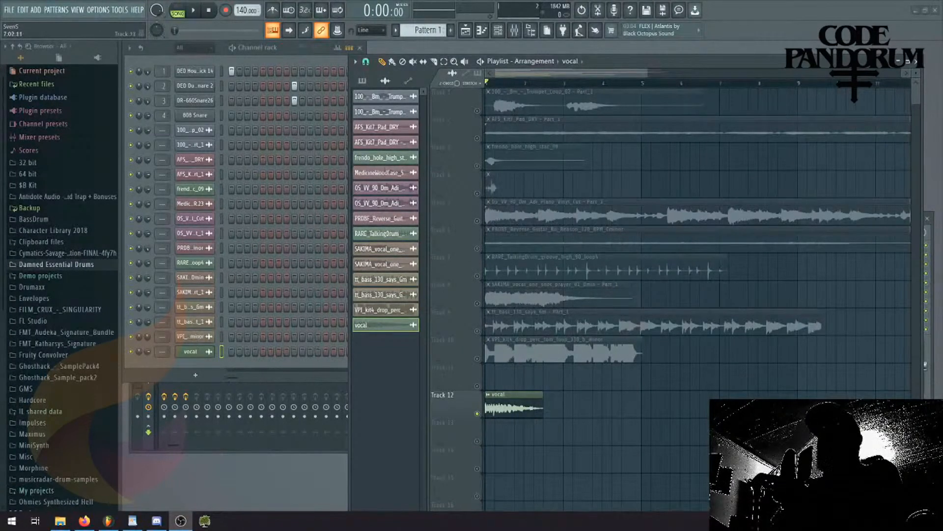
{"action": "right_click", "coordinate": [705, 432]}
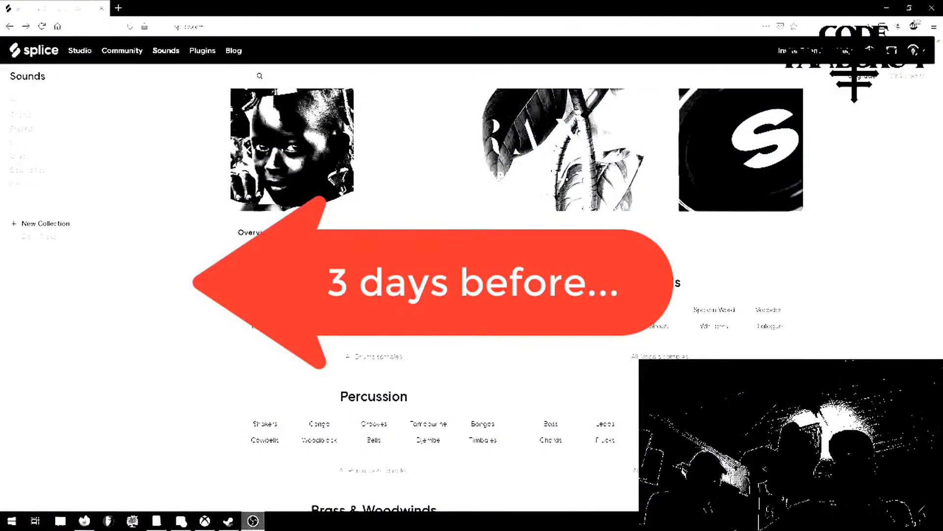
Look through the instrument sample categories in the Sounds section of the Splice website.
{"action": "left_click", "coordinate": [141, 317]}
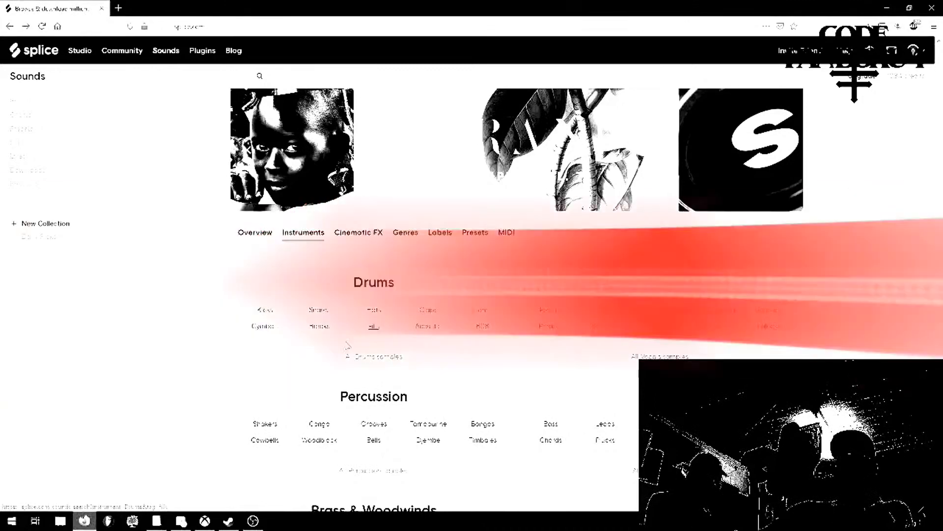
{"action": "scroll", "coordinate": [391, 348], "scroll_direction": "down", "scroll_amount": 5}
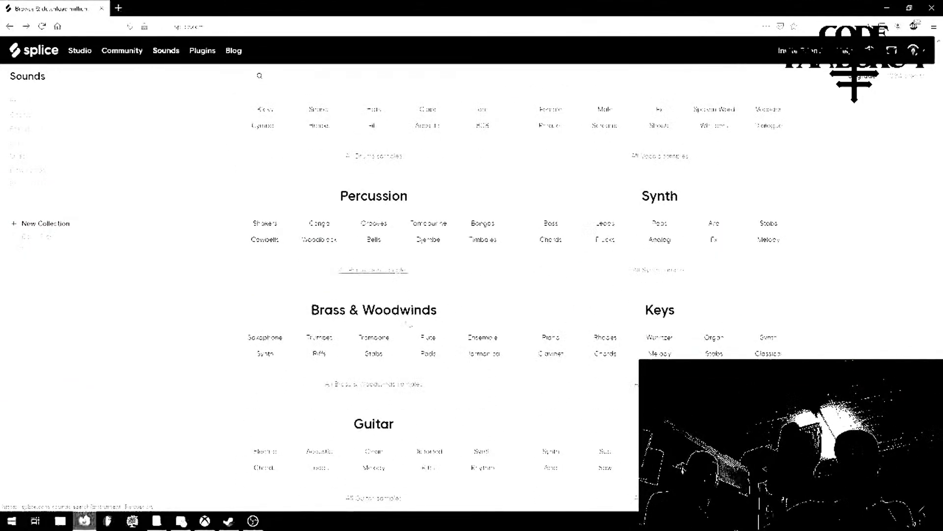
{"action": "scroll", "coordinate": [541, 311], "scroll_direction": "down", "scroll_amount": 3}
{"action": "scroll", "coordinate": [305, 295], "scroll_direction": "up", "scroll_amount": 7}
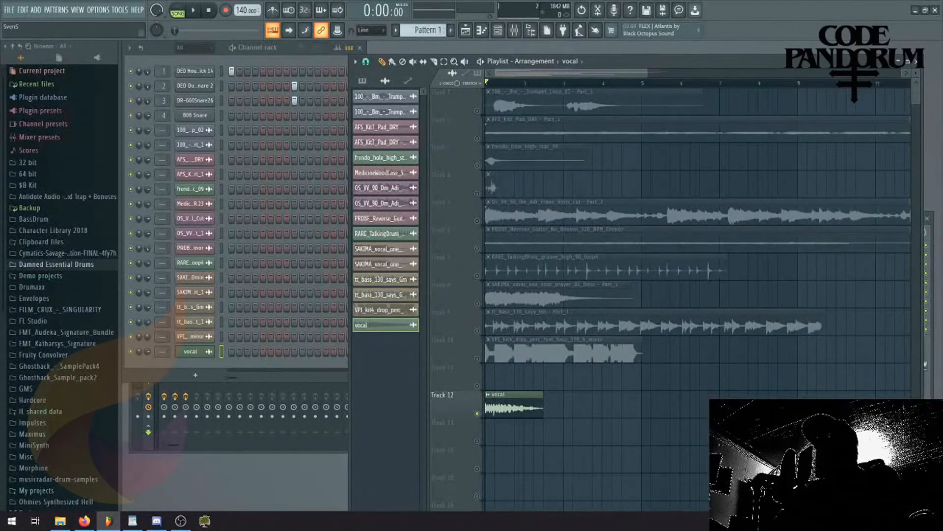
Switch back to FL Studio and listen to the vocal clip on Track 12 of the playlist.
{"action": "key", "text": "alt+Tab"}
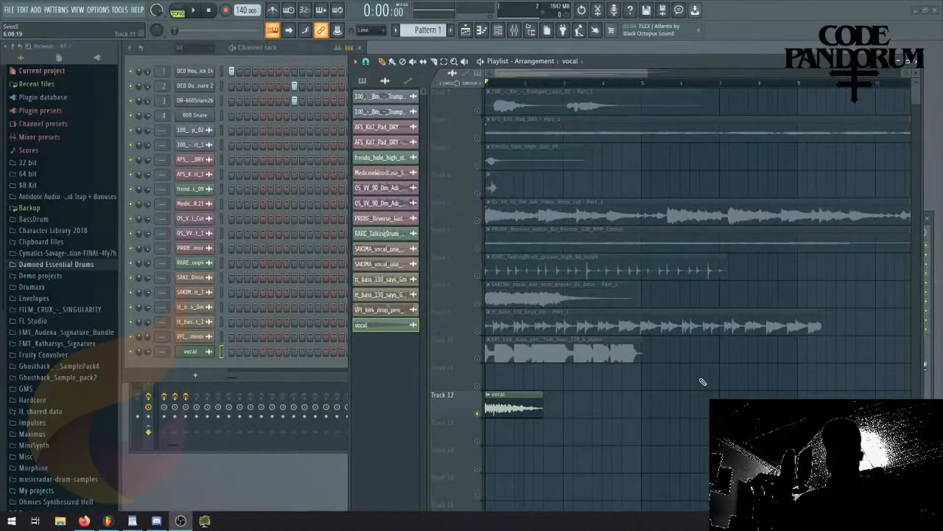
{"action": "right_click", "coordinate": [591, 435]}
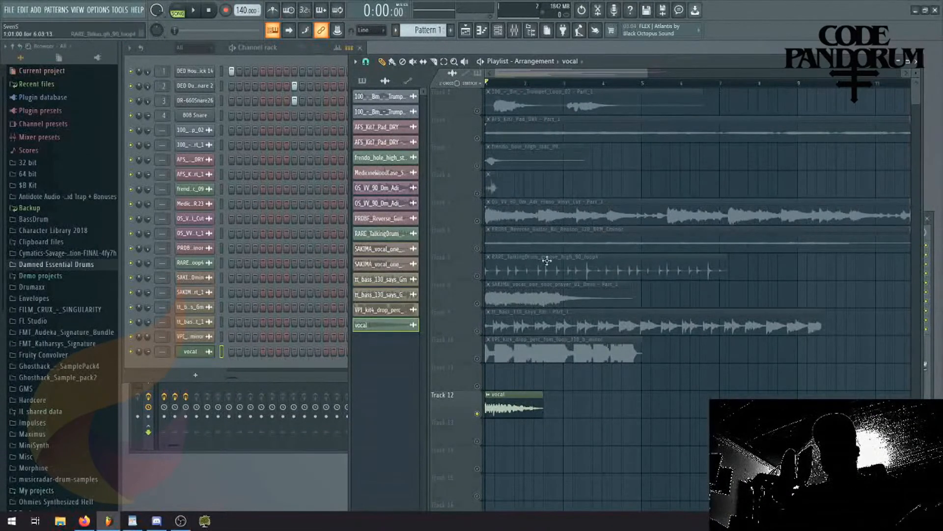
{"action": "key", "text": "space"}
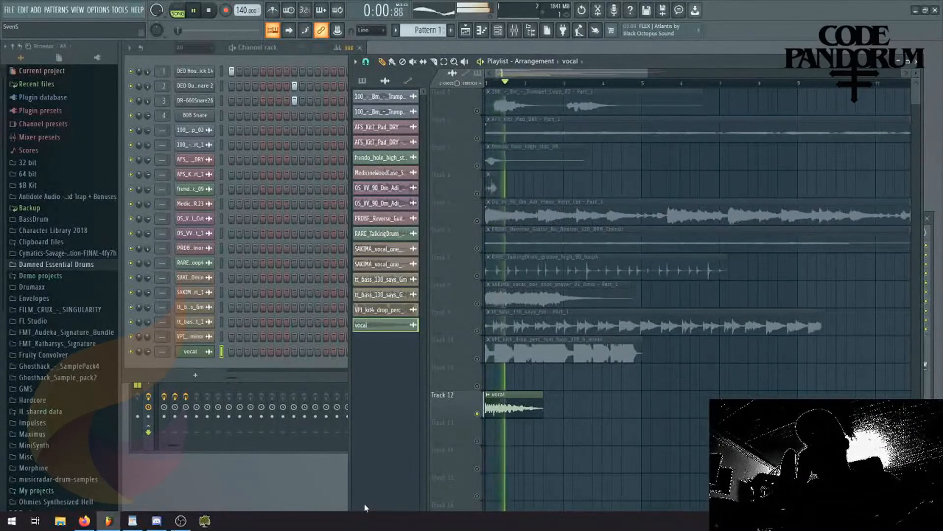
{"action": "key", "text": "space"}
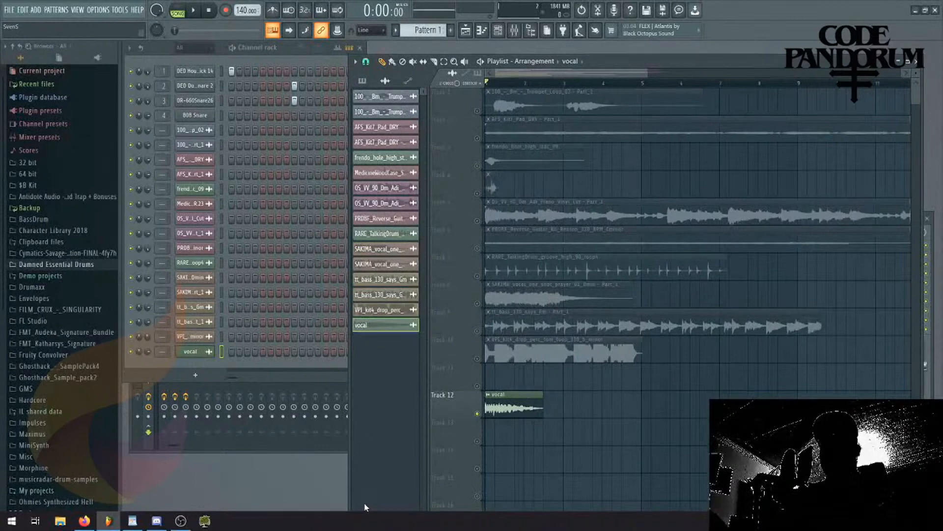
Switch playback to pattern mode and open the settings of the DED House Kick 14 channel.
{"action": "left_click", "coordinate": [285, 55]}
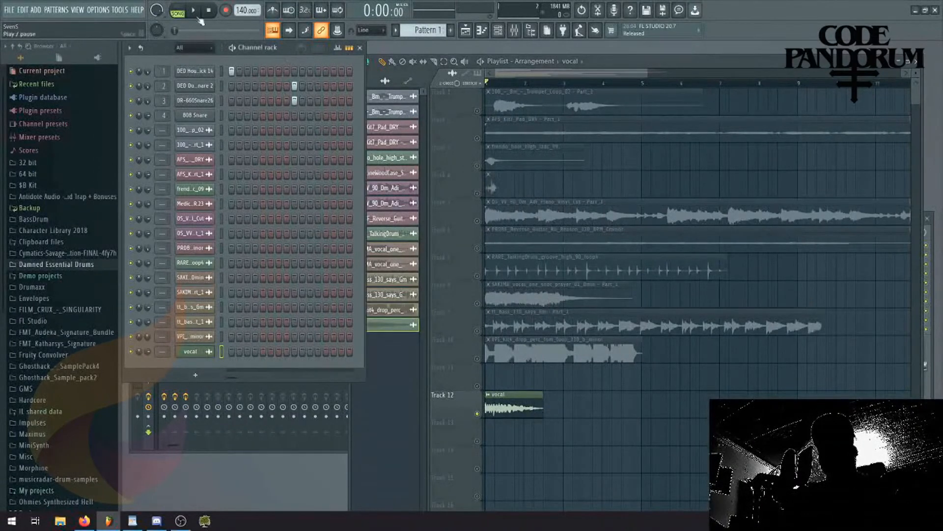
{"action": "left_click", "coordinate": [178, 10]}
{"action": "left_click", "coordinate": [196, 72]}
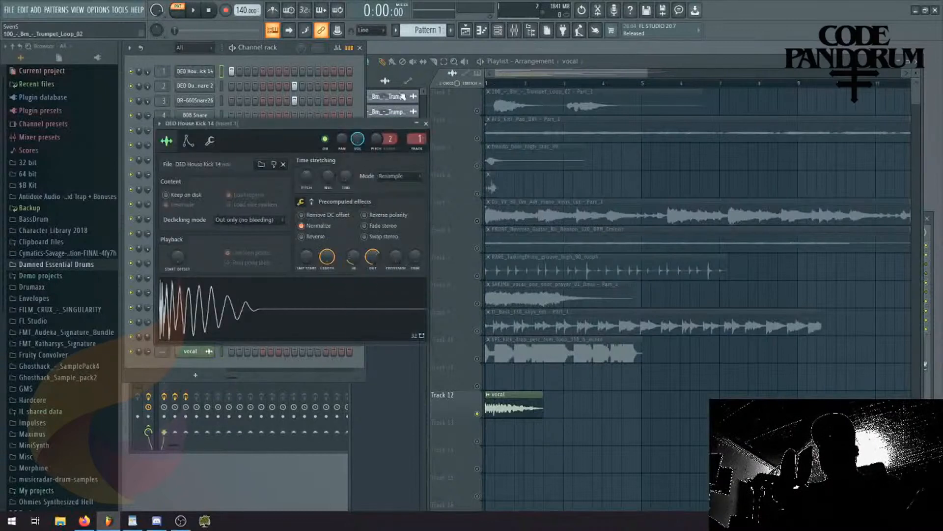
Review the kick's effects on mixer Insert 1, including both parametric EQs, the Stereo Enhancer, Transient Processor and Blood Overdrive.
{"action": "left_click", "coordinate": [514, 31]}
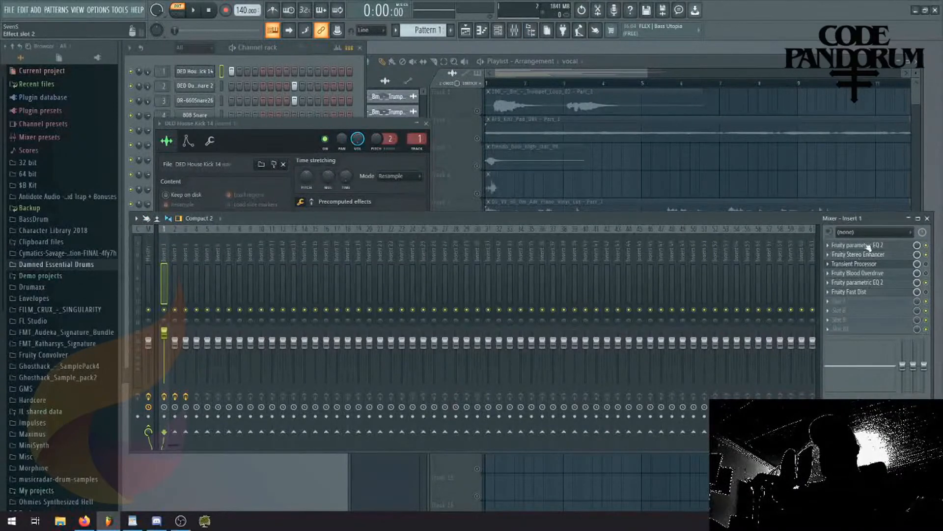
{"action": "left_click", "coordinate": [883, 248]}
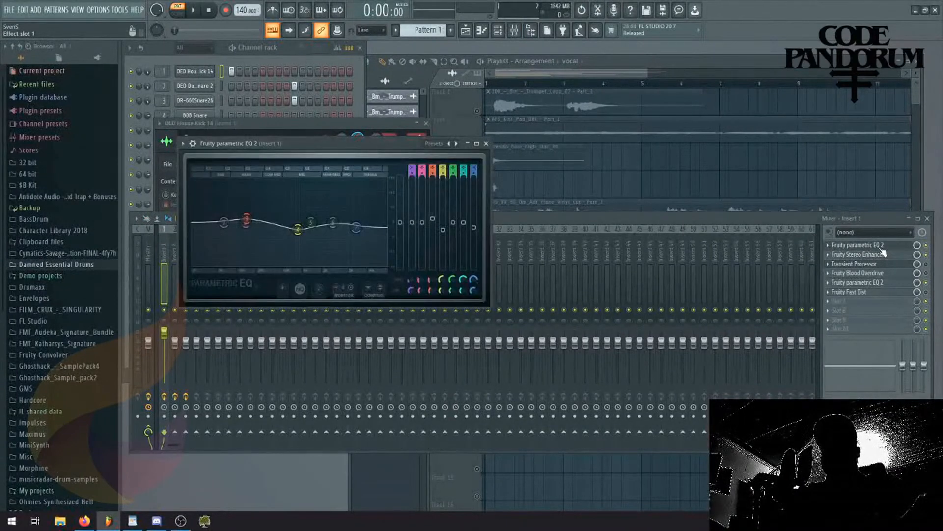
{"action": "left_click", "coordinate": [883, 250]}
{"action": "left_click", "coordinate": [866, 255]}
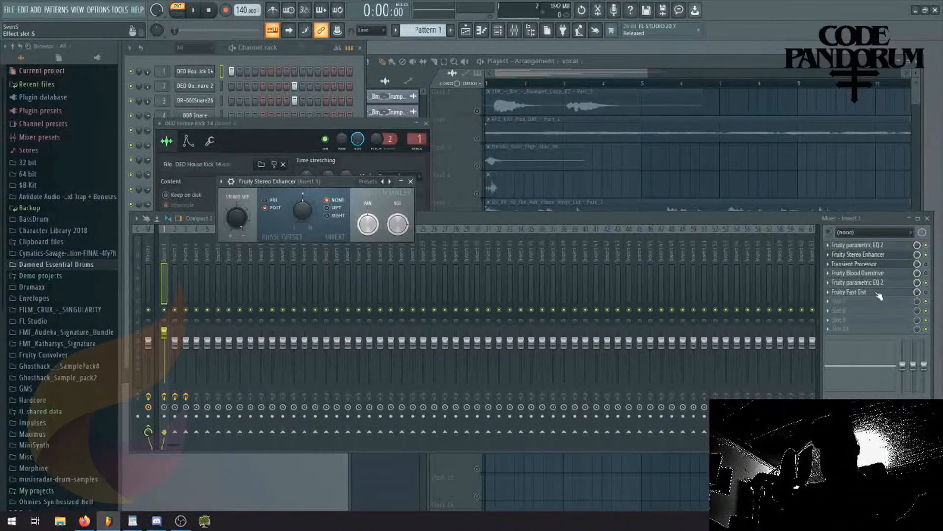
{"action": "left_click", "coordinate": [881, 275]}
{"action": "left_click", "coordinate": [881, 274]}
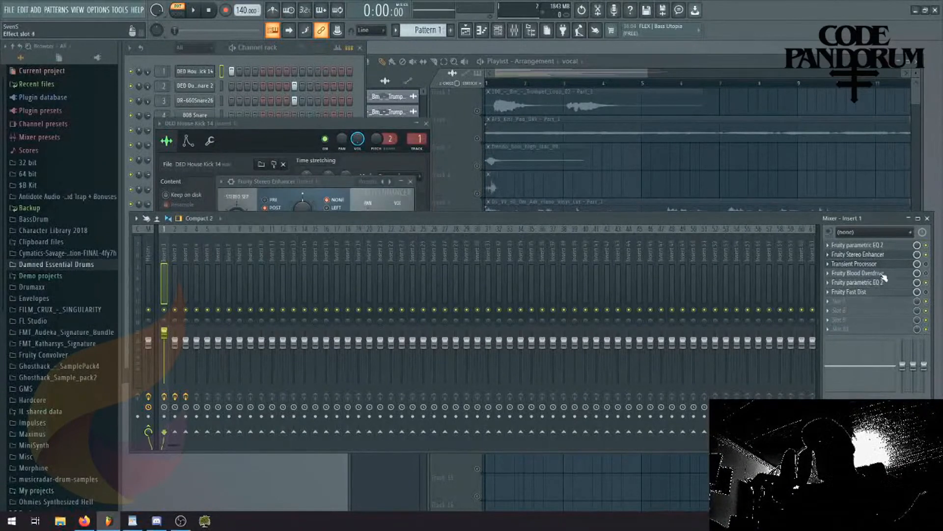
{"action": "left_click", "coordinate": [881, 266]}
{"action": "left_click", "coordinate": [881, 266]}
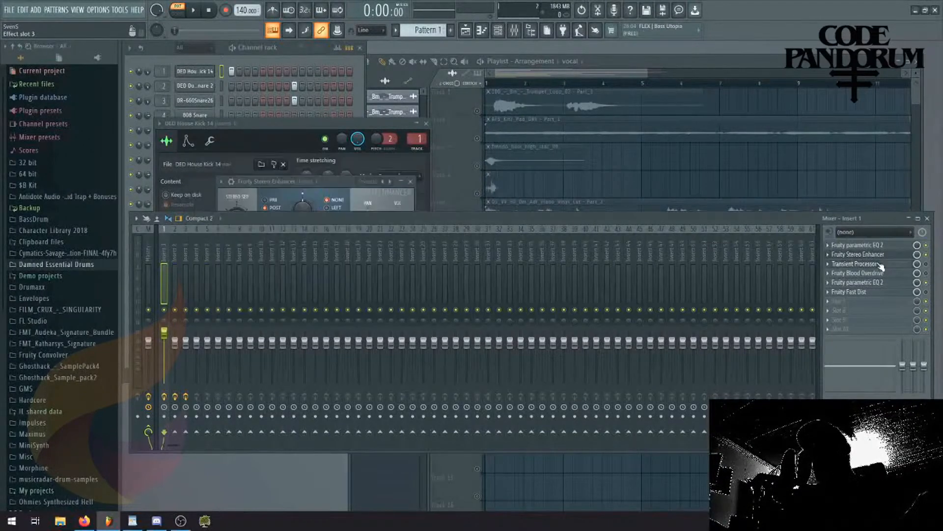
{"action": "left_click", "coordinate": [876, 283]}
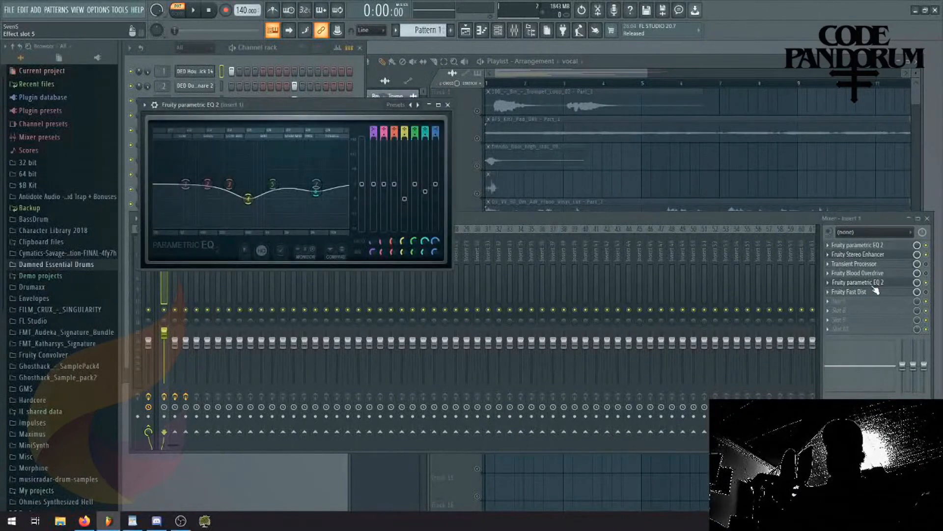
{"action": "left_click", "coordinate": [876, 284]}
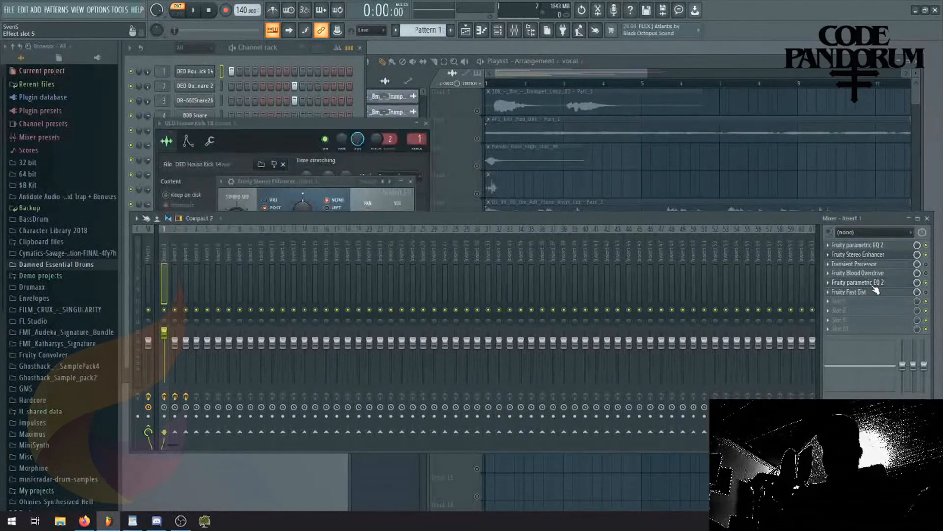
Examine the sample settings of the DED Dubstep Snare 2 channel.
{"action": "left_click", "coordinate": [292, 49]}
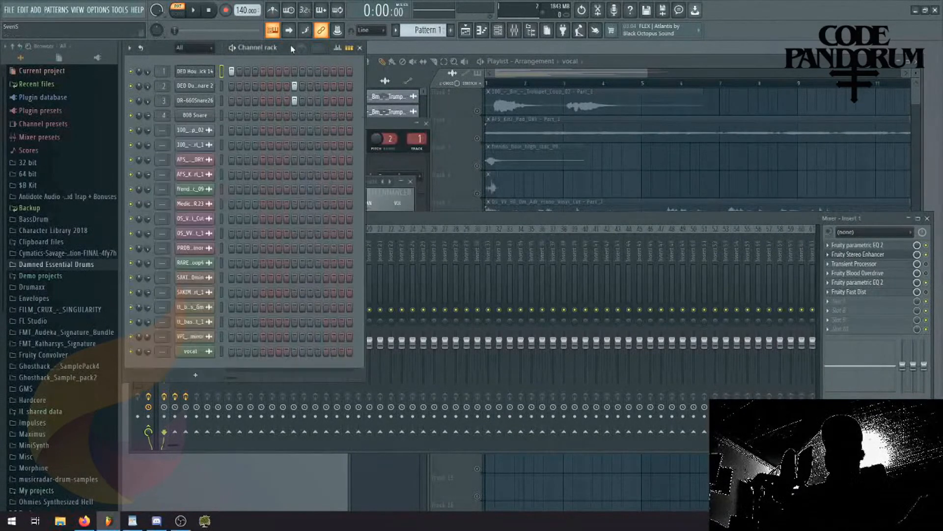
{"action": "left_click", "coordinate": [199, 85]}
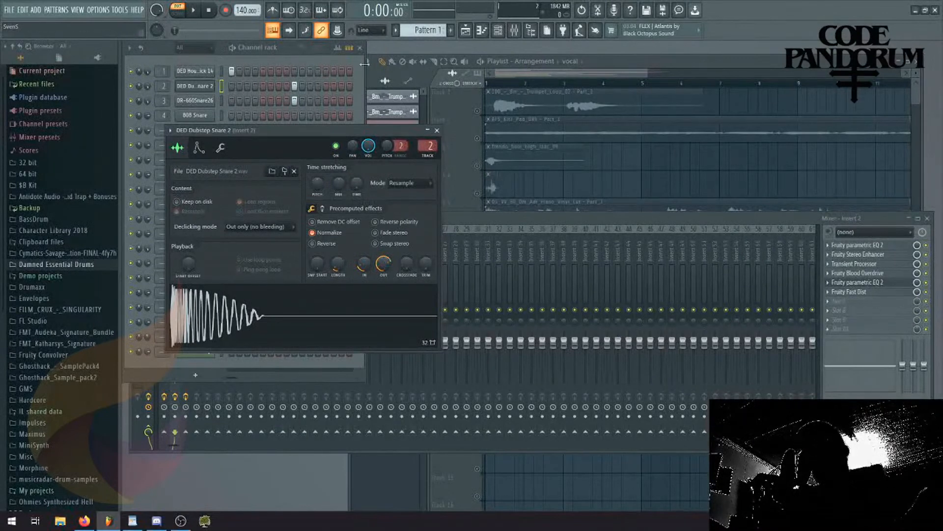
{"action": "left_click", "coordinate": [288, 52]}
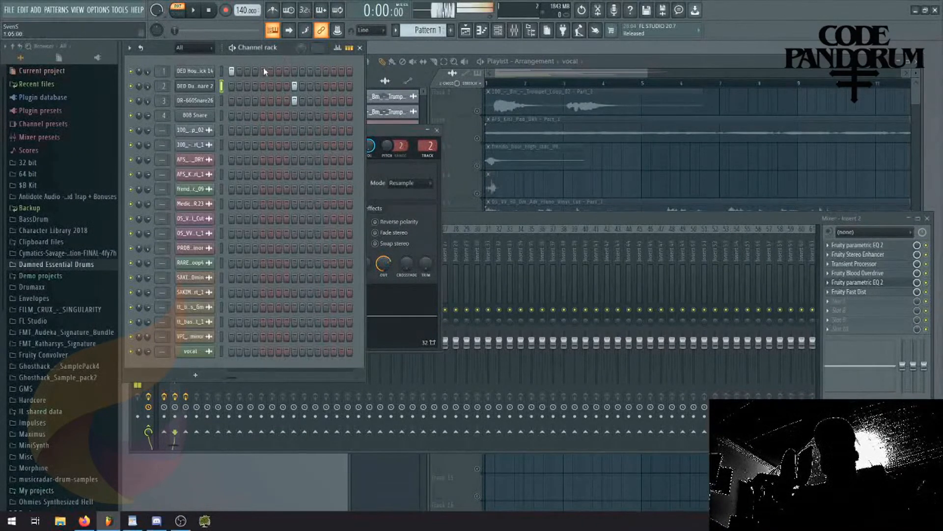
Examine the DR-660Snare26 channel and its Fruity parametric EQ 2 and Fruity Reeverb 2 effects on Insert 3.
{"action": "left_click", "coordinate": [201, 104]}
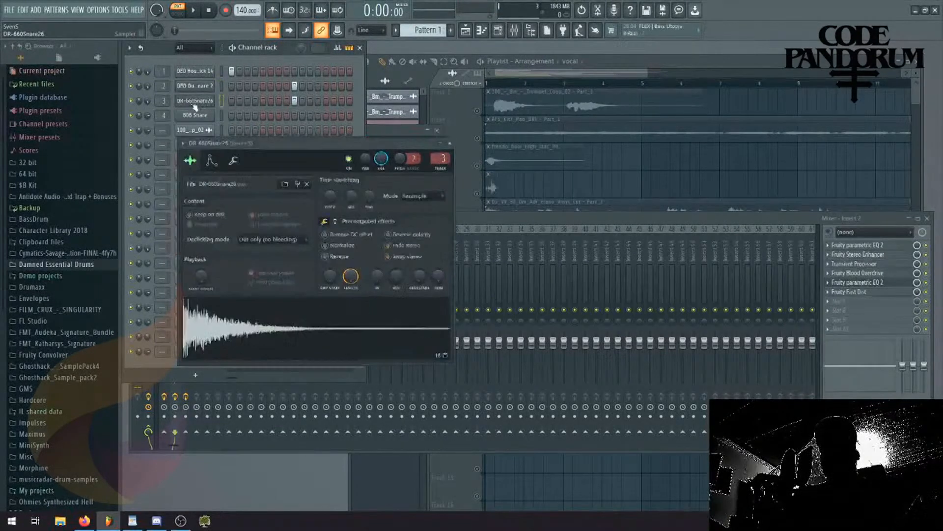
{"action": "left_click", "coordinate": [852, 246]}
{"action": "left_click", "coordinate": [852, 246]}
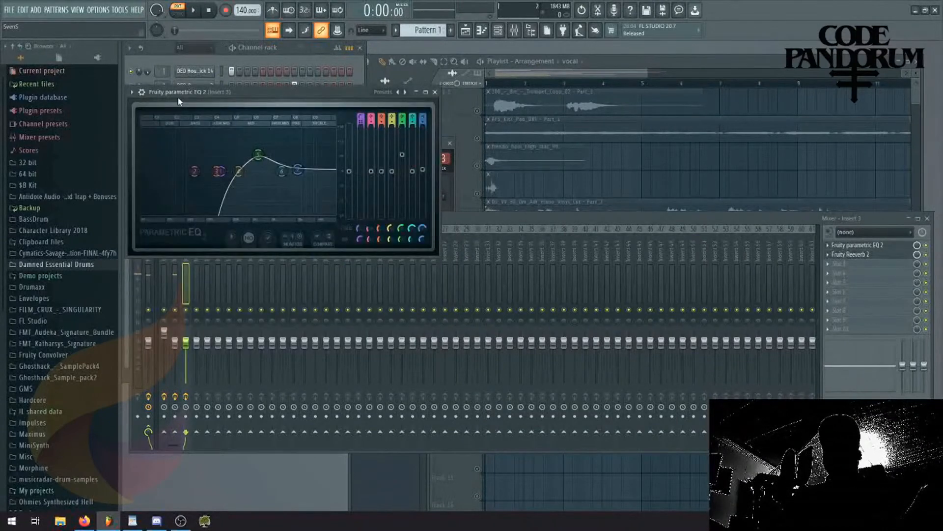
{"action": "left_click_drag", "start_coordinate": [176, 98], "coordinate": [370, 102]}
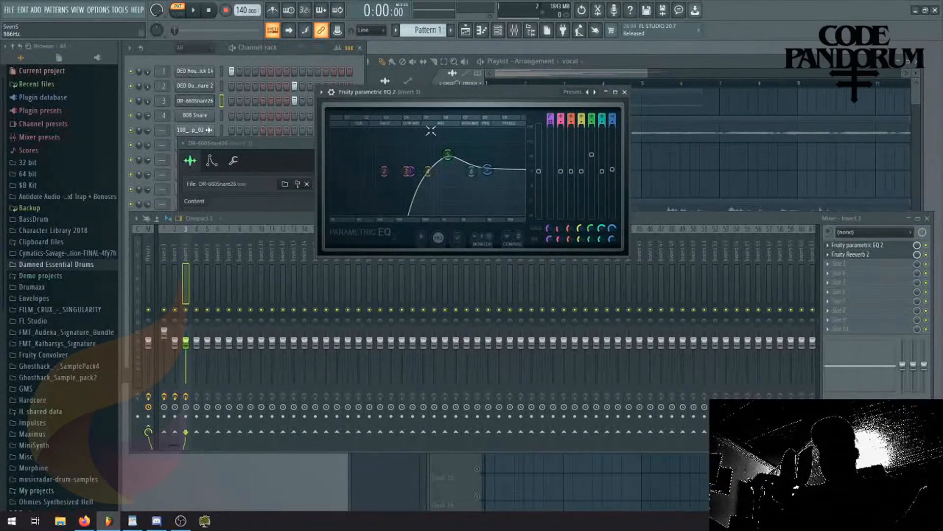
{"action": "left_click", "coordinate": [850, 254]}
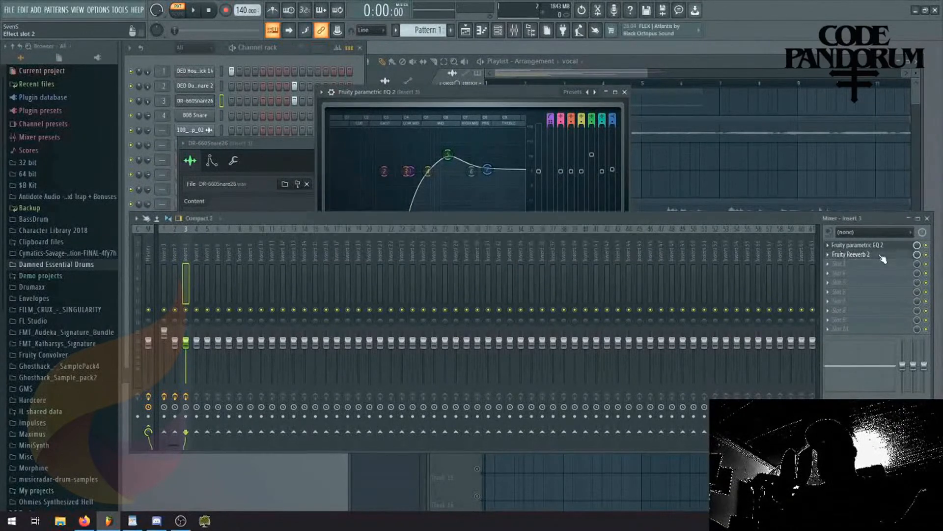
Play the drum pattern to hear the kick and layered snares together.
{"action": "left_click", "coordinate": [287, 56]}
{"action": "key", "text": "space"}
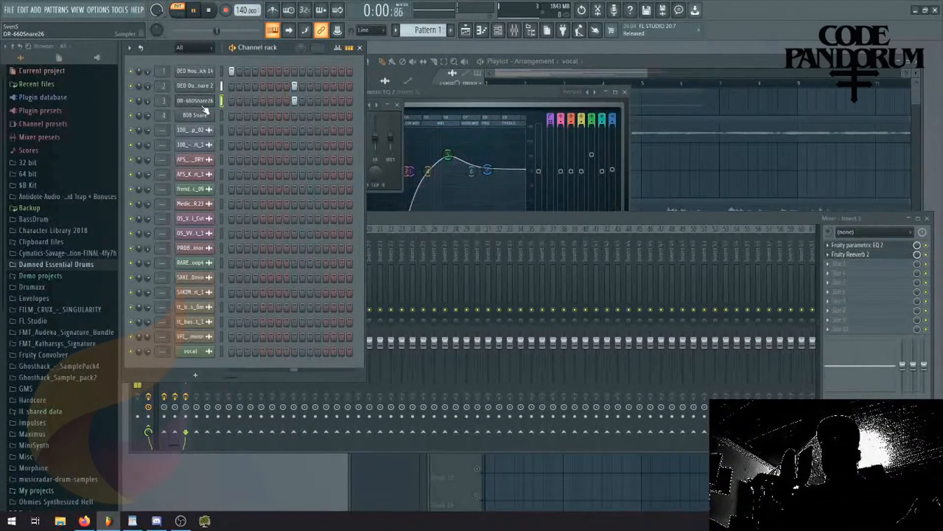
{"action": "key", "text": "space"}
Insert a 3x Osc channel above the kick and set its first oscillator to the noise waveform.
{"action": "right_click", "coordinate": [214, 69]}
{"action": "mouse_move", "coordinate": [256, 149]}
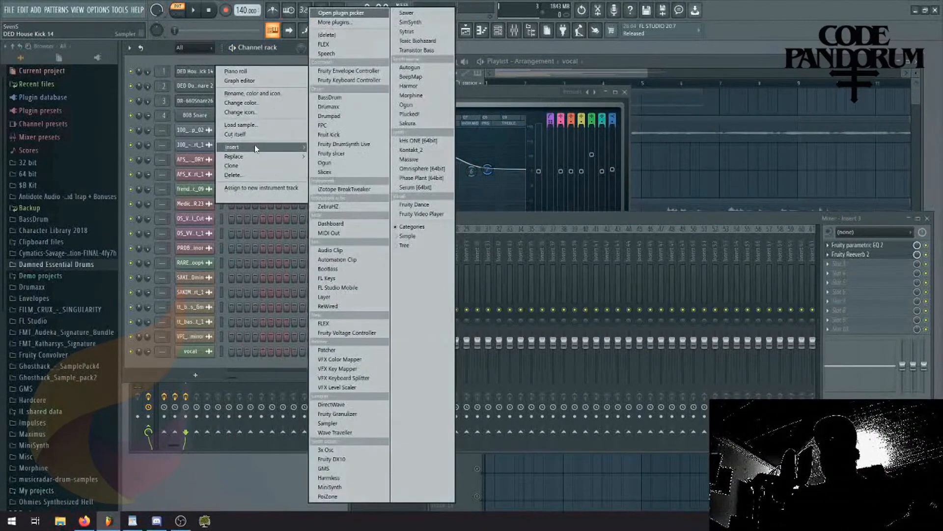
{"action": "left_click", "coordinate": [346, 449]}
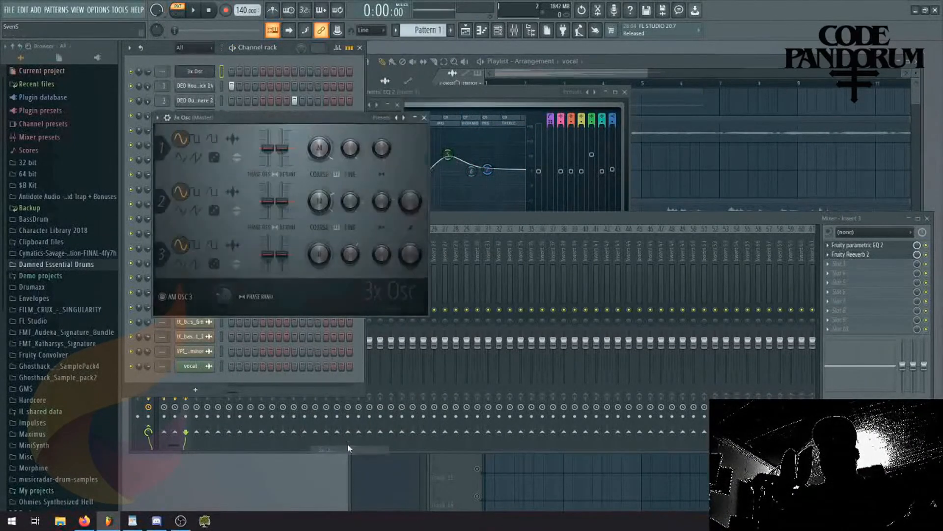
{"action": "left_click", "coordinate": [218, 158]}
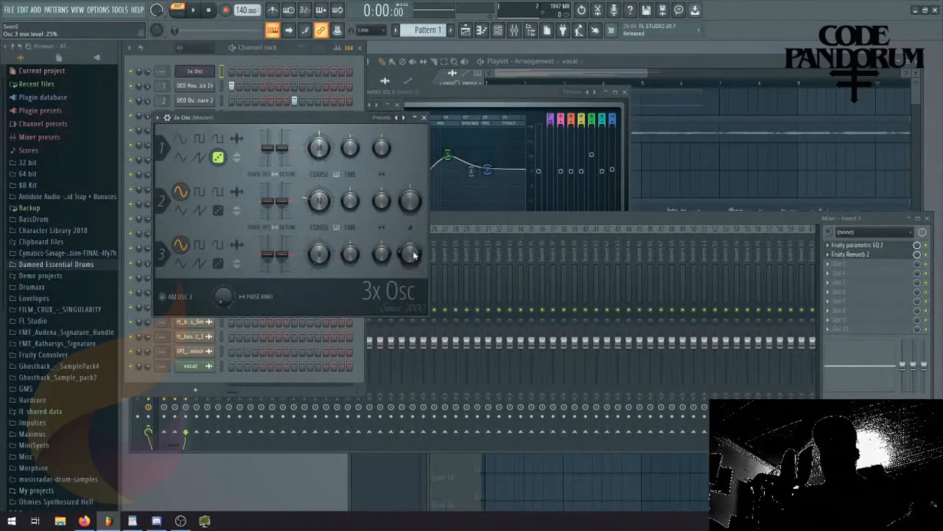
Route the 3x Osc channel to mixer track 5, load Fruity peak controller in its first effect slot and enable the controller's Mute option.
{"action": "left_click", "coordinate": [172, 119]}
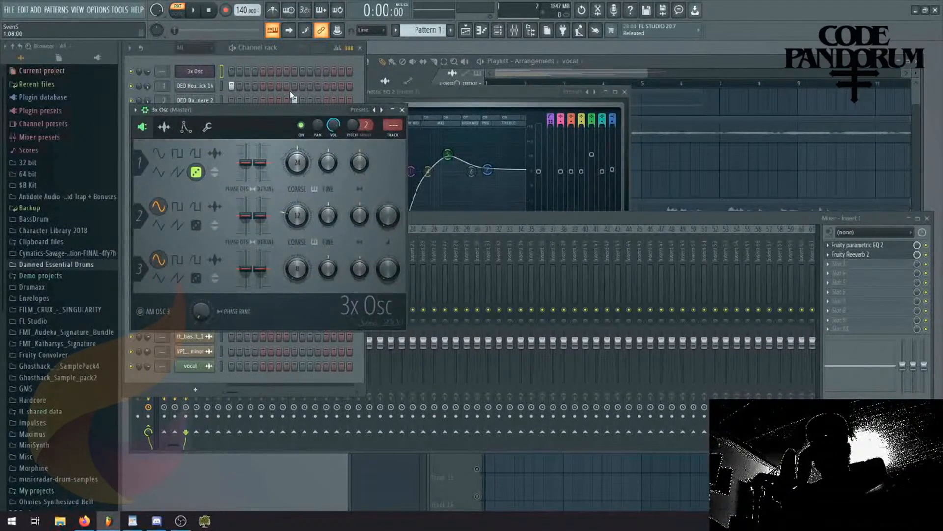
{"action": "key", "text": "ctrl+l"}
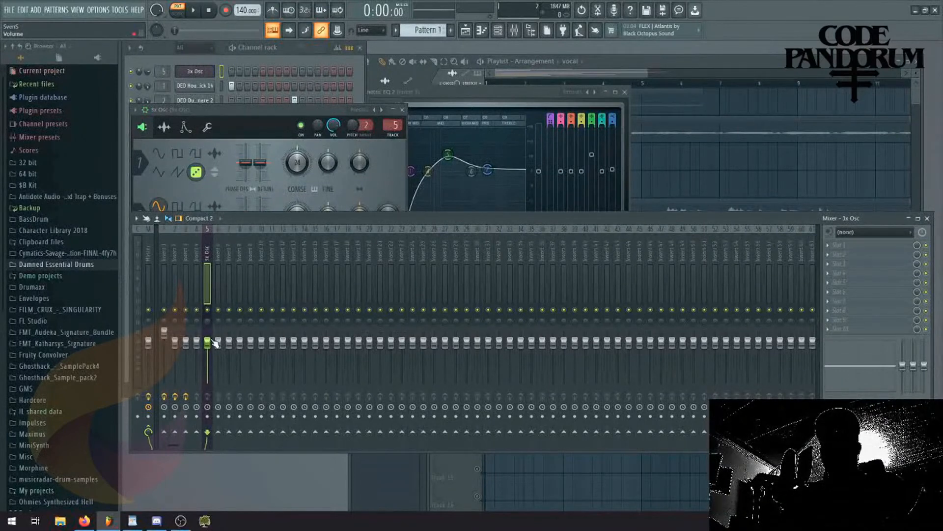
{"action": "left_click", "coordinate": [840, 245]}
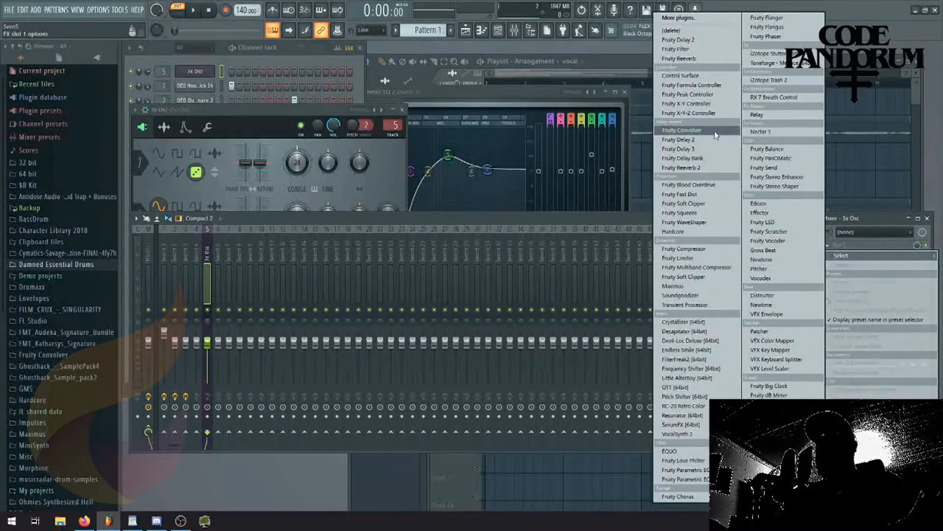
{"action": "left_click", "coordinate": [701, 95]}
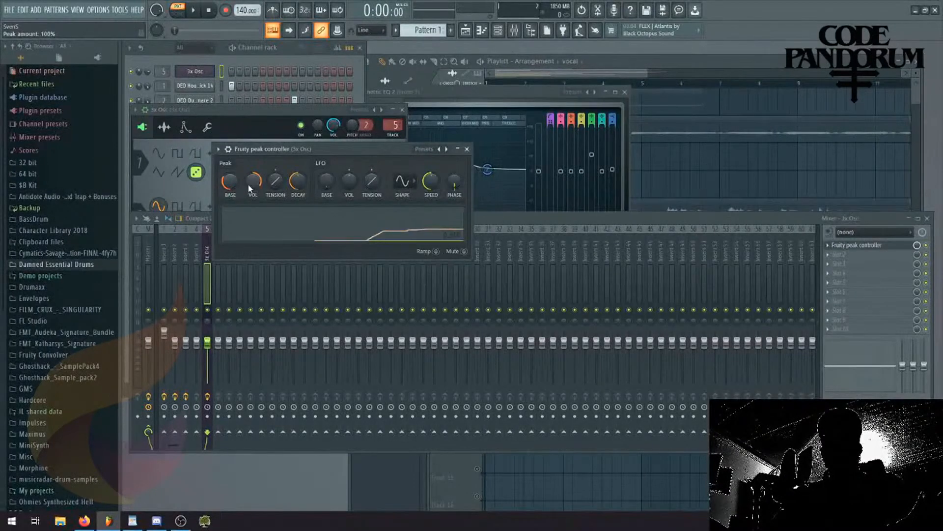
{"action": "left_click", "coordinate": [461, 251]}
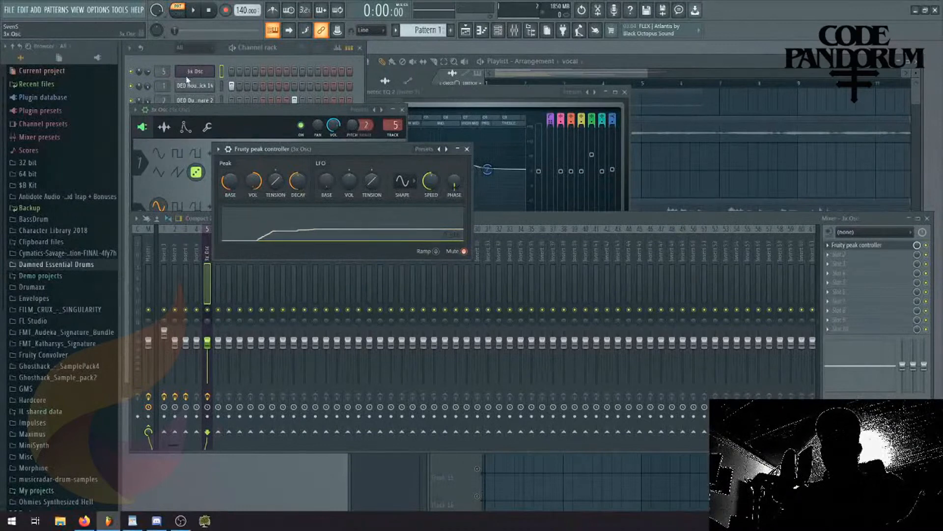
Place two very short C5 notes for 3x Osc on beats 1 and 3 of the first bar and play the pattern.
{"action": "key", "text": "F6"}
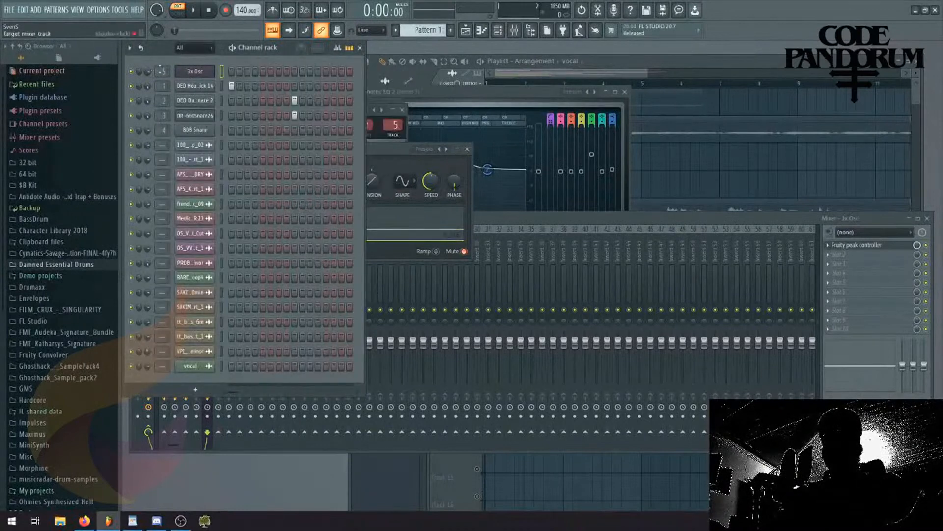
{"action": "right_click", "coordinate": [203, 68]}
{"action": "left_click", "coordinate": [231, 72]}
{"action": "left_click_drag", "start_coordinate": [429, 282], "coordinate": [409, 283]}
{"action": "left_click_drag", "start_coordinate": [482, 283], "coordinate": [406, 303]}
{"action": "key", "text": "space"}
{"action": "left_click", "coordinate": [483, 281]}
{"action": "key", "text": "space"}
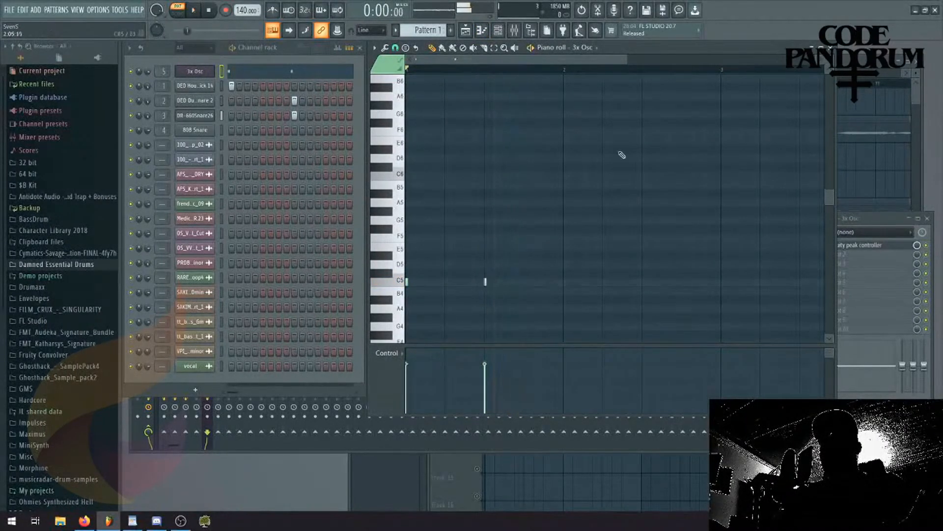
Play the drum pattern with the two short 3x Osc trigger notes to check their timing.
{"action": "key", "text": "space"}
{"action": "key", "text": "space"}
{"action": "left_click_drag", "start_coordinate": [629, 59], "coordinate": [558, 59]}
{"action": "key", "text": "space"}
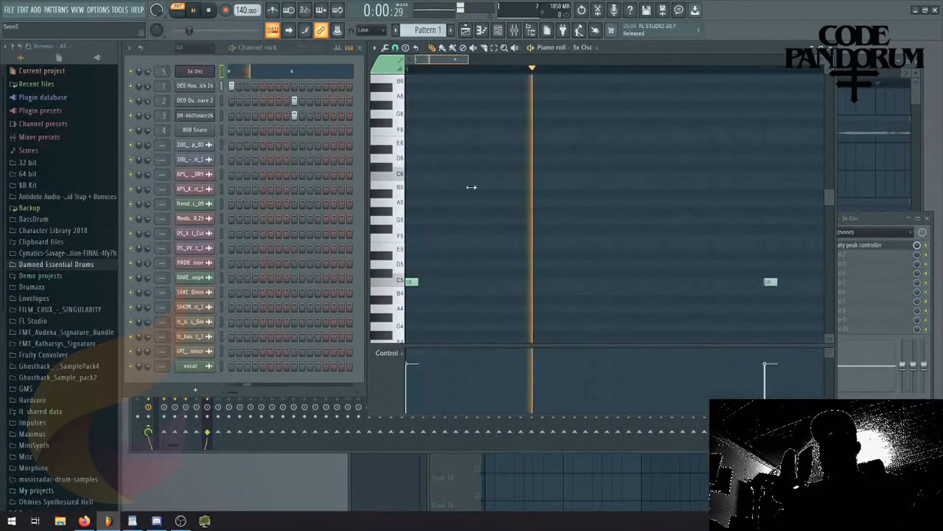
{"action": "key", "text": "space"}
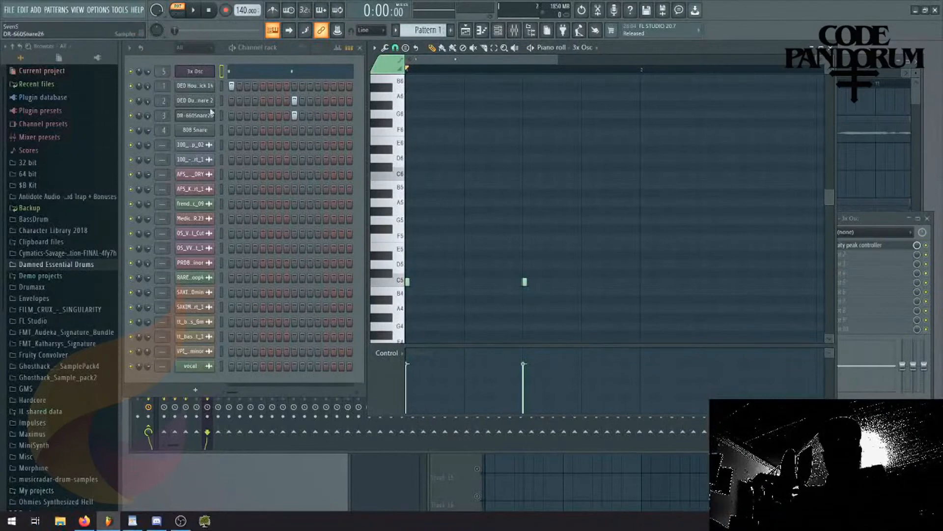
Show the Maximus plugin in the last effect slot of the mixer's master track.
{"action": "left_click", "coordinate": [143, 370]}
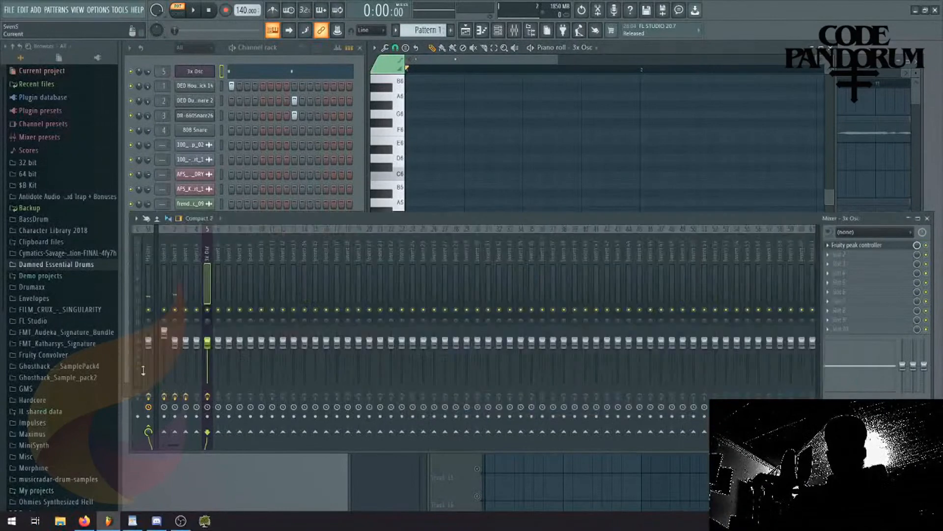
{"action": "left_click", "coordinate": [150, 285]}
{"action": "left_click", "coordinate": [842, 329]}
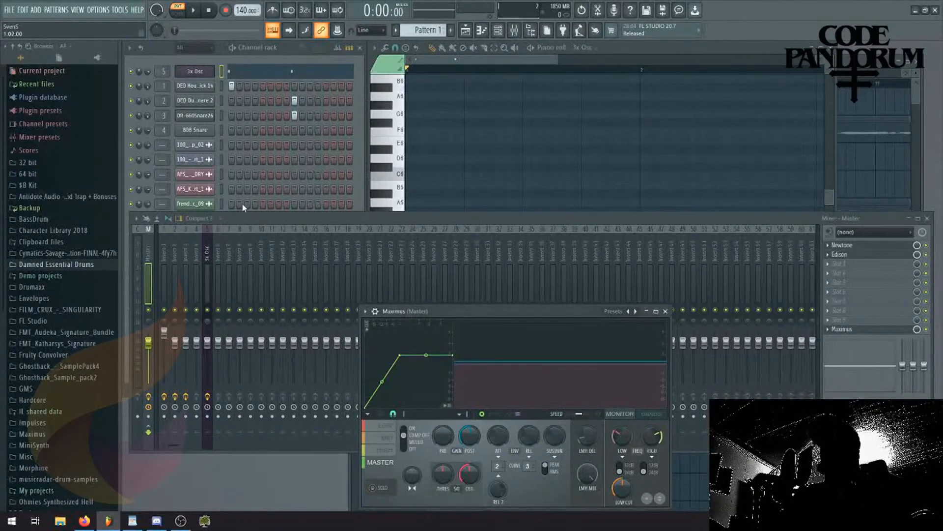
{"action": "left_click", "coordinate": [244, 51]}
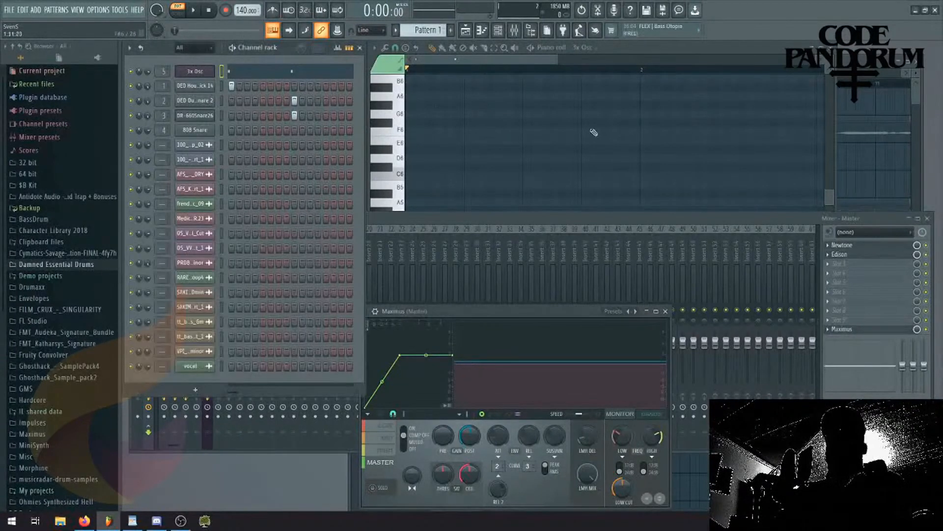
Open the playlist, solo the trumpet loop on Track 1, switch playback to song mode and audition it.
{"action": "key", "text": "F5"}
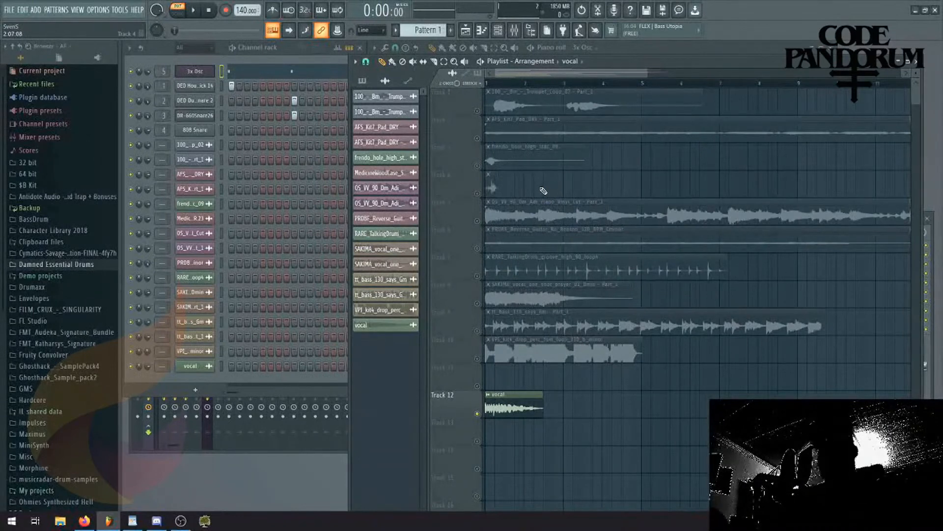
{"action": "right_click", "coordinate": [478, 110]}
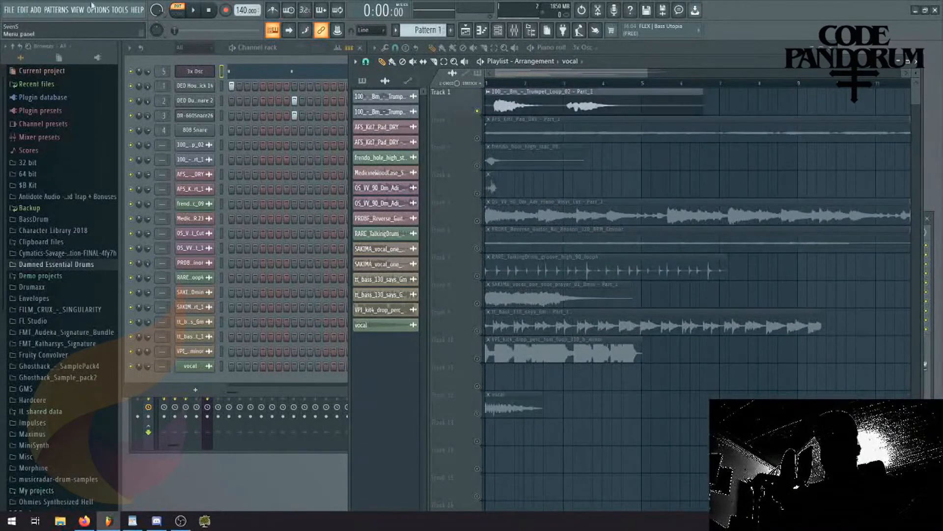
{"action": "left_click", "coordinate": [177, 12]}
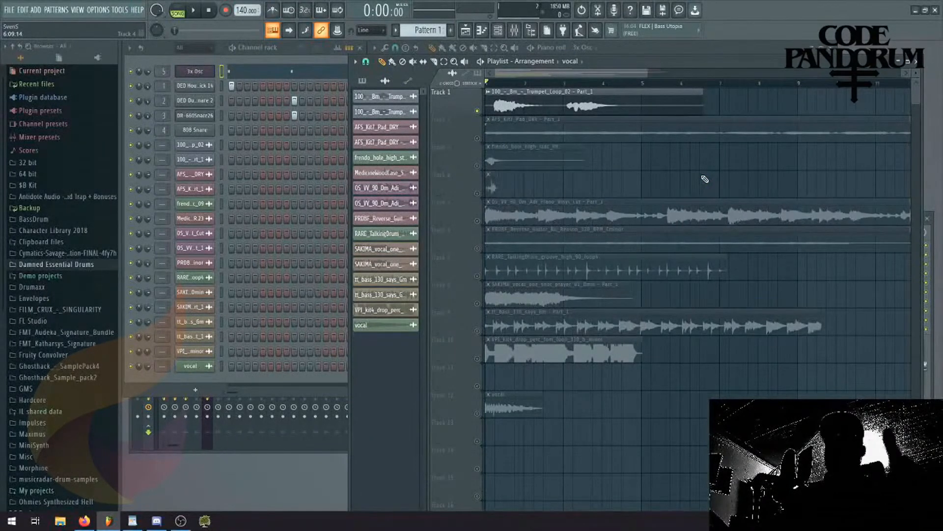
{"action": "key", "text": "space"}
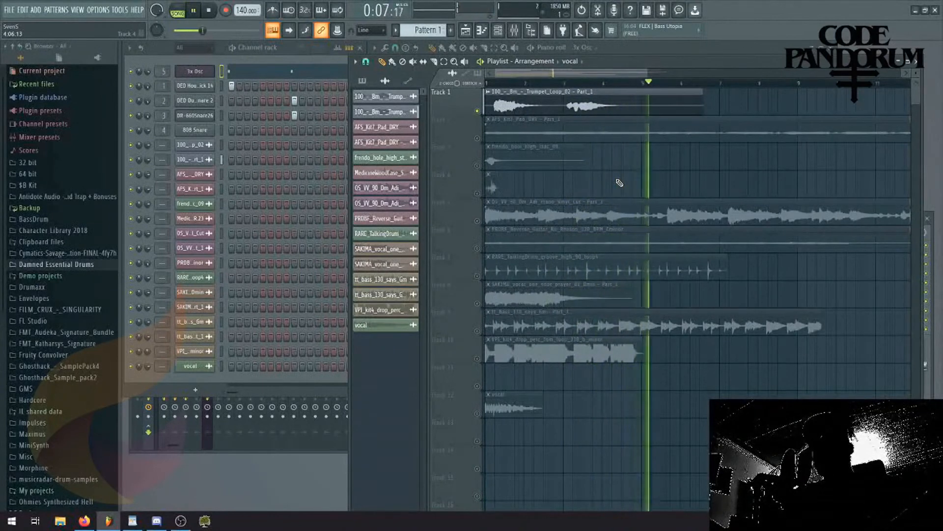
{"action": "key", "text": "space"}
Solo the AFS_Kit7_Pad_DRY clip on Track 2 and audition it.
{"action": "left_click", "coordinate": [496, 131]}
{"action": "right_click", "coordinate": [477, 139]}
{"action": "key", "text": "space"}
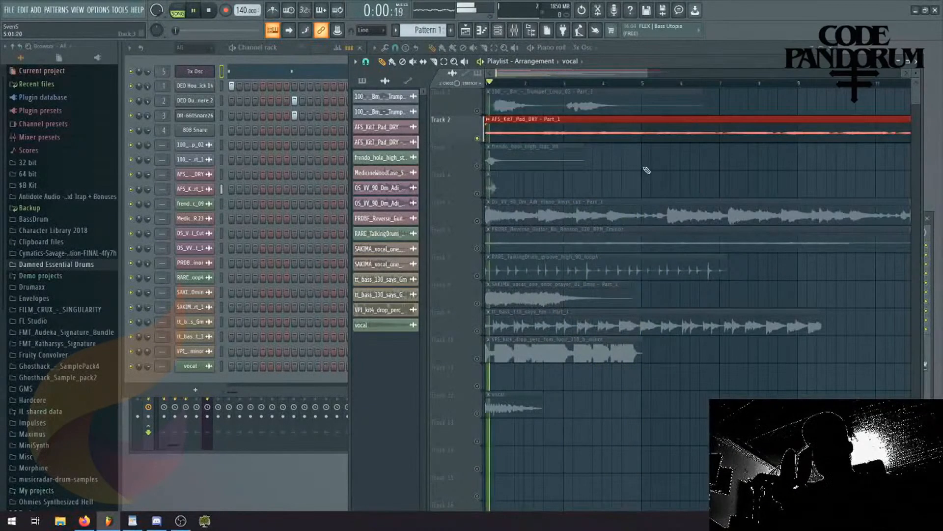
{"action": "key", "text": "space"}
Solo and audition the frendo_hole_high_stac_09 clip on Track 3, and do the same for the short percussion clip on Track 4.
{"action": "right_click", "coordinate": [477, 165]}
{"action": "key", "text": "space"}
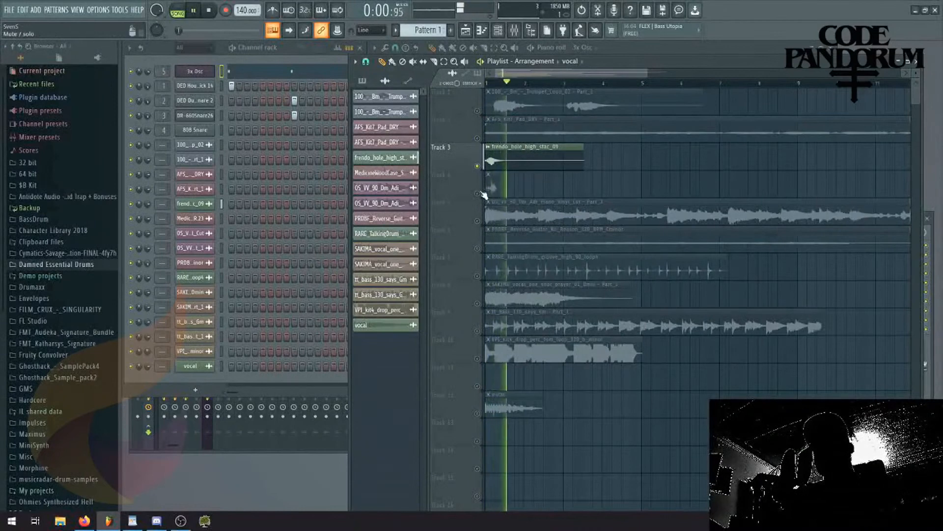
{"action": "key", "text": "space"}
{"action": "right_click", "coordinate": [480, 194]}
{"action": "key", "text": "space"}
{"action": "key", "text": "space"}
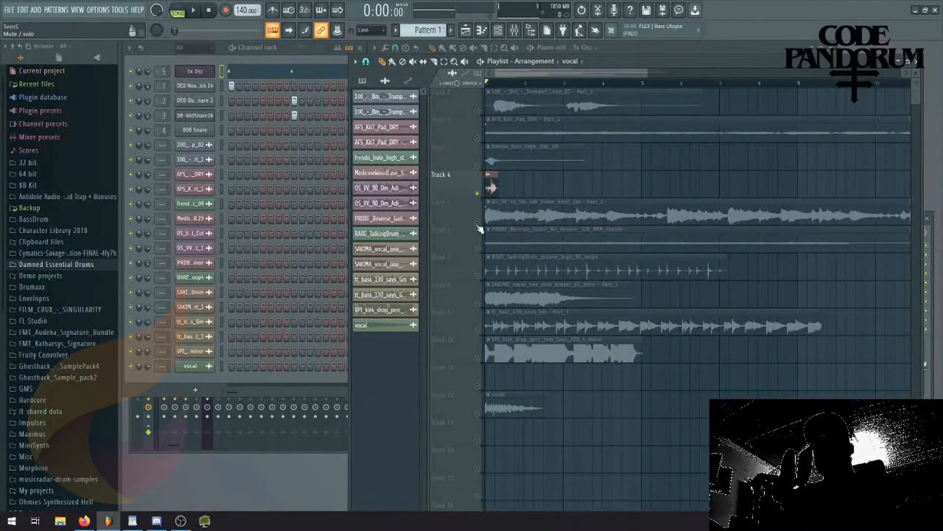
Solo and audition the vinyl piano clip on Track 5, and do the same for the reverse guitar on Track 6.
{"action": "right_click", "coordinate": [477, 223]}
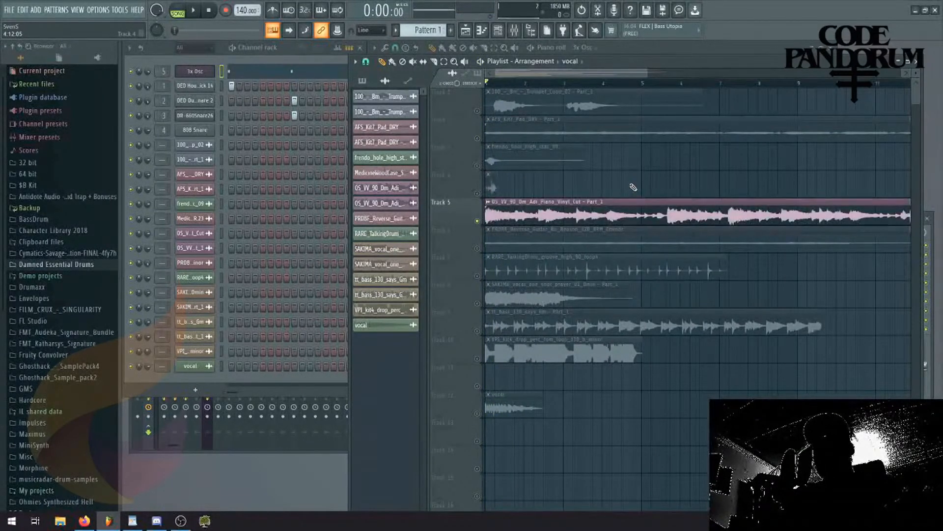
{"action": "key", "text": "space"}
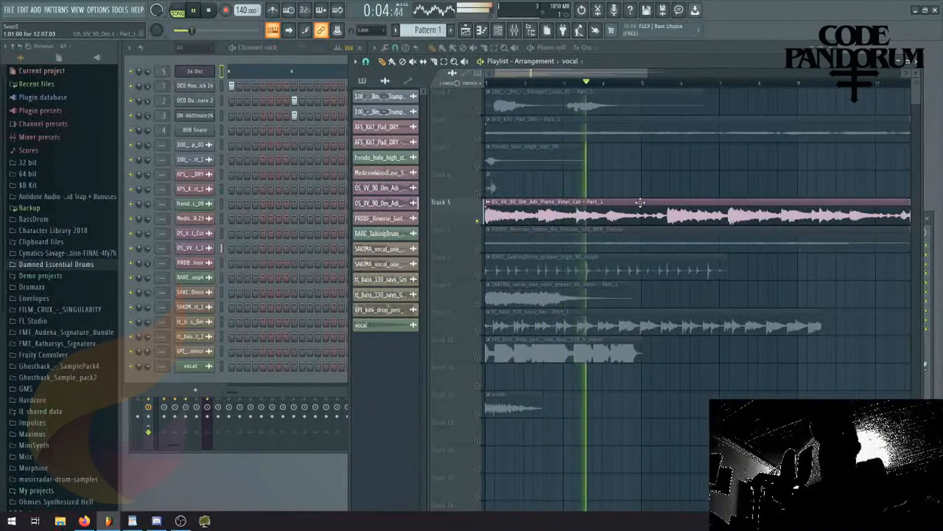
{"action": "key", "text": "space"}
{"action": "left_click", "coordinate": [483, 251]}
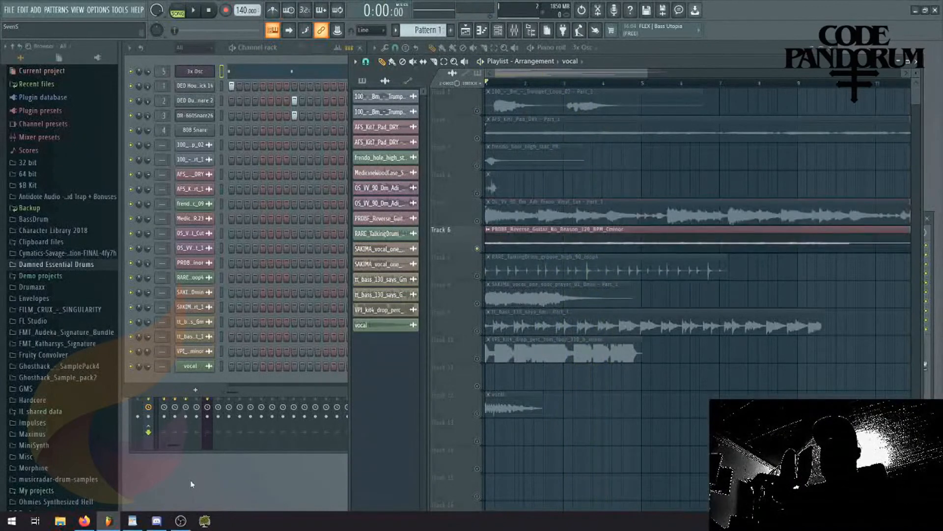
{"action": "key", "text": "space"}
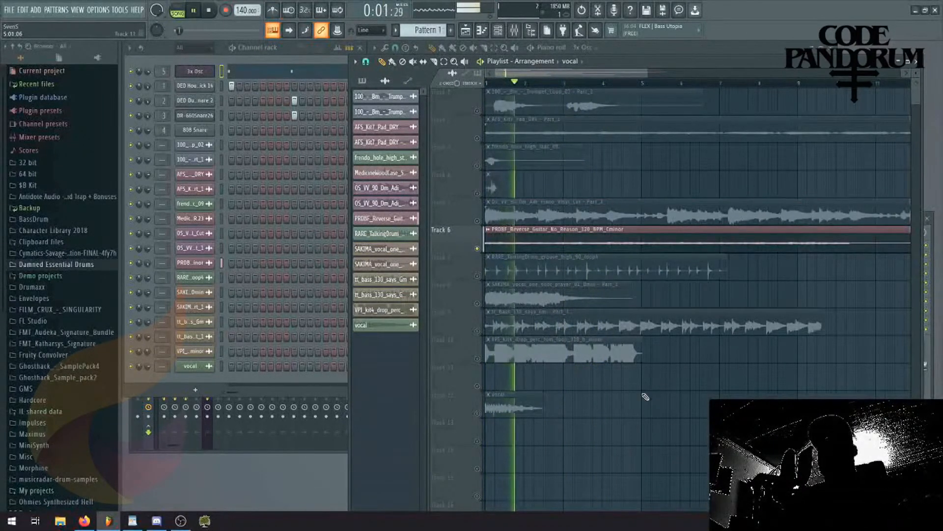
{"action": "key", "text": "space"}
Solo the RARE_TalkingDrum groove loop on Track 7 and audition it.
{"action": "left_click", "coordinate": [480, 272]}
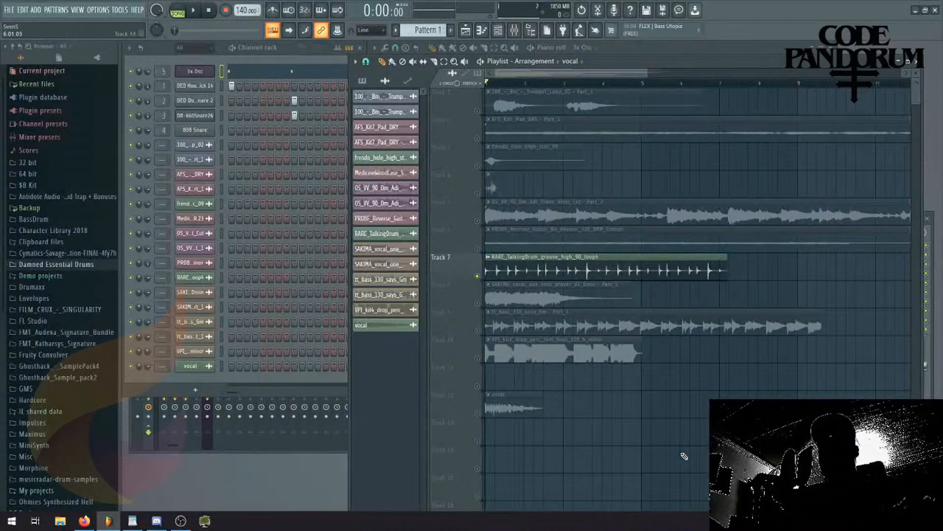
{"action": "key", "text": "space"}
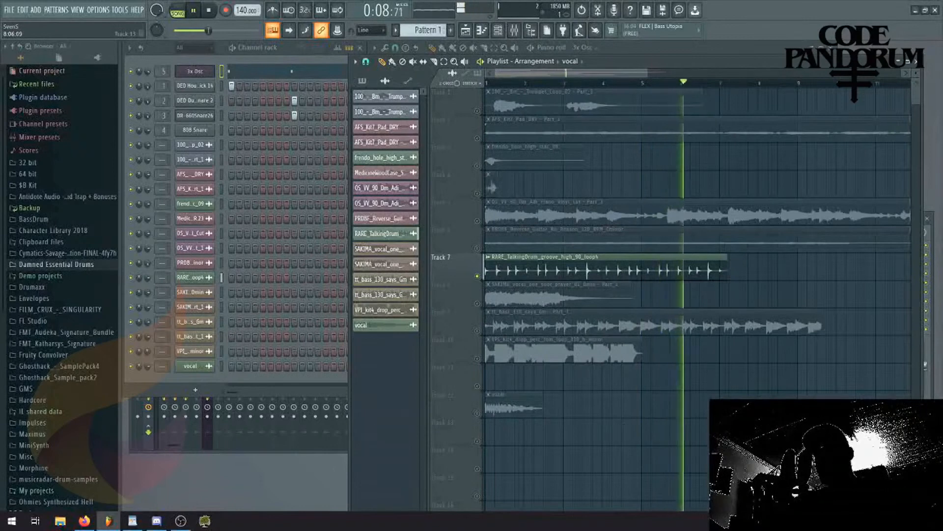
{"action": "key", "text": "space"}
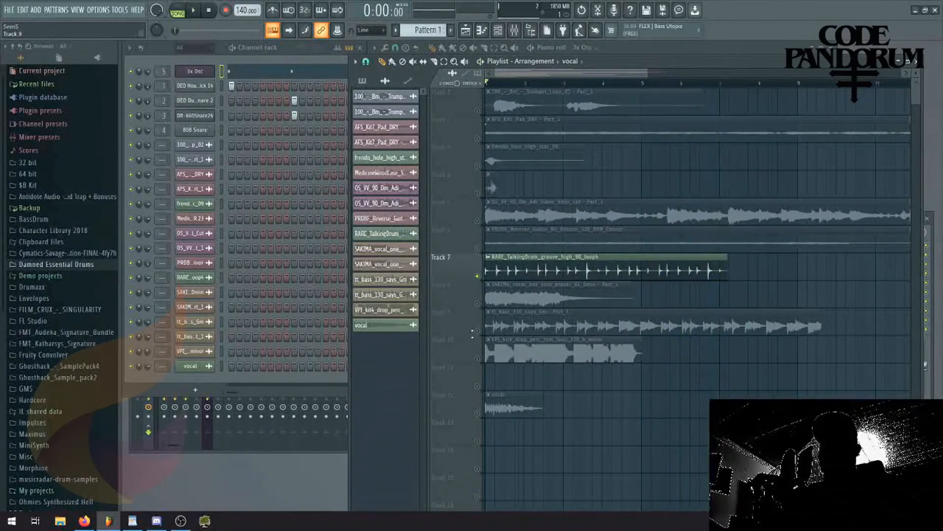
Solo the SAKIMA vocal one-shot on Track 8, open its sample settings and audition it.
{"action": "right_click", "coordinate": [477, 305]}
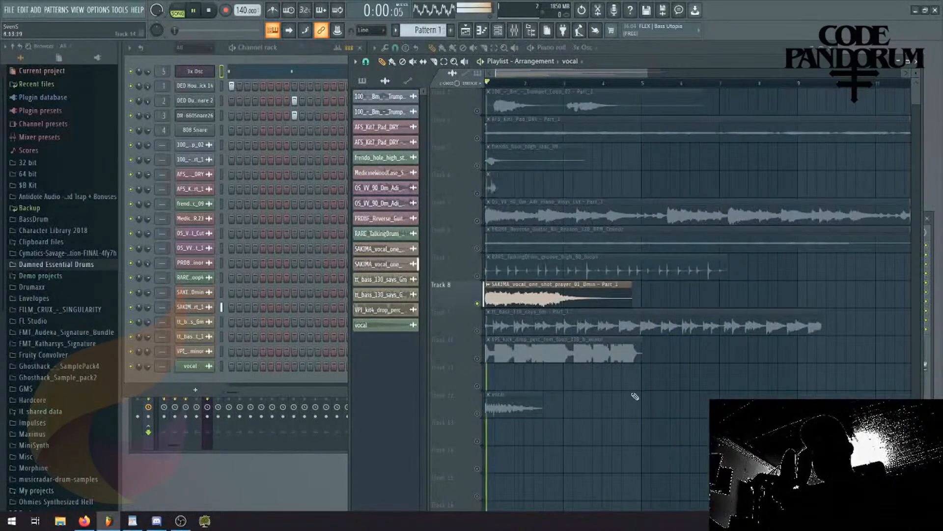
{"action": "double_click", "coordinate": [491, 297]}
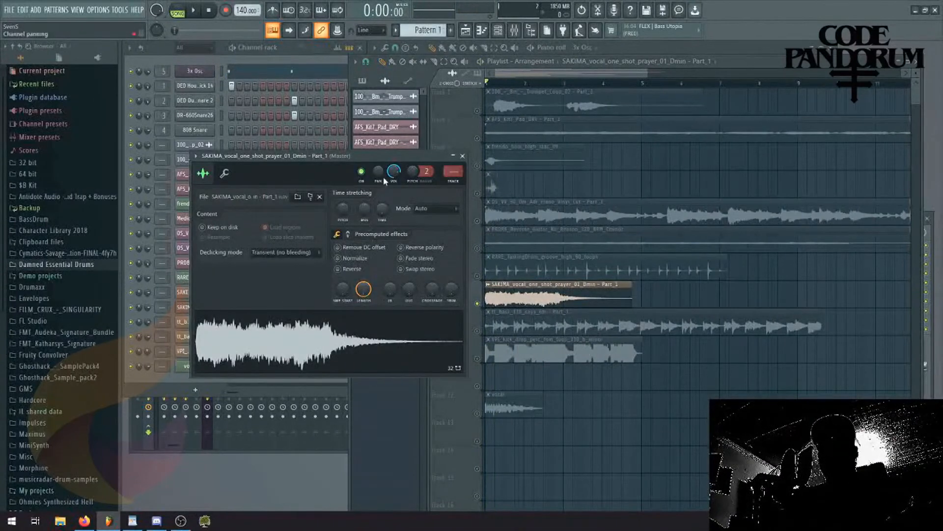
{"action": "key", "text": "space"}
{"action": "right_click", "coordinate": [608, 417]}
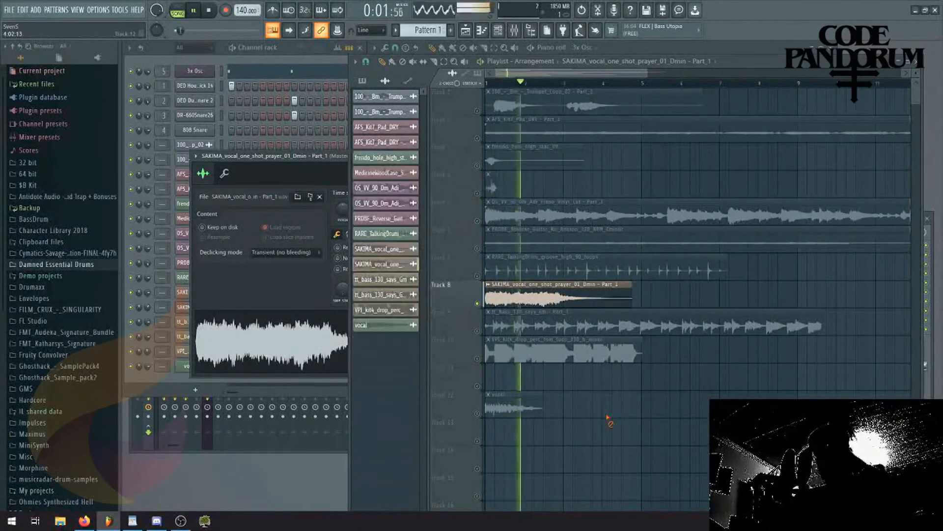
{"action": "key", "text": "space"}
Solo and audition the tt_bass_130 clip on Track 9, and do the same for the percussion tom loop on Track 10.
{"action": "right_click", "coordinate": [477, 331]}
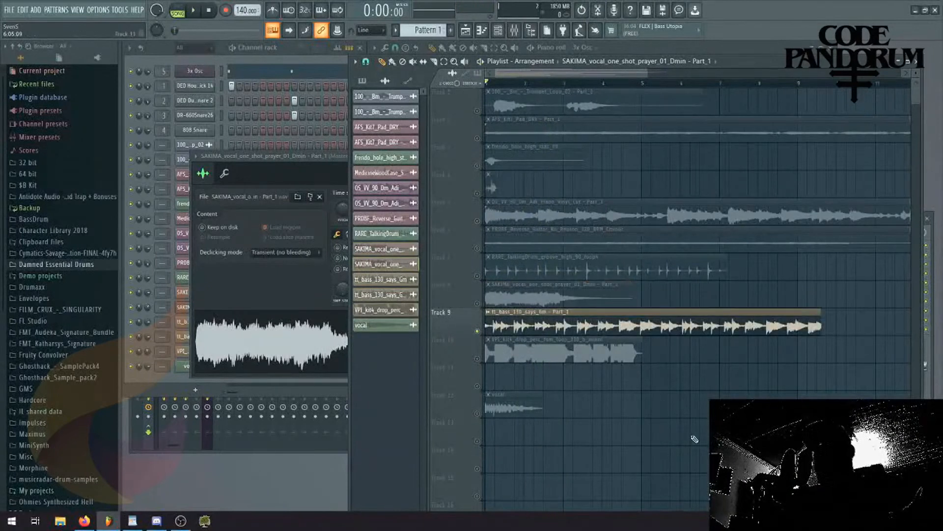
{"action": "key", "text": "space"}
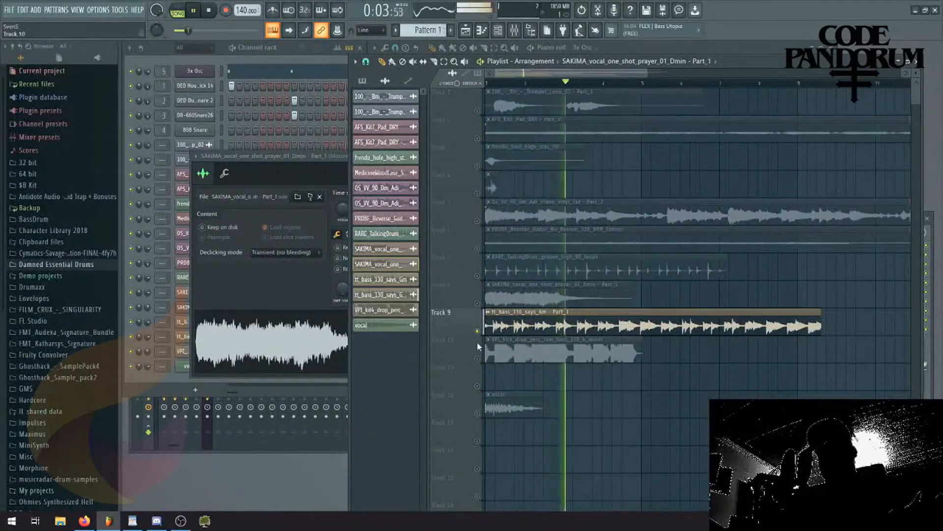
{"action": "key", "text": "space"}
{"action": "right_click", "coordinate": [477, 358]}
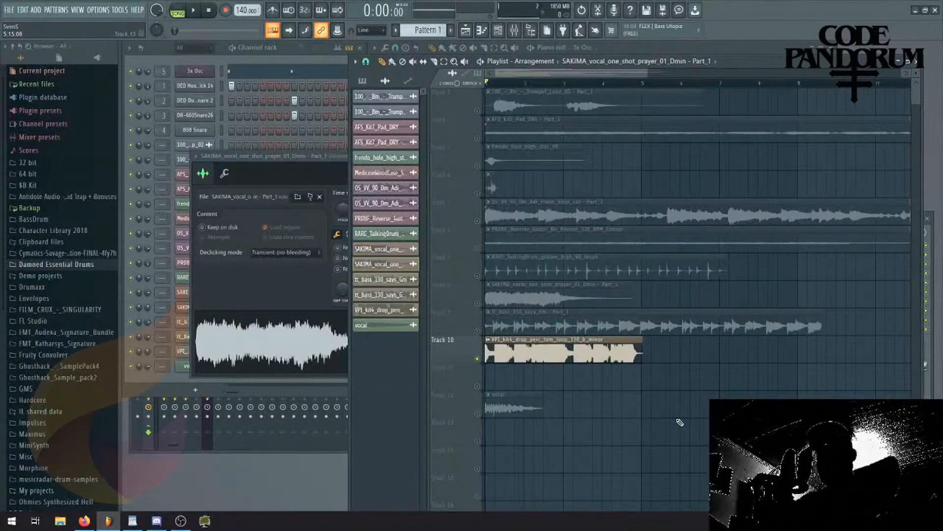
{"action": "key", "text": "space"}
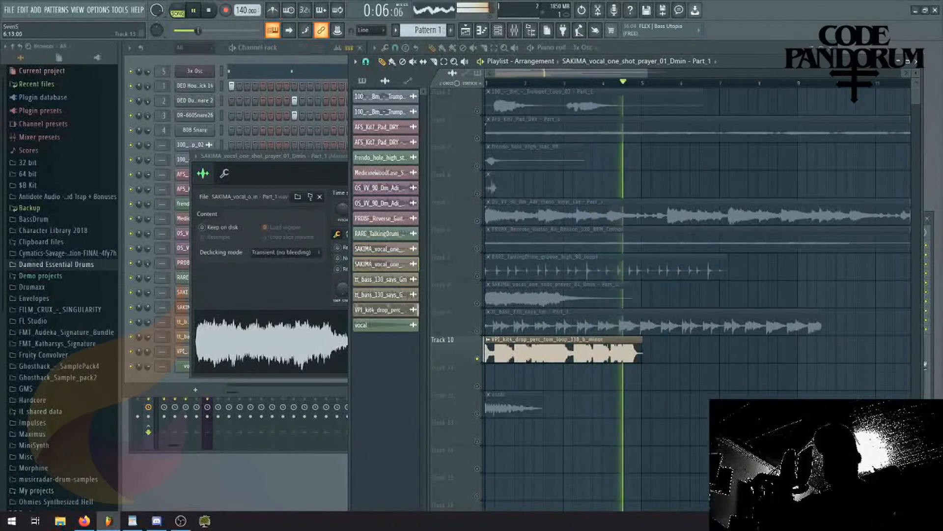
{"action": "key", "text": "space"}
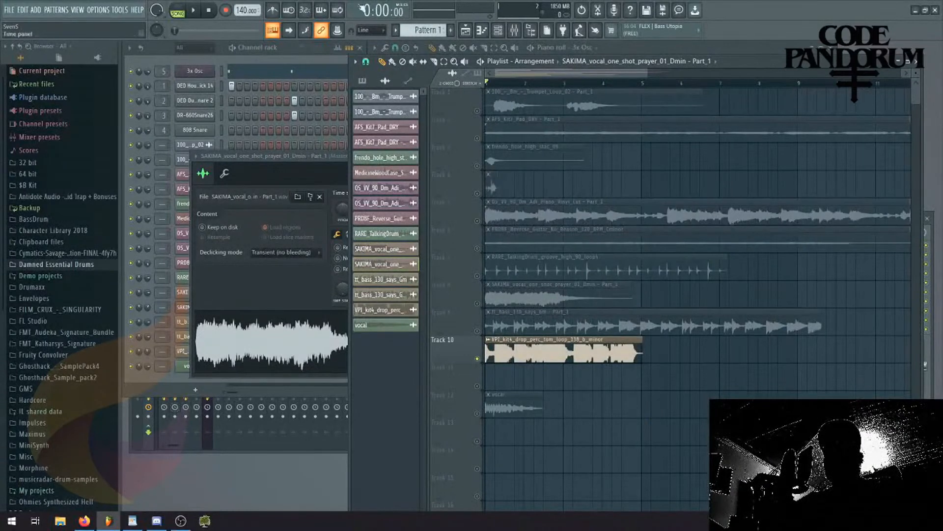
{"action": "left_click", "coordinate": [284, 48]}
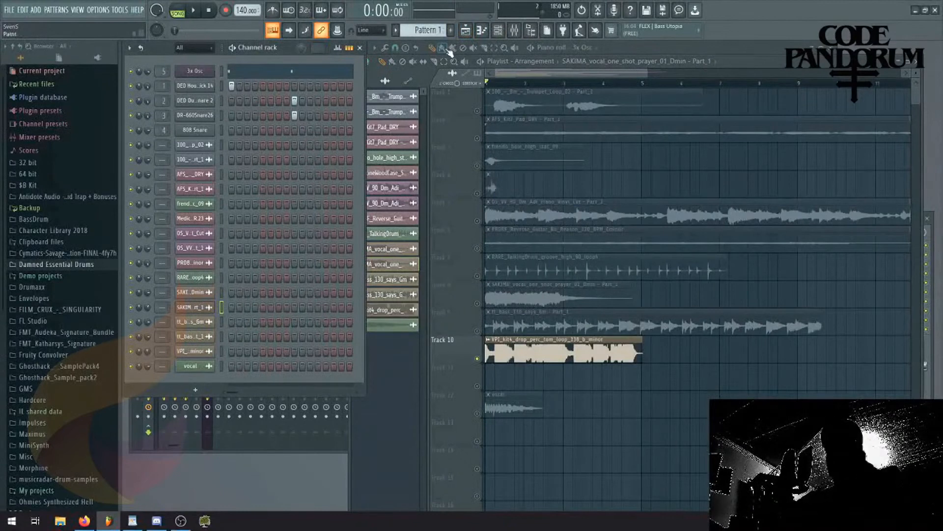
{"action": "right_click", "coordinate": [633, 407]}
{"action": "left_click_drag", "start_coordinate": [518, 497], "coordinate": [531, 101]}
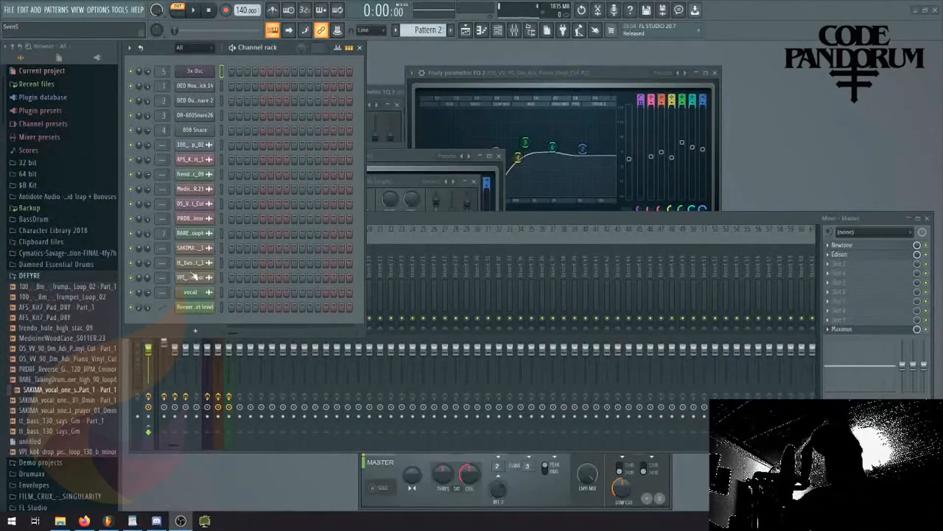
Insert a Phase Plant channel above 3x Osc and place its window beside the channel rack.
{"action": "left_click", "coordinate": [151, 60]}
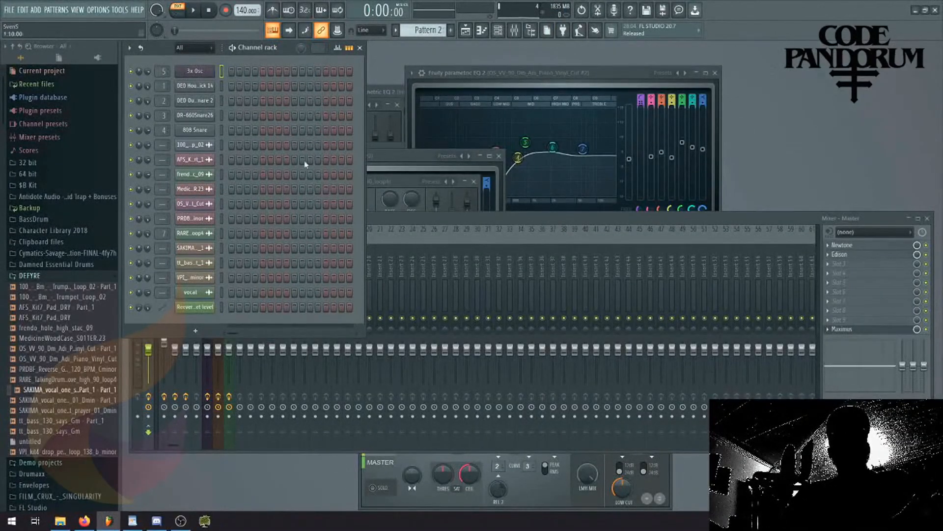
{"action": "right_click", "coordinate": [195, 71]}
{"action": "mouse_move", "coordinate": [256, 147]}
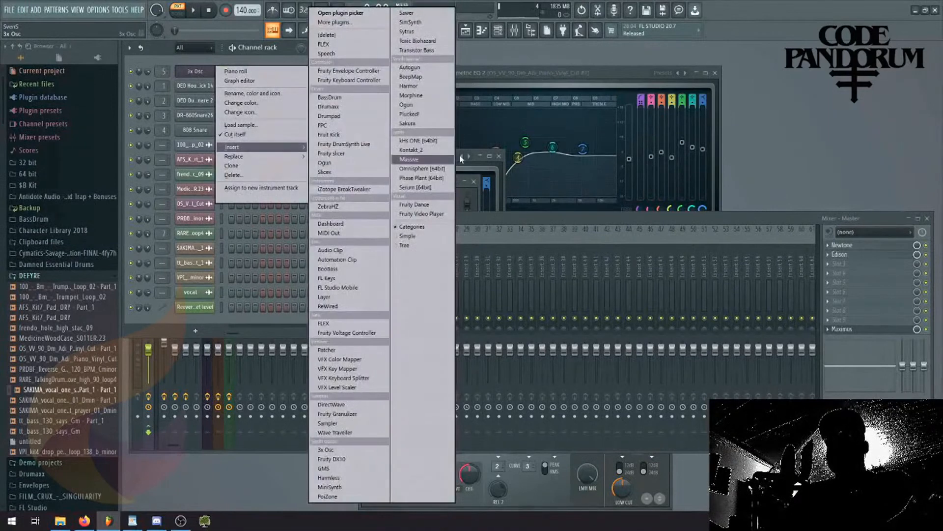
{"action": "left_click", "coordinate": [422, 177]}
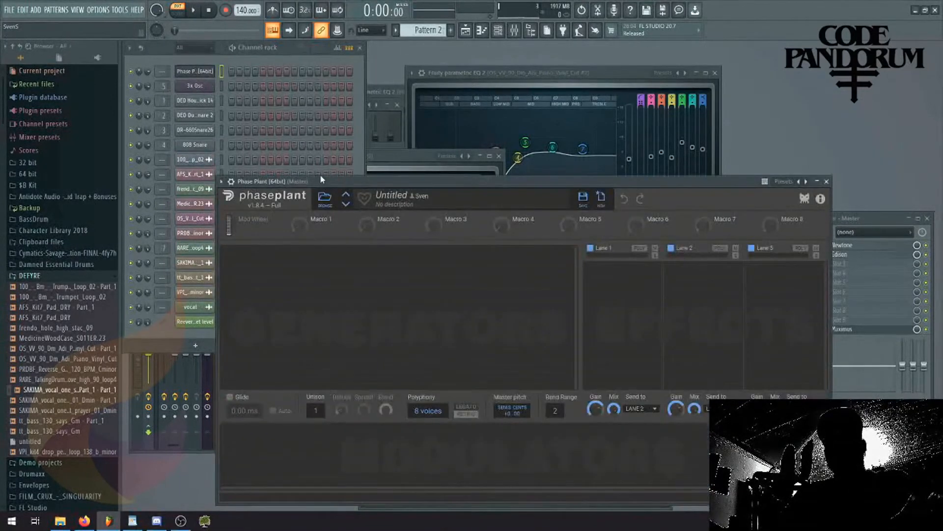
{"action": "left_click_drag", "start_coordinate": [321, 180], "coordinate": [477, 44]}
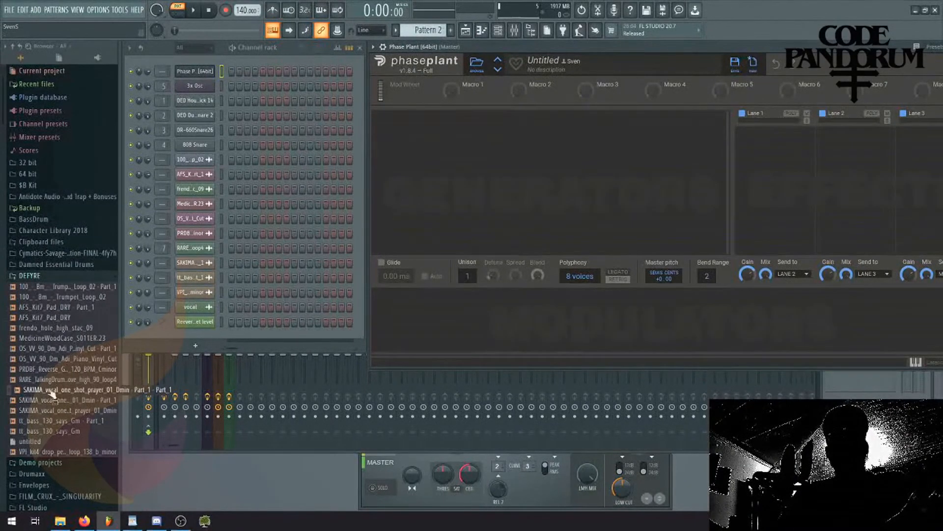
Add a Sampler generator in Phase Plant, load the SAKIMA_vocal_one_shot_prayer_01_Dmin - Part_1 - Part_1 sample into it and reposition the plugin window.
{"action": "left_click_drag", "start_coordinate": [30, 400], "coordinate": [428, 134]}
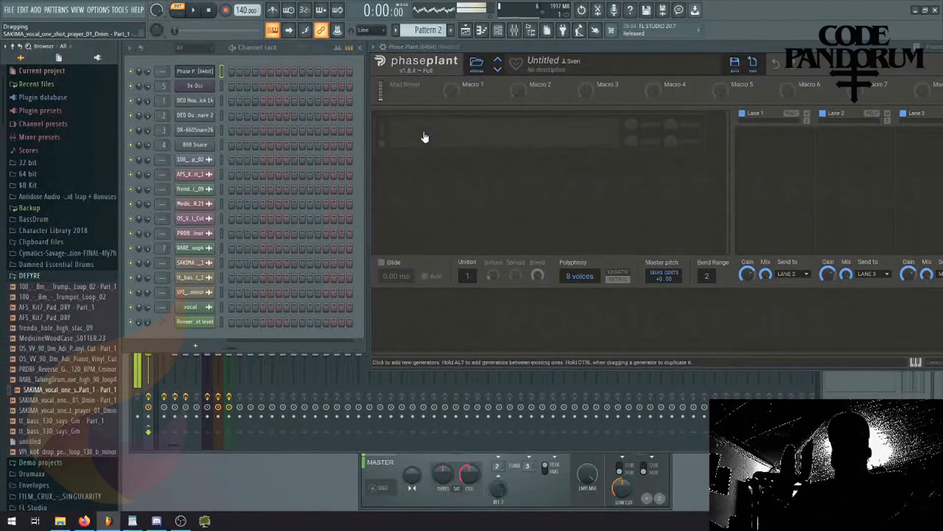
{"action": "left_click", "coordinate": [421, 129]}
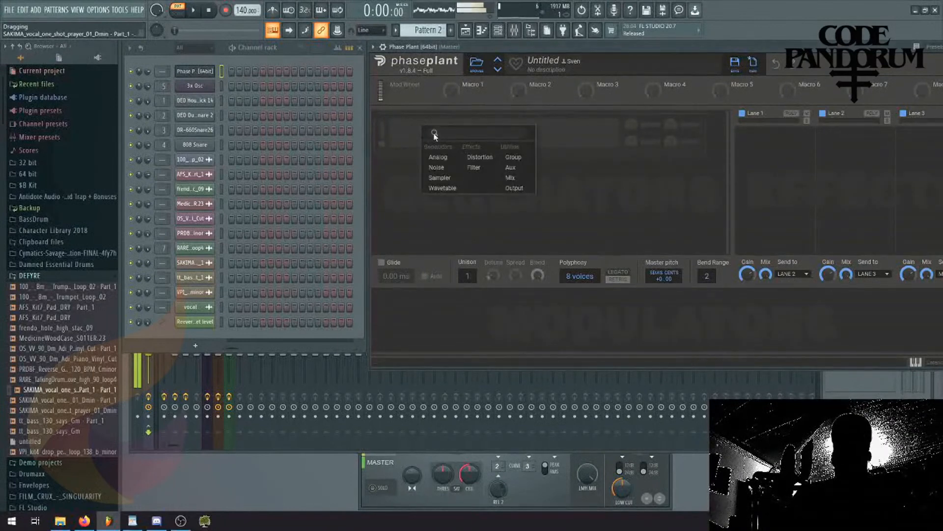
{"action": "left_click", "coordinate": [439, 178]}
{"action": "left_click_drag", "start_coordinate": [63, 390], "coordinate": [462, 142]}
{"action": "left_click_drag", "start_coordinate": [445, 47], "coordinate": [316, 63]}
Set the sampler's loop mode to Reverse, shorten the loop region at the sample's start and raise its crossfade.
{"action": "left_click", "coordinate": [538, 158]}
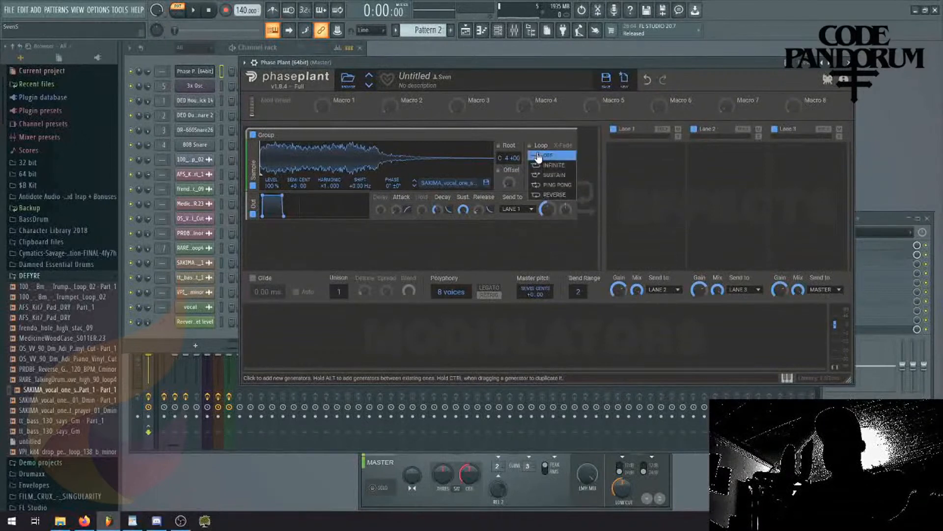
{"action": "left_click", "coordinate": [555, 194]}
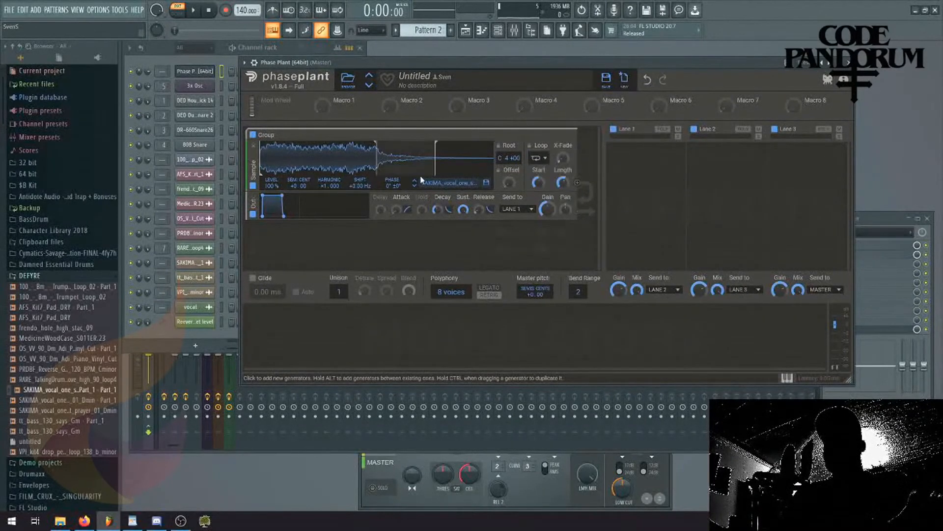
{"action": "left_click_drag", "start_coordinate": [385, 163], "coordinate": [269, 180]}
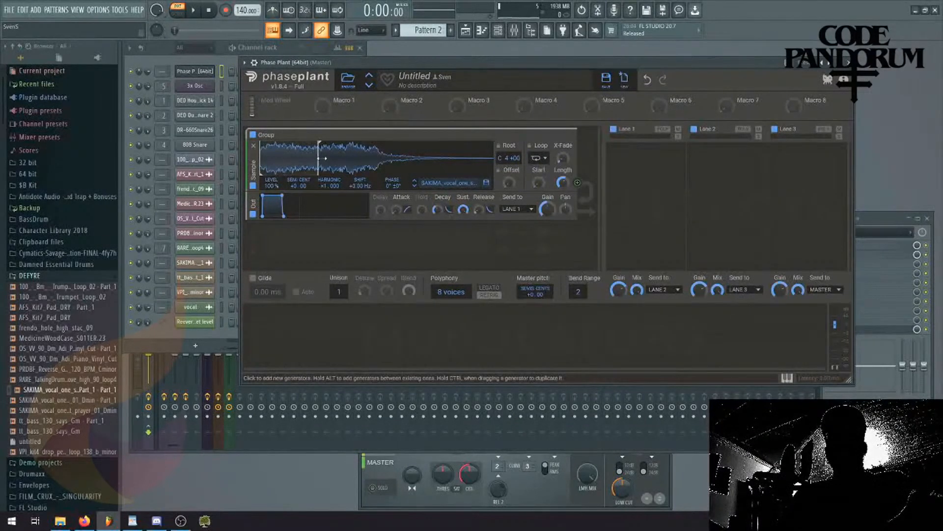
{"action": "left_click_drag", "start_coordinate": [319, 159], "coordinate": [265, 173]}
{"action": "left_click", "coordinate": [168, 59]}
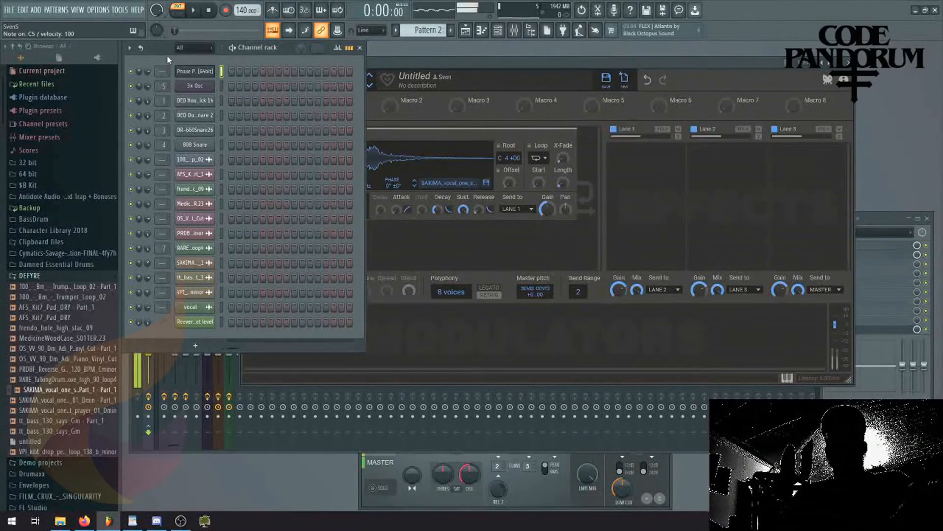
{"action": "left_click", "coordinate": [396, 68]}
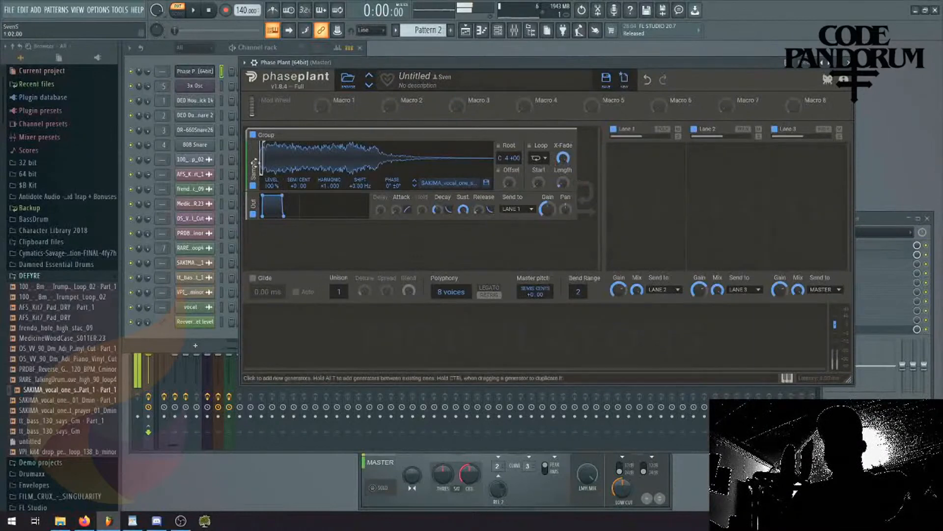
{"action": "left_click", "coordinate": [185, 66]}
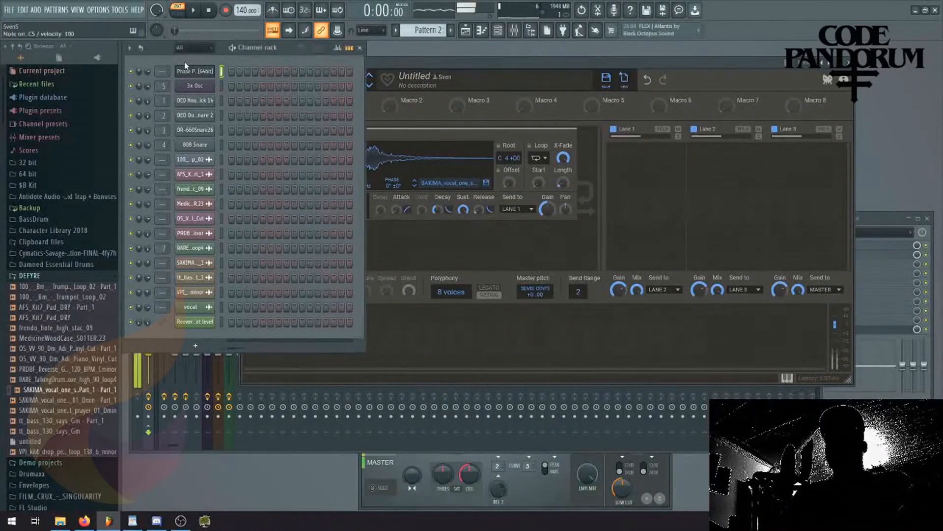
In the Phase Plant piano roll, place a half-bar B4 note at the start of bar 1 and a G5 note halfway through it.
{"action": "right_click", "coordinate": [212, 69]}
{"action": "left_click", "coordinate": [235, 71]}
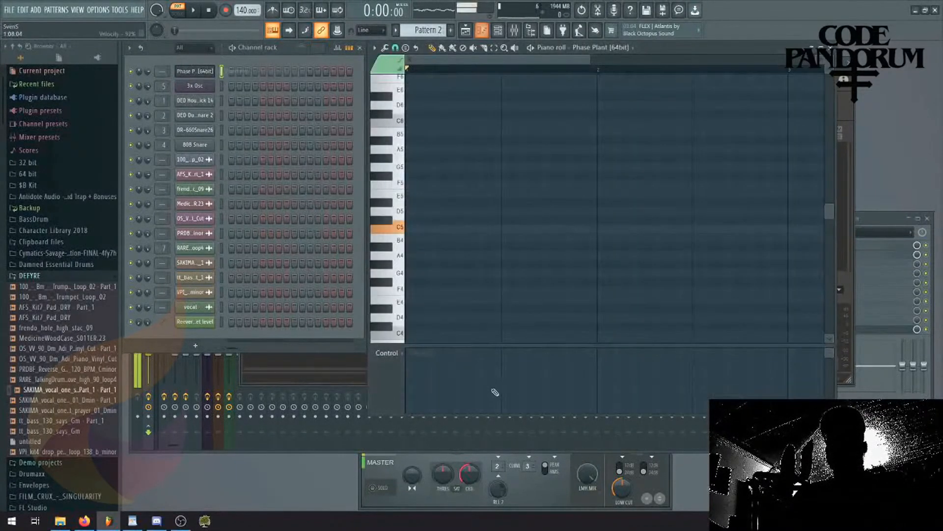
{"action": "left_click_drag", "start_coordinate": [414, 239], "coordinate": [382, 238]}
{"action": "key", "text": "space"}
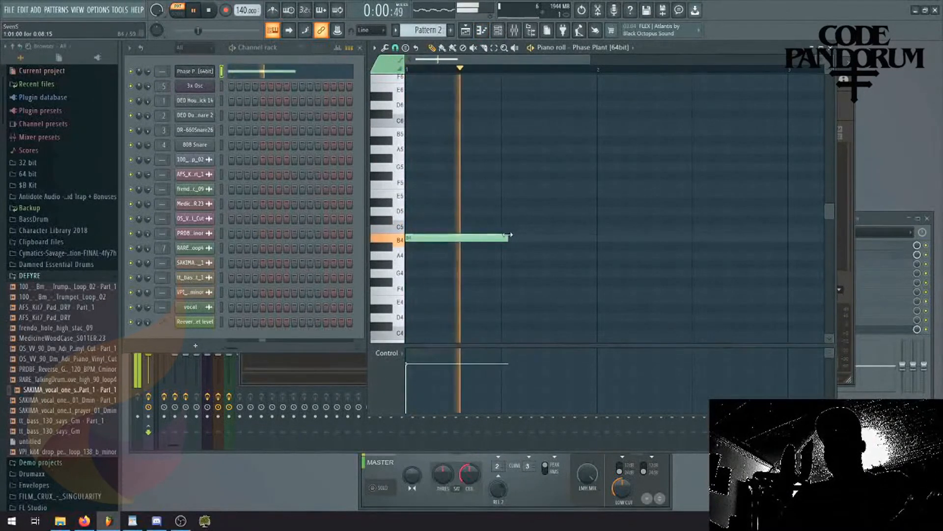
{"action": "left_click", "coordinate": [502, 131]}
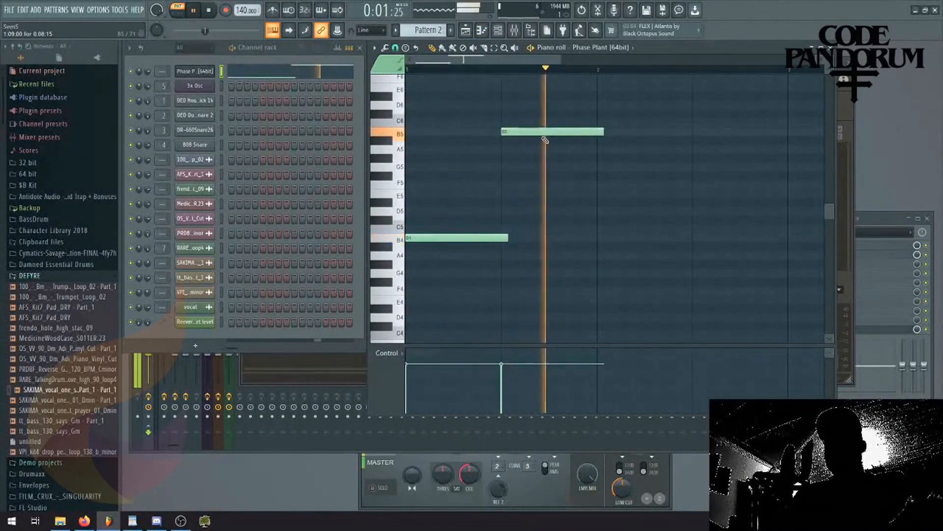
{"action": "key", "text": "space"}
{"action": "left_click_drag", "start_coordinate": [560, 131], "coordinate": [559, 167]}
{"action": "key", "text": "space"}
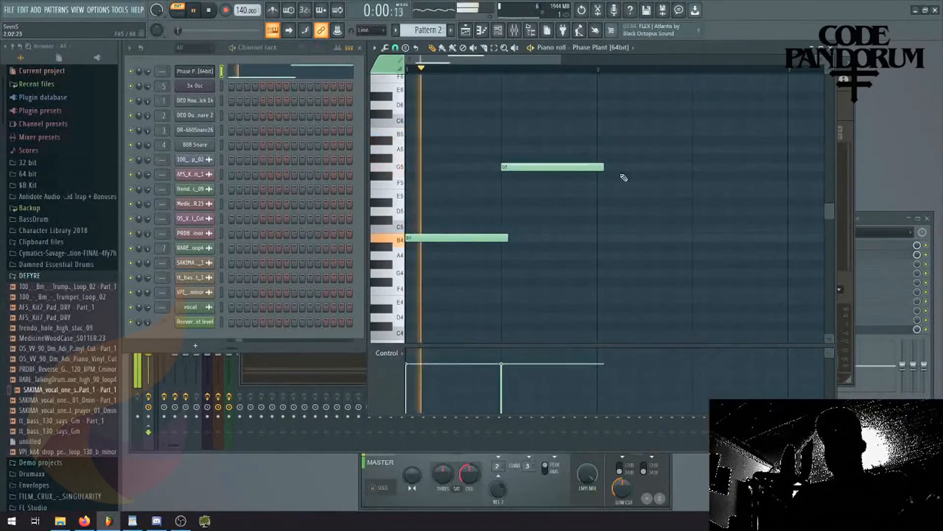
Add an F#5 note at bar 2, extend it to fill the bar and audition the phrase.
{"action": "left_click", "coordinate": [603, 176]}
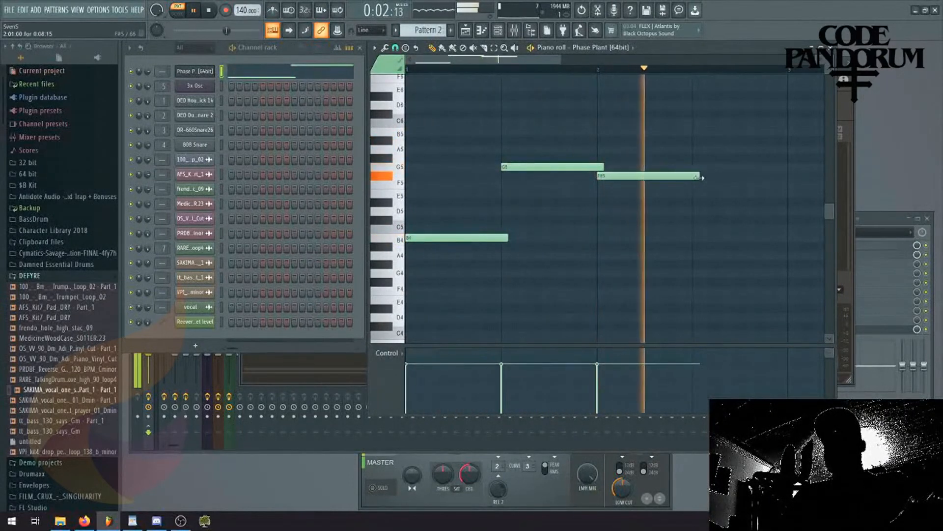
{"action": "left_click_drag", "start_coordinate": [703, 177], "coordinate": [786, 191]}
{"action": "key", "text": "space"}
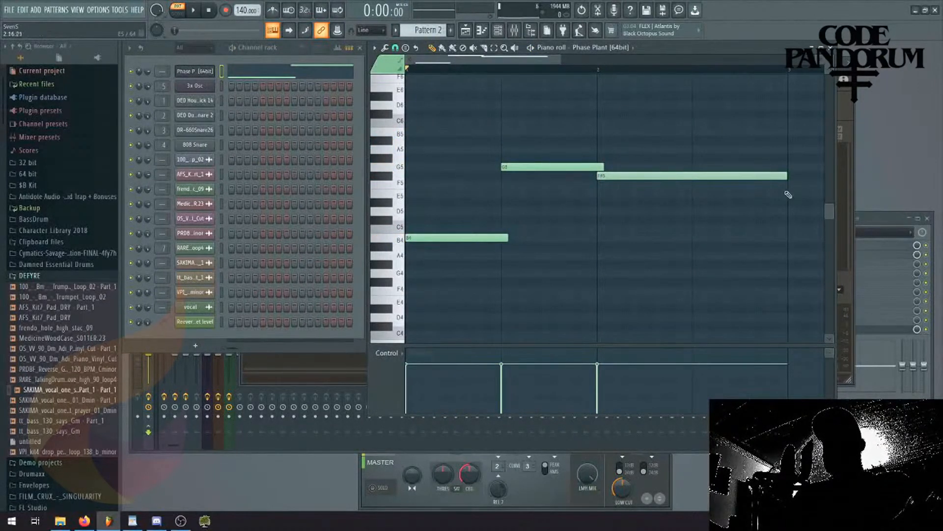
Enable Auto glide in Phase Plant with a 44.3 ms glide time, one voice of polyphony and Legato mode.
{"action": "left_click", "coordinate": [192, 72]}
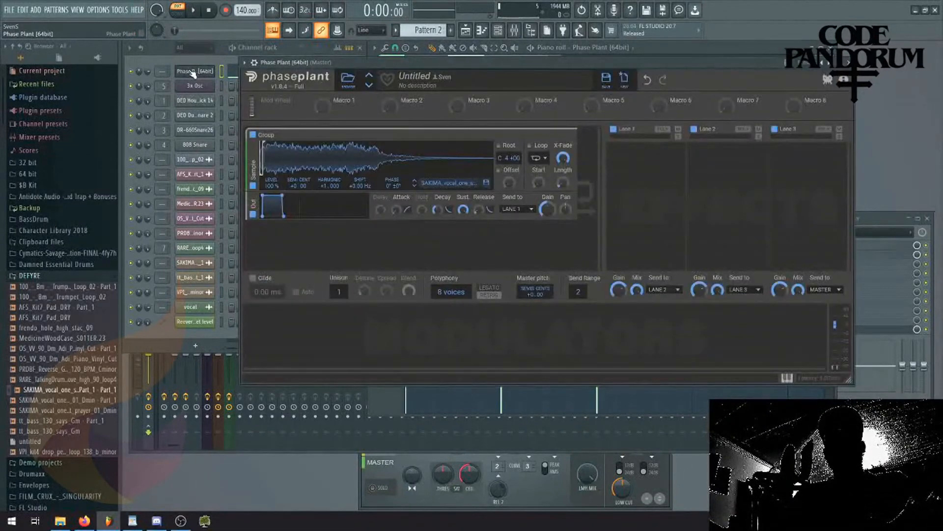
{"action": "key", "text": "space"}
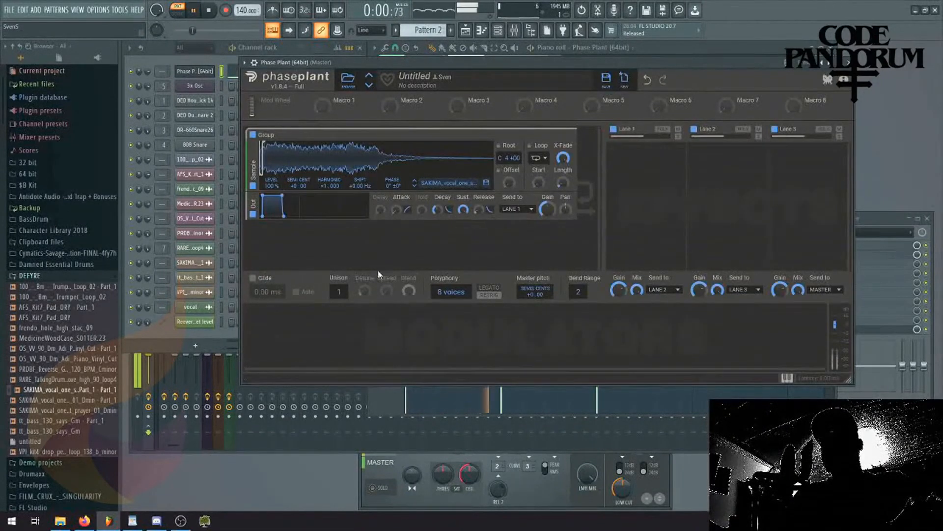
{"action": "left_click", "coordinate": [262, 282]}
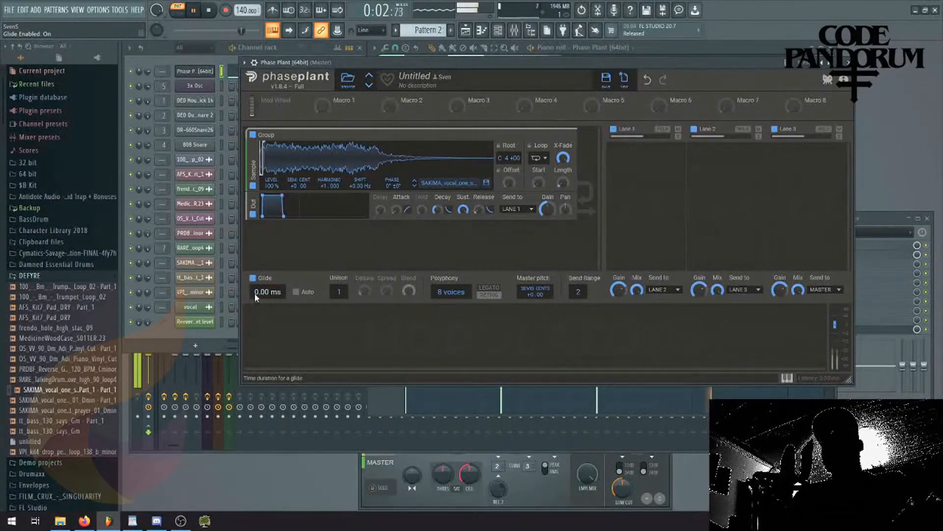
{"action": "left_click", "coordinate": [296, 291]}
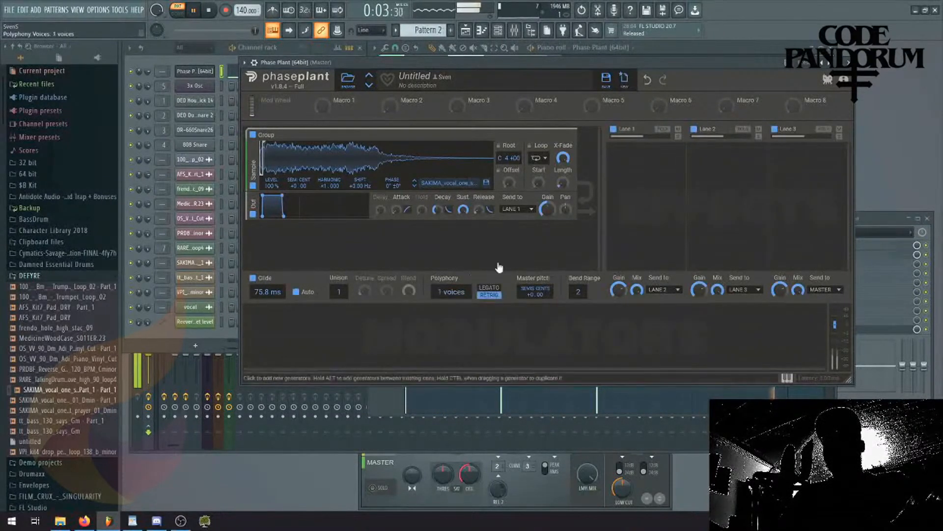
{"action": "left_click", "coordinate": [489, 287]}
{"action": "left_click_drag", "start_coordinate": [264, 297], "coordinate": [261, 295]}
Shift the Phase Plant window clear and add a Chorus effect to Lane 1.
{"action": "left_click_drag", "start_coordinate": [383, 62], "coordinate": [271, 77]}
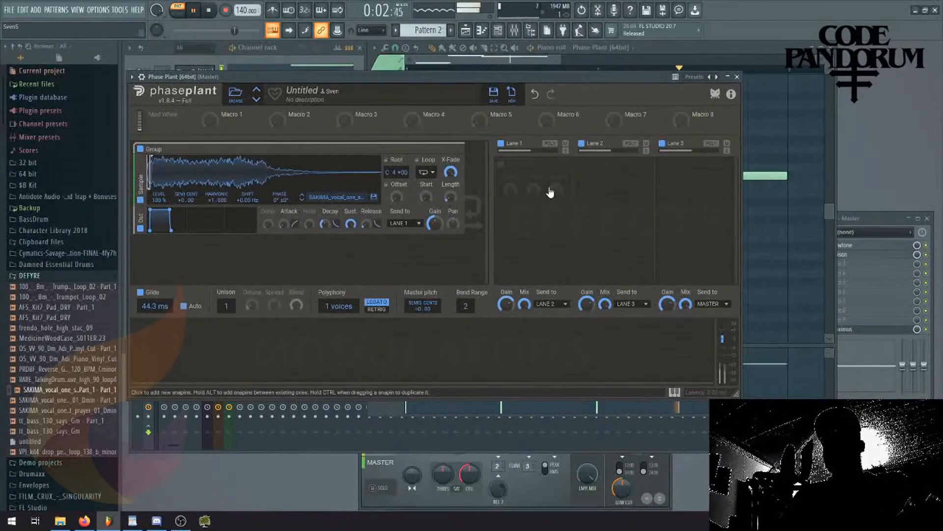
{"action": "left_click", "coordinate": [549, 178]}
{"action": "left_click", "coordinate": [573, 238]}
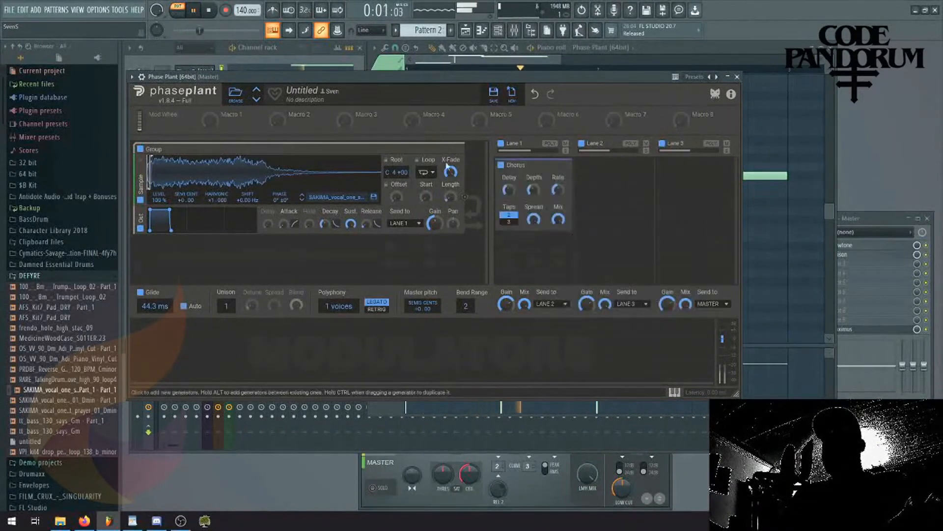
Try a Dynamics effect below the Chorus in Lane 1 and adjust its knee.
{"action": "left_click", "coordinate": [542, 247]}
{"action": "left_click", "coordinate": [590, 361]}
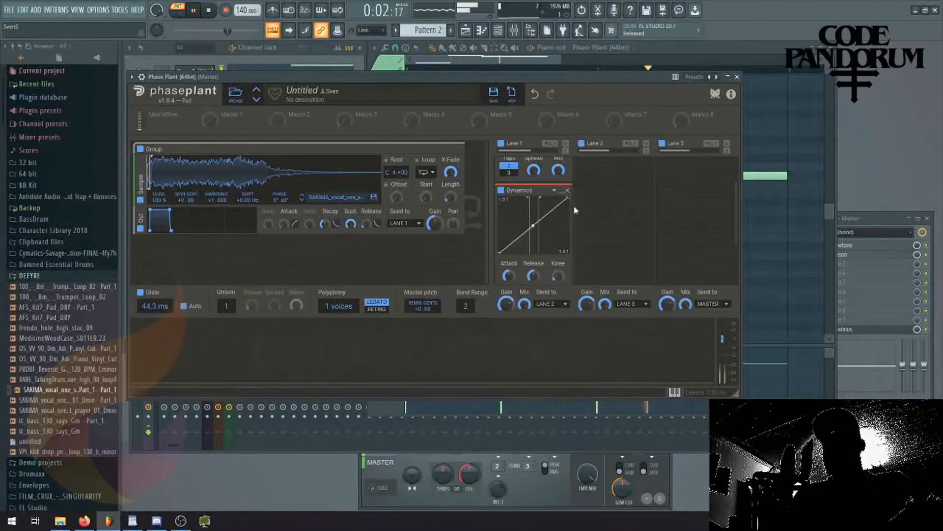
{"action": "scroll", "coordinate": [570, 221], "scroll_direction": "down", "scroll_amount": 2}
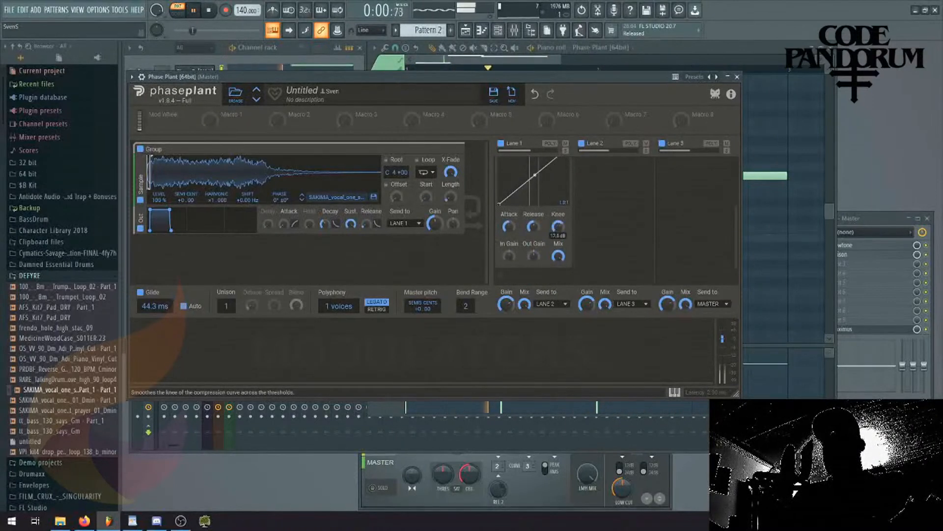
{"action": "scroll", "coordinate": [560, 231], "scroll_direction": "up", "scroll_amount": 2}
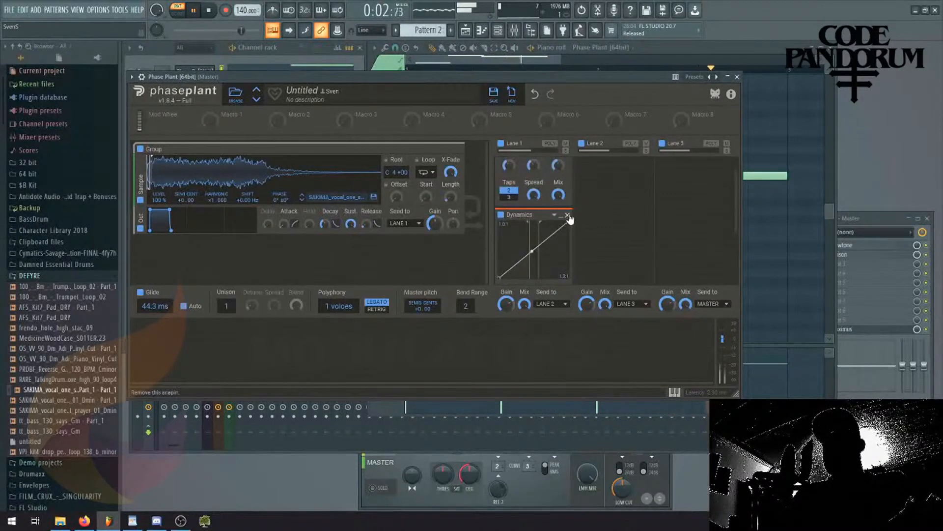
Add a Faturator effect to Lane 1 and adjust its drive and color amounts.
{"action": "left_click", "coordinate": [537, 257]}
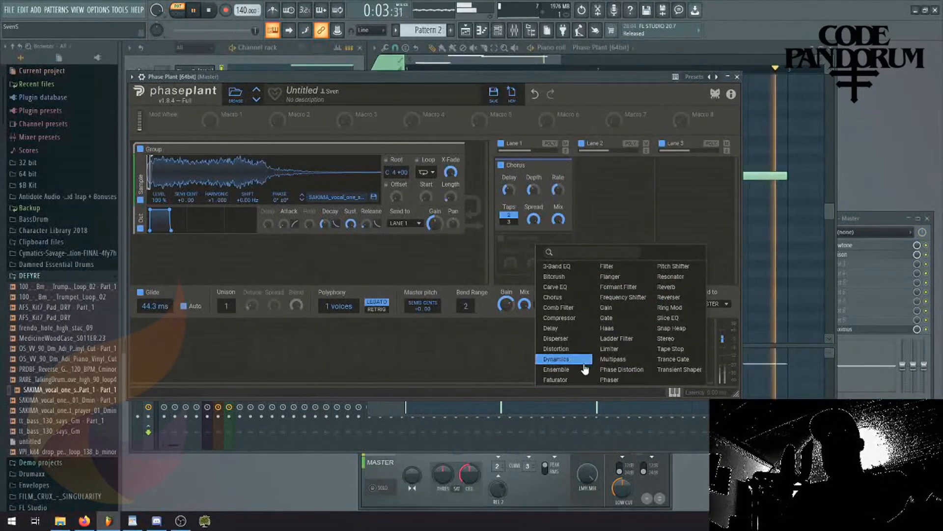
{"action": "left_click", "coordinate": [555, 379]}
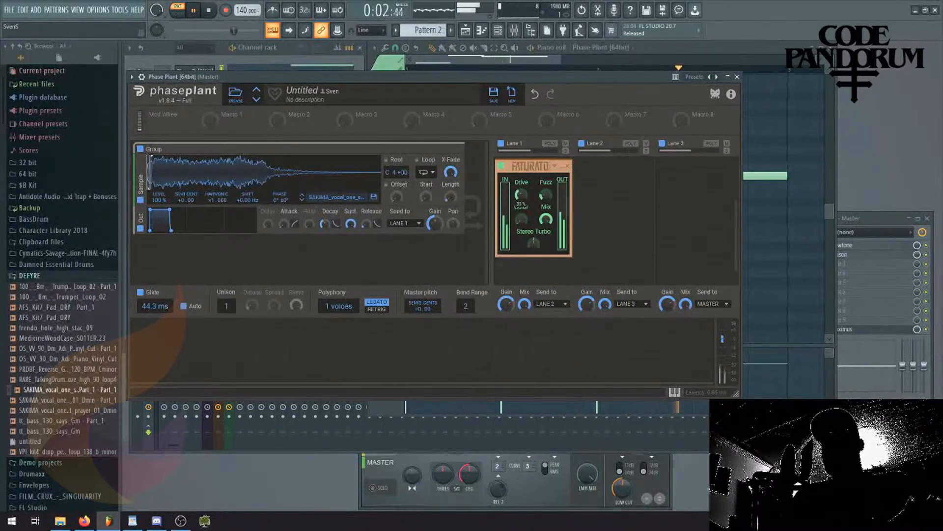
{"action": "left_click_drag", "start_coordinate": [525, 220], "coordinate": [524, 206]}
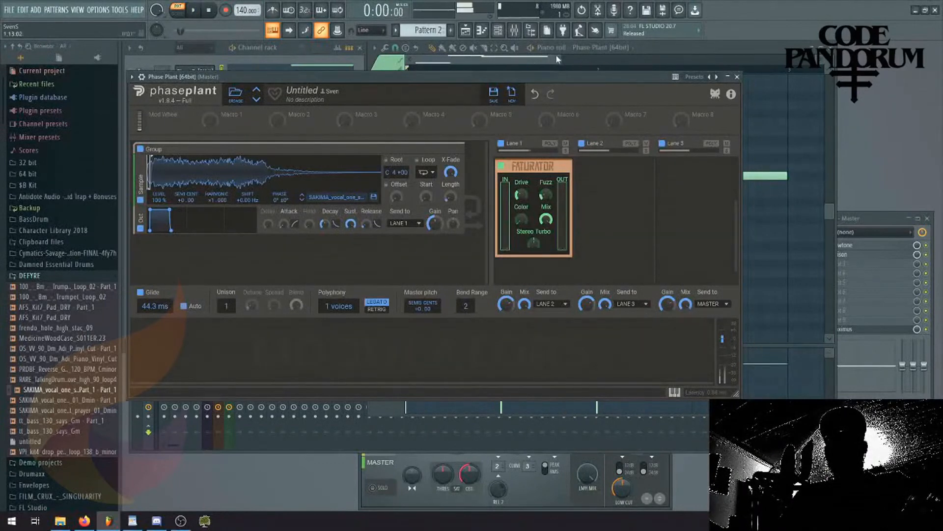
Return to the piano roll, place a B4 note at bar 3 and shorten it to half a bar.
{"action": "left_click_drag", "start_coordinate": [560, 59], "coordinate": [726, 110]}
{"action": "left_click", "coordinate": [592, 237]}
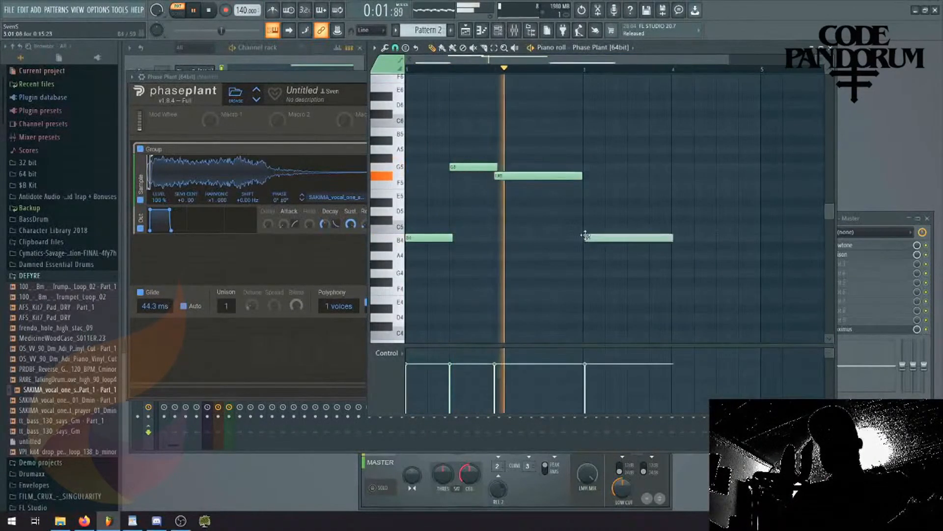
{"action": "left_click_drag", "start_coordinate": [672, 237], "coordinate": [644, 240]}
{"action": "key", "text": "space"}
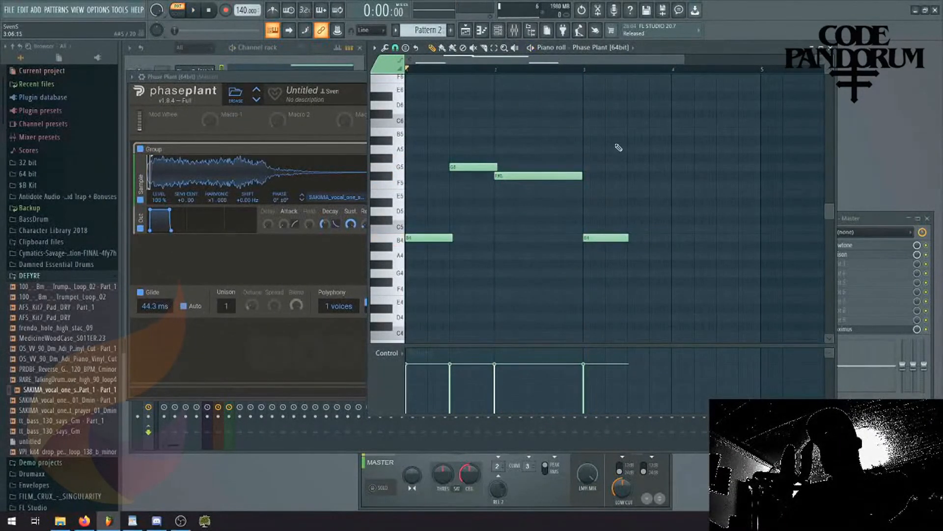
Place a half-bar note midway through bar 3 and settle its pitch on A5 while auditioning the melody.
{"action": "key", "text": "space"}
{"action": "mouse_move", "coordinate": [624, 149]}
{"action": "left_mouse_down"}
{"action": "mouse_move", "coordinate": [634, 150]}
{"action": "mouse_move", "coordinate": [637, 131]}
{"action": "left_mouse_up"}
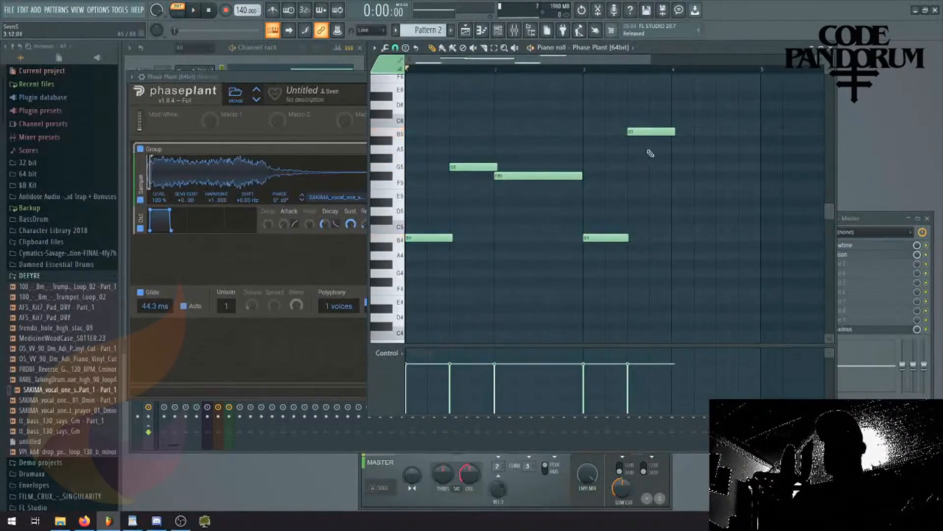
{"action": "left_click_drag", "start_coordinate": [650, 132], "coordinate": [650, 158]}
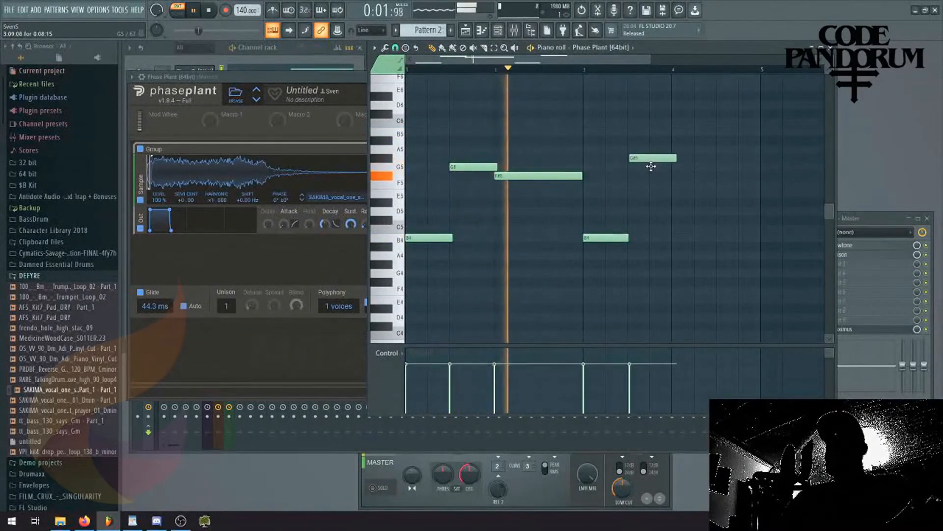
{"action": "left_click_drag", "start_coordinate": [650, 158], "coordinate": [650, 149]}
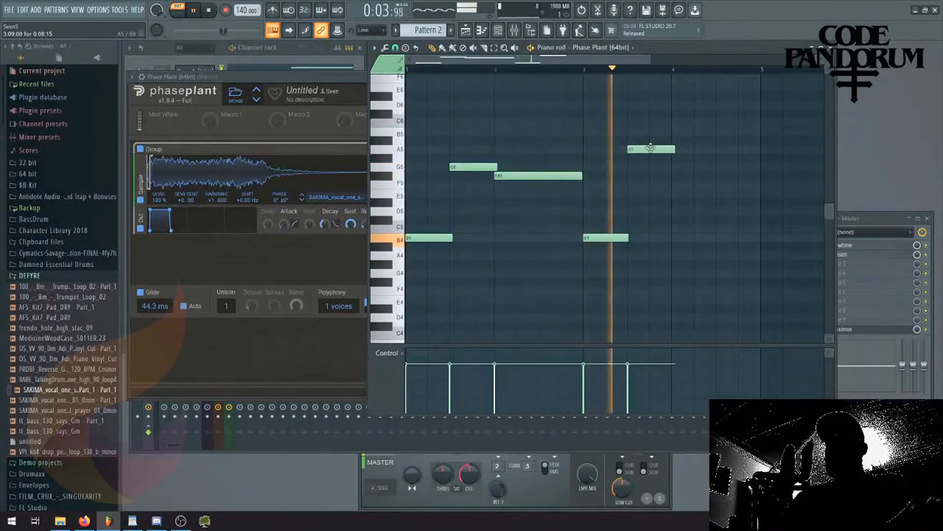
{"action": "key", "text": "space"}
Fill bar 4 with a half-bar F#5 note followed by a G5 note and play back the melody.
{"action": "left_click", "coordinate": [678, 167]}
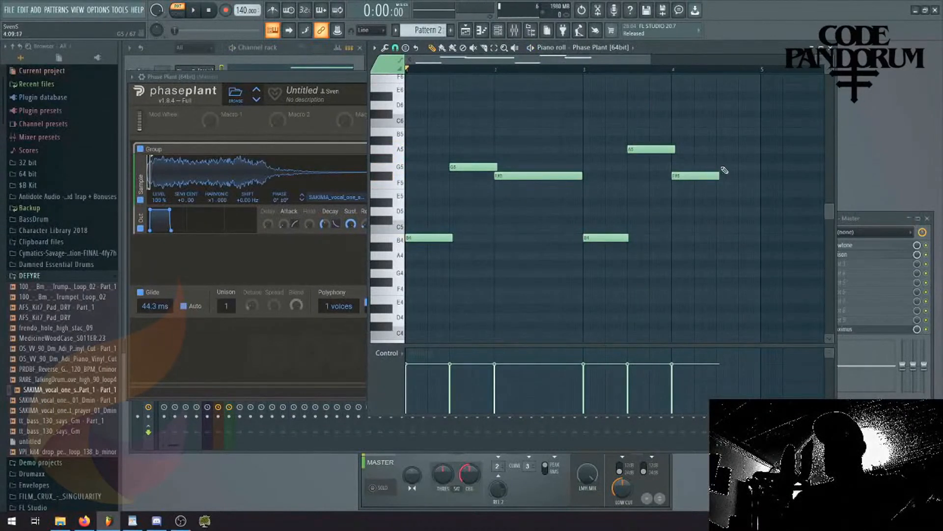
{"action": "left_click", "coordinate": [725, 167]}
{"action": "key", "text": "space"}
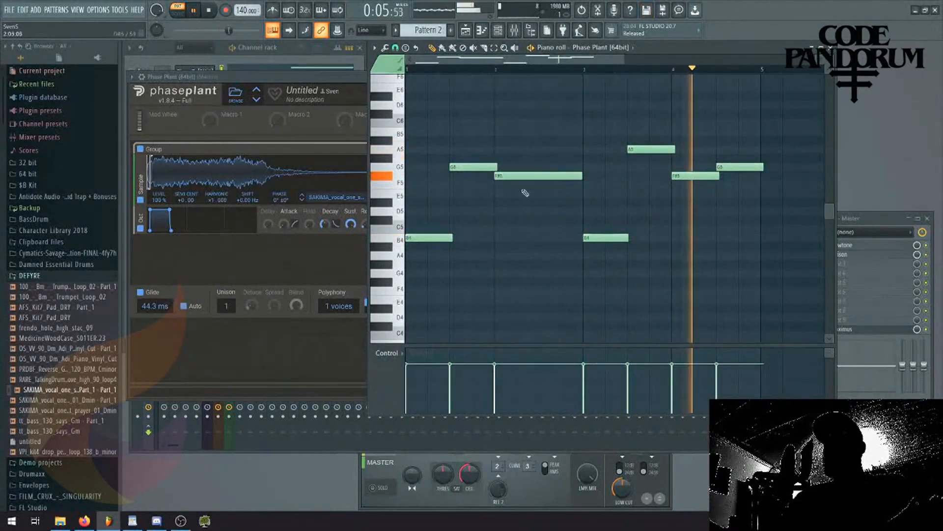
{"action": "key", "text": "space"}
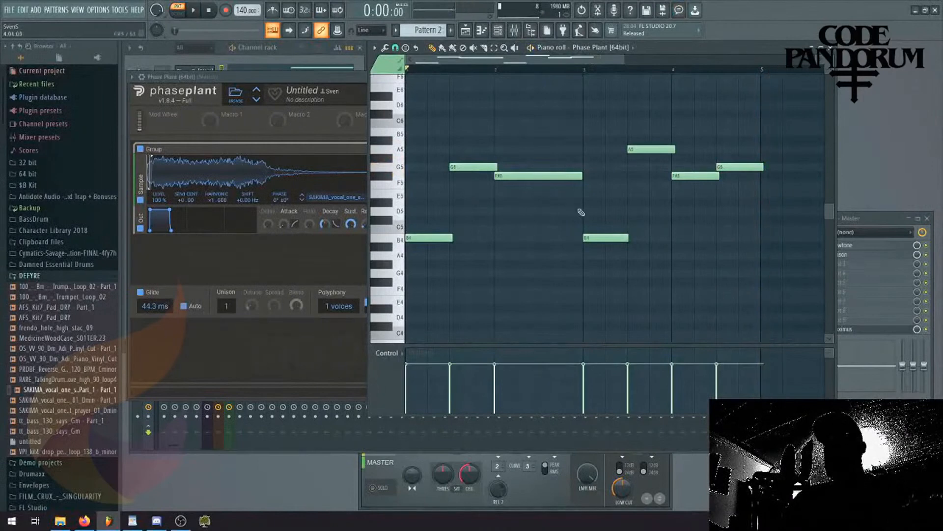
Bring up the playlist and channel rack, add new empty patterns after Pattern 2 and switch to Pattern 3.
{"action": "left_click", "coordinate": [472, 28]}
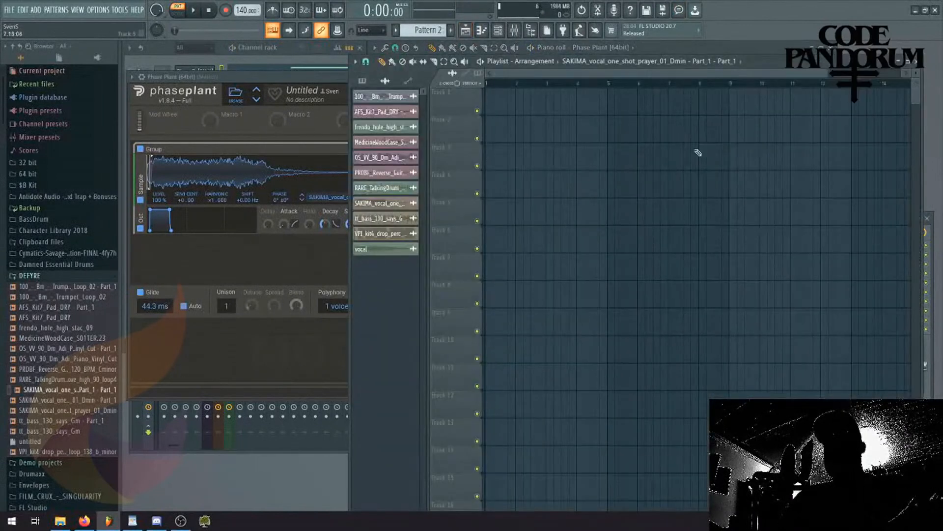
{"action": "left_click", "coordinate": [260, 52]}
{"action": "left_click", "coordinate": [418, 31]}
{"action": "left_click", "coordinate": [414, 32]}
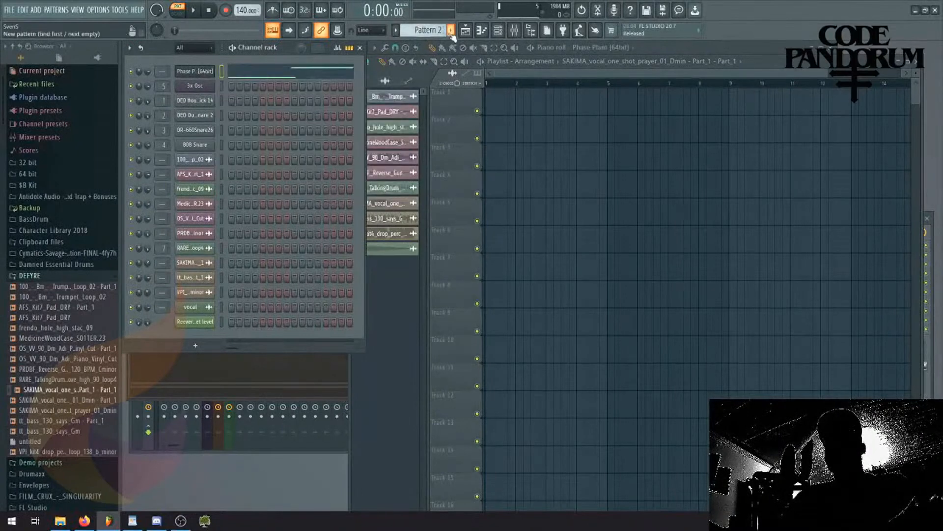
{"action": "left_click", "coordinate": [451, 31]}
{"action": "left_click", "coordinate": [464, 42]}
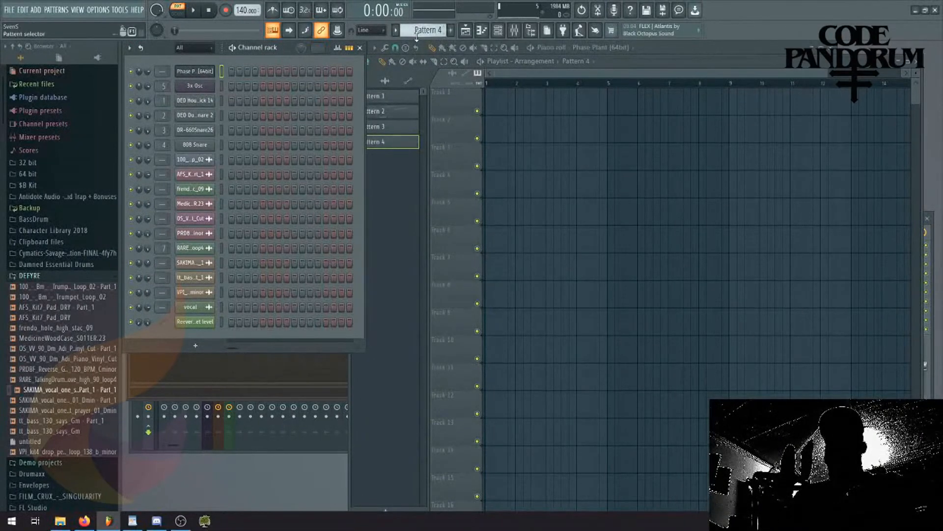
{"action": "scroll", "coordinate": [417, 35], "scroll_direction": "up", "scroll_amount": 2}
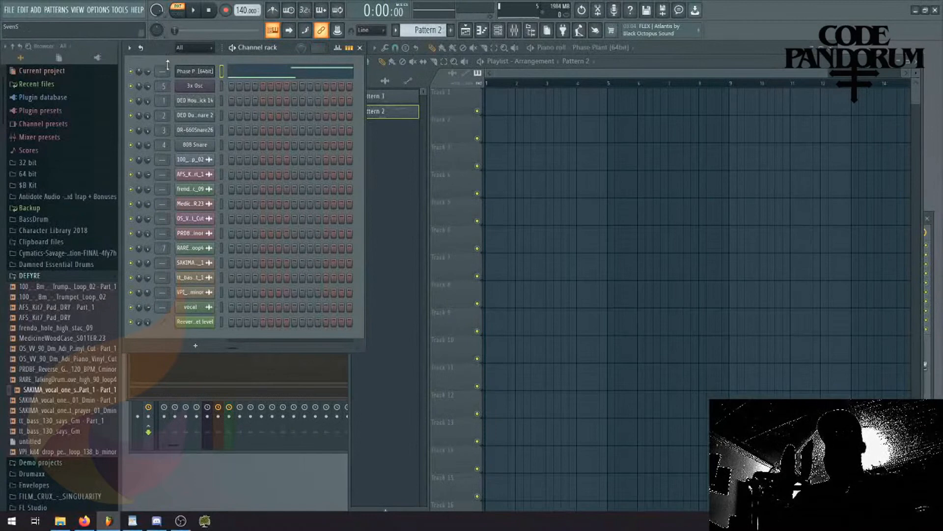
{"action": "scroll", "coordinate": [422, 34], "scroll_direction": "down", "scroll_amount": 1}
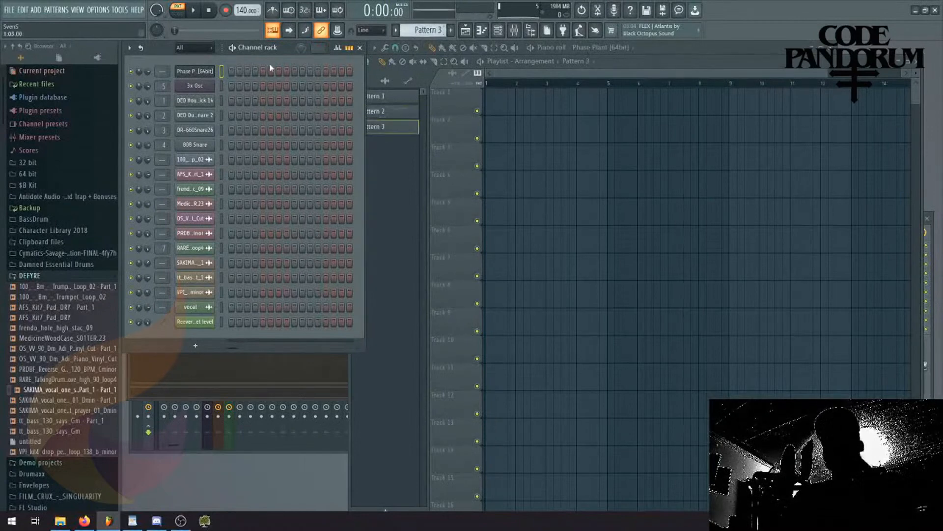
Clone the Phase Plant channel in the channel rack.
{"action": "right_click", "coordinate": [206, 73]}
{"action": "left_click", "coordinate": [203, 73]}
{"action": "right_click", "coordinate": [202, 72]}
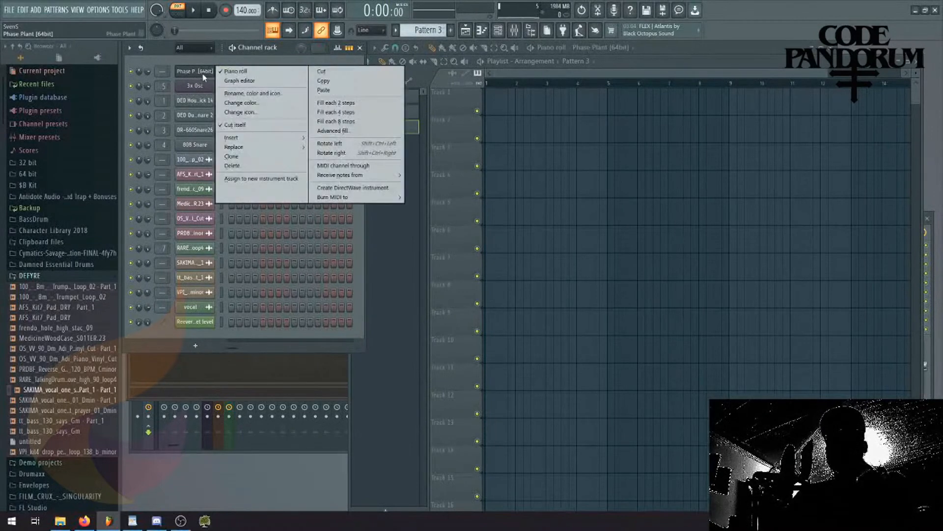
{"action": "left_click", "coordinate": [233, 157]}
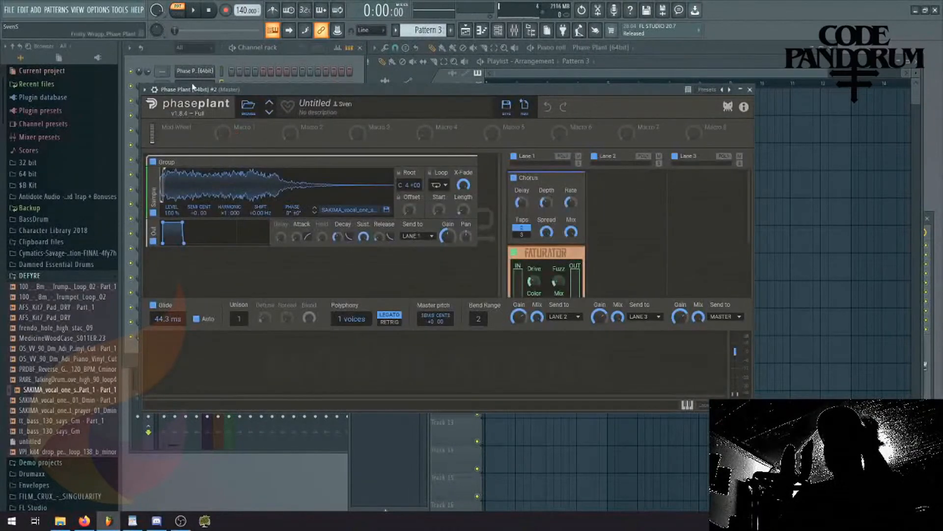
Paste the Pattern 2 melody into the cloned Phase Plant channel in Pattern 3 and open it in the piano roll.
{"action": "left_click", "coordinate": [173, 55]}
{"action": "right_click", "coordinate": [212, 84]}
{"action": "left_click", "coordinate": [322, 105]}
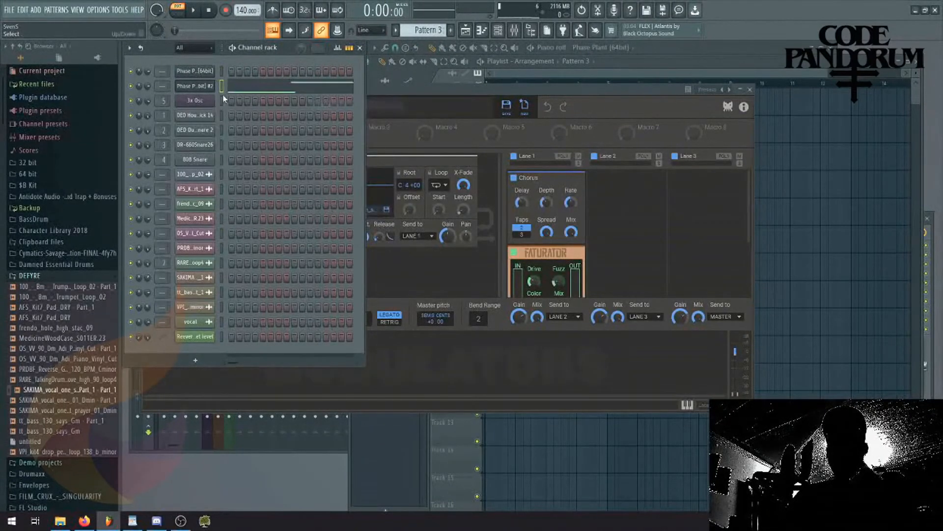
{"action": "right_click", "coordinate": [228, 88]}
{"action": "left_click", "coordinate": [236, 88]}
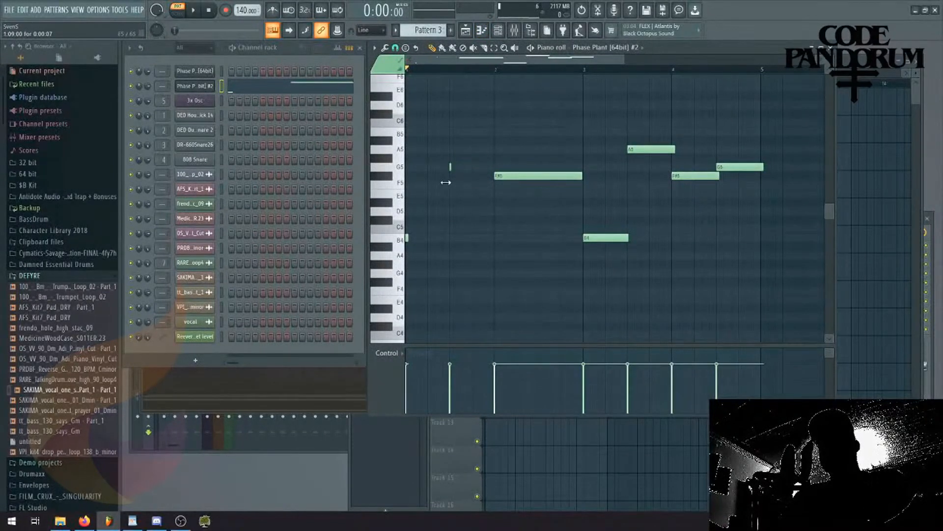
Shorten the F#5 note in bar 2 and the B4 note in bar 3 to very short stabs, auditioning the pattern.
{"action": "key", "text": "space"}
{"action": "left_click_drag", "start_coordinate": [576, 176], "coordinate": [480, 205]}
{"action": "key", "text": "space"}
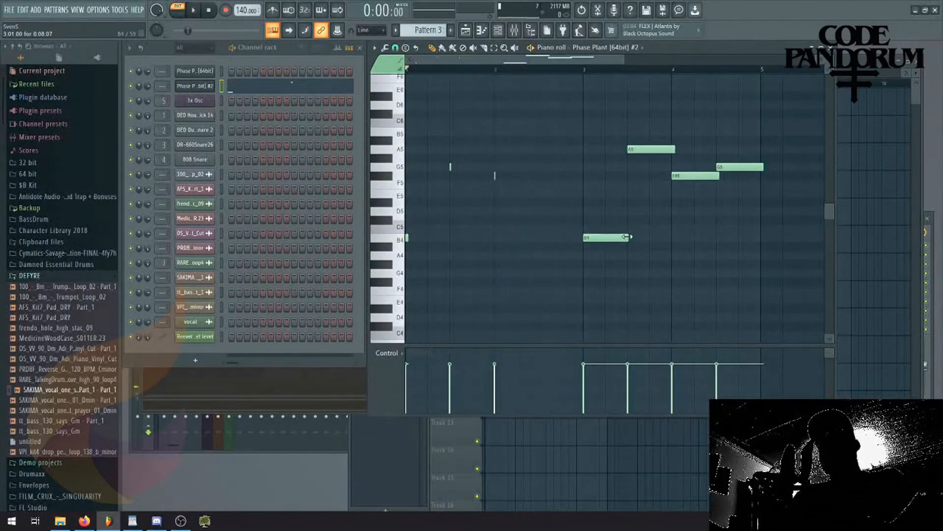
{"action": "left_click_drag", "start_coordinate": [627, 237], "coordinate": [583, 238]}
Place another short F#5 note midway through bar 2 while playing back the pattern.
{"action": "key", "text": "space"}
{"action": "left_click", "coordinate": [540, 176]}
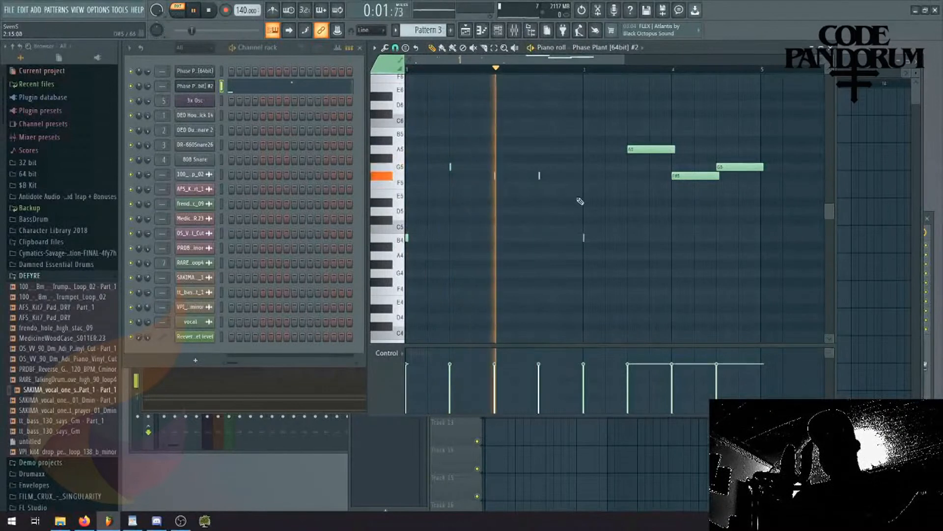
{"action": "key", "text": "space"}
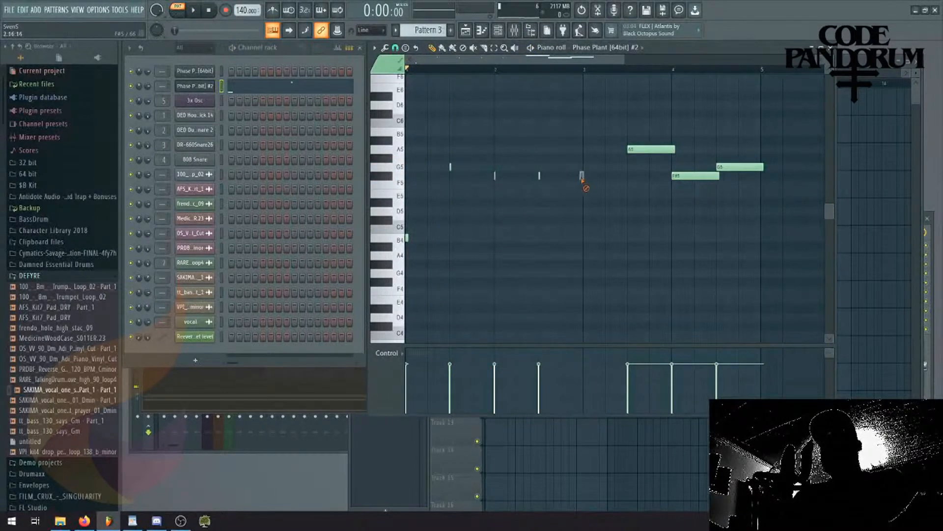
Delete the remaining A5, F#5 and G5 notes from bars 3 and 4.
{"action": "right_click", "coordinate": [651, 149]}
{"action": "right_click", "coordinate": [695, 175]}
{"action": "right_click", "coordinate": [741, 167]}
Set the grid snap to 1/2 beat, repeat the short F#5 notes every half bar through bars 3 and 4, and play back.
{"action": "left_click", "coordinate": [395, 47]}
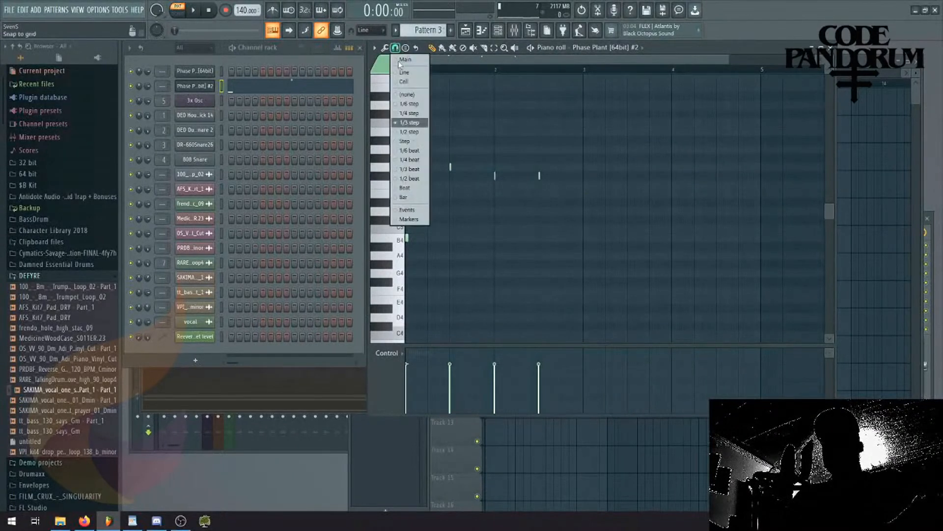
{"action": "left_click", "coordinate": [409, 180]}
{"action": "left_click_drag", "start_coordinate": [612, 153], "coordinate": [491, 194]}
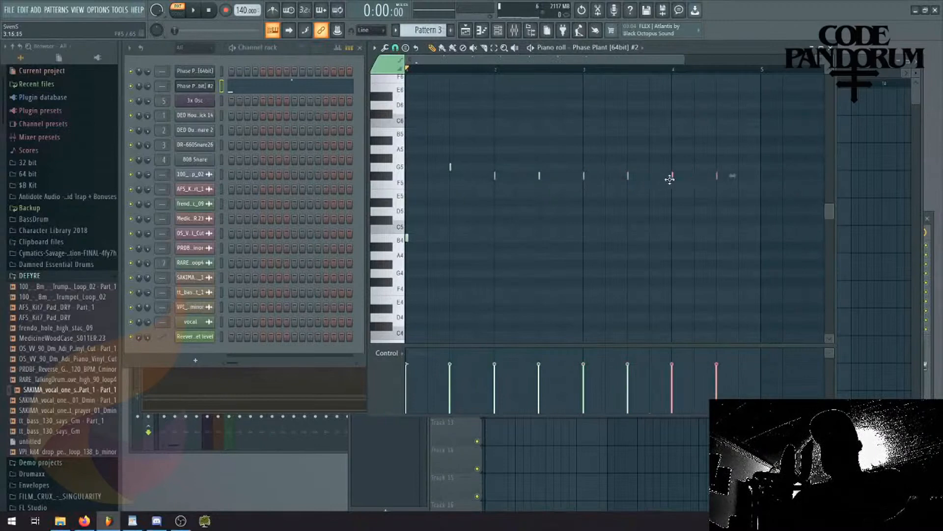
{"action": "key", "text": "space"}
Open the cloned Phase Plant and set its vocal sampler's harmonic to ×2.000 during playback.
{"action": "left_click", "coordinate": [197, 86]}
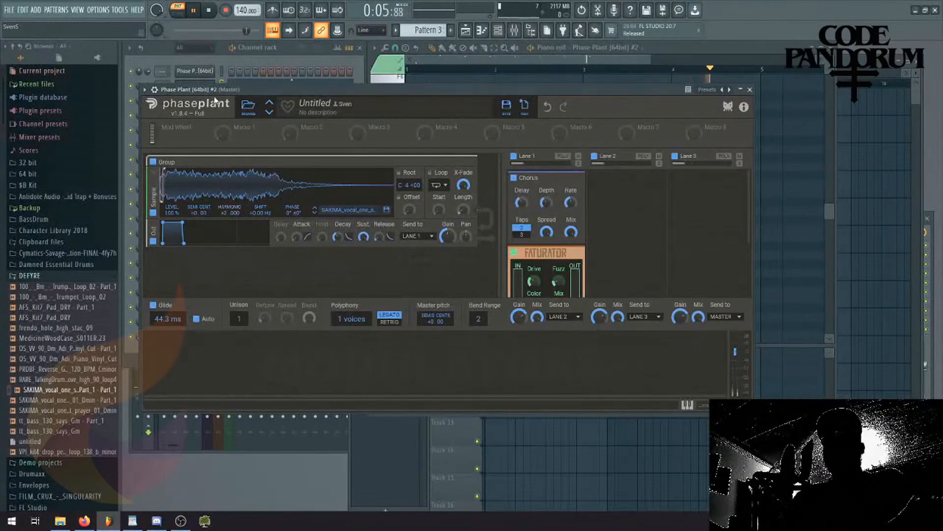
{"action": "left_click", "coordinate": [177, 56]}
{"action": "left_click", "coordinate": [197, 87]}
{"action": "left_click", "coordinate": [196, 88]}
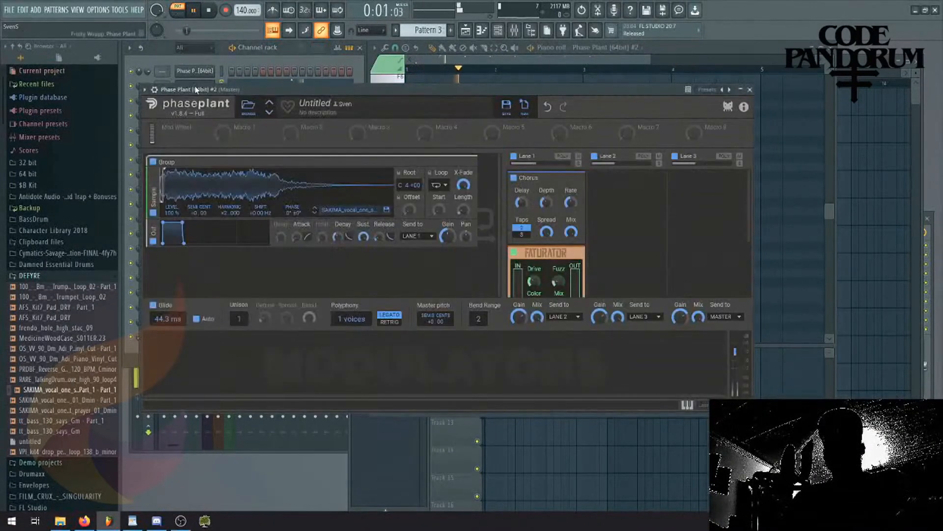
Route the cloned Phase Plant to mixer track 8, add OTT in effect slot 3 and audition the result.
{"action": "key", "text": "F9"}
{"action": "left_click", "coordinate": [871, 272]}
{"action": "mouse_move", "coordinate": [841, 274]}
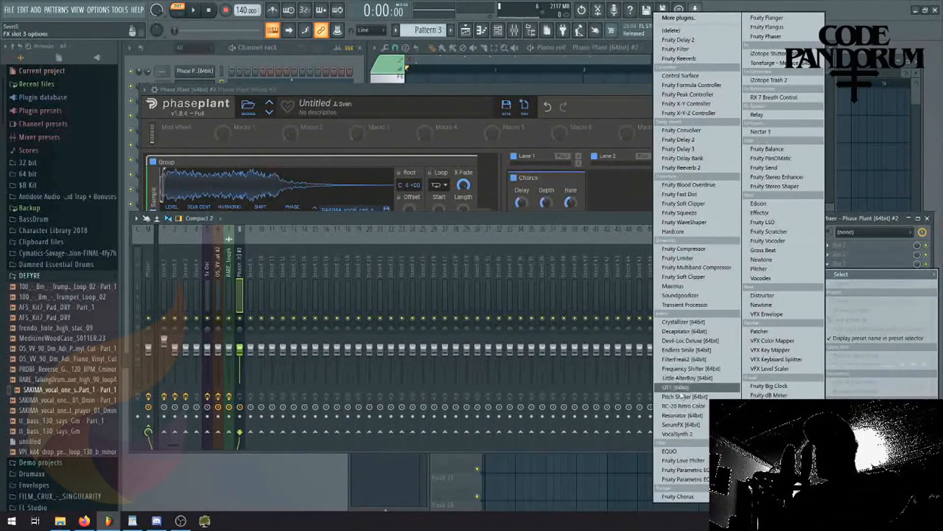
{"action": "left_click", "coordinate": [685, 388]}
{"action": "key", "text": "space"}
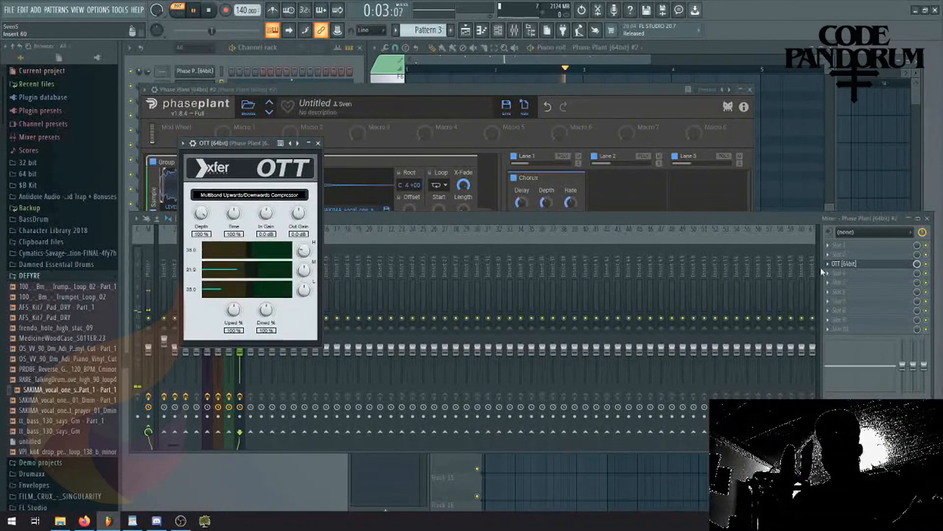
{"action": "left_click", "coordinate": [797, 221]}
{"action": "key", "text": "space"}
{"action": "left_click", "coordinate": [848, 266]}
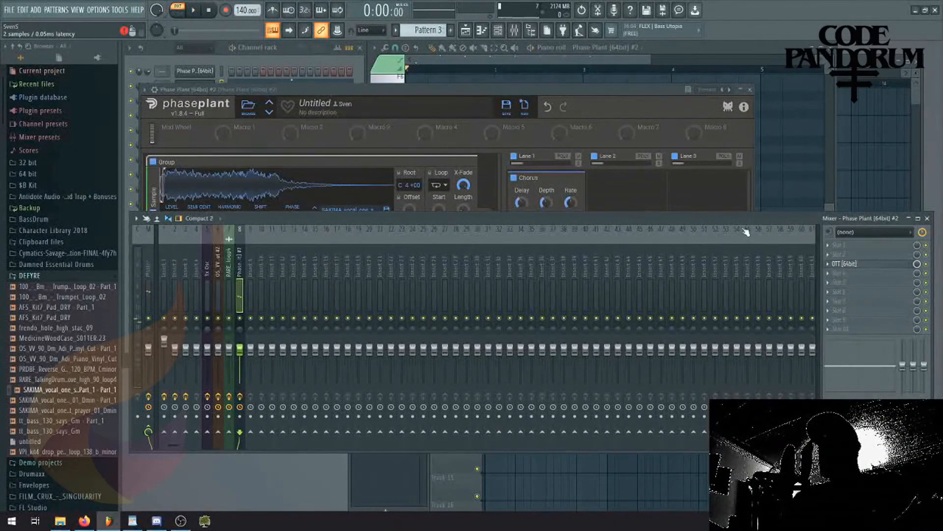
Add Fruity Reeverb 2 in effect slot 4 and set its decay time to about 7.3 sec during playback.
{"action": "left_click", "coordinate": [836, 273]}
{"action": "left_click", "coordinate": [698, 165]}
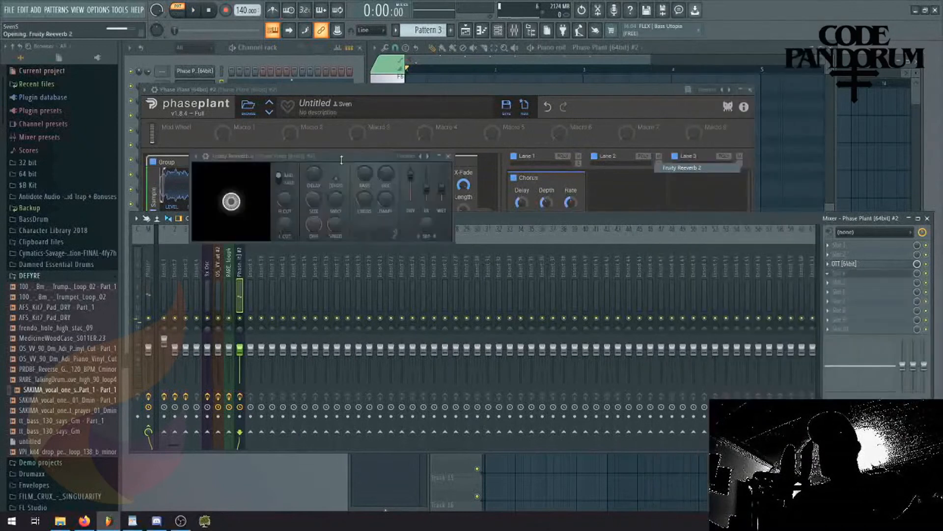
{"action": "key", "text": "space"}
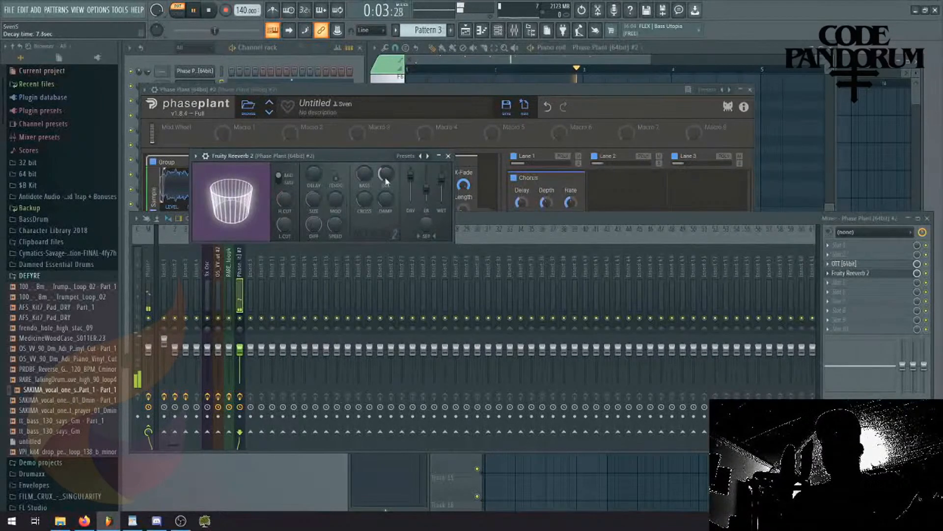
Shift the loop marker near the start of the cloned Phase Plant's vocal sample slightly later.
{"action": "left_click_drag", "start_coordinate": [371, 90], "coordinate": [364, 67]}
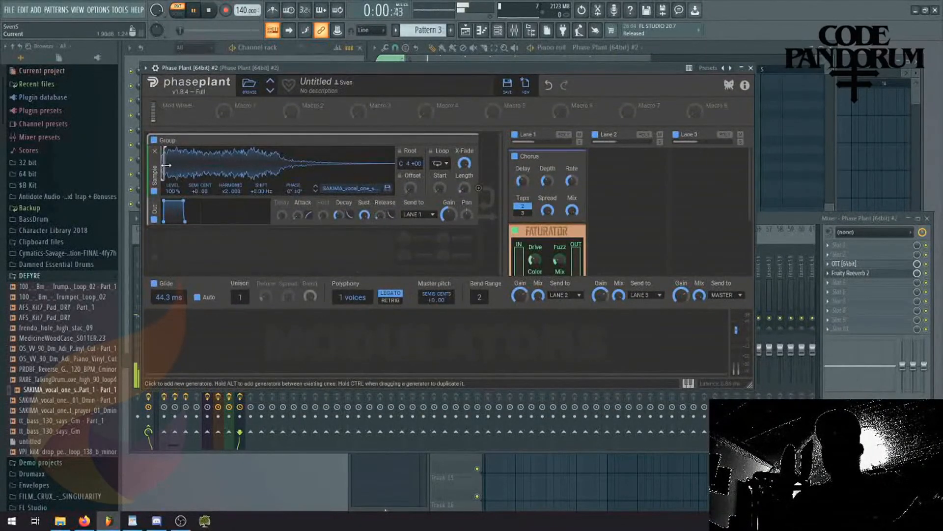
{"action": "left_click_drag", "start_coordinate": [165, 164], "coordinate": [169, 164]}
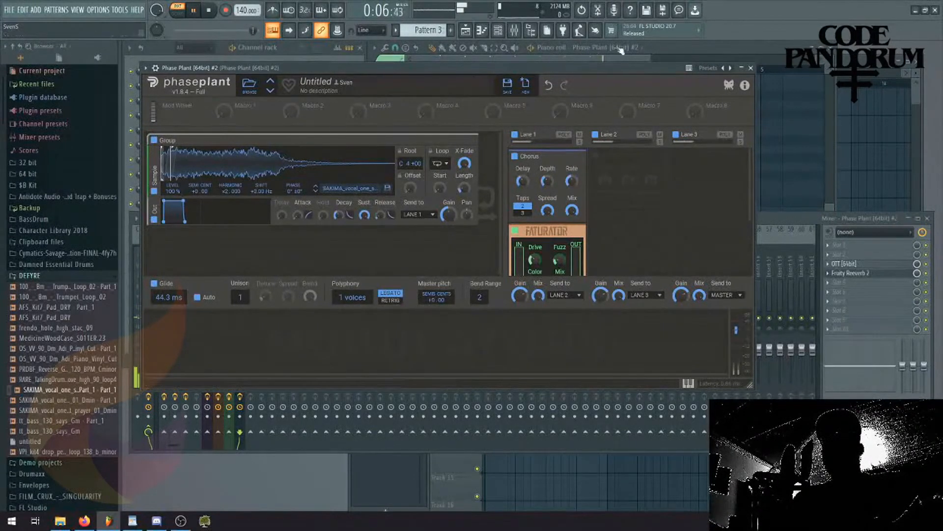
Move Fruity Reeverb 2 down to effect slot 6 and load RC-20 Retro Color in slot 4.
{"action": "left_click", "coordinate": [823, 218]}
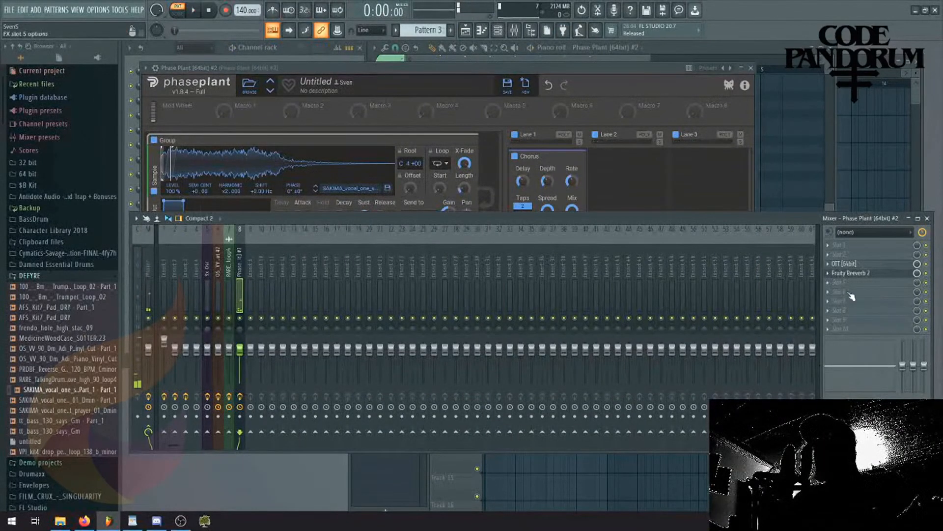
{"action": "left_click", "coordinate": [837, 272]}
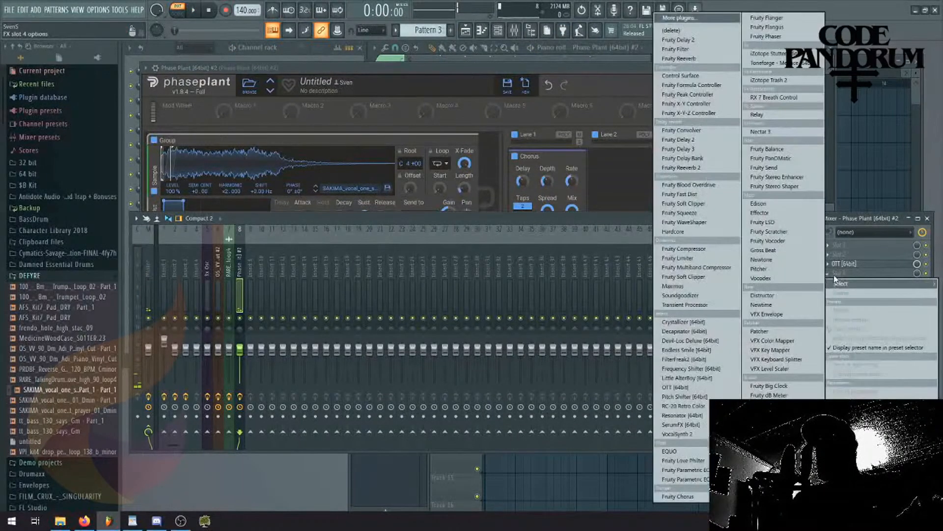
{"action": "left_click", "coordinate": [686, 406]}
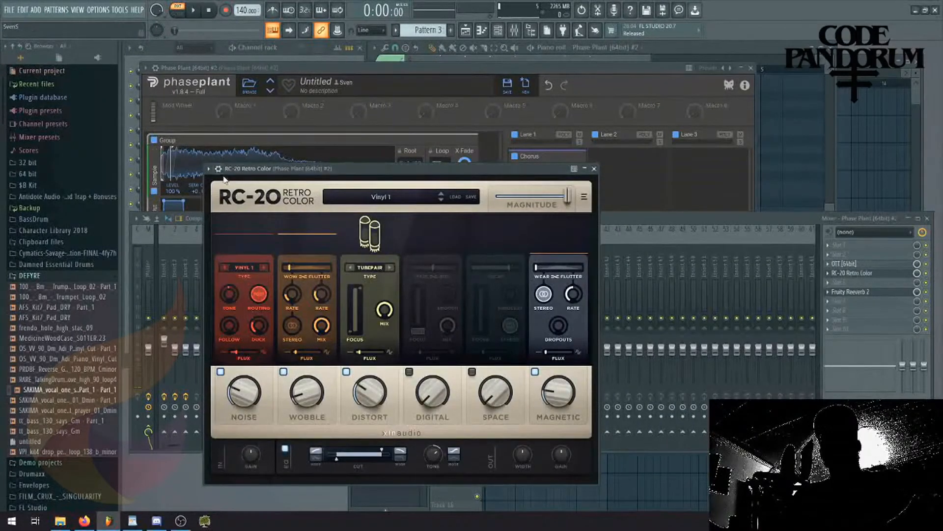
Audition RC-20 Retro Color presets during playback, load Phasing Fun and close the effect window.
{"action": "left_click", "coordinate": [371, 198]}
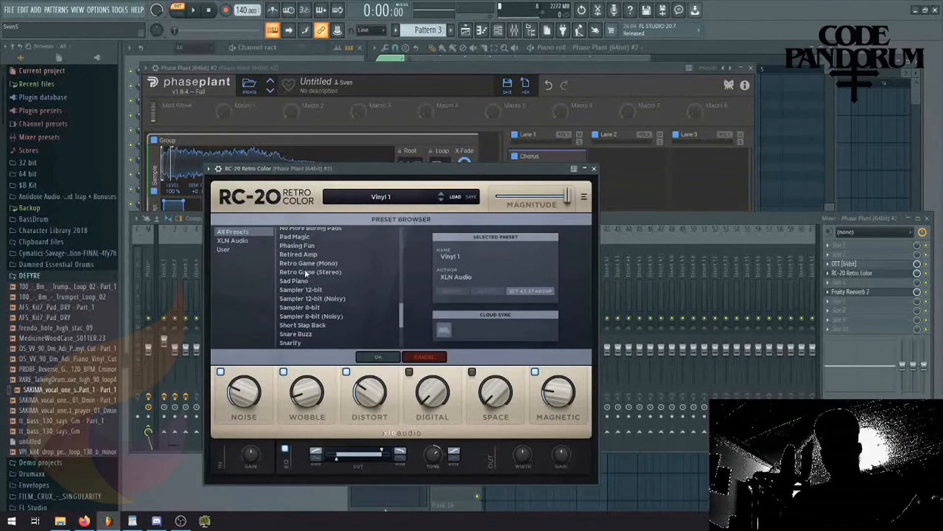
{"action": "left_click", "coordinate": [306, 255]}
{"action": "key", "text": "space"}
{"action": "left_click", "coordinate": [305, 246]}
{"action": "scroll", "coordinate": [304, 247], "scroll_direction": "up", "scroll_amount": 1}
{"action": "left_click", "coordinate": [303, 256]}
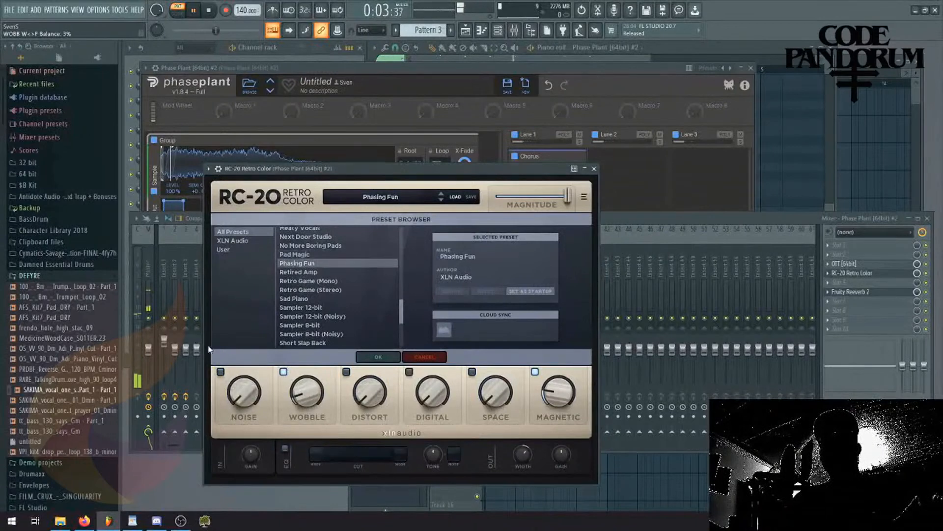
{"action": "left_click", "coordinate": [594, 168]}
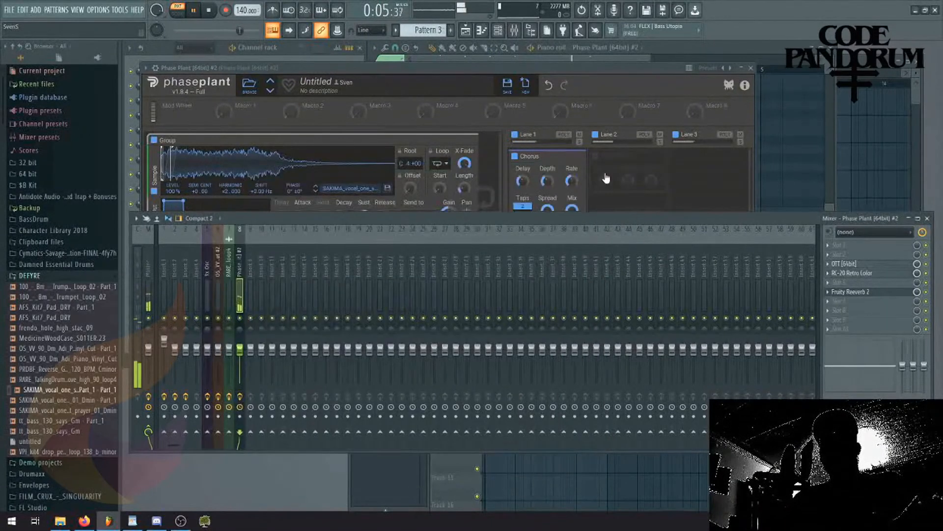
Bypass the Faturator on Lane 1 and switch the Chorus off and back on to compare the sound.
{"action": "left_click", "coordinate": [499, 67]}
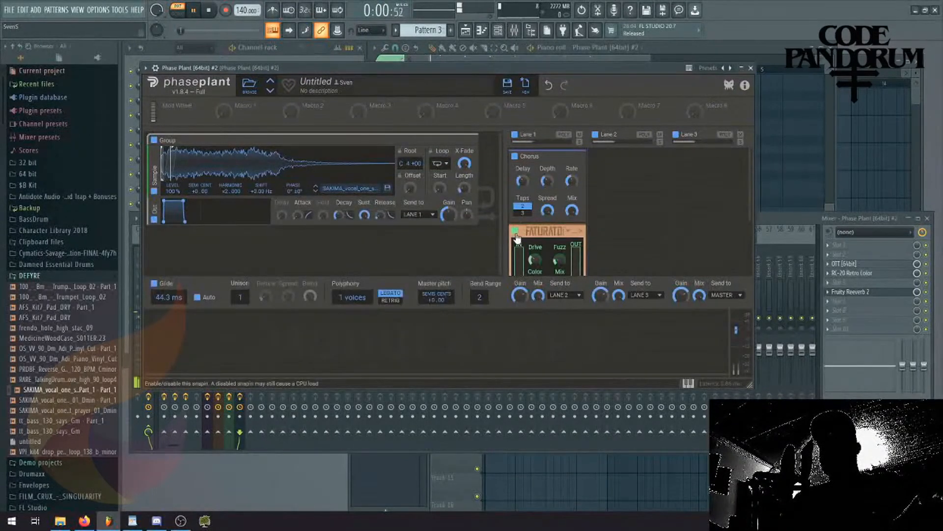
{"action": "left_click", "coordinate": [515, 232]}
{"action": "left_click", "coordinate": [515, 156]}
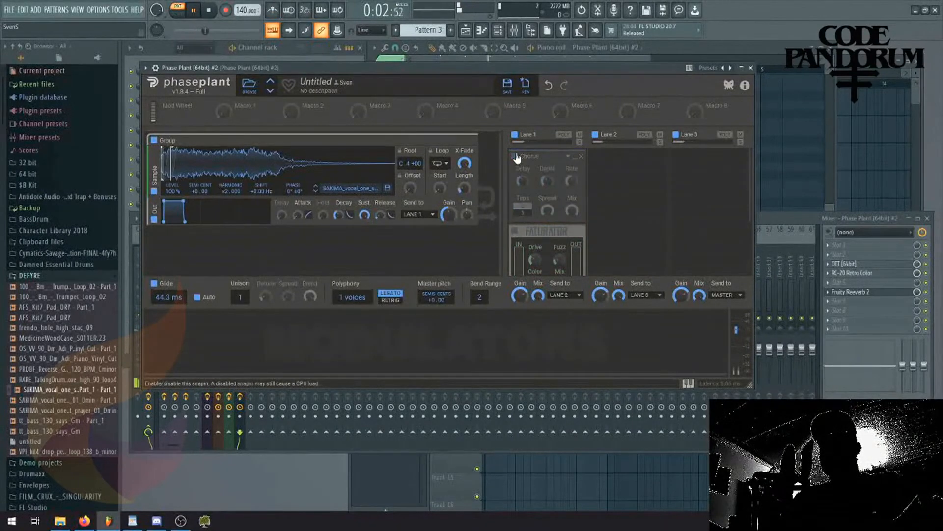
{"action": "left_click", "coordinate": [515, 156]}
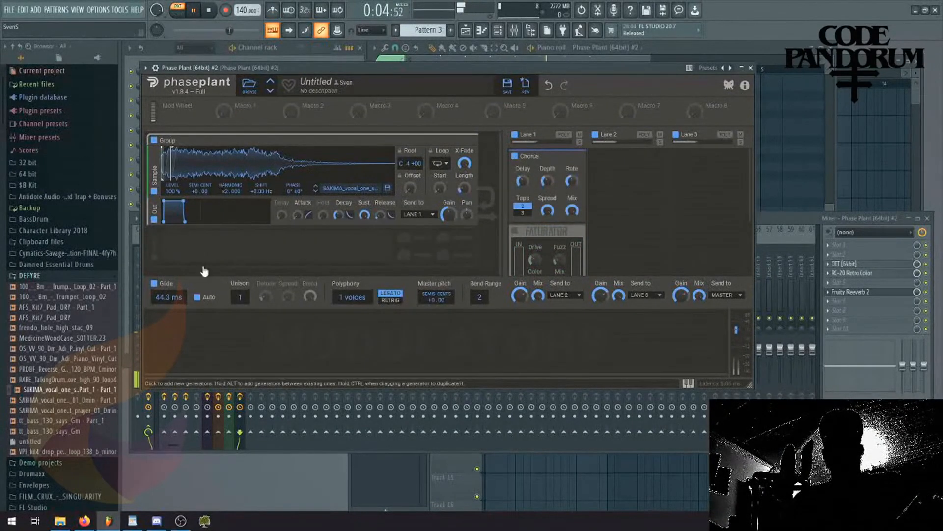
Add a second Sampler to the cloned Phase Plant, audition DEFYRE samples and load OS_VV_90_Dm_Adi_Piano_Vinyl_Cut - Part_1 into it.
{"action": "left_click", "coordinate": [237, 250]}
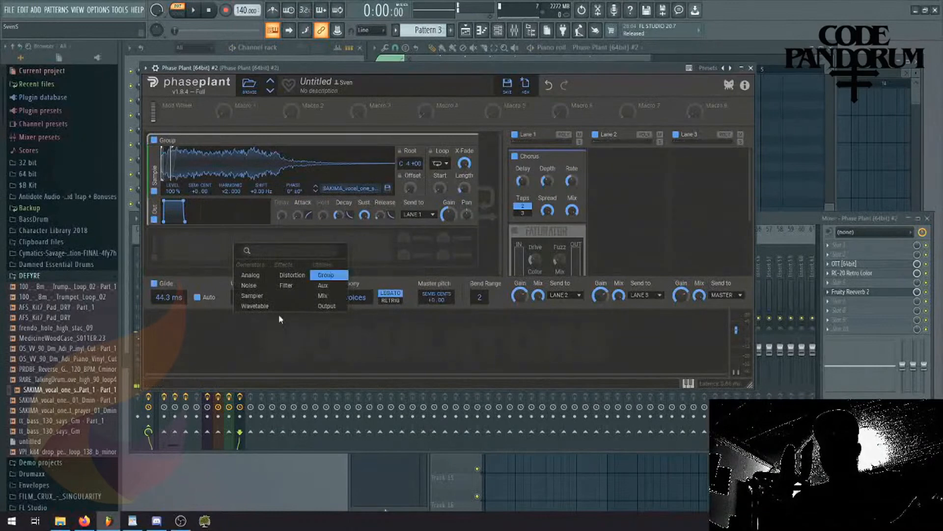
{"action": "left_click", "coordinate": [262, 299]}
{"action": "scroll", "coordinate": [74, 364], "scroll_direction": "down", "scroll_amount": 2}
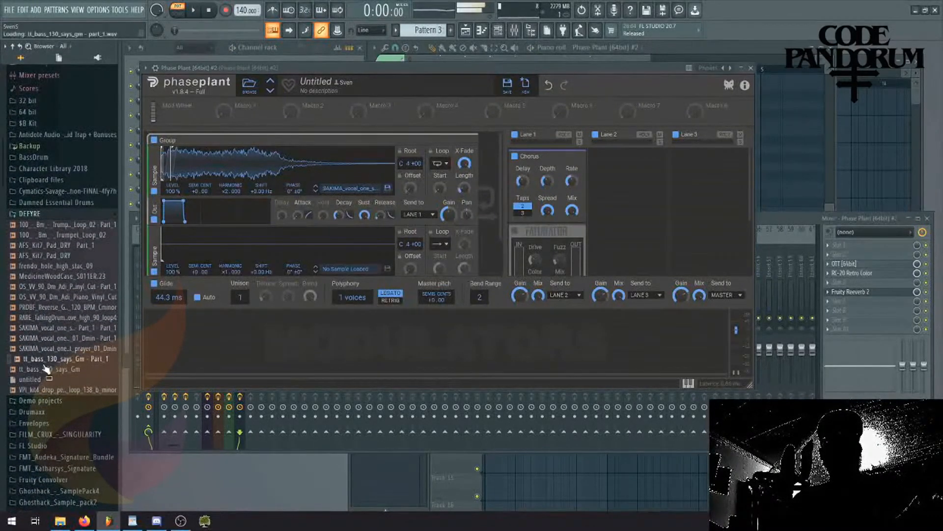
{"action": "left_click", "coordinate": [48, 391]}
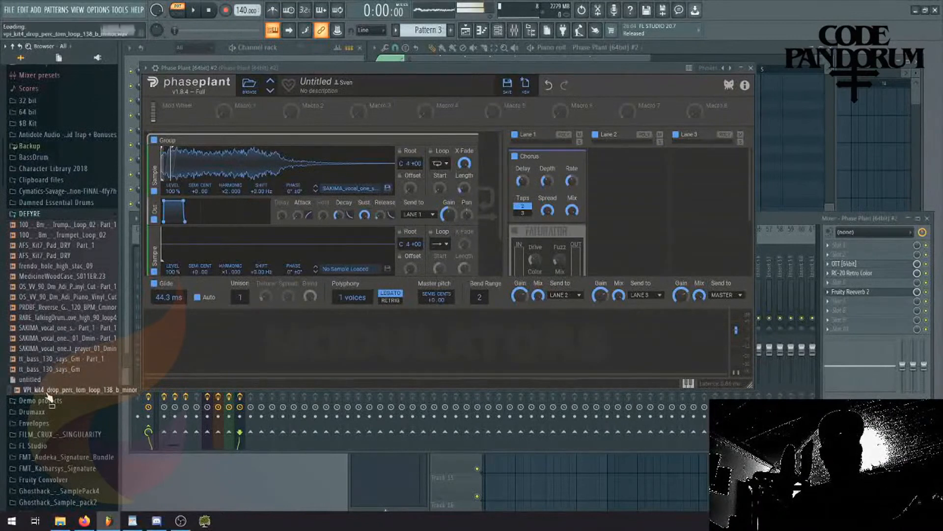
{"action": "left_click", "coordinate": [56, 296]}
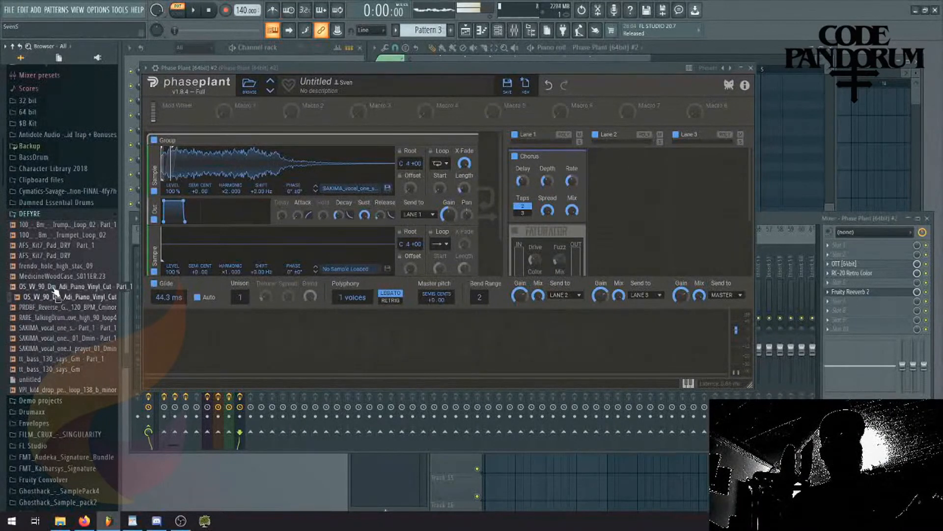
{"action": "left_click", "coordinate": [52, 308]}
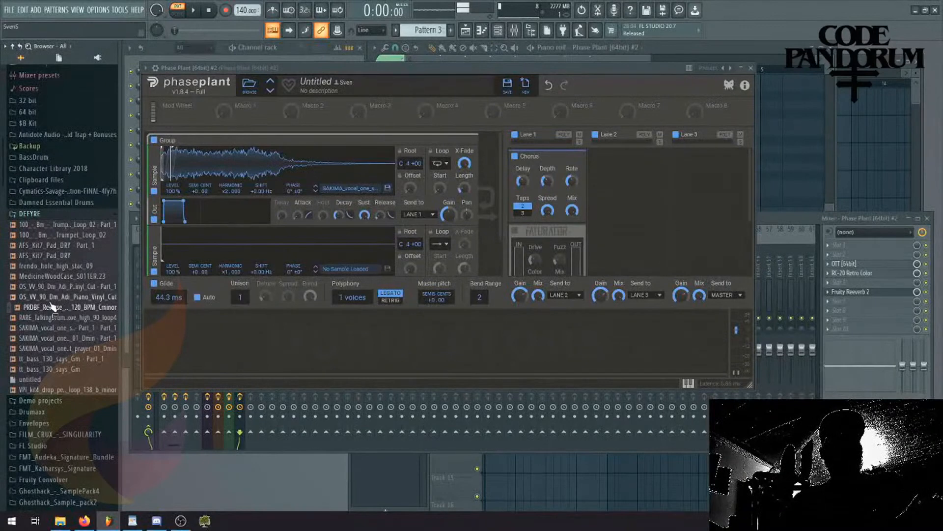
{"action": "key", "text": "Up"}
{"action": "left_click_drag", "start_coordinate": [113, 286], "coordinate": [192, 255]}
{"action": "left_click", "coordinate": [54, 288]}
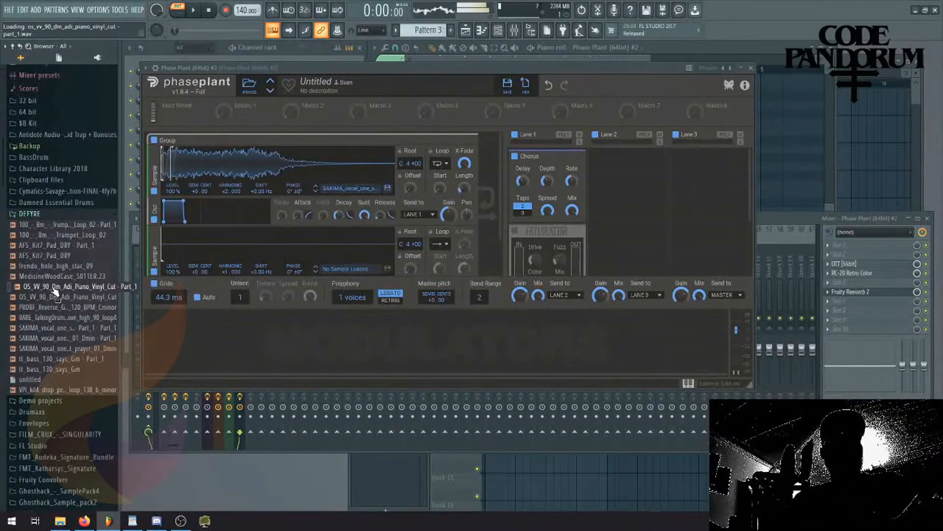
{"action": "left_click_drag", "start_coordinate": [55, 291], "coordinate": [188, 241]}
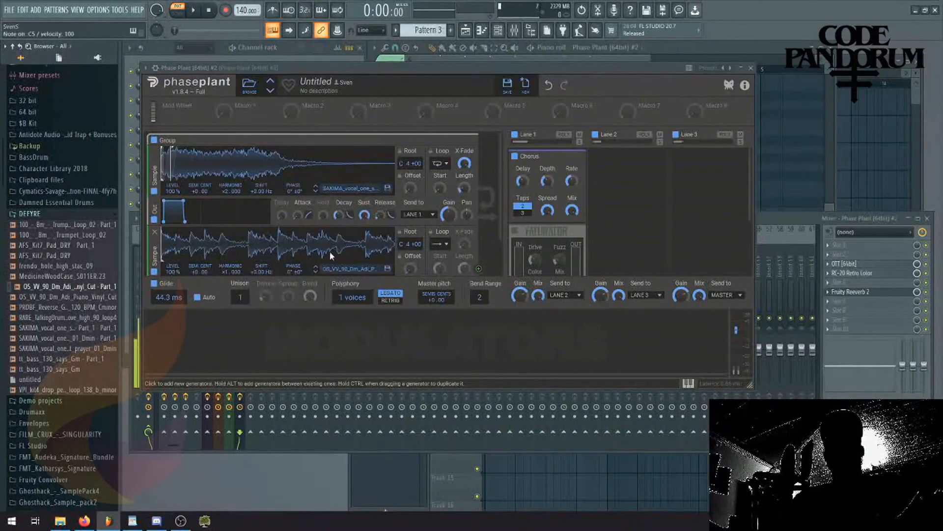
Start playback and move the Output module below the piano sampler so it receives both samples.
{"action": "key", "text": "space"}
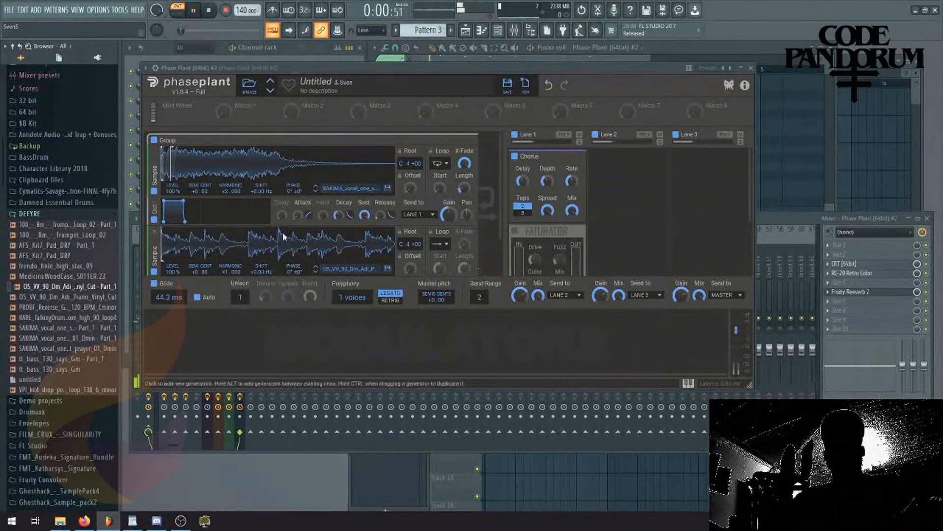
{"action": "scroll", "coordinate": [340, 230], "scroll_direction": "down", "scroll_amount": 1}
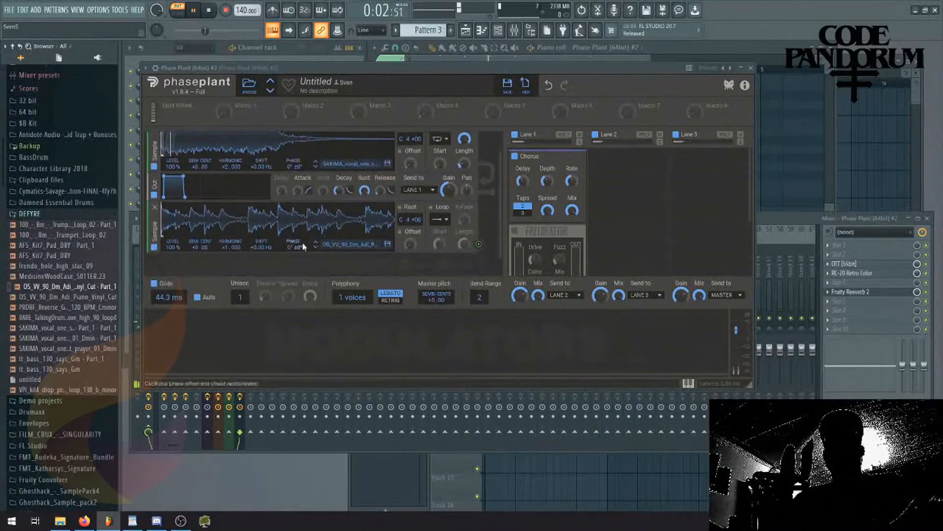
{"action": "left_click_drag", "start_coordinate": [481, 245], "coordinate": [180, 180]}
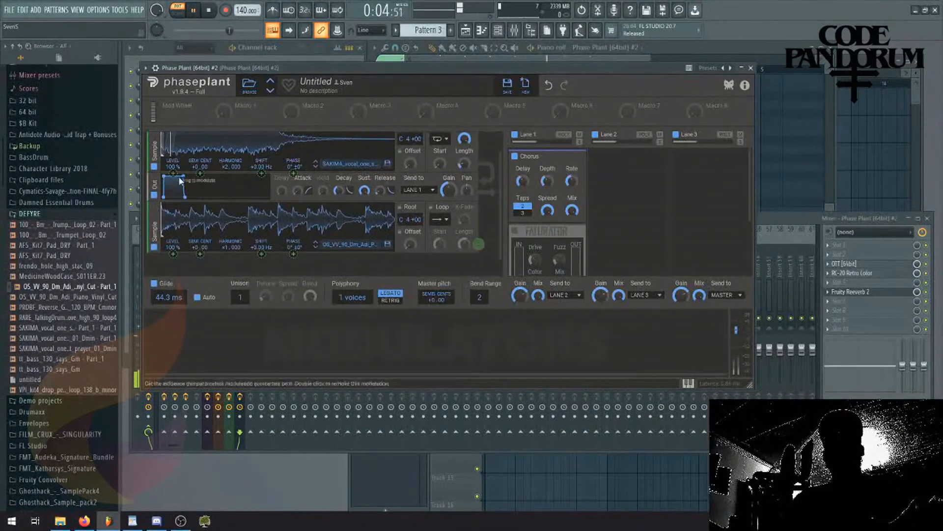
{"action": "left_click", "coordinate": [242, 263]}
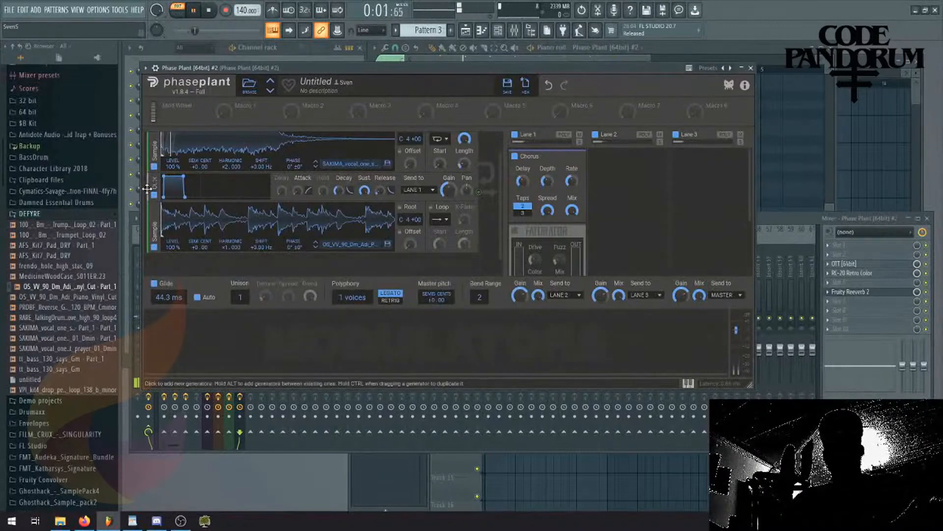
{"action": "left_click_drag", "start_coordinate": [149, 188], "coordinate": [150, 243]}
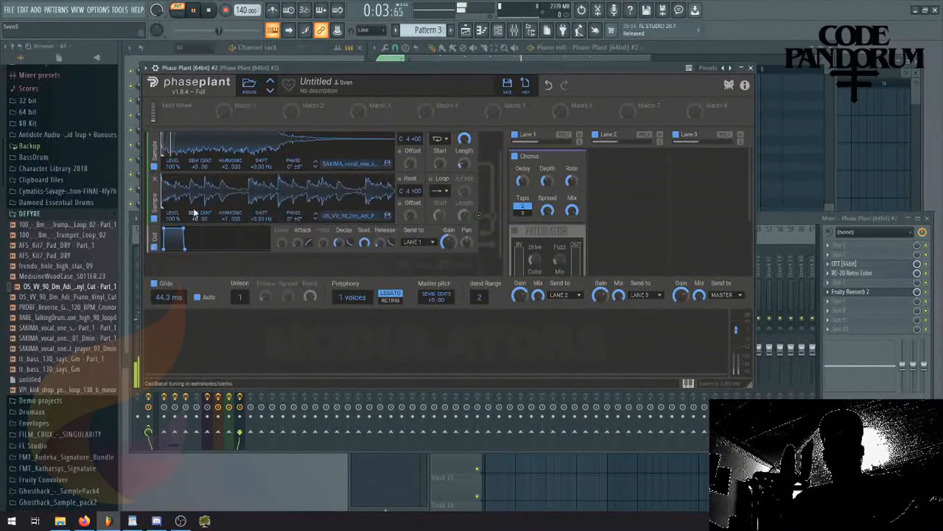
Set the piano sampler's loop mode to Sustain and shorten the loop to a small region at the sample's start.
{"action": "left_click", "coordinate": [442, 195]}
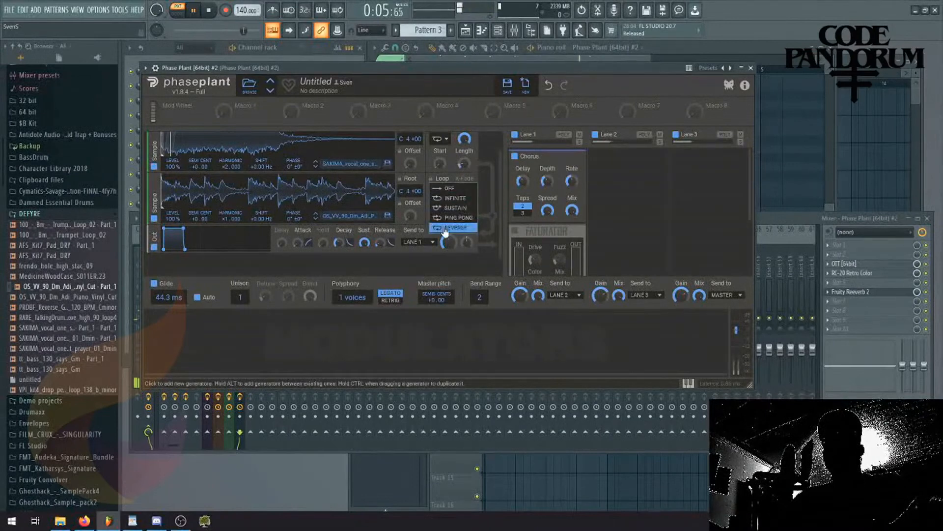
{"action": "left_click", "coordinate": [445, 207]}
{"action": "left_click_drag", "start_coordinate": [298, 192], "coordinate": [168, 194]}
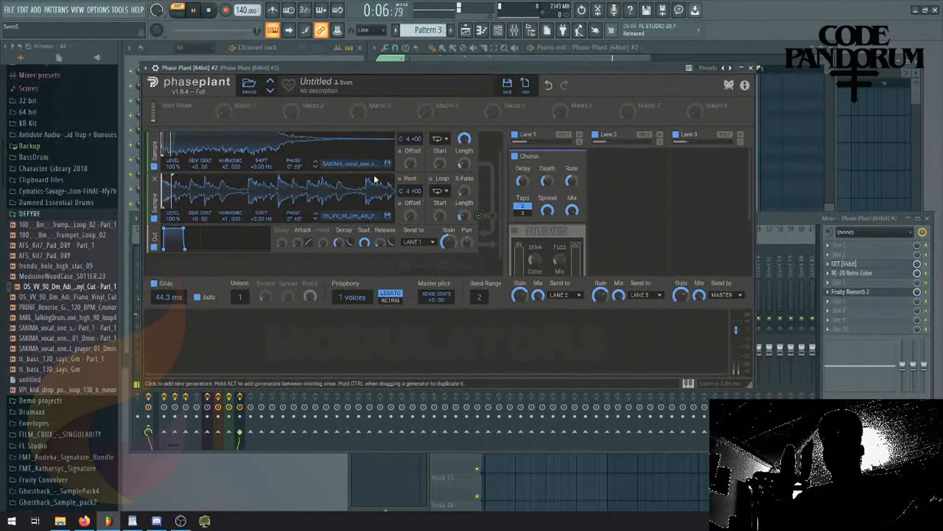
Tune the piano sampler to +5.00 semitones with a harmonic of 1.000 and raise the Output gain slightly.
{"action": "left_click", "coordinate": [284, 50]}
{"action": "left_click", "coordinate": [378, 75]}
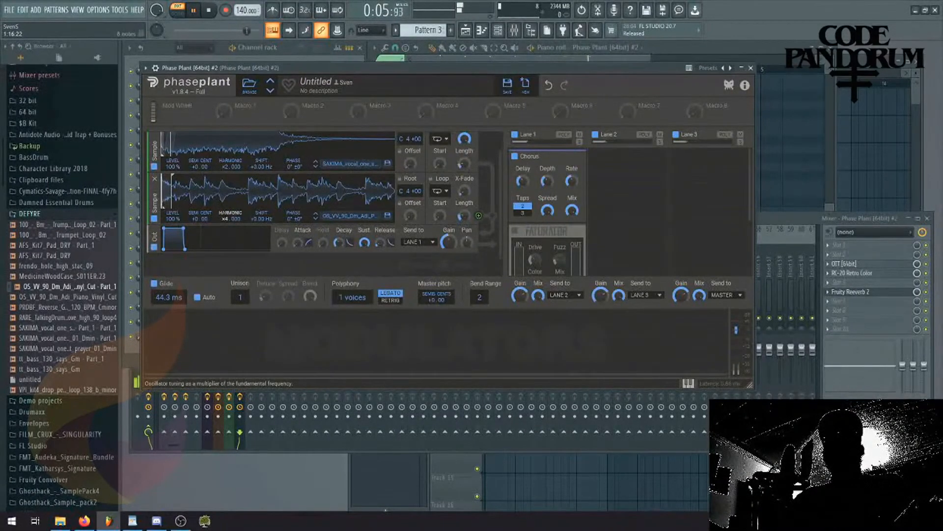
{"action": "left_click_drag", "start_coordinate": [225, 219], "coordinate": [225, 233]}
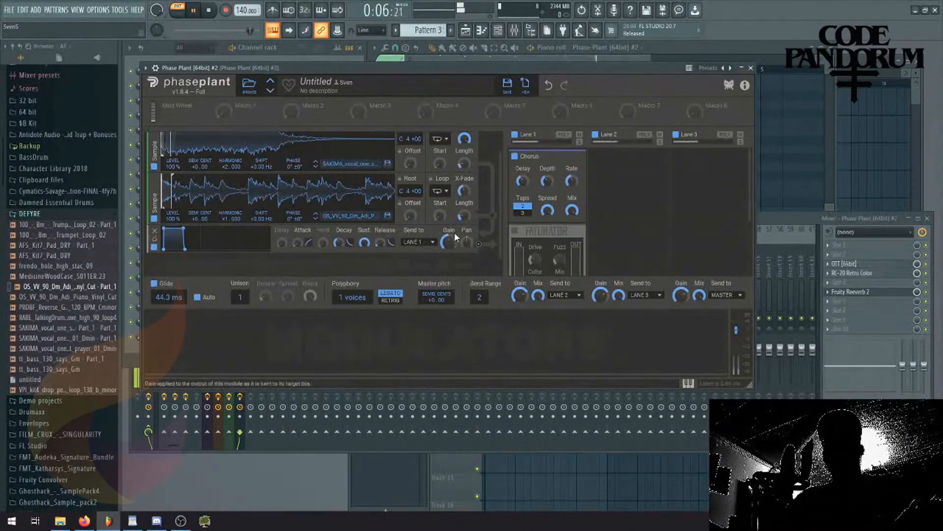
{"action": "left_click_drag", "start_coordinate": [449, 242], "coordinate": [449, 233]}
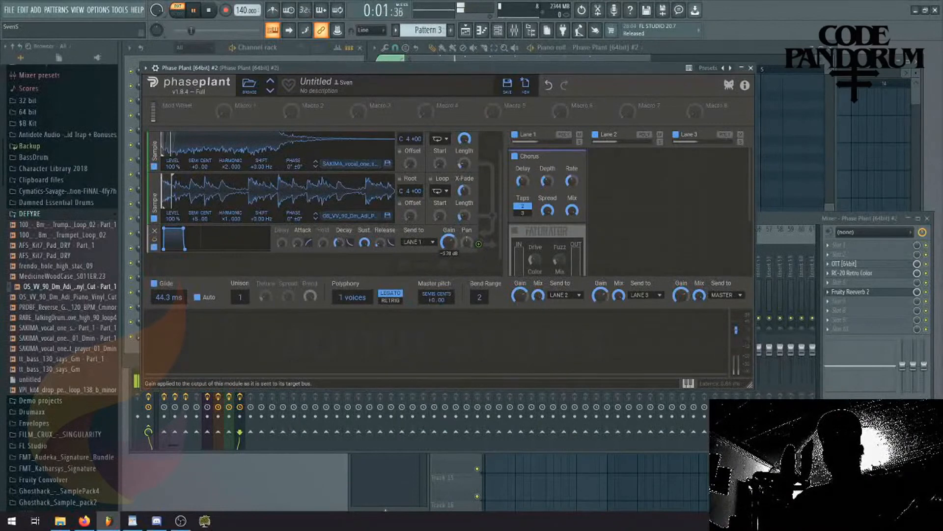
Load Fruity Parametric EQ 2 in effect slot 1 of the cloned Phase Plant's mixer track and apply the lowcut preset.
{"action": "left_click", "coordinate": [845, 244]}
{"action": "mouse_move", "coordinate": [841, 256]}
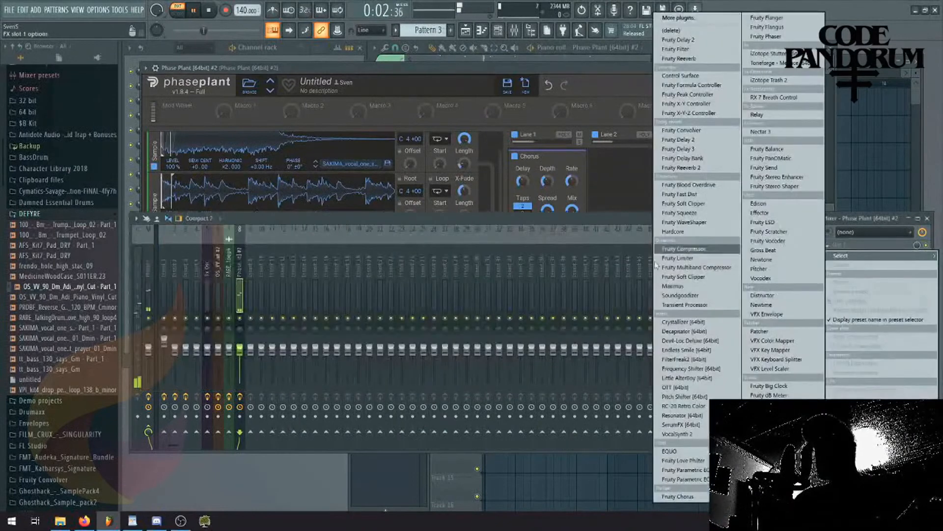
{"action": "left_click", "coordinate": [698, 479]}
{"action": "key", "text": "space"}
{"action": "right_click", "coordinate": [430, 118]}
{"action": "left_click", "coordinate": [436, 134]}
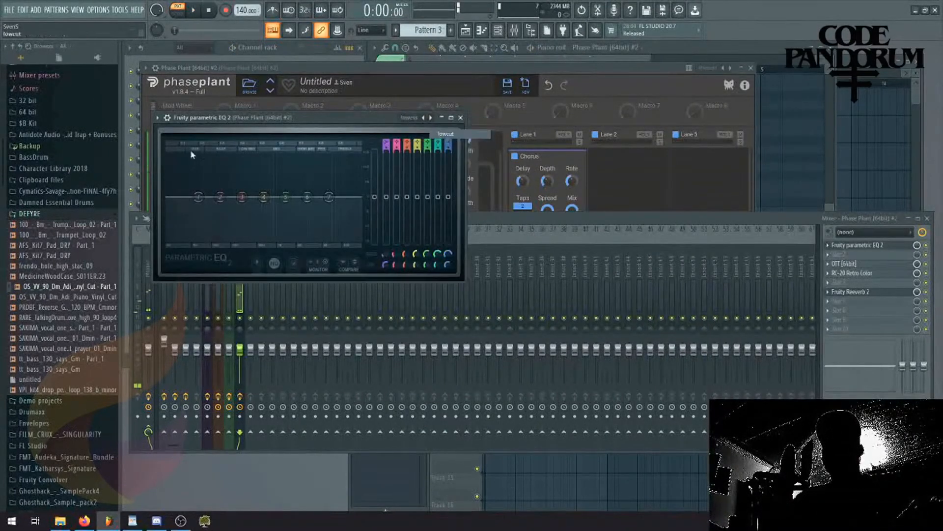
Adjust the low cut during playback, boost band 6 and place band 5 near 1044 Hz, then return to the cloned Phase Plant.
{"action": "key", "text": "space"}
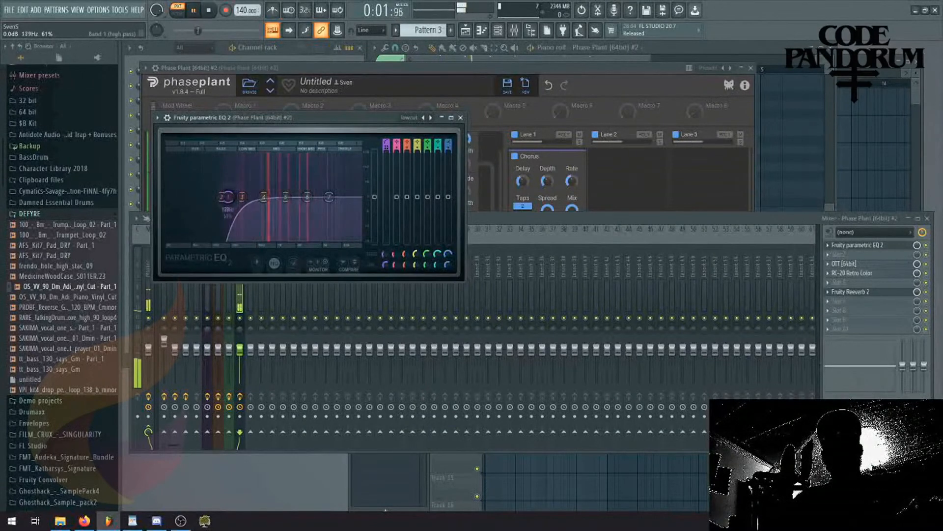
{"action": "left_click_drag", "start_coordinate": [307, 196], "coordinate": [278, 198]}
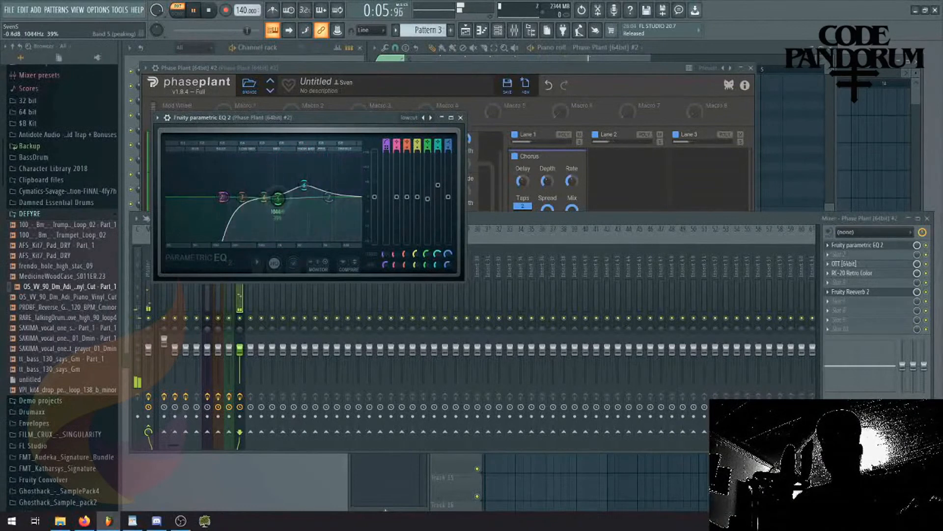
{"action": "left_click", "coordinate": [341, 68]}
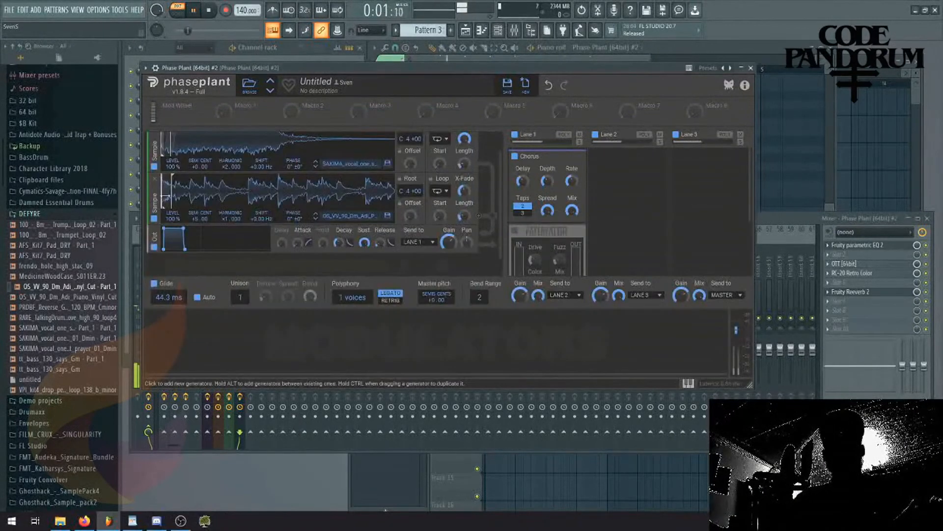
Move the piano sample's loop start later, extend the loop past mid-sample and adjust the playback start offset.
{"action": "mouse_move", "coordinate": [166, 196]}
{"action": "left_mouse_down"}
{"action": "mouse_move", "coordinate": [156, 195]}
{"action": "mouse_move", "coordinate": [170, 194]}
{"action": "left_mouse_up"}
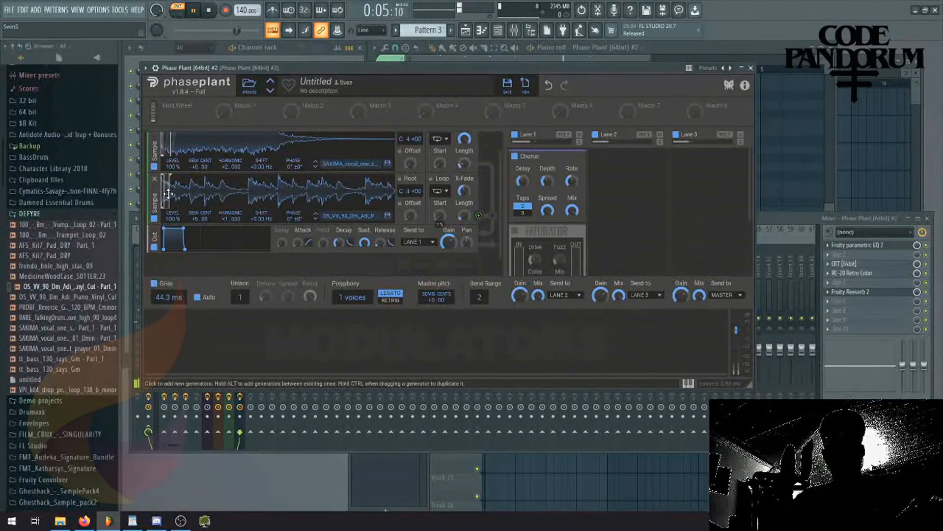
{"action": "left_click_drag", "start_coordinate": [163, 195], "coordinate": [168, 196]}
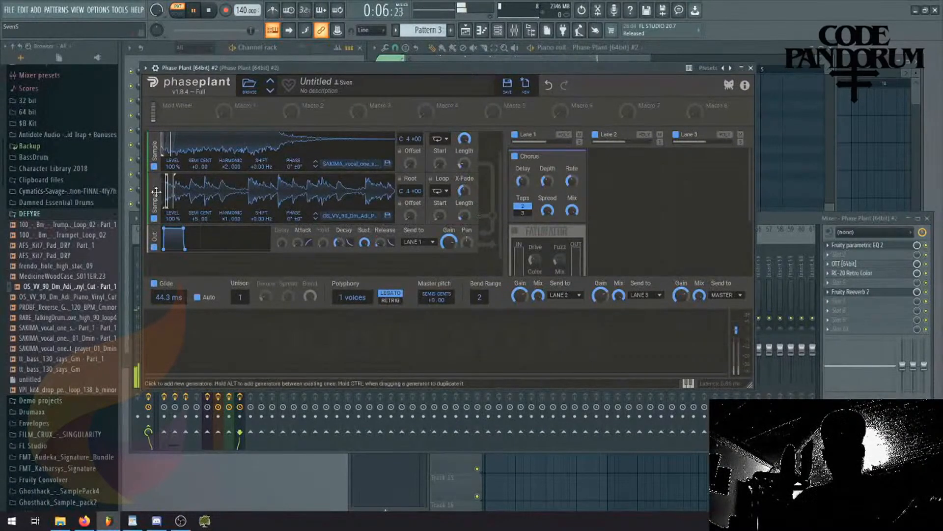
{"action": "left_click_drag", "start_coordinate": [178, 188], "coordinate": [300, 192]}
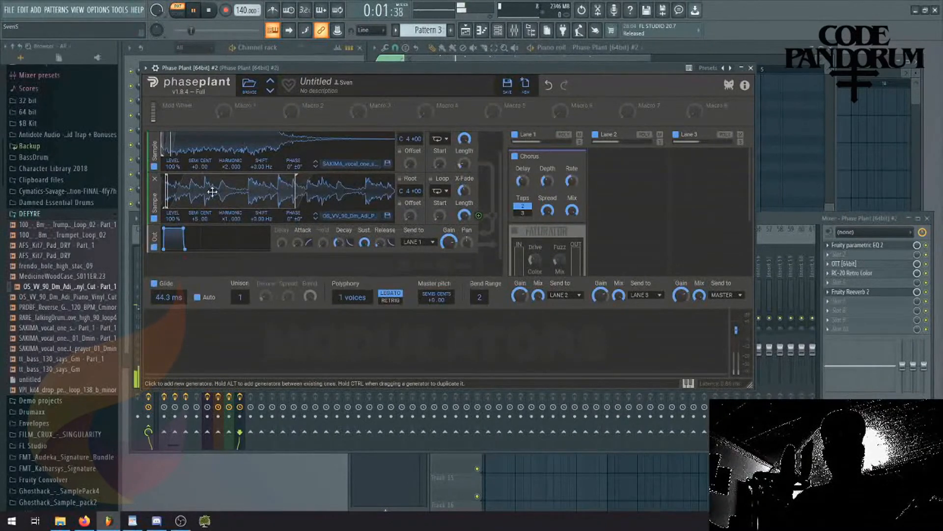
{"action": "left_click_drag", "start_coordinate": [213, 192], "coordinate": [240, 192]}
{"action": "mouse_move", "coordinate": [166, 198]}
{"action": "left_mouse_down"}
{"action": "mouse_move", "coordinate": [249, 204]}
{"action": "mouse_move", "coordinate": [166, 205]}
{"action": "left_mouse_up"}
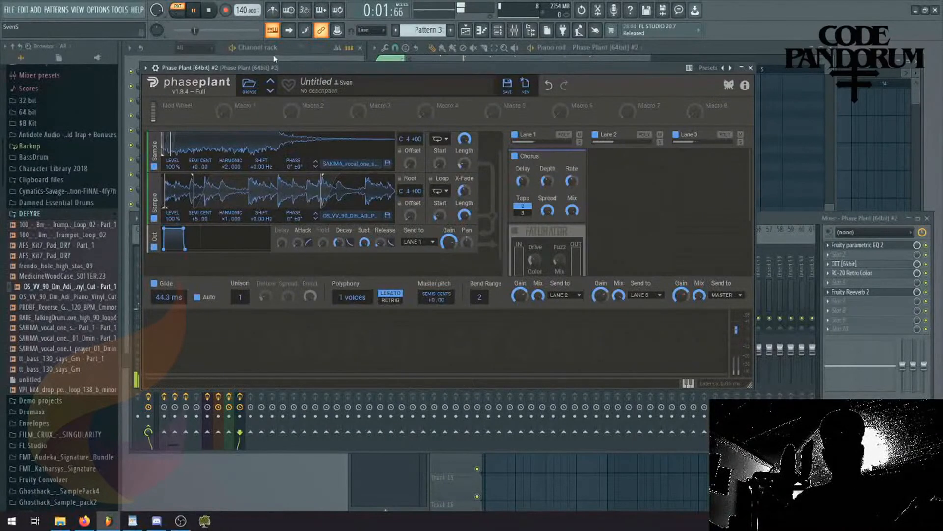
Bypass the vocal sampler, compare the piano sampler's harmonic at 2.000 and 1.000, and re-enable the vocal sampler.
{"action": "scroll", "coordinate": [159, 202], "scroll_direction": "up", "scroll_amount": 2}
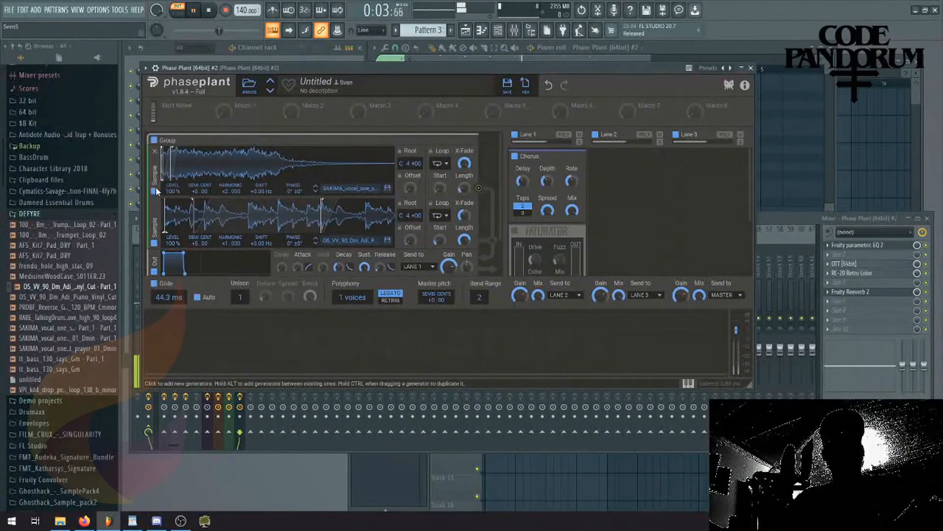
{"action": "left_click", "coordinate": [154, 191]}
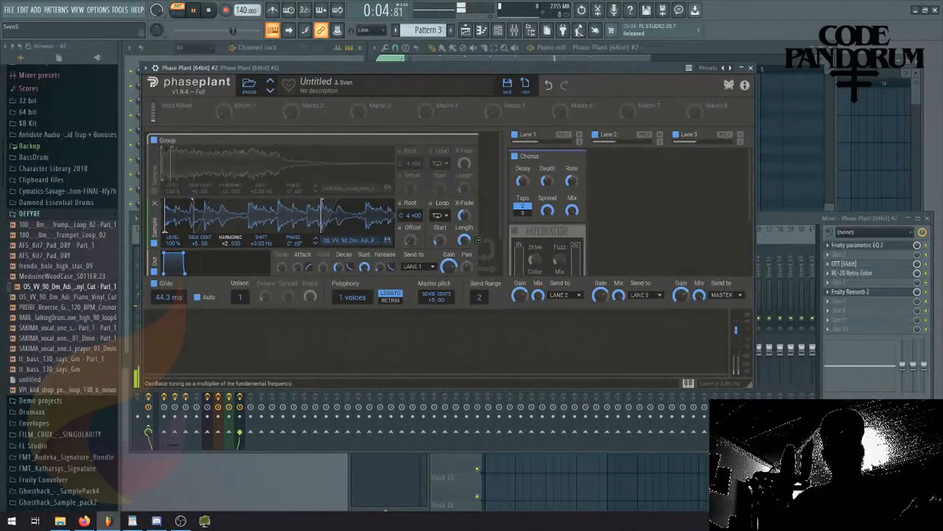
{"action": "left_click_drag", "start_coordinate": [230, 243], "coordinate": [230, 238]}
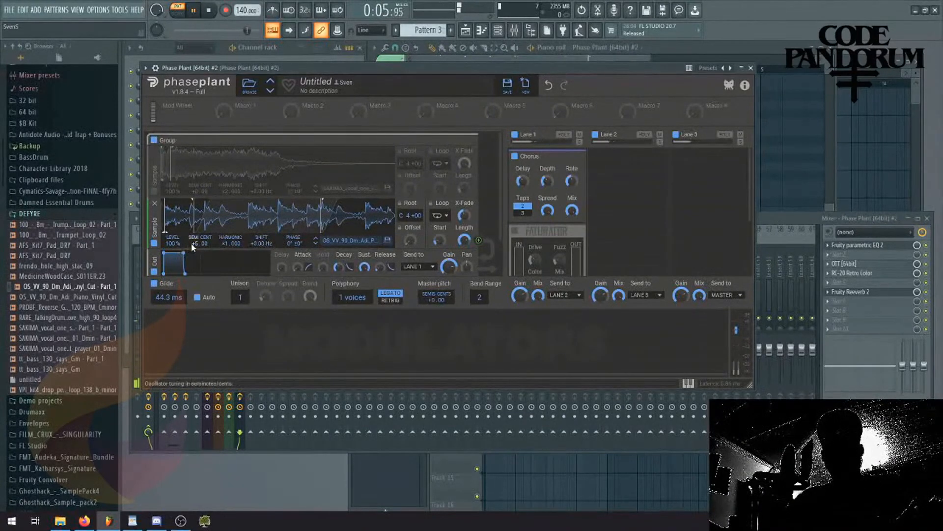
{"action": "left_click_drag", "start_coordinate": [196, 242], "coordinate": [197, 243]}
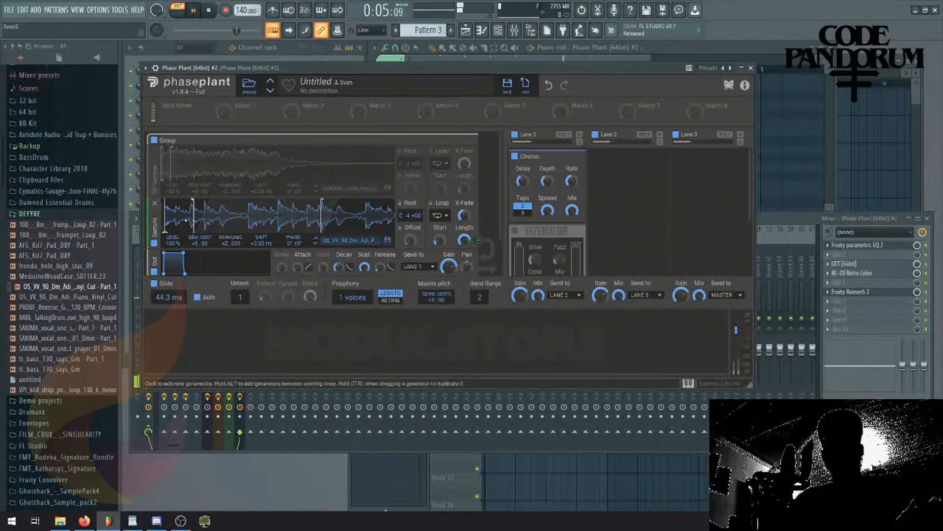
{"action": "left_click", "coordinate": [154, 191]}
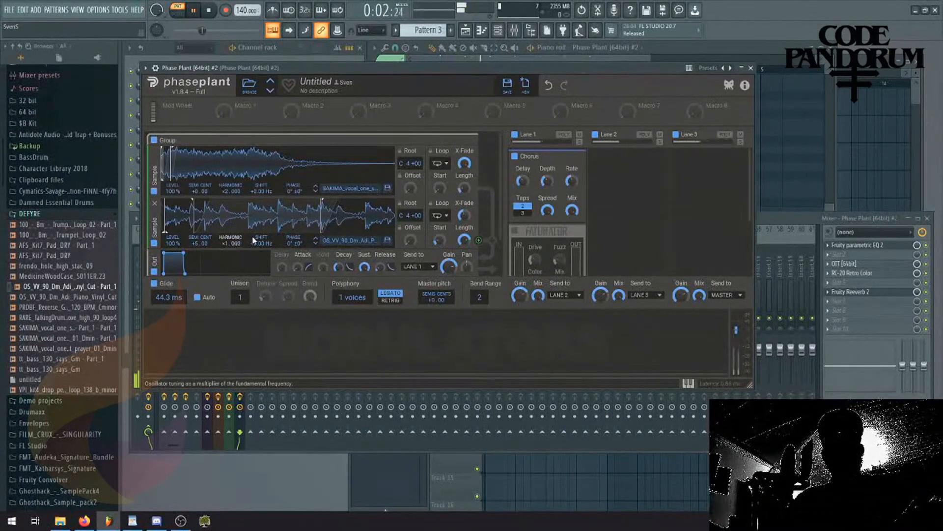
{"action": "left_click_drag", "start_coordinate": [222, 241], "coordinate": [222, 247]}
Load Fruity Delay 2 in effect slot 5, audition it and switch its feedback mode to ping pong.
{"action": "left_click", "coordinate": [284, 51]}
{"action": "key", "text": "space"}
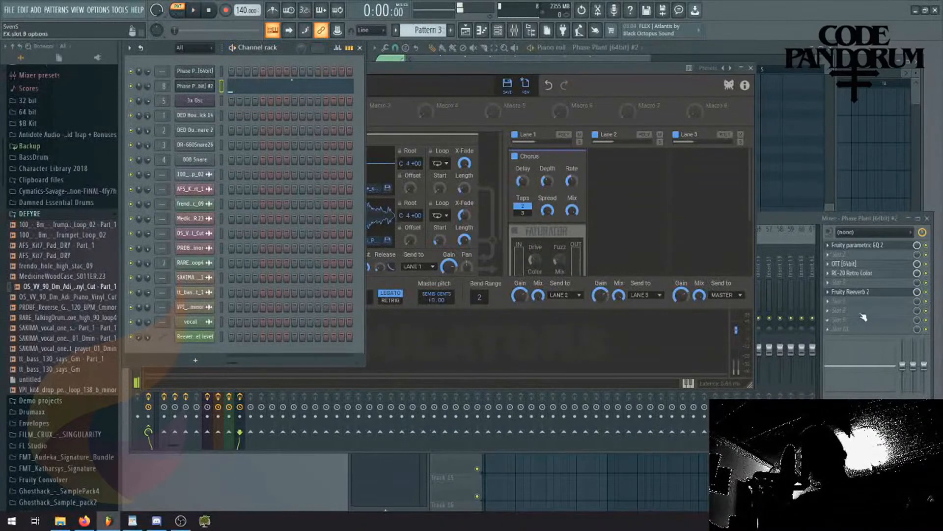
{"action": "left_click", "coordinate": [858, 290]}
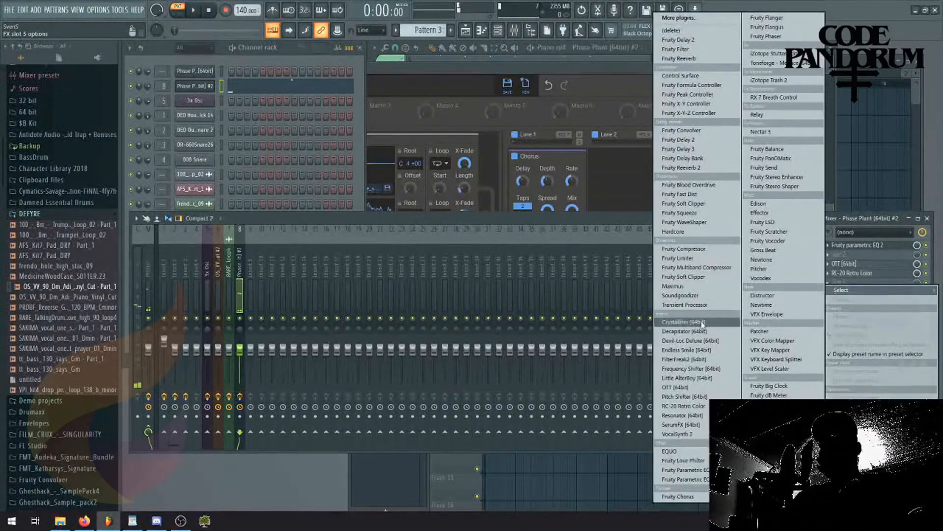
{"action": "left_click", "coordinate": [681, 140]}
{"action": "key", "text": "space"}
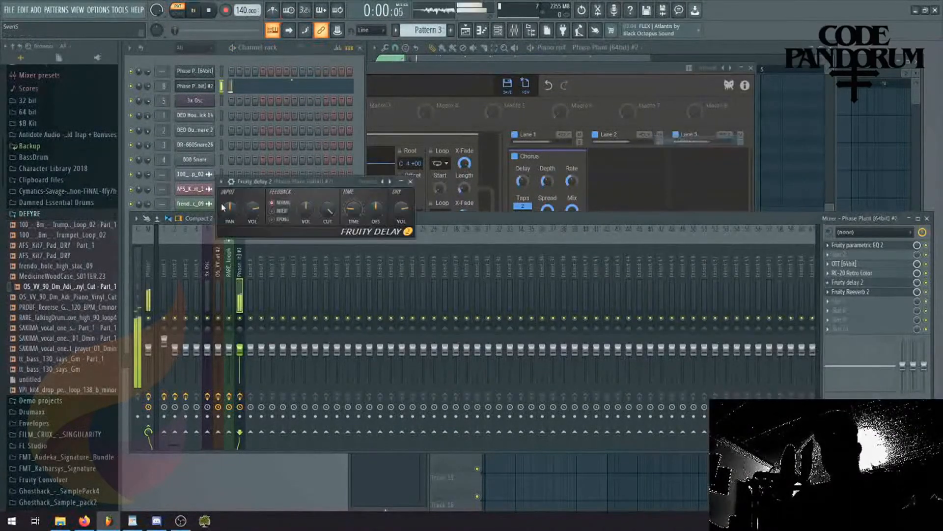
{"action": "key", "text": "space"}
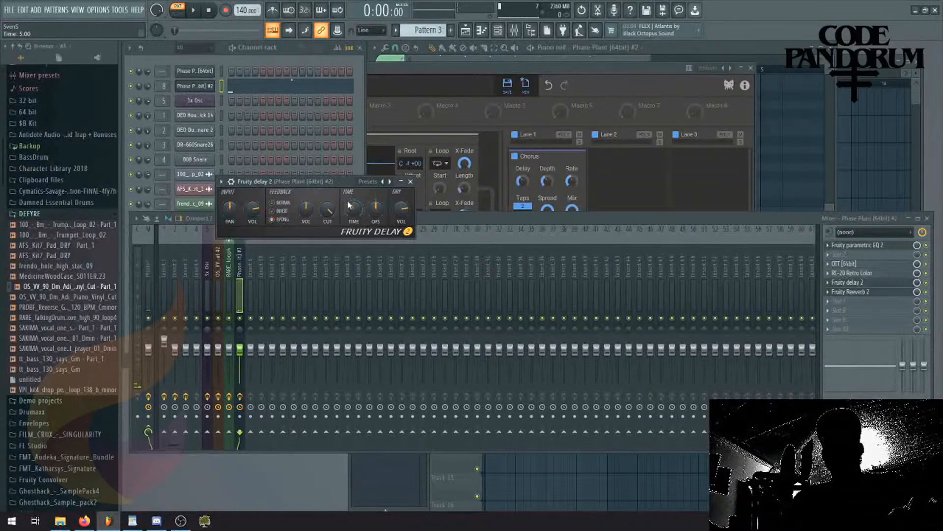
Try different Fruity Delay 2 times during playback and set the delay time to 2:00.
{"action": "key", "text": "space"}
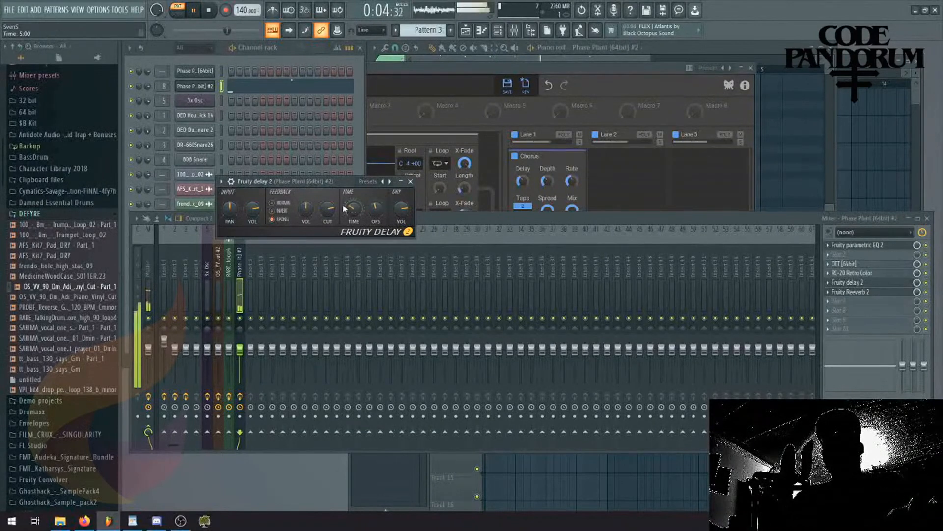
{"action": "left_click_drag", "start_coordinate": [353, 209], "coordinate": [351, 212]}
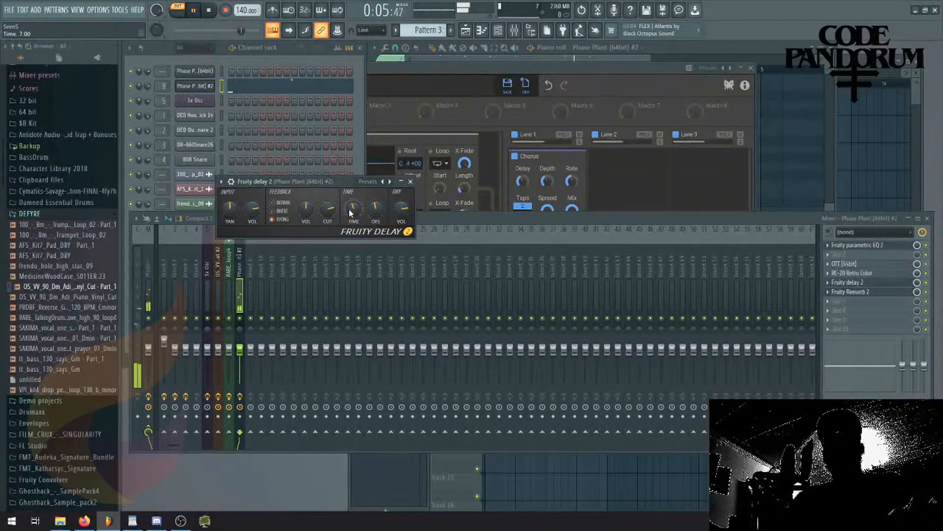
{"action": "left_click_drag", "start_coordinate": [352, 210], "coordinate": [328, 211]}
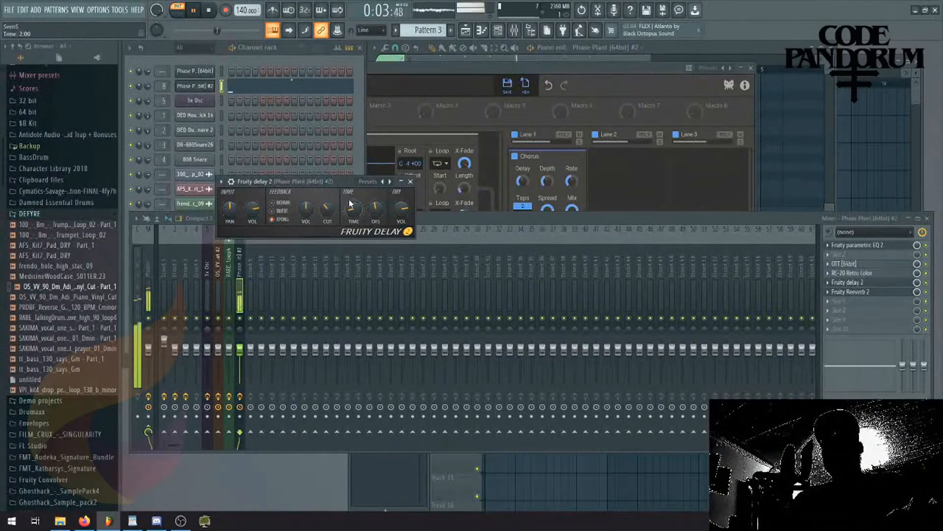
Raise the Distort and Digital amounts in RC-20 Retro Color, and enable its EQ with the low cut at 147 Hz.
{"action": "left_click", "coordinate": [505, 70]}
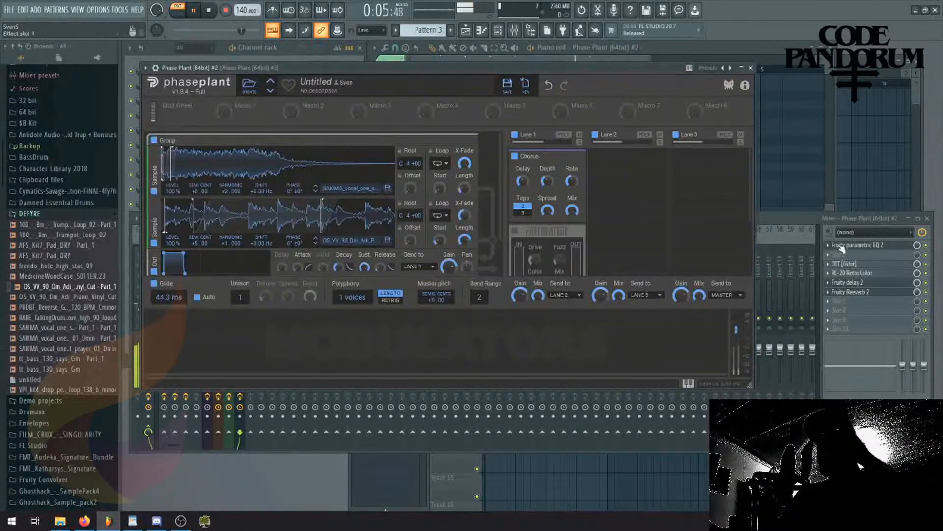
{"action": "left_click", "coordinate": [929, 265]}
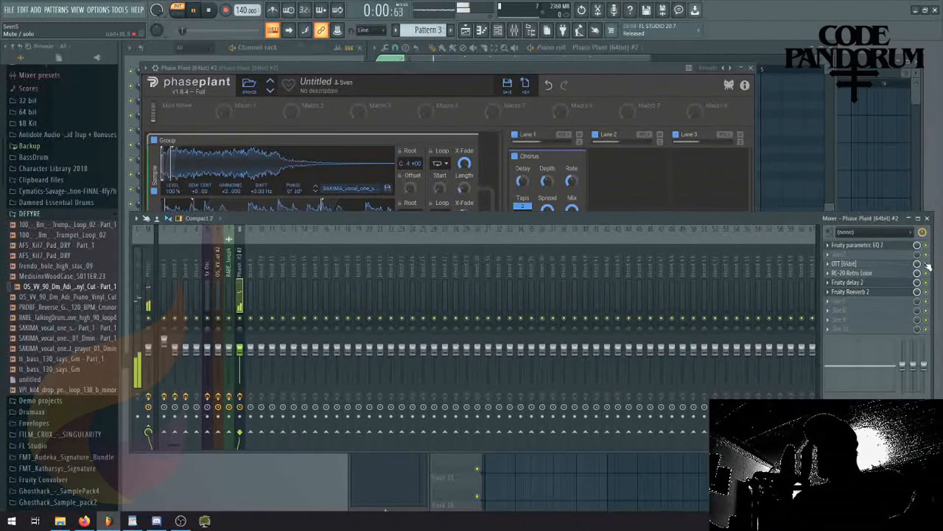
{"action": "left_click", "coordinate": [851, 273]}
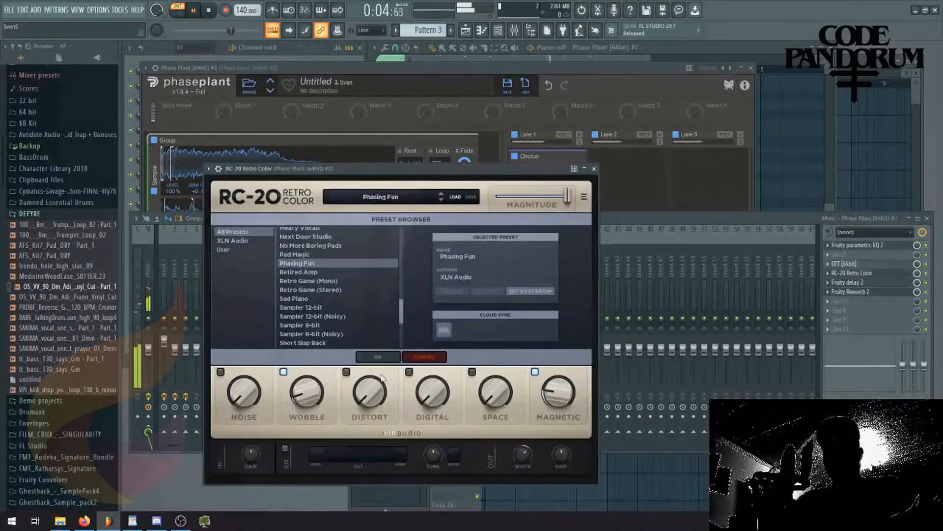
{"action": "left_click_drag", "start_coordinate": [382, 378], "coordinate": [376, 347]}
{"action": "left_click_drag", "start_coordinate": [433, 414], "coordinate": [441, 371]}
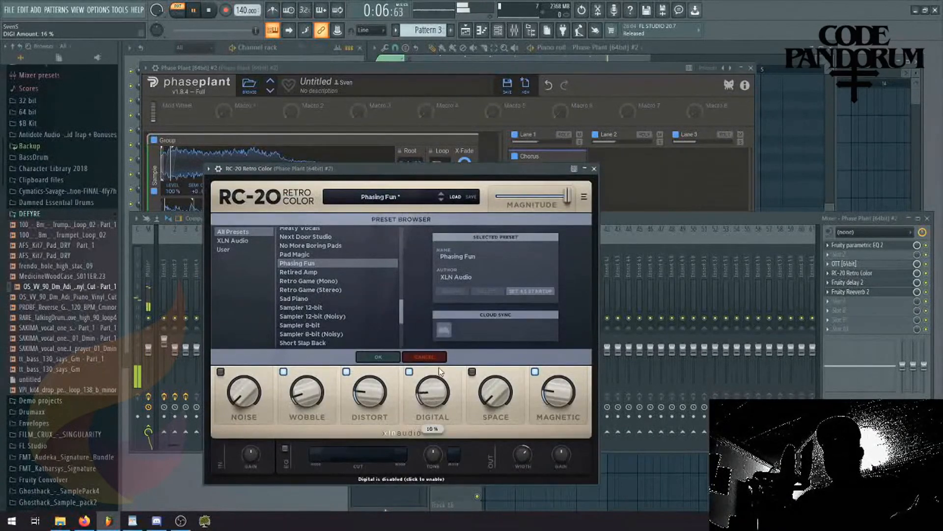
{"action": "left_click", "coordinate": [285, 448]}
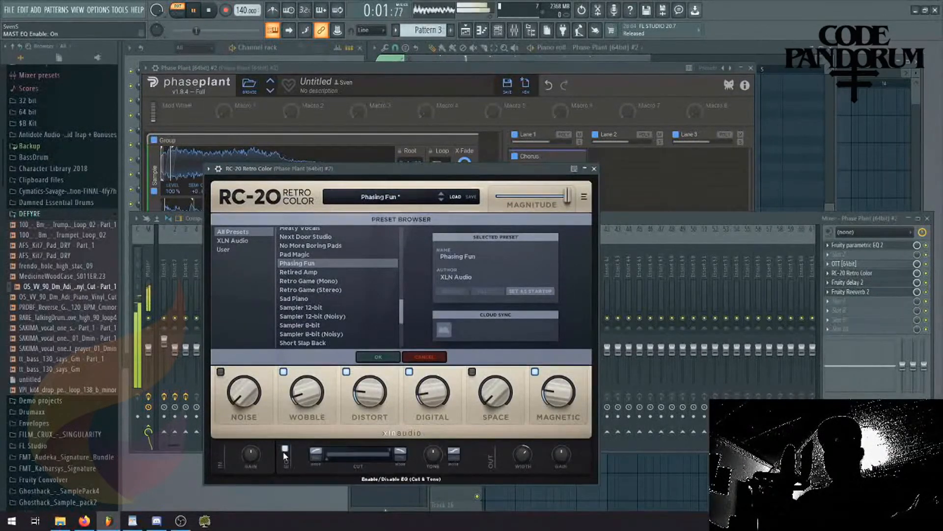
{"action": "left_click_drag", "start_coordinate": [326, 460], "coordinate": [345, 462]}
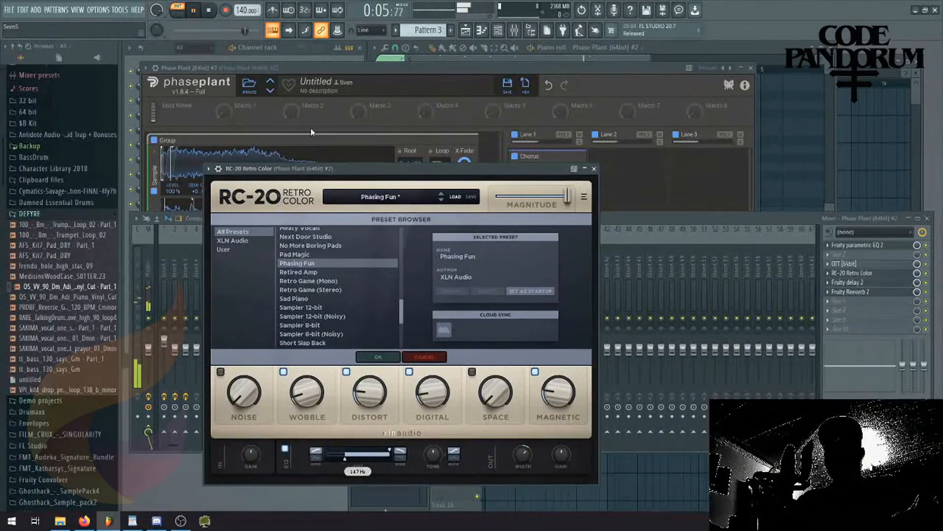
Return to the cloned Phase Plant and move the vocal sample's playback start slightly earlier.
{"action": "left_click", "coordinate": [310, 67]}
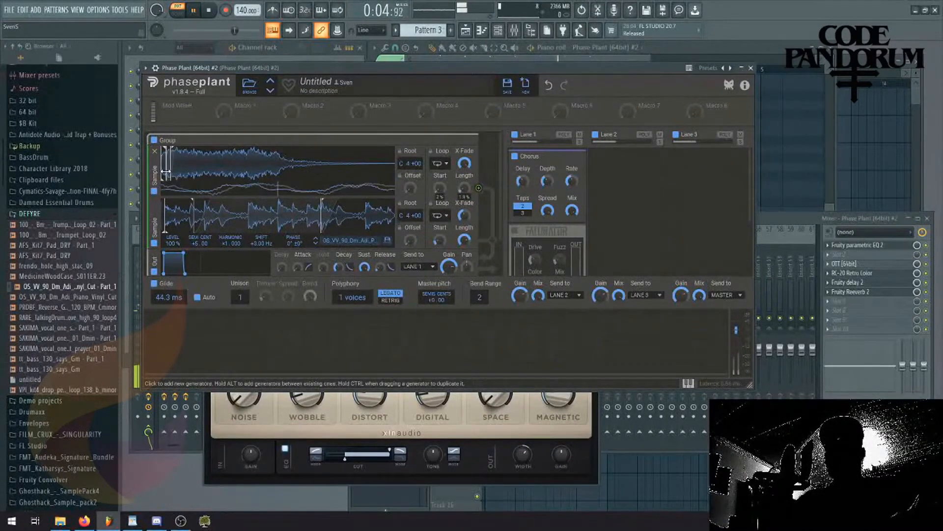
{"action": "left_click_drag", "start_coordinate": [165, 172], "coordinate": [163, 172]}
{"action": "right_click", "coordinate": [516, 497]}
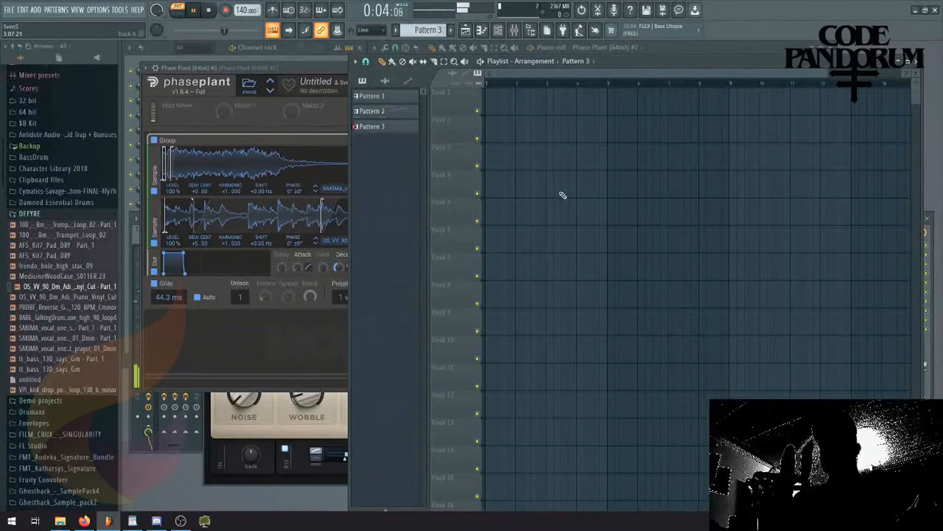
{"action": "right_click", "coordinate": [460, 143]}
{"action": "left_click", "coordinate": [544, 89]}
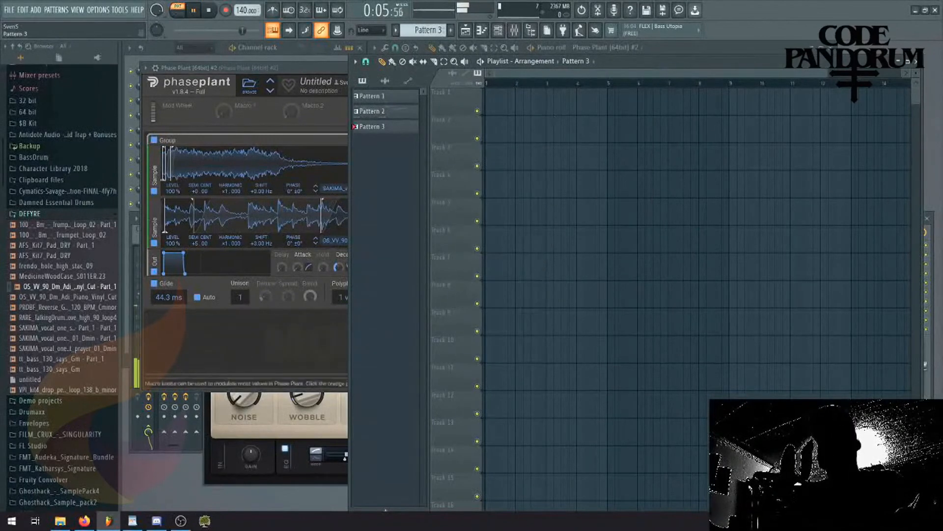
Reopen the cloned Phase Plant, move the piano sample's playback start later and set its harmonic to 2.000.
{"action": "left_click", "coordinate": [246, 56]}
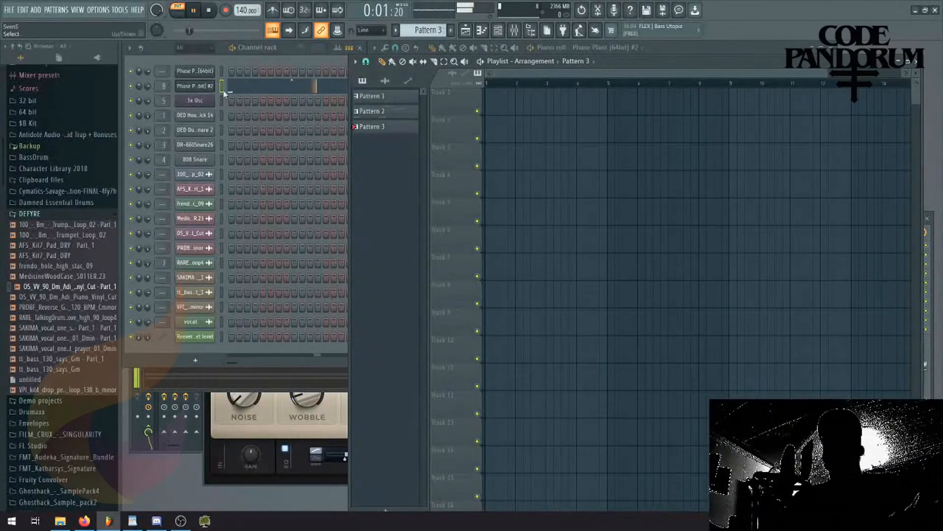
{"action": "left_click", "coordinate": [195, 86]}
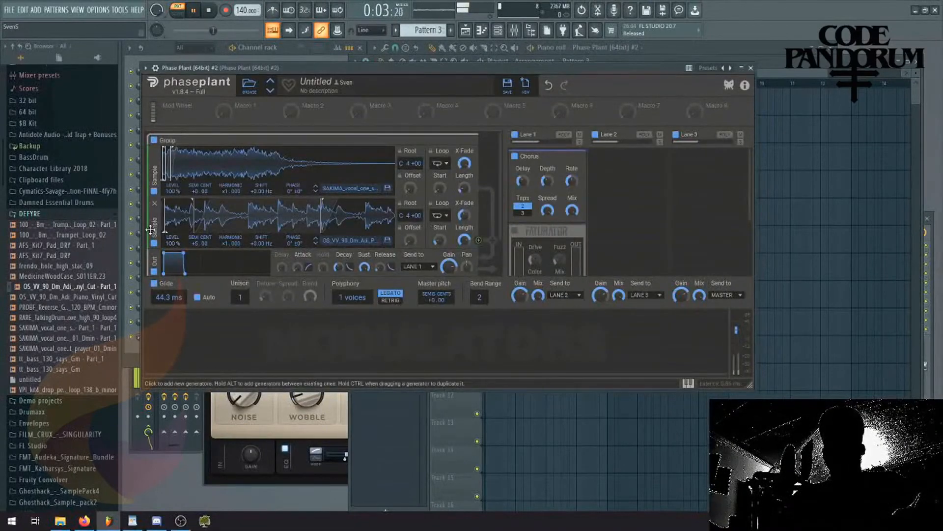
{"action": "scroll", "coordinate": [150, 229], "scroll_direction": "down", "scroll_amount": 1}
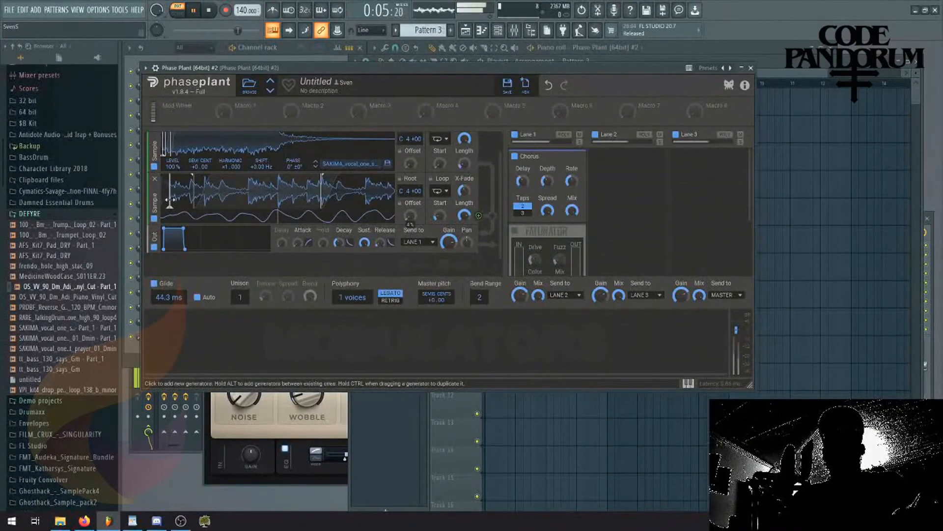
{"action": "left_click_drag", "start_coordinate": [170, 201], "coordinate": [175, 204]}
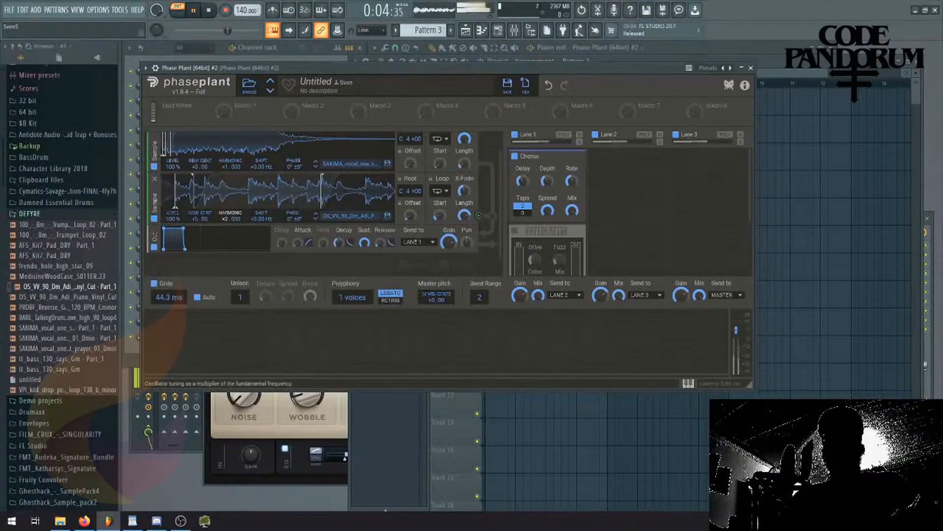
Lower the group's output gain to about -20 dB, and add a Gain at 3.96 dB and a Phase Distortion to lane 2.
{"action": "left_click_drag", "start_coordinate": [449, 242], "coordinate": [450, 242]}
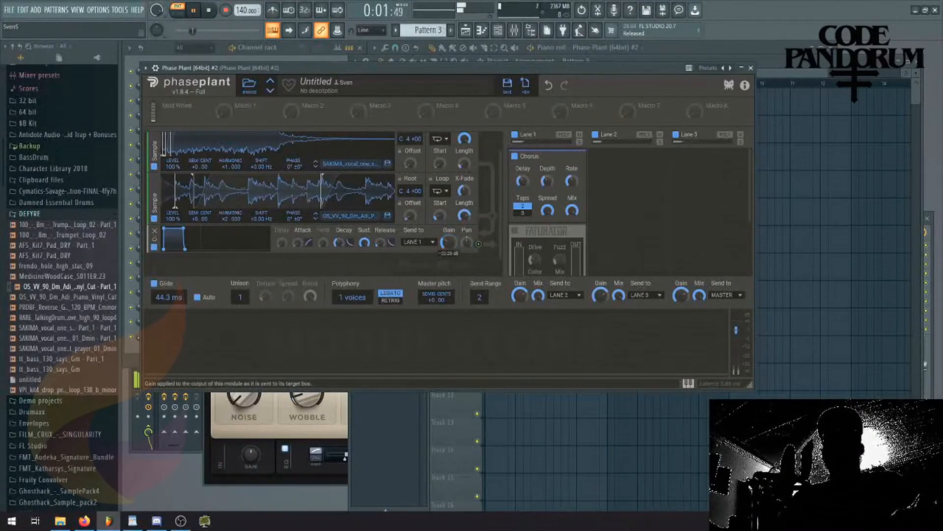
{"action": "scroll", "coordinate": [246, 255], "scroll_direction": "up", "scroll_amount": 1}
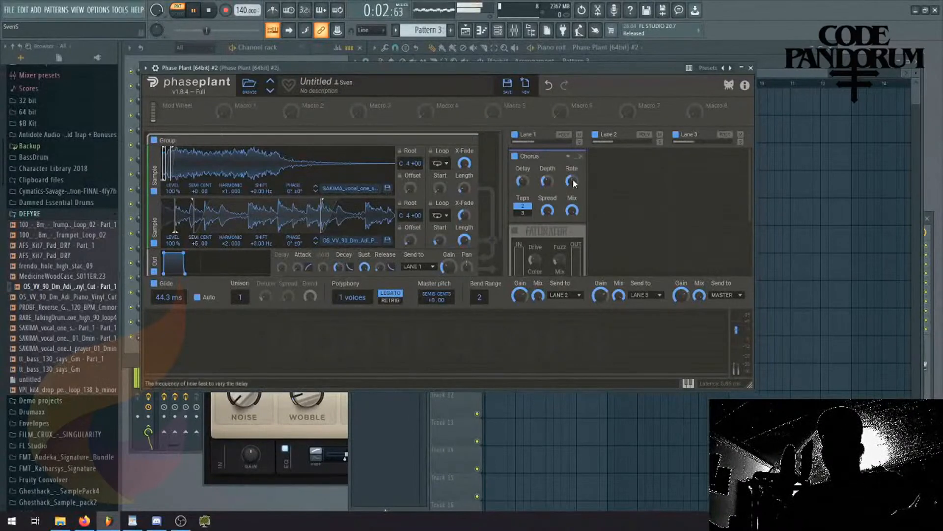
{"action": "left_click", "coordinate": [597, 156]}
{"action": "left_click", "coordinate": [662, 224]}
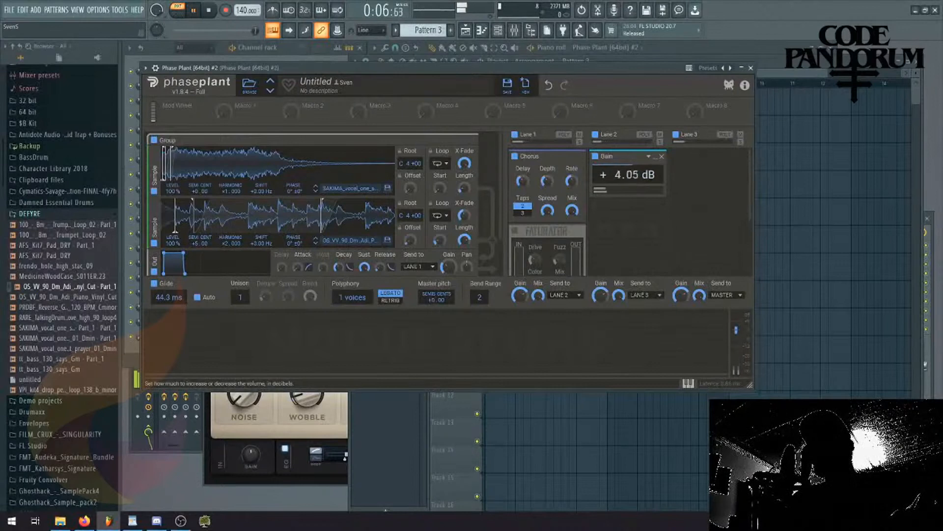
{"action": "left_click", "coordinate": [620, 212]}
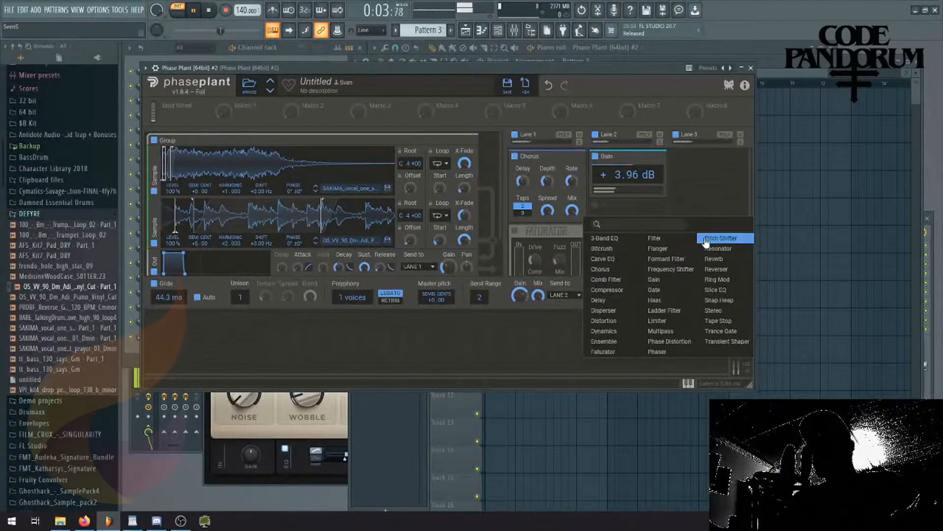
{"action": "left_click", "coordinate": [668, 341]}
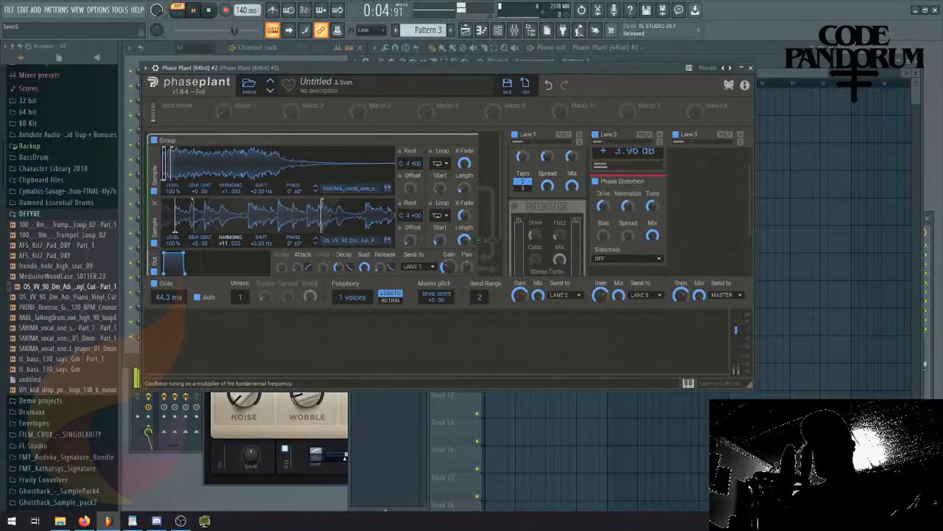
Open the cloned Phase Plant's piano roll, stop playback and zoom in on its notes.
{"action": "left_click", "coordinate": [638, 419]}
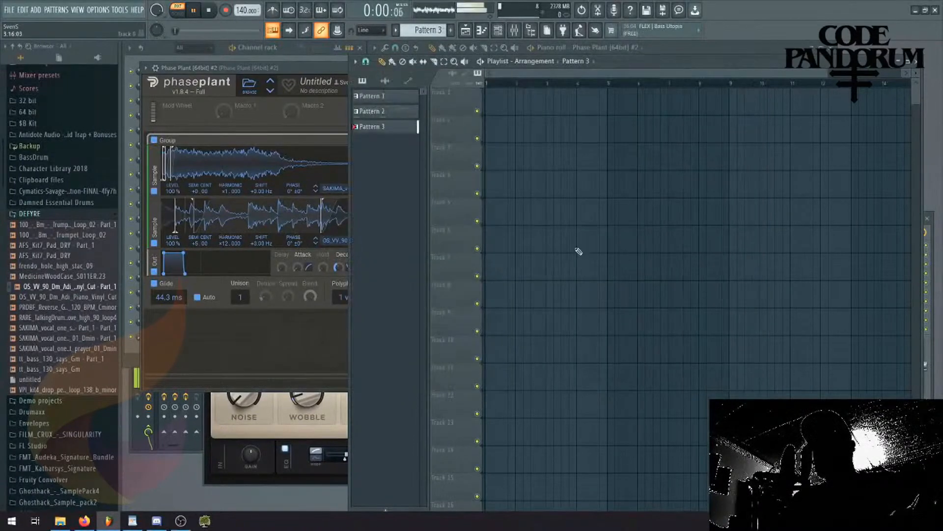
{"action": "left_click", "coordinate": [274, 51]}
{"action": "right_click", "coordinate": [200, 88]}
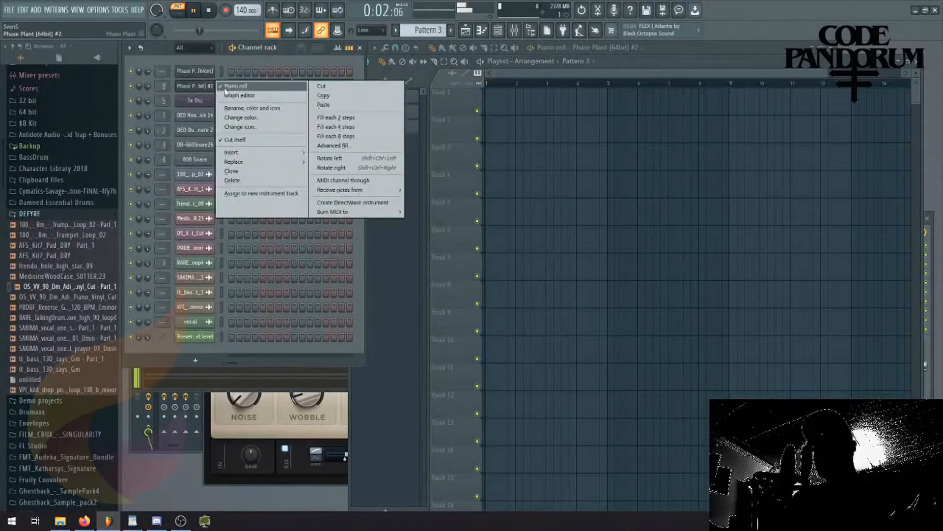
{"action": "left_click", "coordinate": [232, 87]}
{"action": "right_click", "coordinate": [203, 87]}
{"action": "left_click", "coordinate": [232, 86]}
{"action": "key", "text": "ctrl+a"}
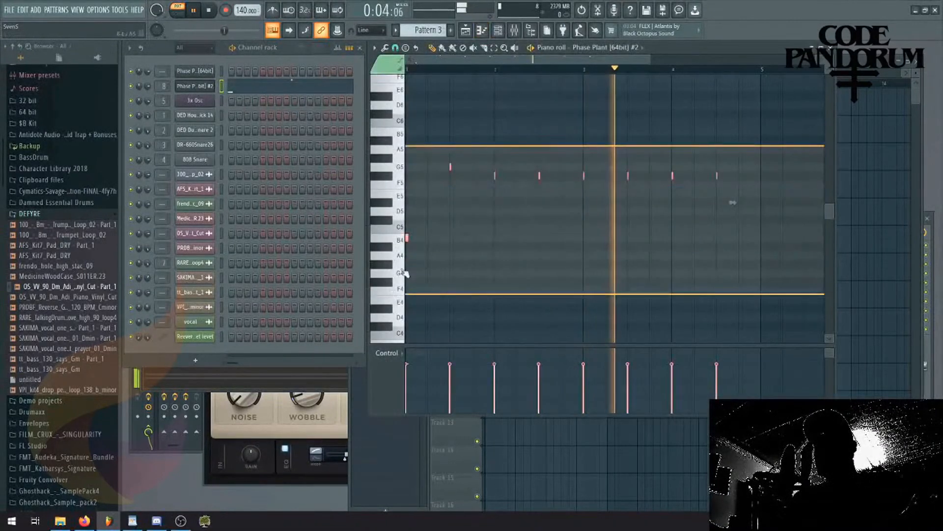
{"action": "key", "text": "space"}
{"action": "left_click_drag", "start_coordinate": [650, 58], "coordinate": [574, 56]}
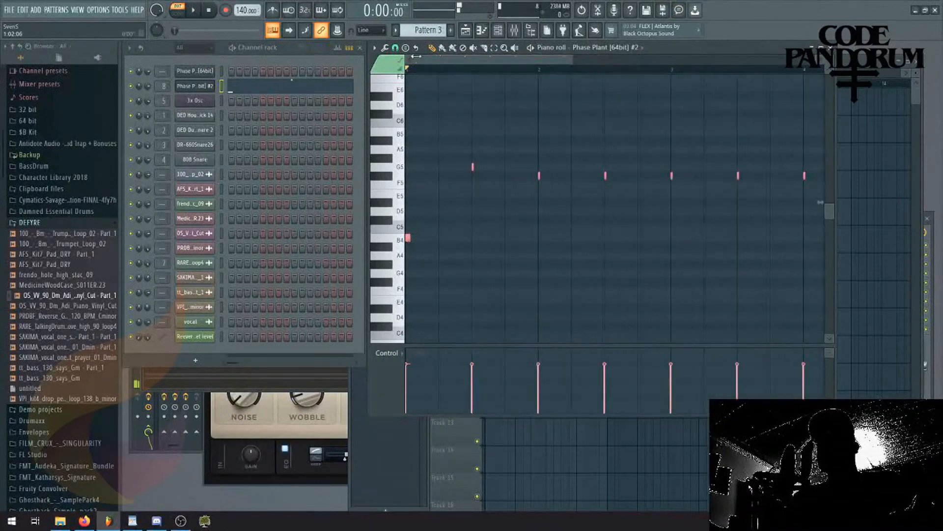
Set the piano roll snap to Step during playback and lengthen all the stab notes slightly.
{"action": "left_click", "coordinate": [397, 50]}
{"action": "left_click", "coordinate": [410, 179]}
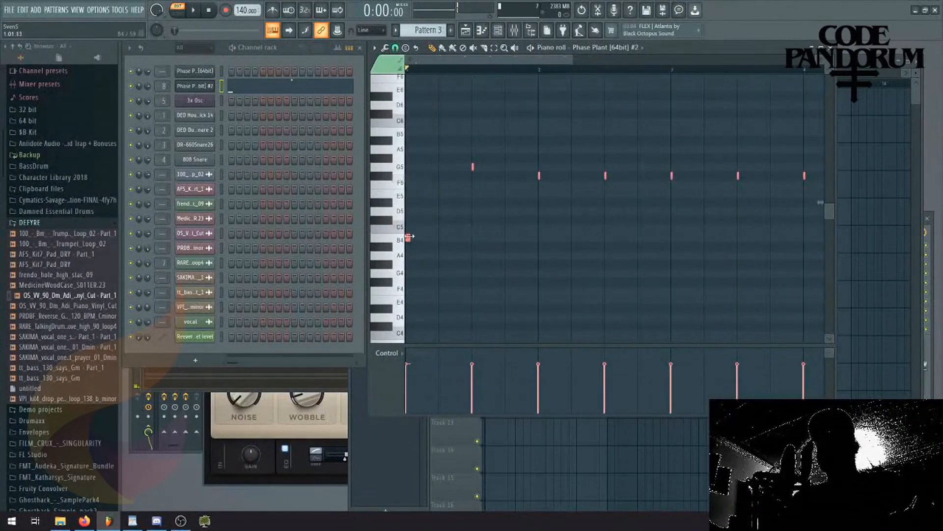
{"action": "key", "text": "space"}
{"action": "left_click", "coordinate": [395, 47]}
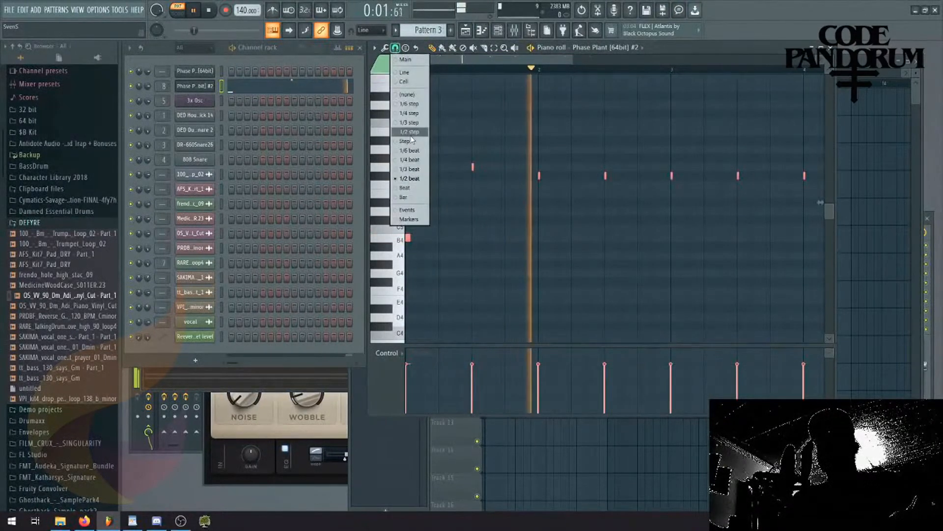
{"action": "left_click", "coordinate": [412, 140]}
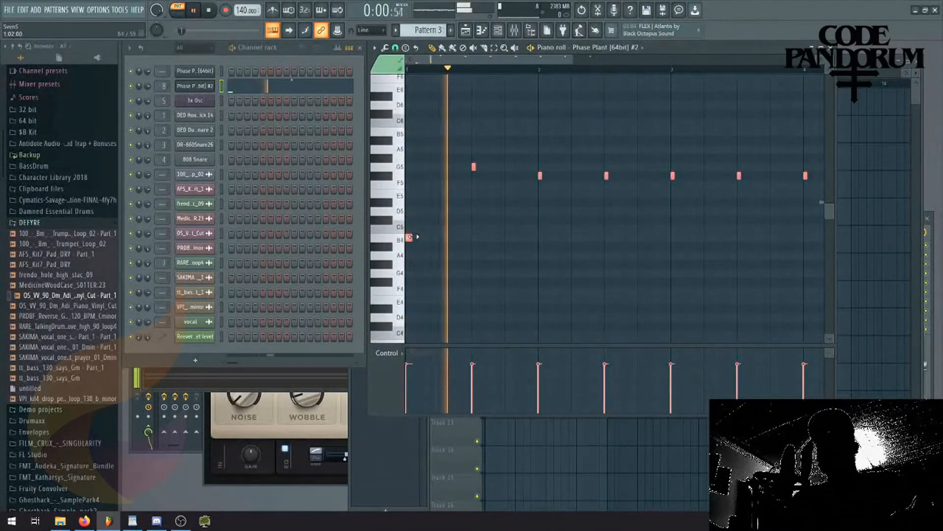
{"action": "left_click", "coordinate": [420, 245], "text": "ctrl"}
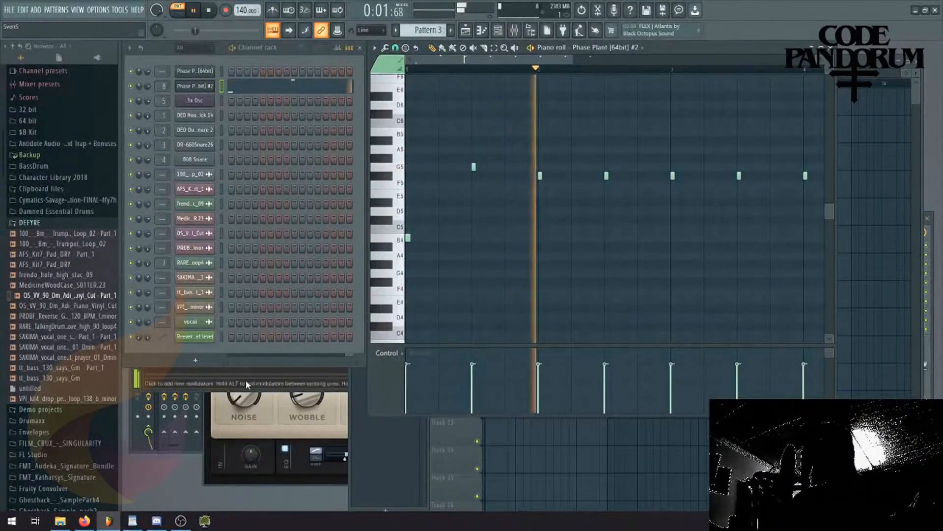
Place two consecutive Pattern 3 clips on playlist track 1 from bar 1, and select their eight bars for song-mode playback.
{"action": "key", "text": "F5"}
{"action": "left_click", "coordinate": [579, 183]}
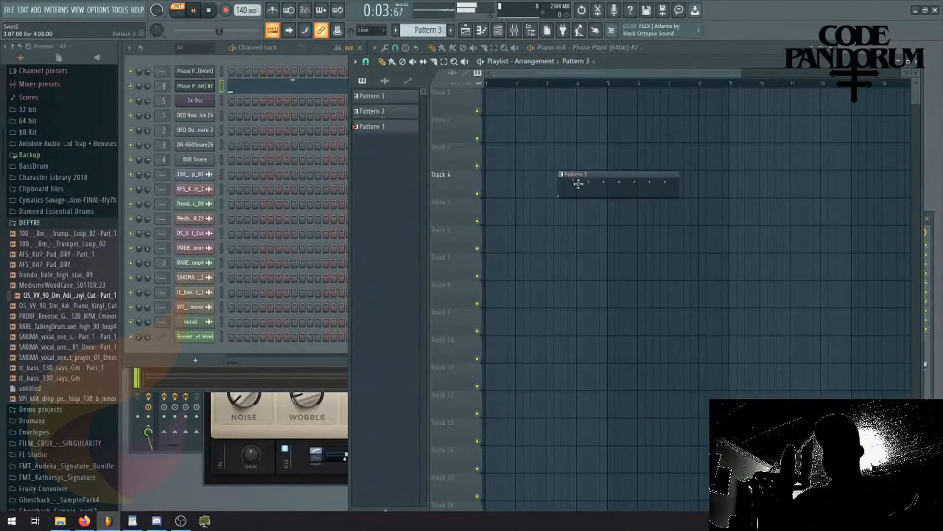
{"action": "mouse_move", "coordinate": [579, 183]}
{"action": "left_mouse_down"}
{"action": "mouse_move", "coordinate": [531, 95]}
{"action": "mouse_move", "coordinate": [645, 112]}
{"action": "left_mouse_up"}
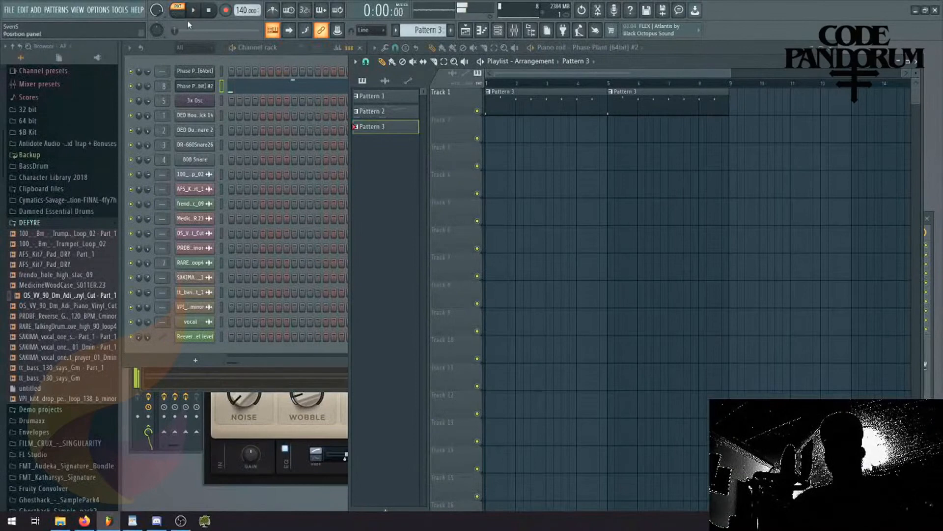
{"action": "left_click_drag", "start_coordinate": [730, 88], "coordinate": [731, 88]}
Add a Fruity Filter in effect slot 9 of Phase Plant #2's mixer track and create an automation clip for its cutoff frequency.
{"action": "left_click", "coordinate": [514, 31]}
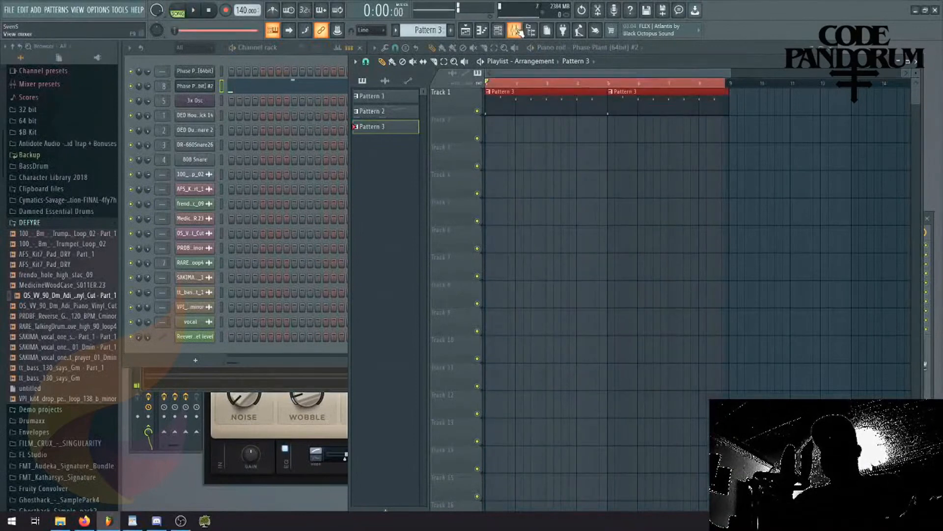
{"action": "left_click", "coordinate": [828, 319]}
{"action": "mouse_move", "coordinate": [841, 290]}
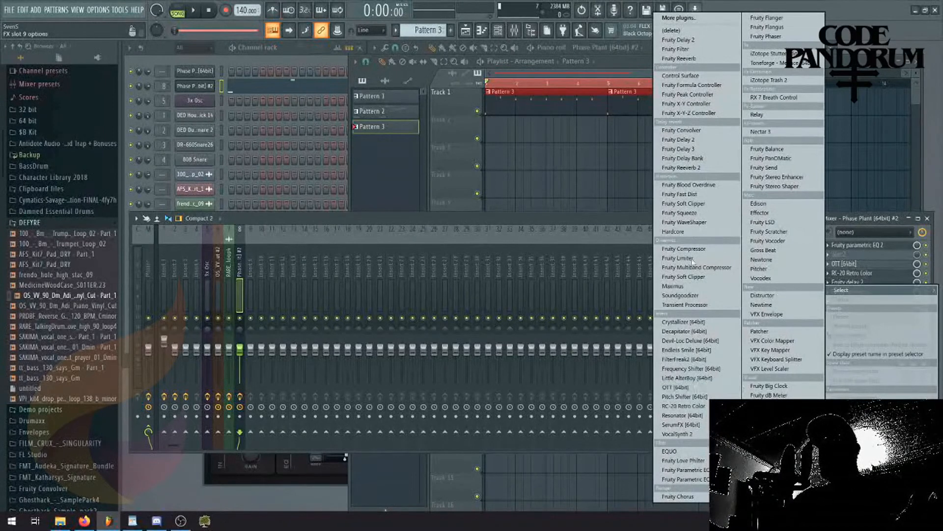
{"action": "left_click", "coordinate": [678, 49]}
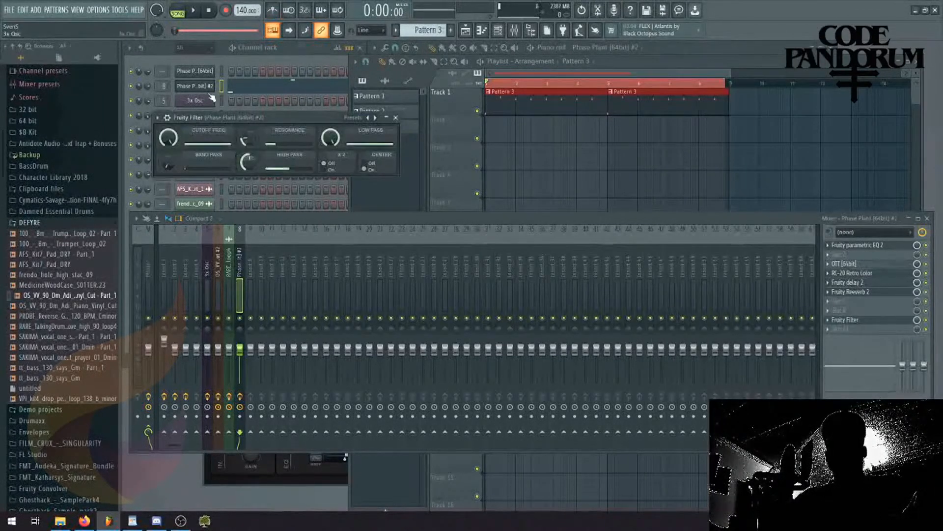
{"action": "right_click", "coordinate": [168, 141]}
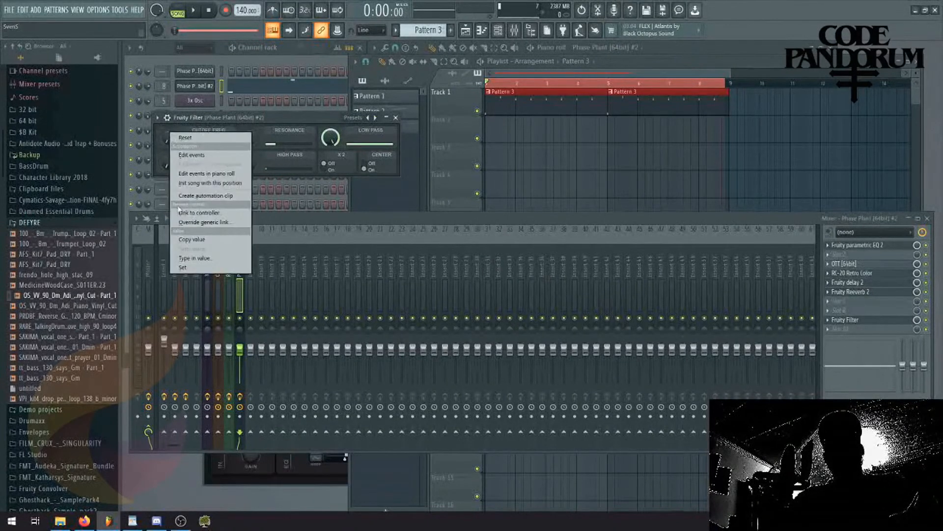
{"action": "left_click", "coordinate": [189, 196]}
Reshape the cutoff automation during playback so it curves upward over the eight bars and drops straight down at bar 9.
{"action": "key", "text": "space"}
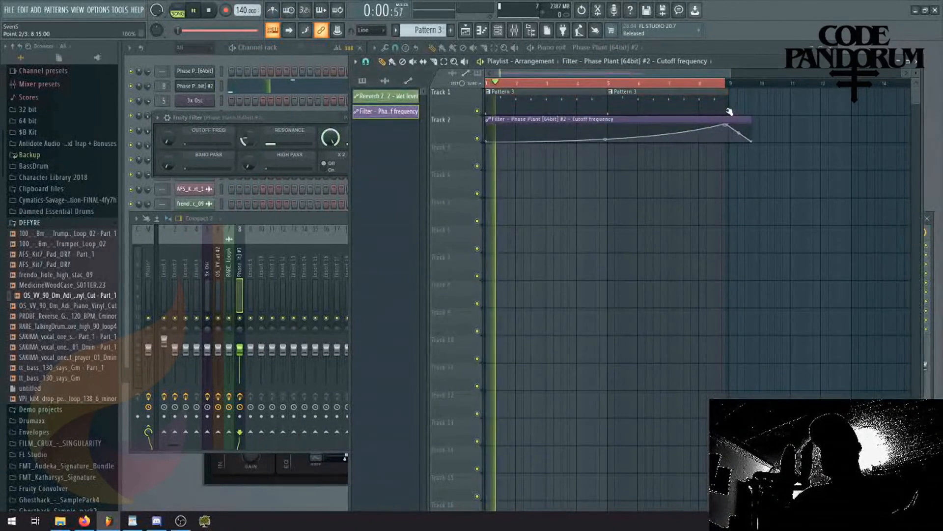
{"action": "left_click_drag", "start_coordinate": [743, 133], "coordinate": [742, 142]}
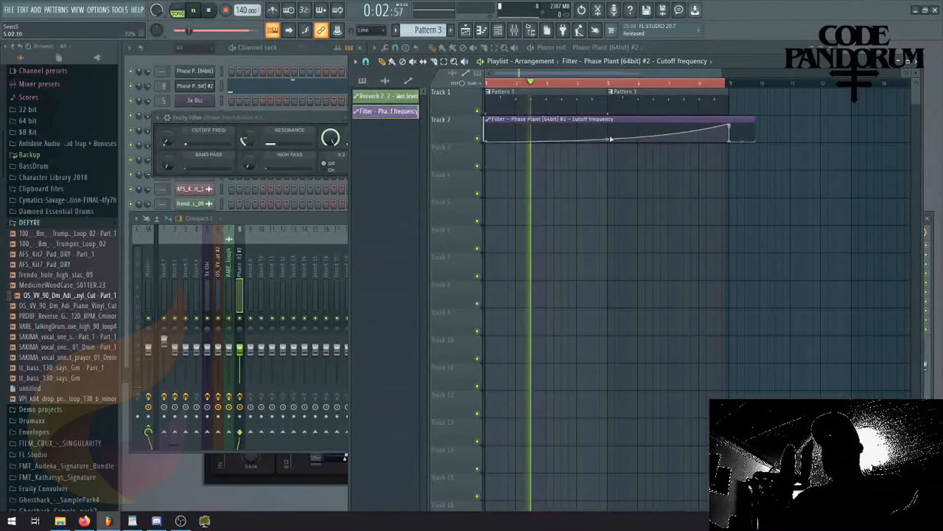
{"action": "left_click_drag", "start_coordinate": [607, 139], "coordinate": [607, 134]}
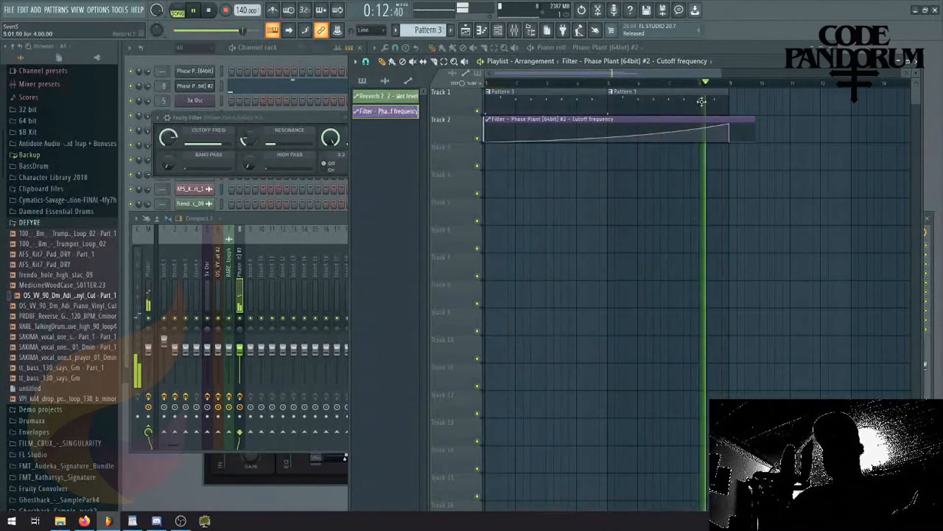
{"action": "key", "text": "space"}
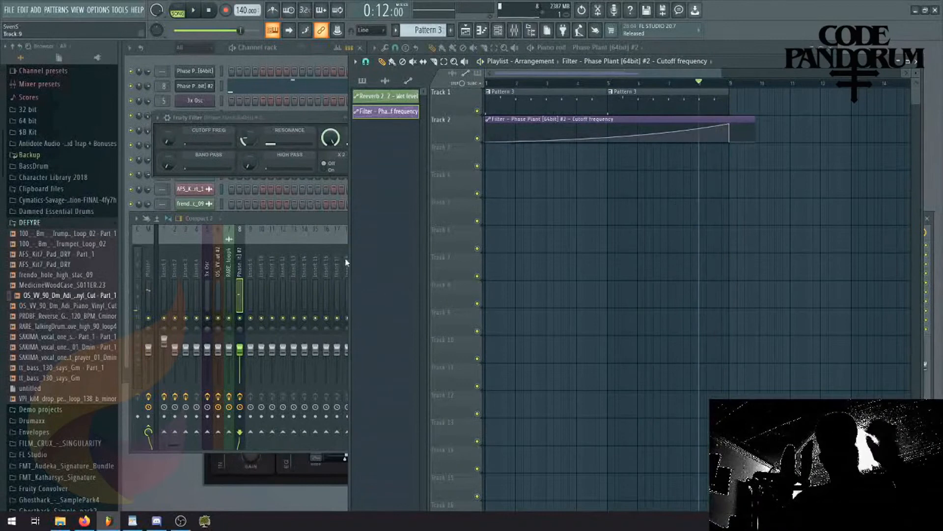
Create an empty Pattern 4 and insert a new Phase Plant instrument channel.
{"action": "left_click", "coordinate": [180, 60]}
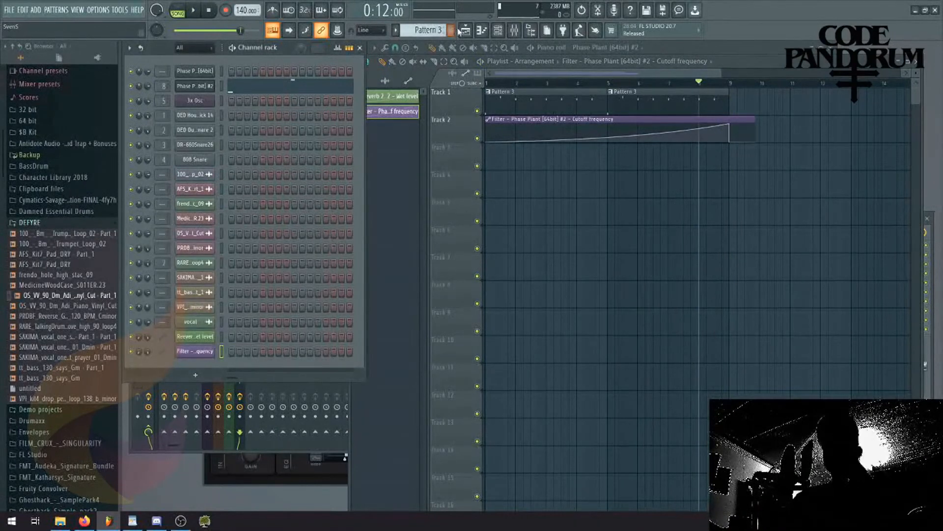
{"action": "left_click", "coordinate": [451, 30]}
{"action": "right_click", "coordinate": [199, 79]}
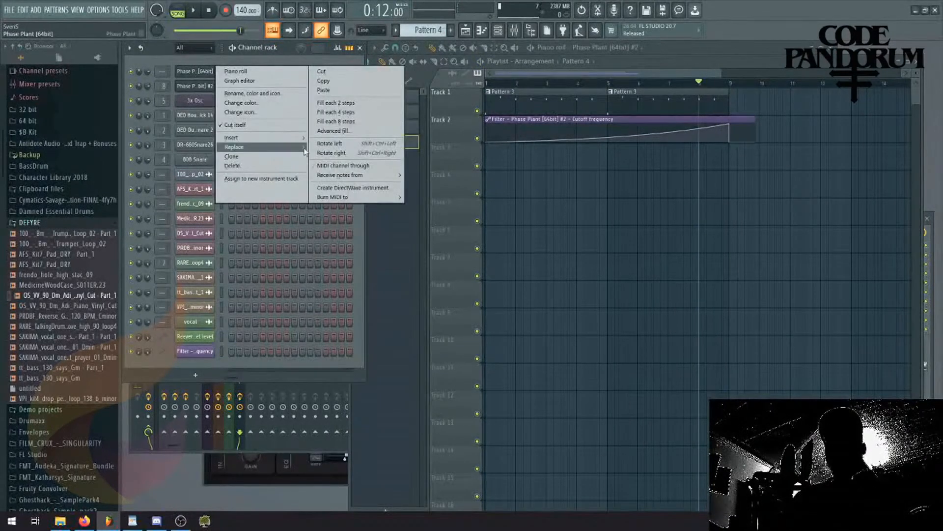
{"action": "mouse_move", "coordinate": [263, 137]}
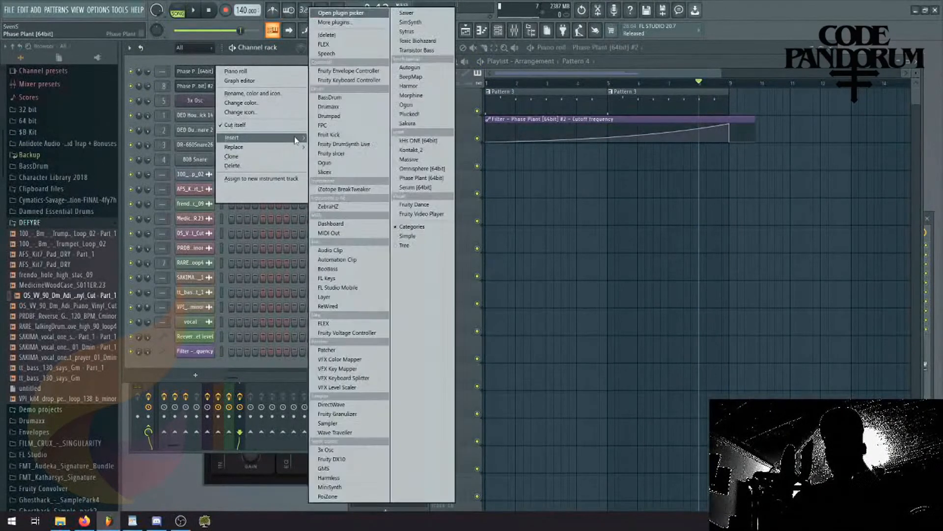
{"action": "left_click", "coordinate": [430, 178]}
Add a Sampler generator to the new Phase Plant and load Horn (C4) from the VSCO 2 CE Brass folder.
{"action": "left_click", "coordinate": [261, 205]}
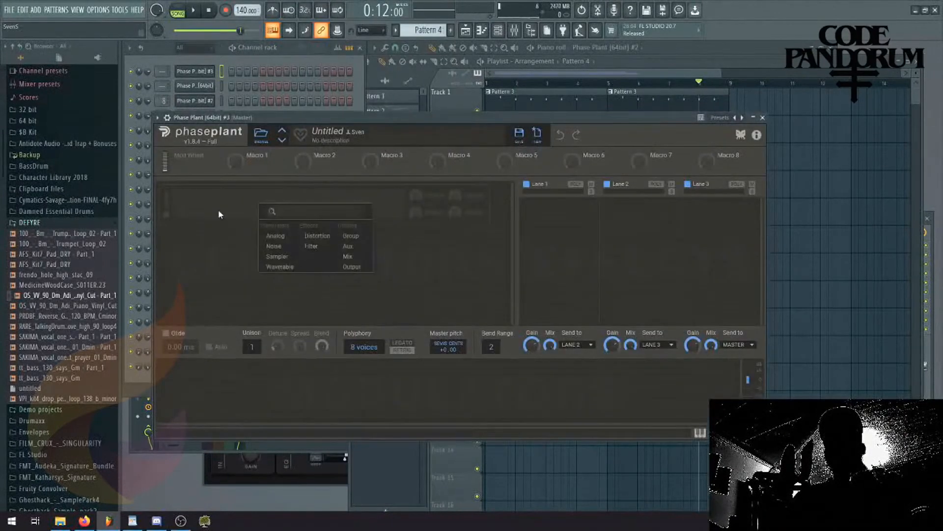
{"action": "left_click", "coordinate": [278, 257]}
{"action": "left_click", "coordinate": [355, 239]}
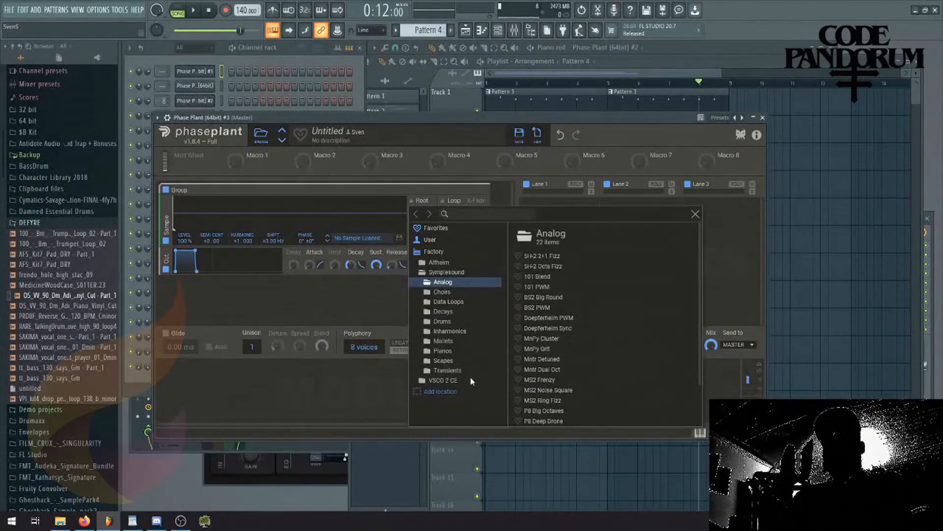
{"action": "left_click", "coordinate": [428, 263]}
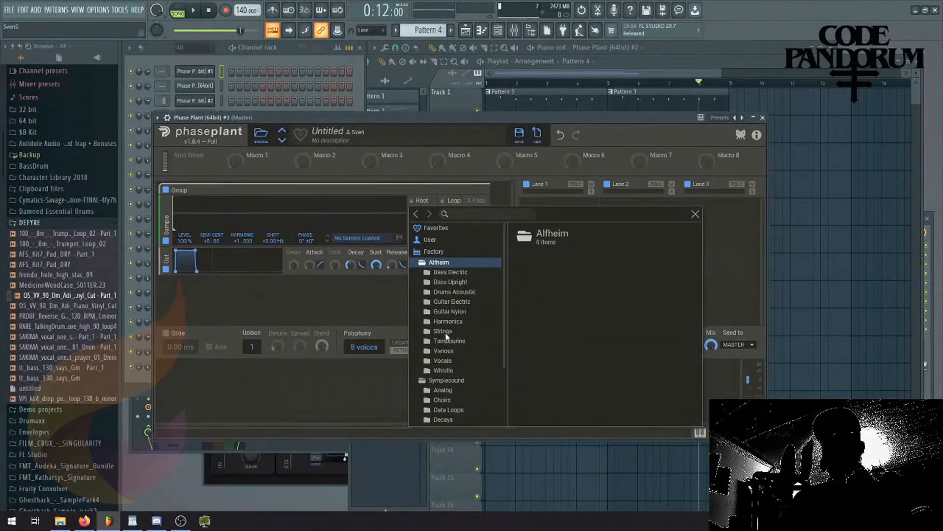
{"action": "scroll", "coordinate": [447, 336], "scroll_direction": "down", "scroll_amount": 3}
{"action": "scroll", "coordinate": [441, 416], "scroll_direction": "down", "scroll_amount": 3}
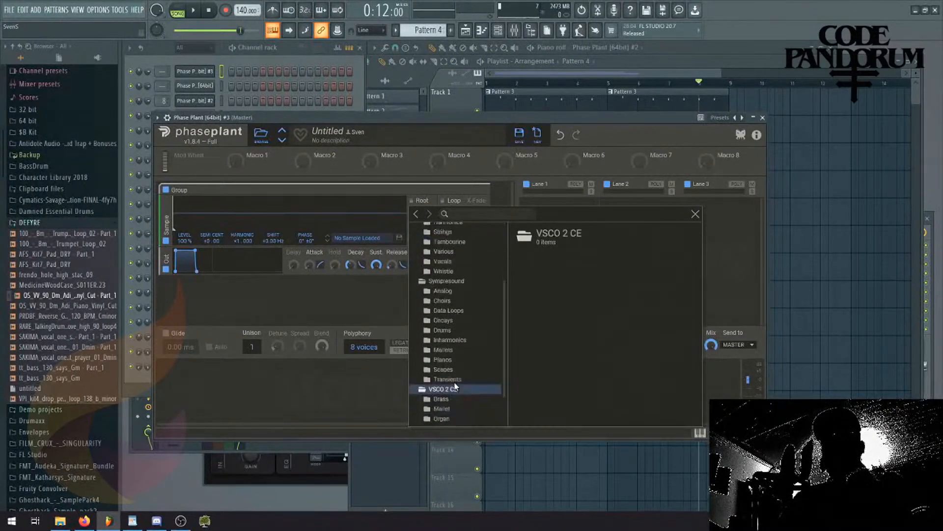
{"action": "left_click", "coordinate": [440, 348]}
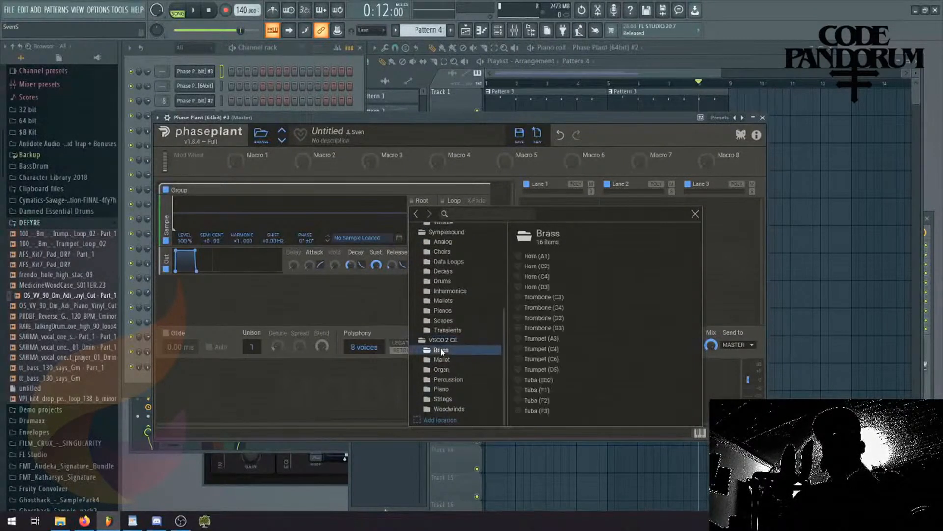
{"action": "left_click", "coordinate": [550, 308]}
{"action": "left_click_drag", "start_coordinate": [270, 120], "coordinate": [270, 97]}
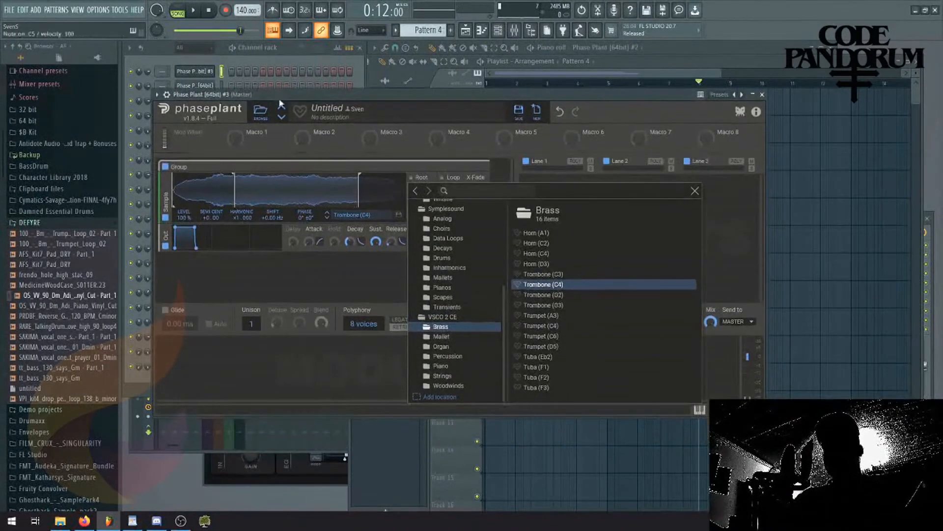
{"action": "left_click", "coordinate": [538, 253]}
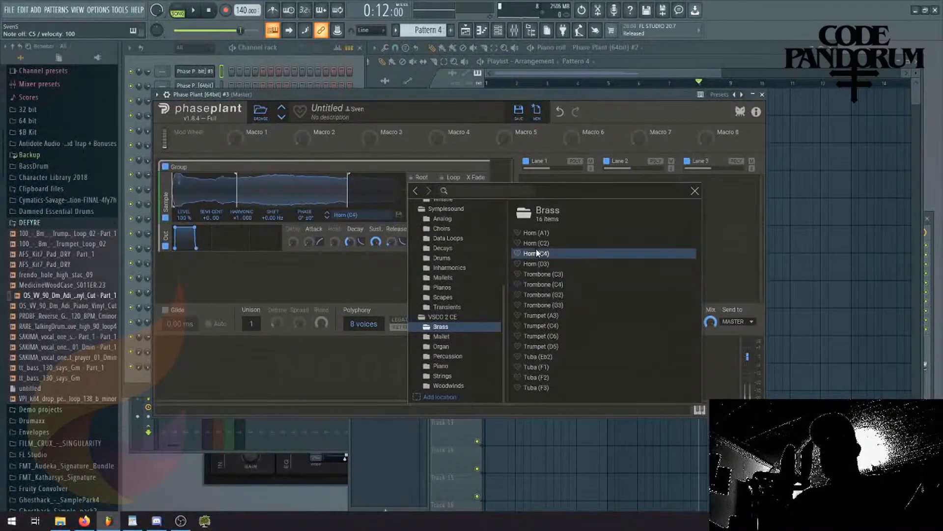
Open the piano roll of Phase Plant #3 and place a one-bar D#2 note at bar 1.
{"action": "left_click", "coordinate": [257, 55]}
{"action": "right_click", "coordinate": [206, 73]}
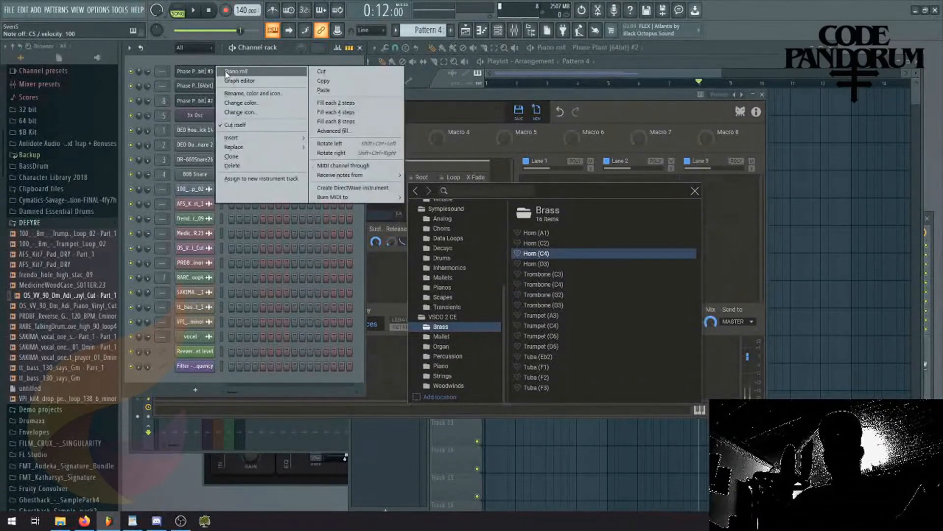
{"action": "left_click", "coordinate": [231, 73]}
{"action": "scroll", "coordinate": [465, 255], "scroll_direction": "down", "scroll_amount": 5}
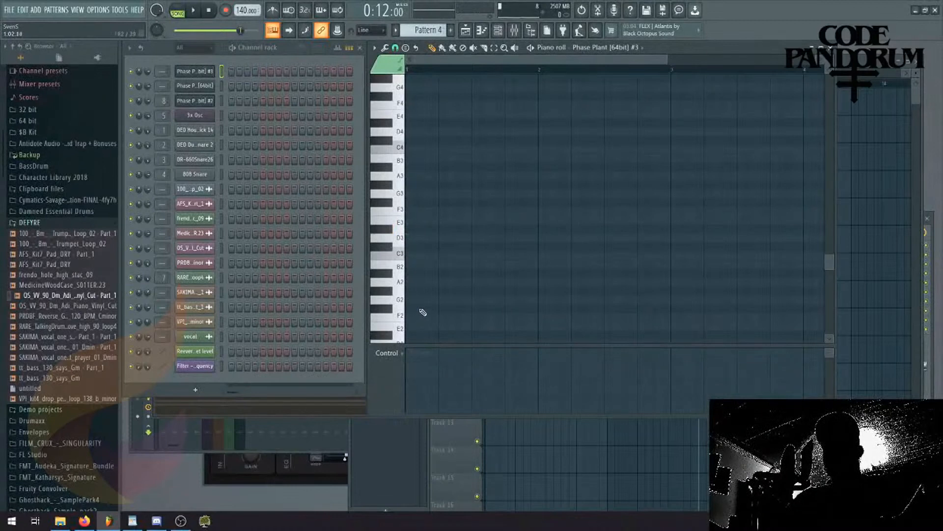
{"action": "scroll", "coordinate": [417, 314], "scroll_direction": "down", "scroll_amount": 1}
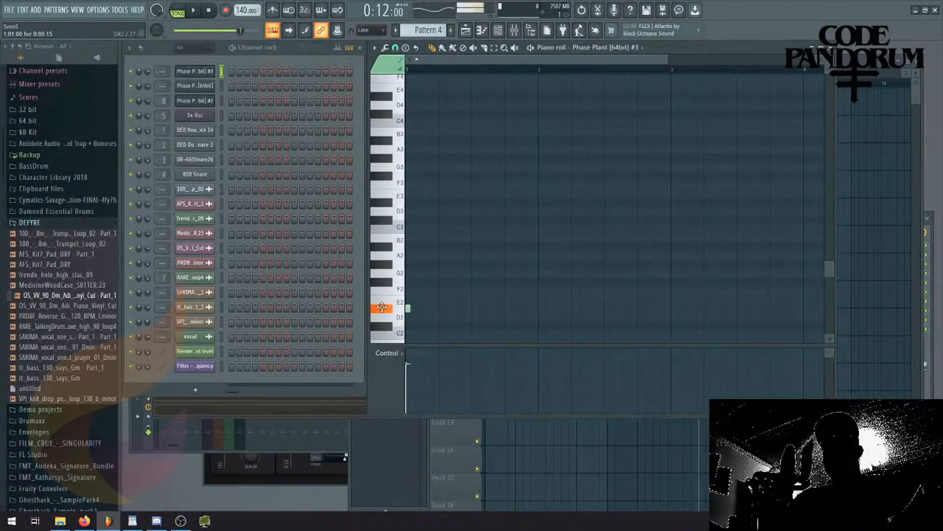
{"action": "left_click", "coordinate": [407, 308]}
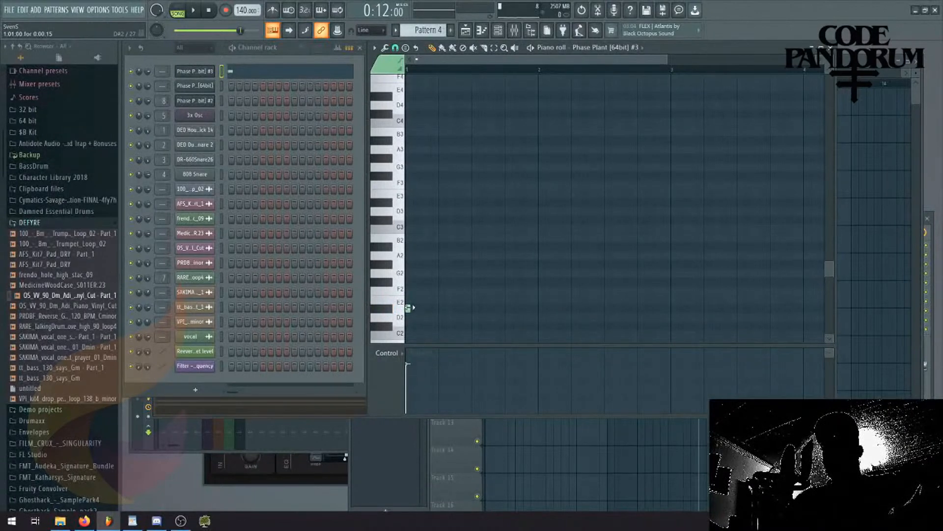
{"action": "left_click_drag", "start_coordinate": [411, 308], "coordinate": [532, 318]}
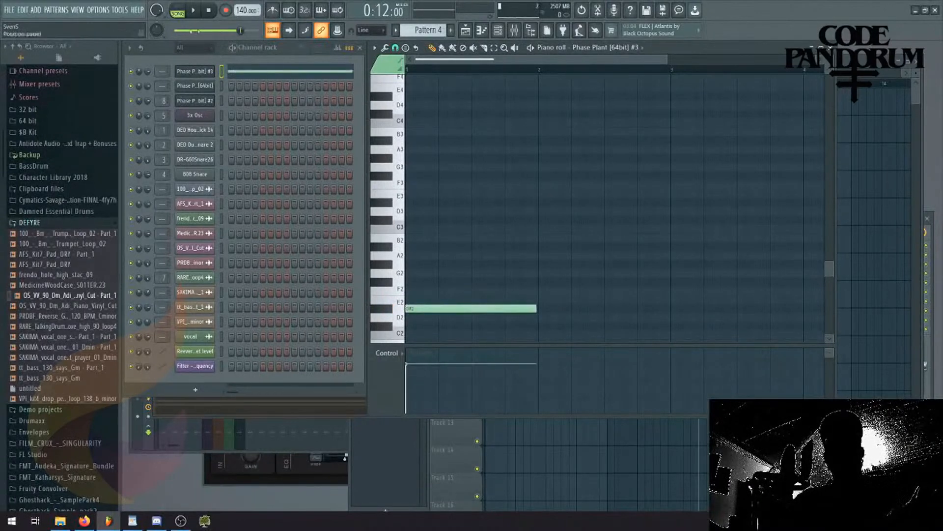
Switch playback to pattern mode and extend the D#2 note to two bars while listening.
{"action": "left_click", "coordinate": [177, 10]}
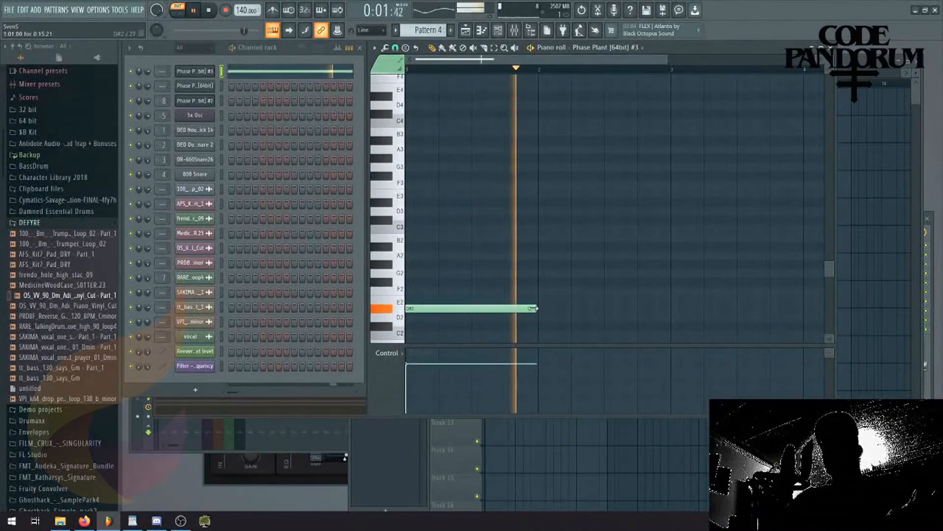
{"action": "left_click_drag", "start_coordinate": [537, 310], "coordinate": [670, 322]}
{"action": "key", "text": "space"}
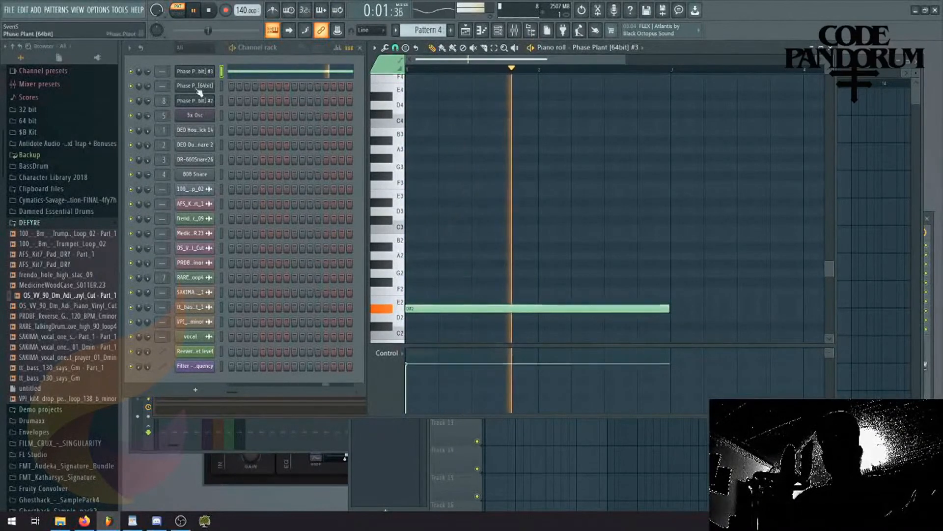
{"action": "key", "text": "space"}
Add an Analog generator below the horn sampler, route it to modulate the sample's phase, and start playback.
{"action": "left_click", "coordinate": [204, 75]}
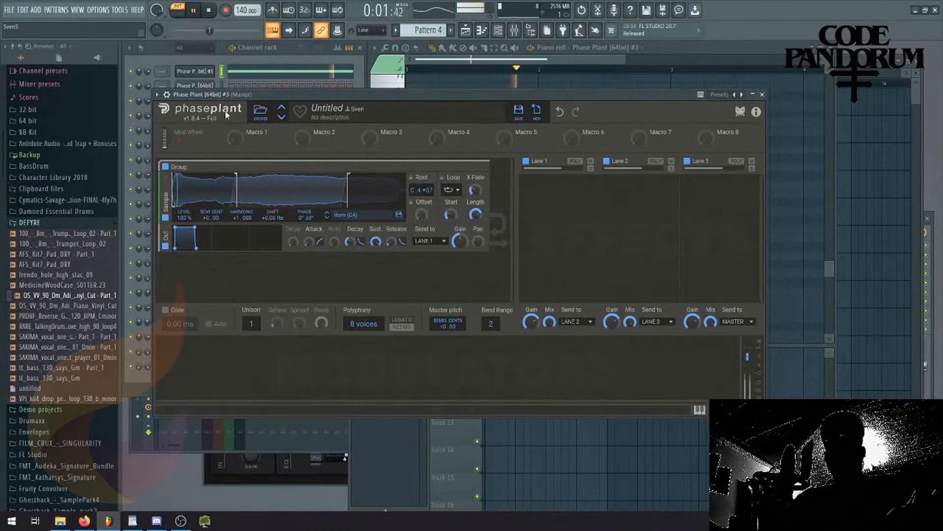
{"action": "key", "text": "space"}
{"action": "left_click", "coordinate": [216, 255]}
{"action": "left_click", "coordinate": [279, 297]}
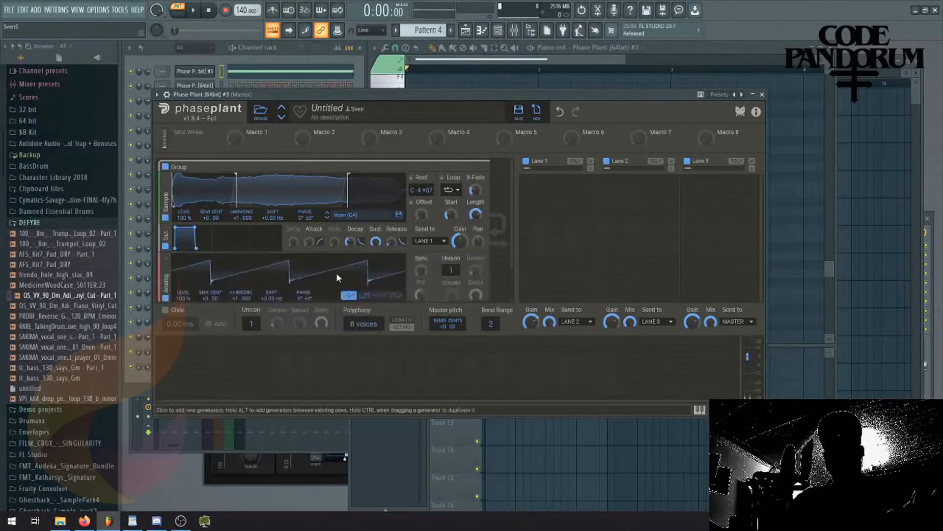
{"action": "left_click_drag", "start_coordinate": [490, 271], "coordinate": [306, 206]}
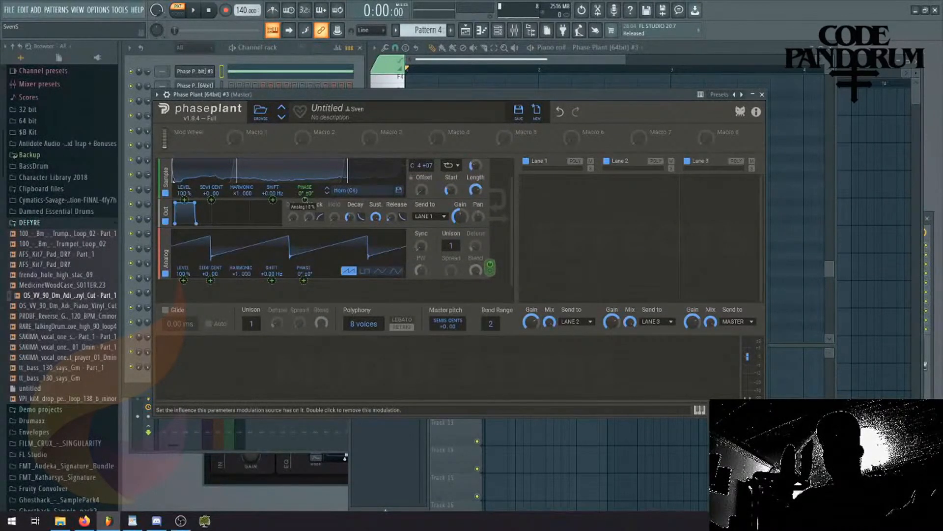
{"action": "left_click", "coordinate": [193, 9]}
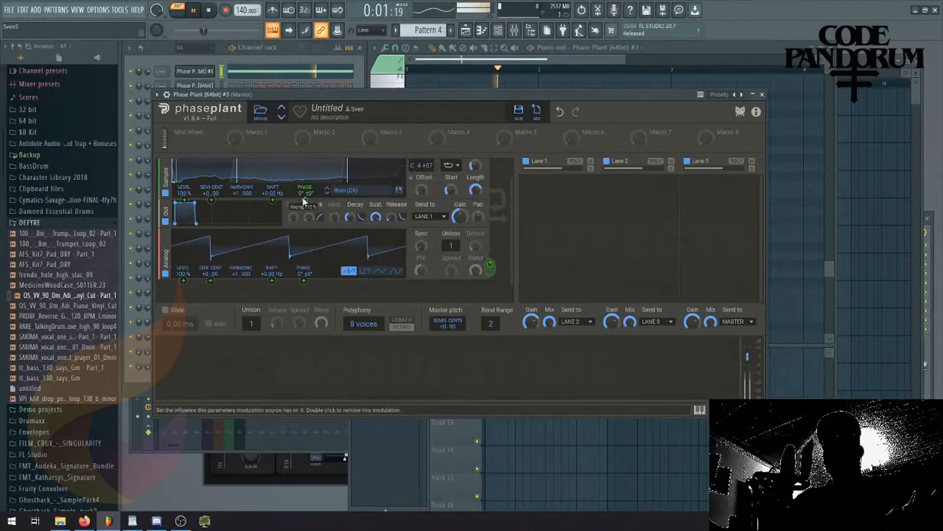
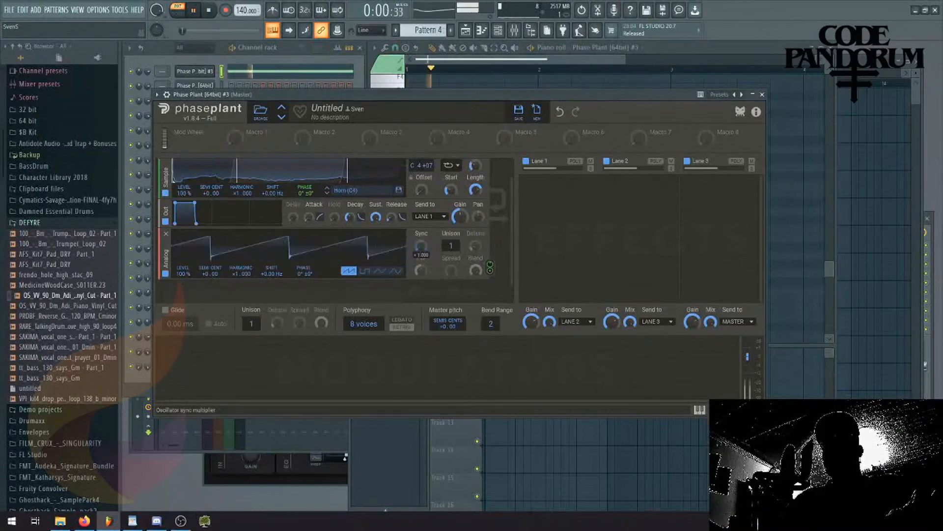
Set the Analog oscillator's unison to 8 voices and add a Distortion effect to lane 1.
{"action": "left_click_drag", "start_coordinate": [458, 245], "coordinate": [458, 226]}
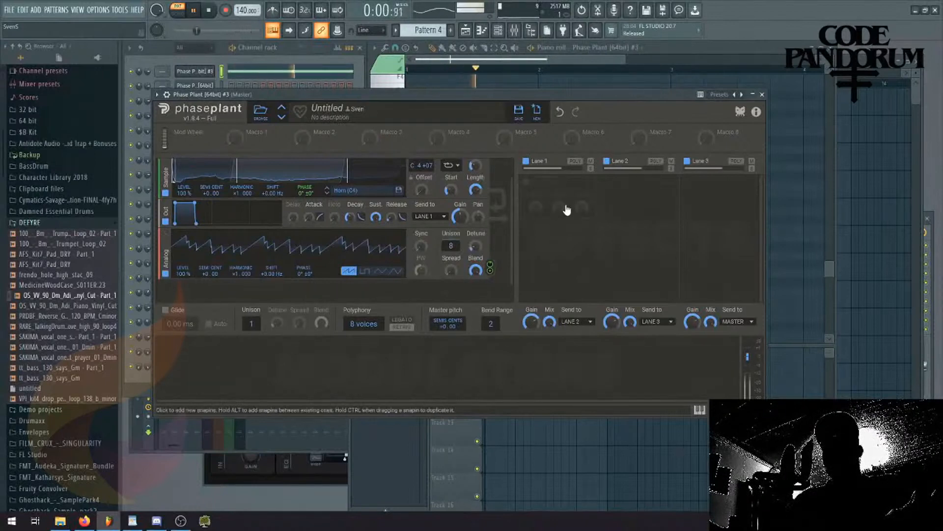
{"action": "left_click", "coordinate": [557, 209]}
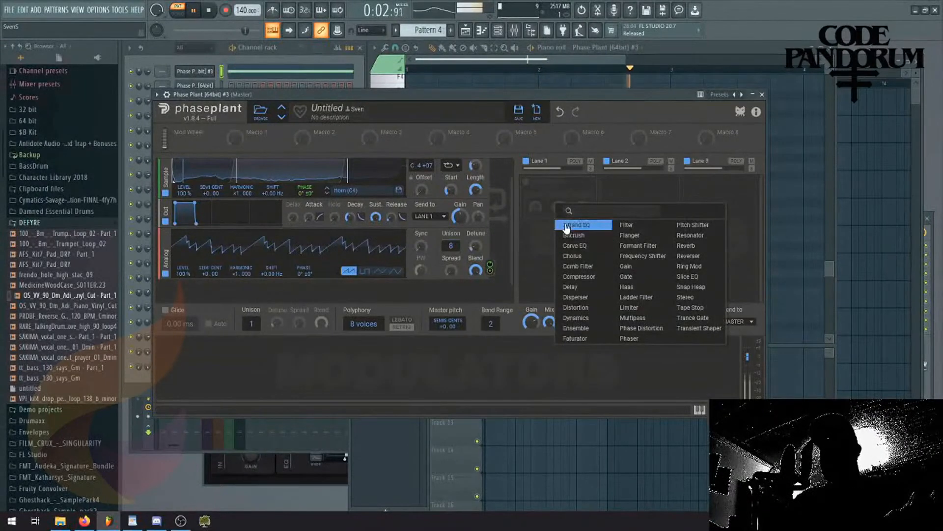
{"action": "left_click", "coordinate": [576, 308]}
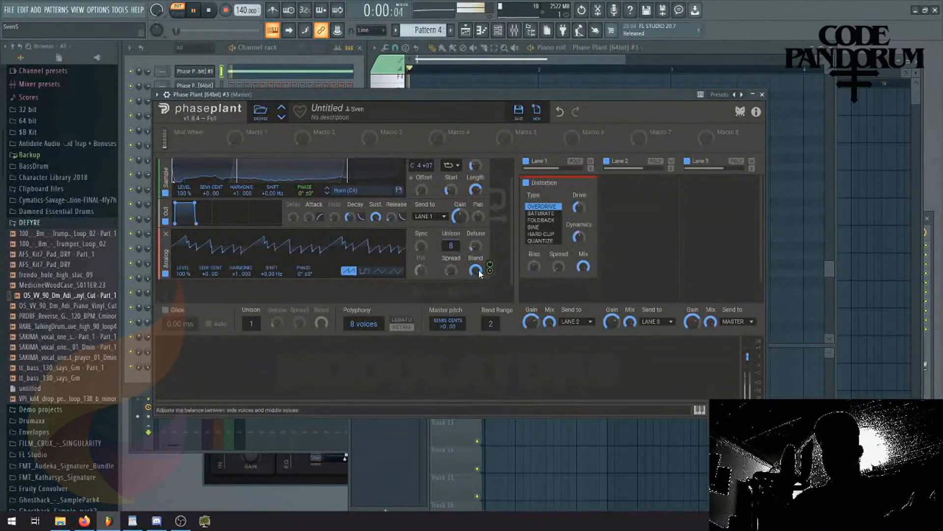
Lower the Analog oscillator's unison blend and audition its other waveforms, ending back on the sawtooth.
{"action": "left_click_drag", "start_coordinate": [475, 269], "coordinate": [475, 283]}
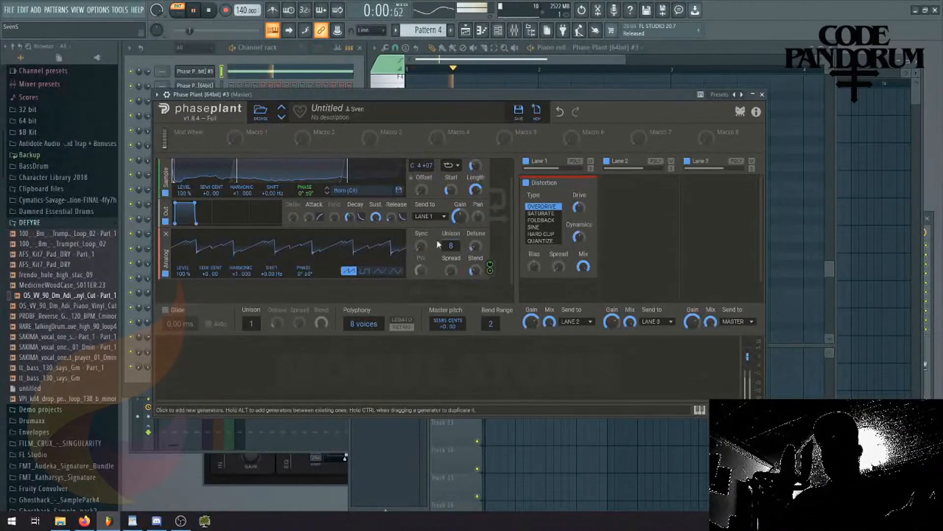
{"action": "left_click", "coordinate": [366, 273]}
{"action": "left_click", "coordinate": [380, 272]}
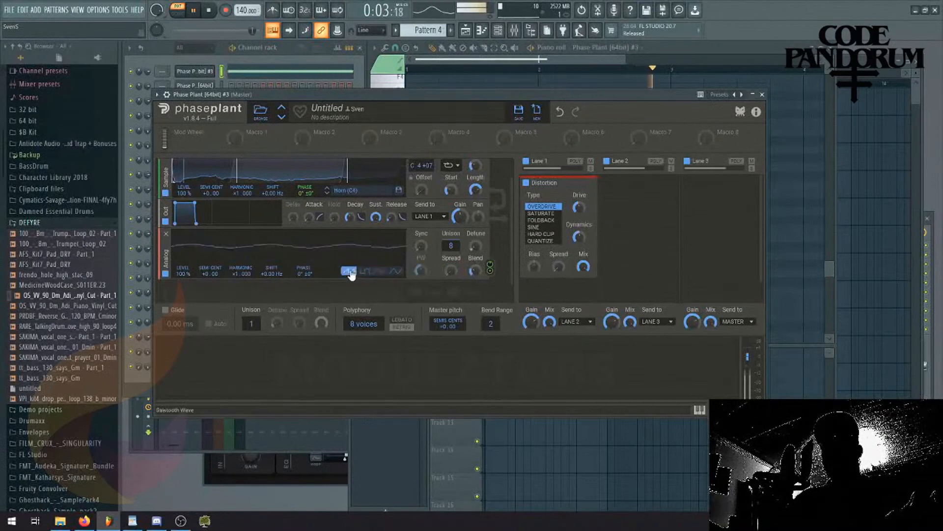
Compare the Distortion effect's types, set it to Saturate, and replay the bass sound.
{"action": "left_click", "coordinate": [541, 213]}
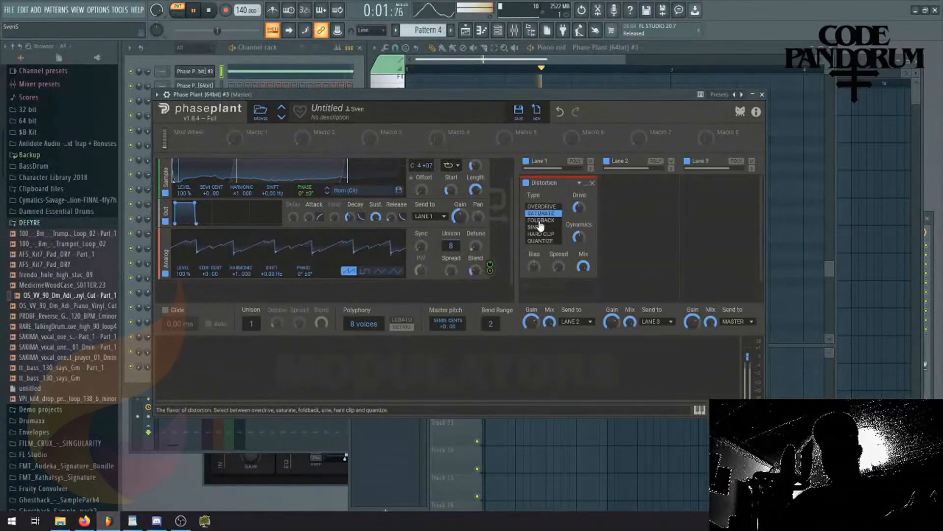
{"action": "left_click", "coordinate": [540, 227]}
{"action": "left_click", "coordinate": [541, 241]}
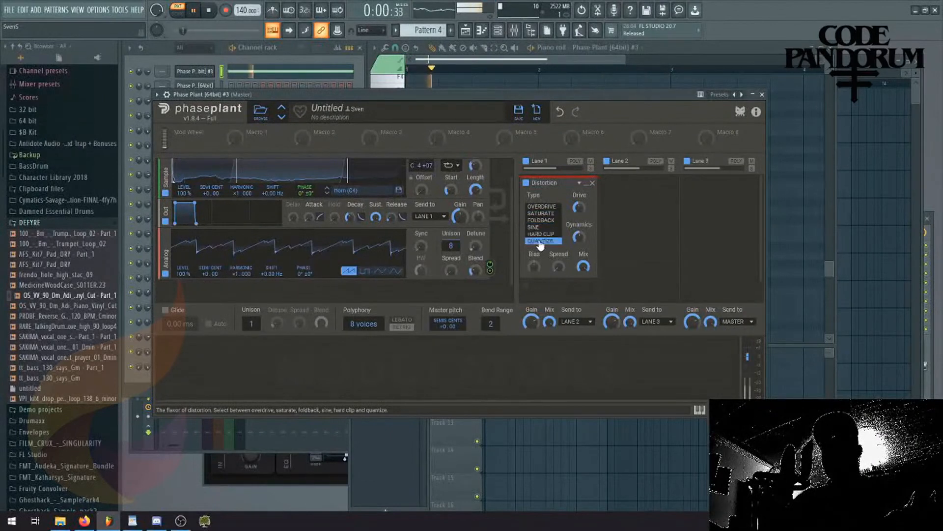
{"action": "left_click", "coordinate": [540, 213]}
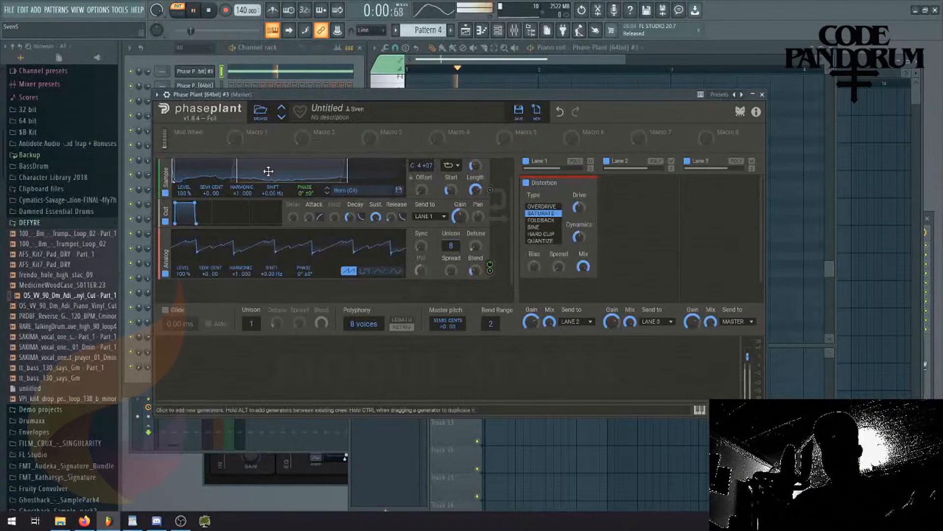
{"action": "scroll", "coordinate": [222, 241], "scroll_direction": "up", "scroll_amount": 1}
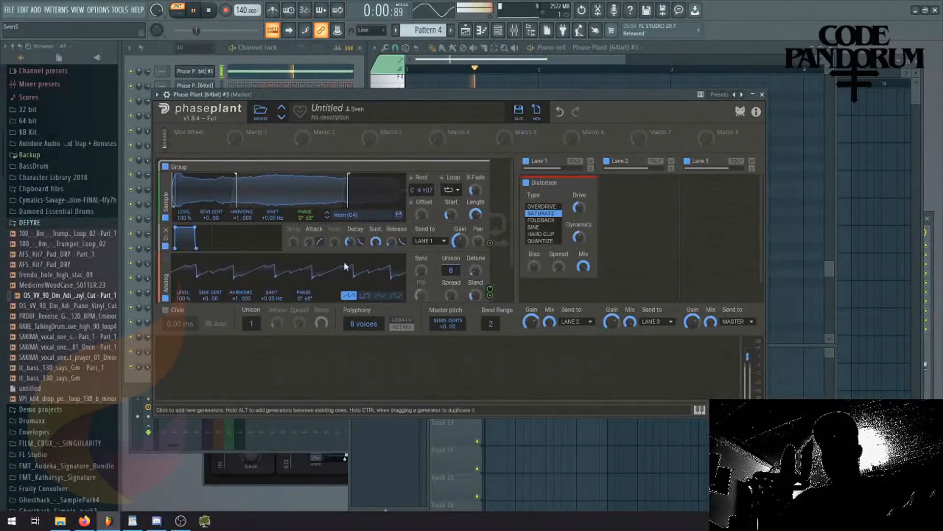
{"action": "key", "text": "space"}
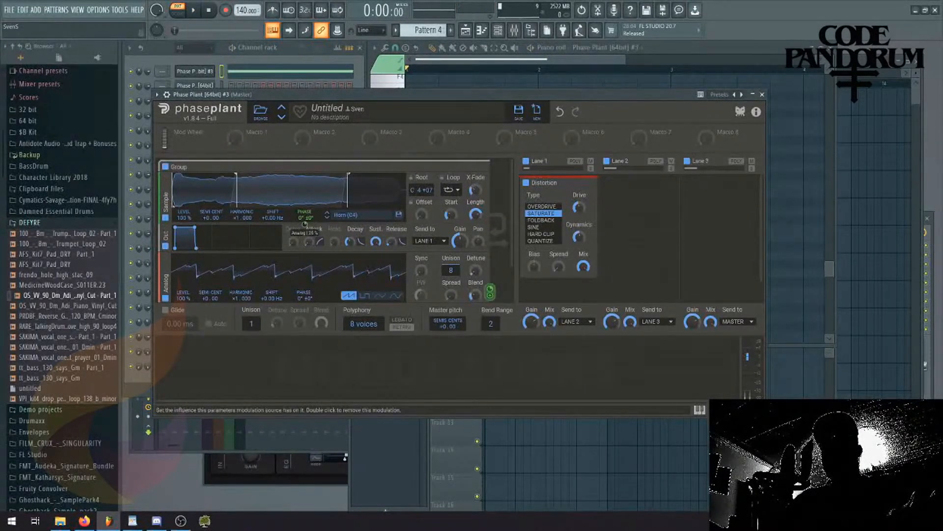
{"action": "key", "text": "space"}
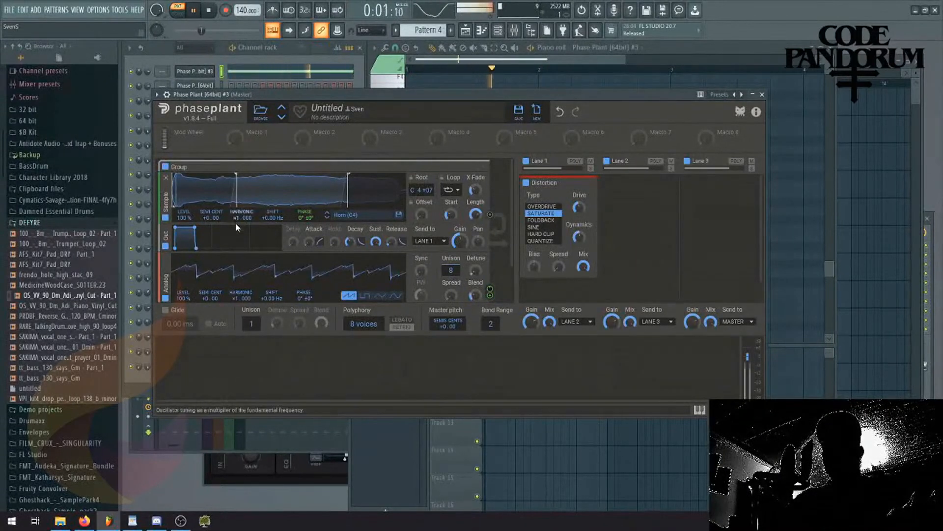
{"action": "key", "text": "space"}
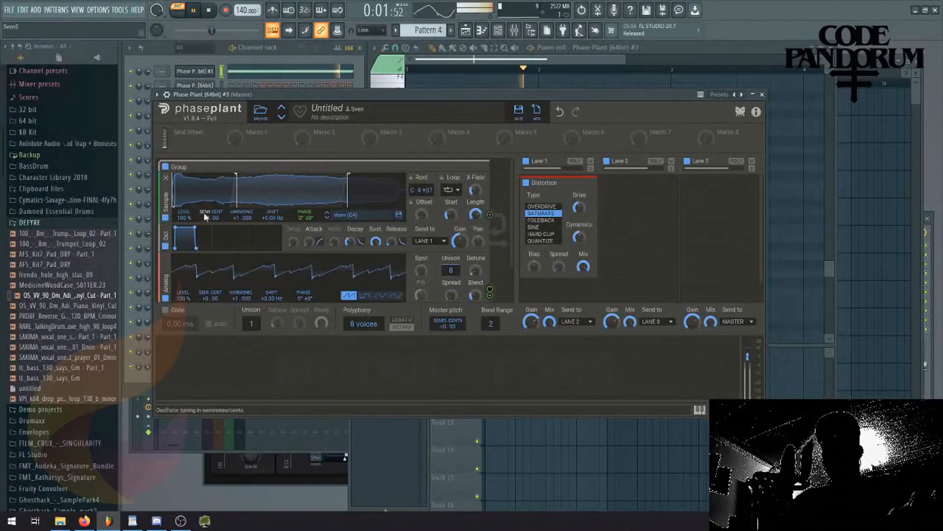
Open the mixer and route the Phase Plant #3 channel to its own free mixer track.
{"action": "left_click", "coordinate": [514, 30]}
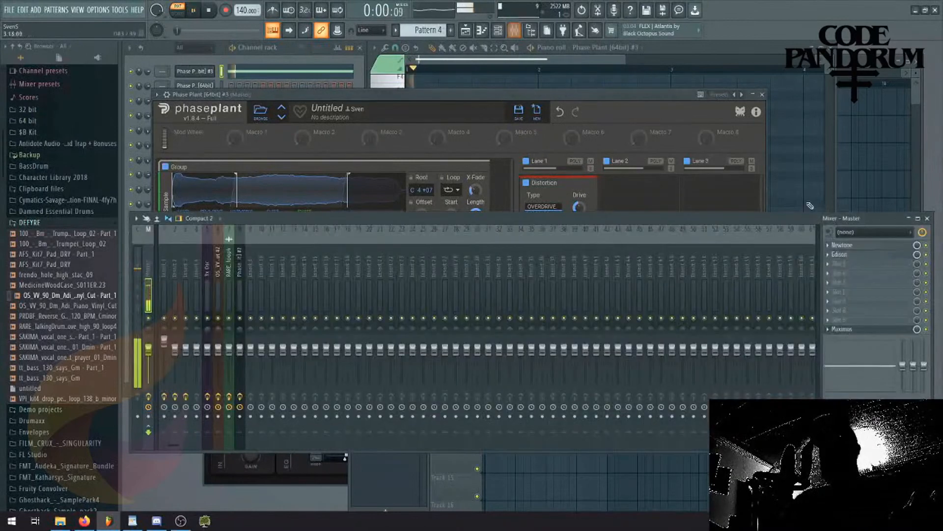
{"action": "key", "text": "space"}
{"action": "left_click", "coordinate": [204, 70]}
{"action": "left_click", "coordinate": [204, 70]}
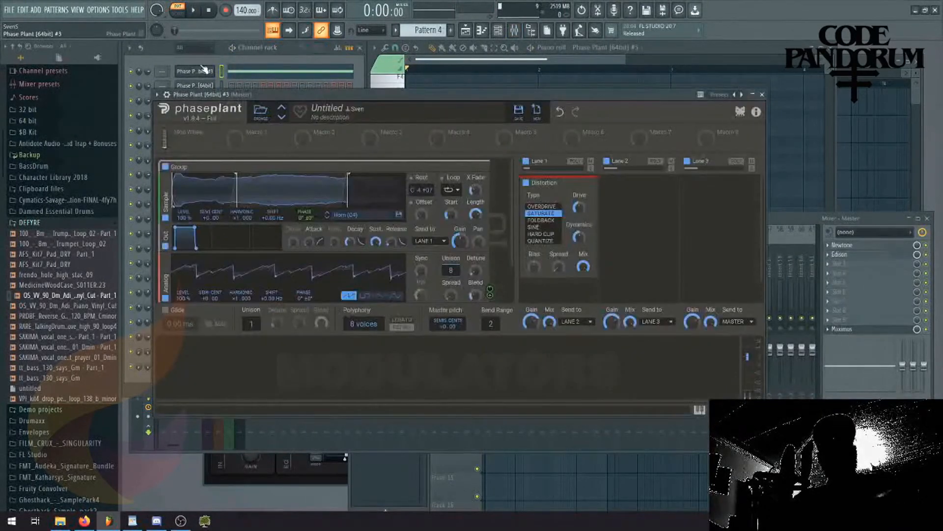
{"action": "key", "text": "ctrl+l"}
Load OTT into the first effect slot of the Phase Plant #3 mixer track and adjust its high-band gain during playback.
{"action": "left_click", "coordinate": [828, 246]}
{"action": "mouse_move", "coordinate": [842, 255]}
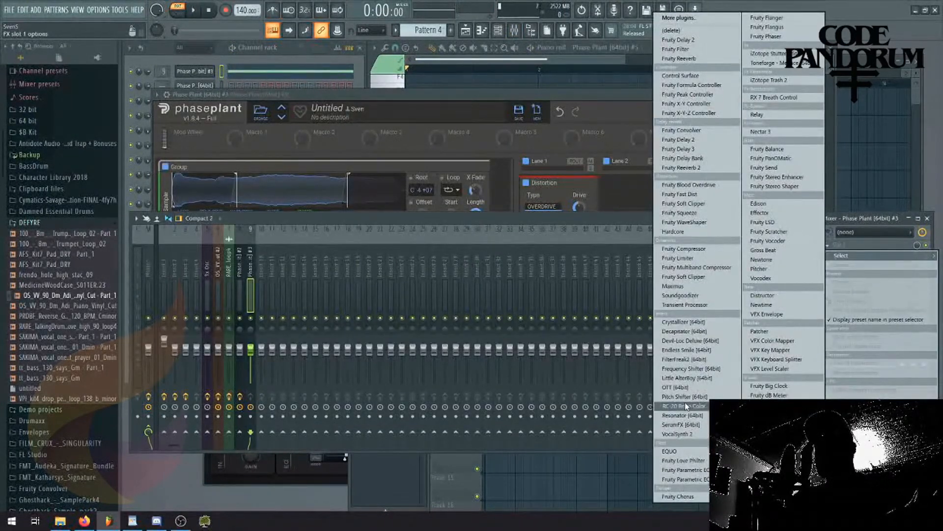
{"action": "left_click", "coordinate": [692, 388]}
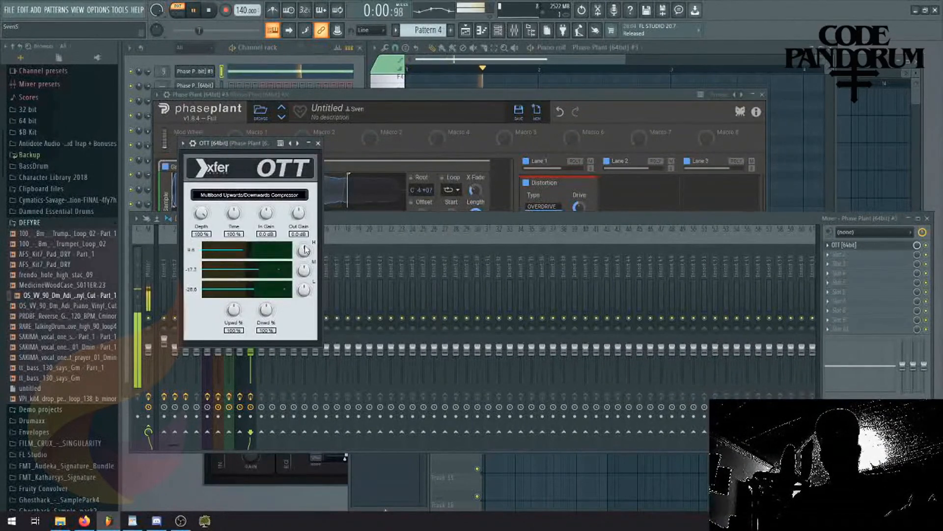
{"action": "key", "text": "space"}
{"action": "left_click_drag", "start_coordinate": [304, 278], "coordinate": [304, 242]}
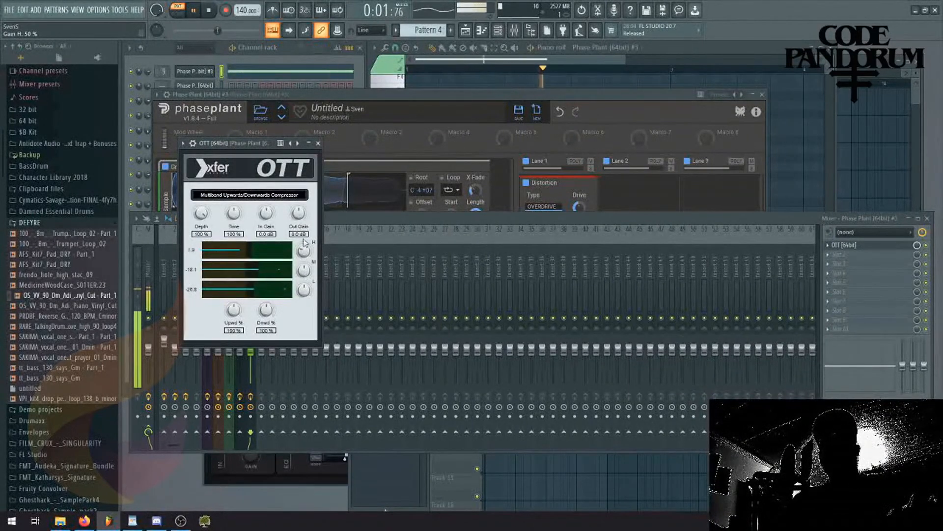
Place a Pattern 4 clip at bar 1 of playlist track 3 and play the arrangement in song mode.
{"action": "left_click", "coordinate": [484, 460]}
{"action": "key", "text": "space"}
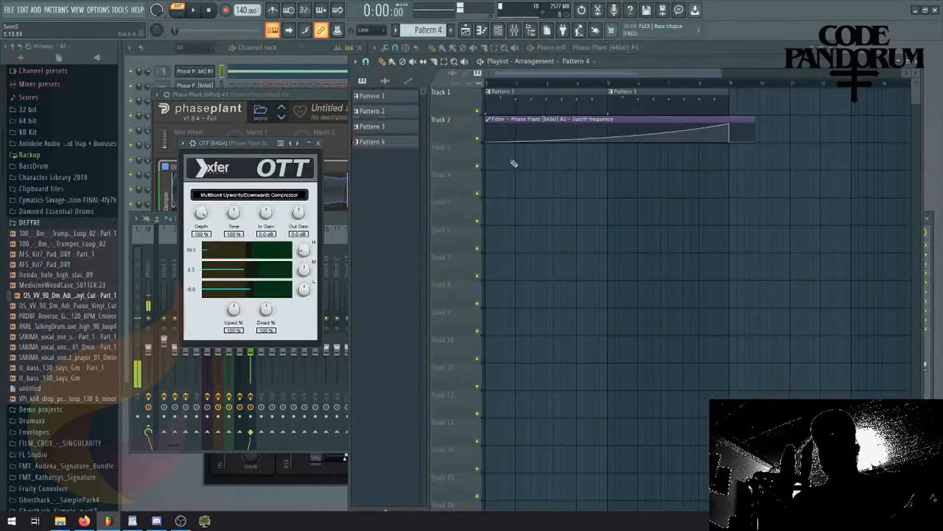
{"action": "left_click_drag", "start_coordinate": [542, 212], "coordinate": [505, 161]}
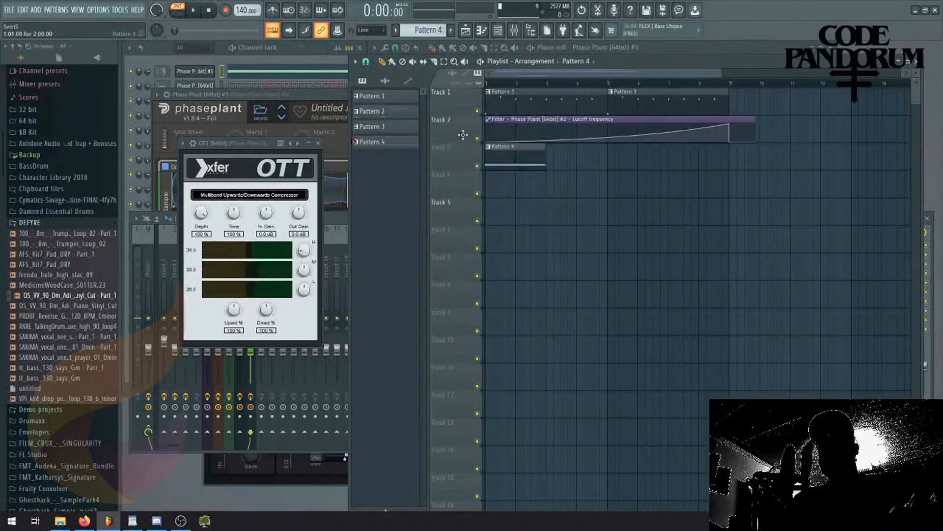
{"action": "left_click", "coordinate": [182, 10]}
{"action": "key", "text": "space"}
Open Pattern 4's notes and add a B2 note at bar 3 and an A#2 note at bar 4, each about one bar long.
{"action": "double_click", "coordinate": [526, 162]}
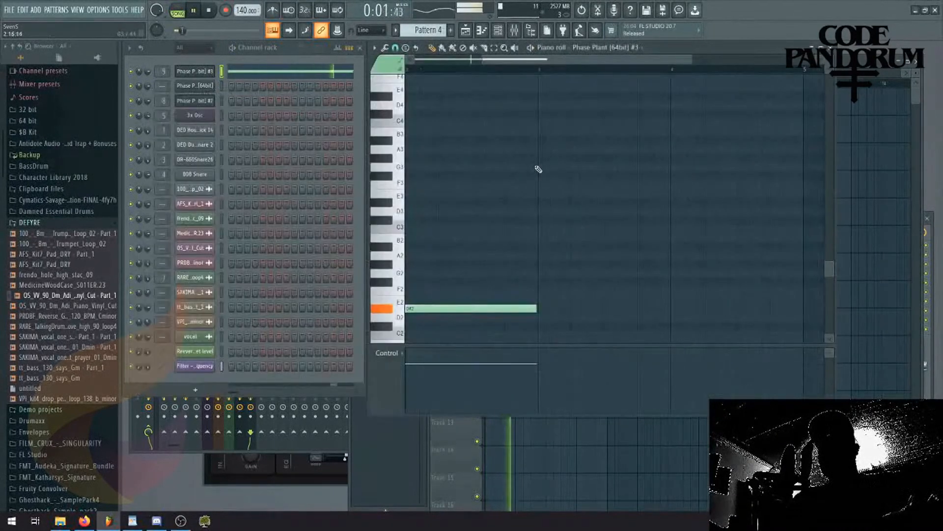
{"action": "left_click_drag", "start_coordinate": [538, 313], "coordinate": [544, 237]}
{"action": "left_click", "coordinate": [541, 299]}
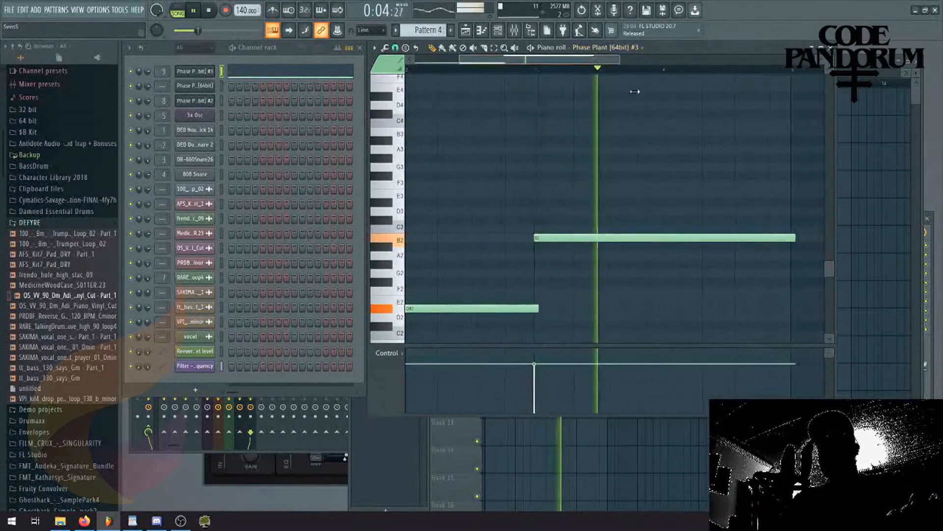
{"action": "left_click_drag", "start_coordinate": [636, 91], "coordinate": [703, 98]}
{"action": "left_click_drag", "start_coordinate": [642, 239], "coordinate": [565, 259]}
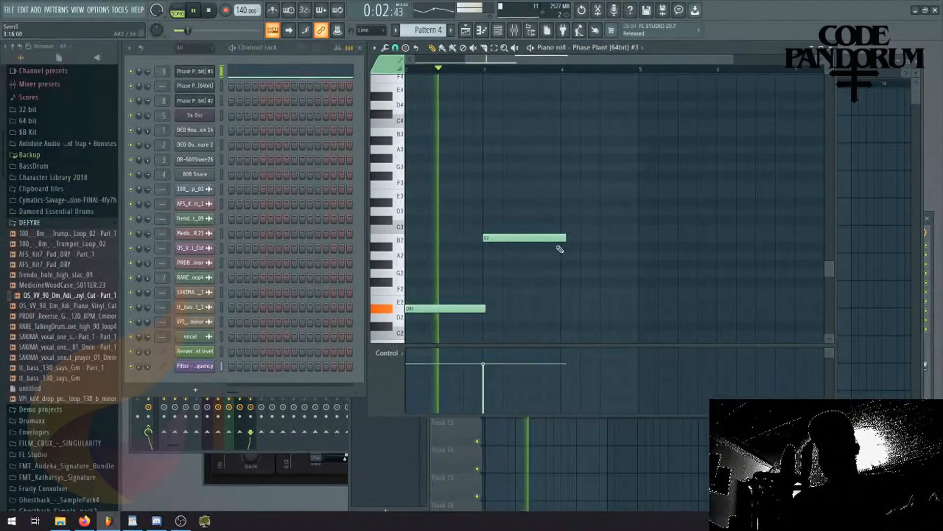
{"action": "left_click", "coordinate": [561, 247]}
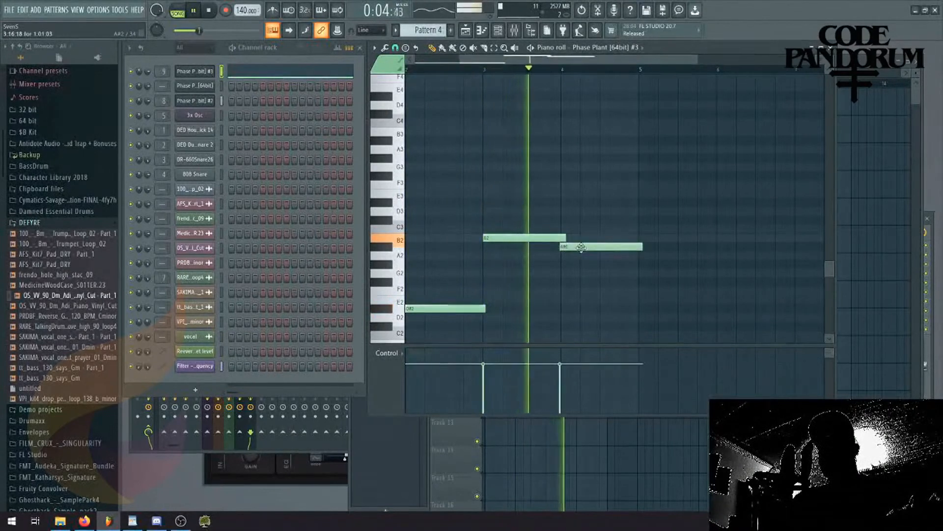
{"action": "left_click_drag", "start_coordinate": [581, 247], "coordinate": [589, 247]}
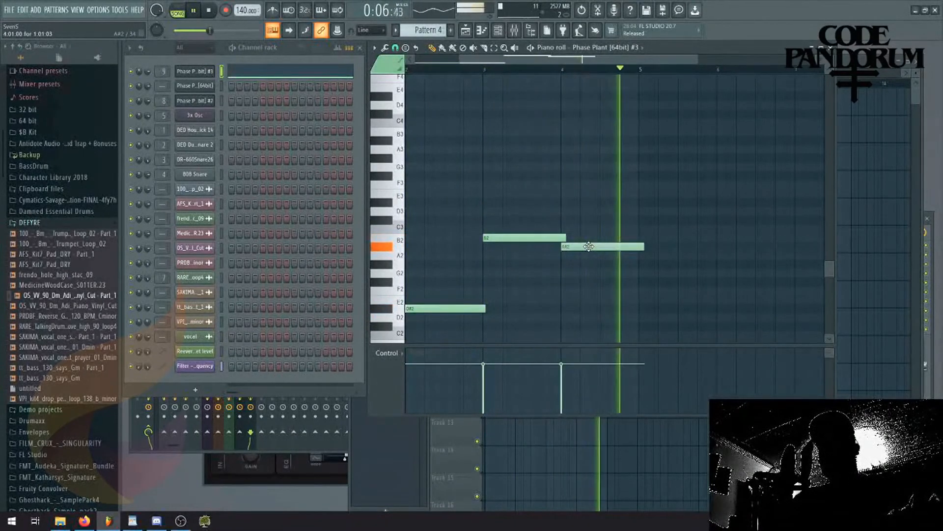
Enable glide in Phase Plant #3 with a time of 80.3 ms and return to the playlist.
{"action": "key", "text": "space"}
{"action": "left_click", "coordinate": [186, 74]}
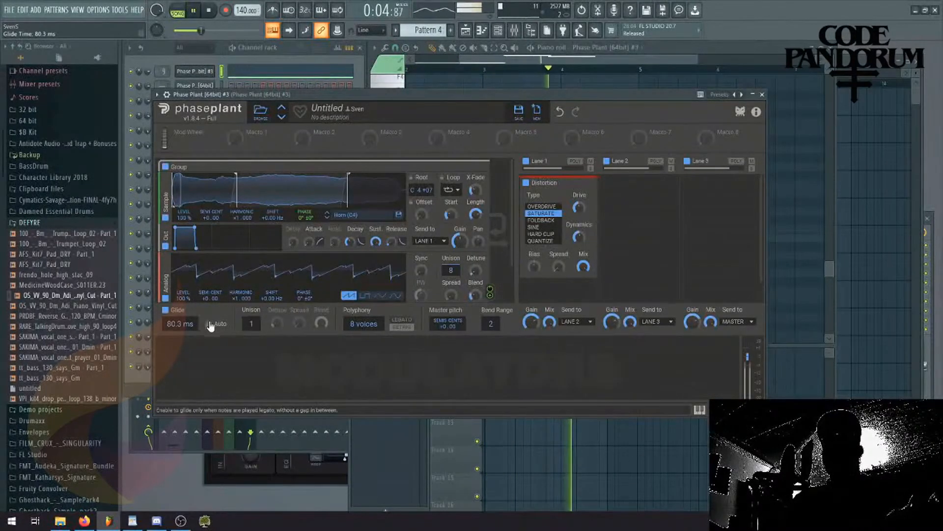
{"action": "key", "text": "F5"}
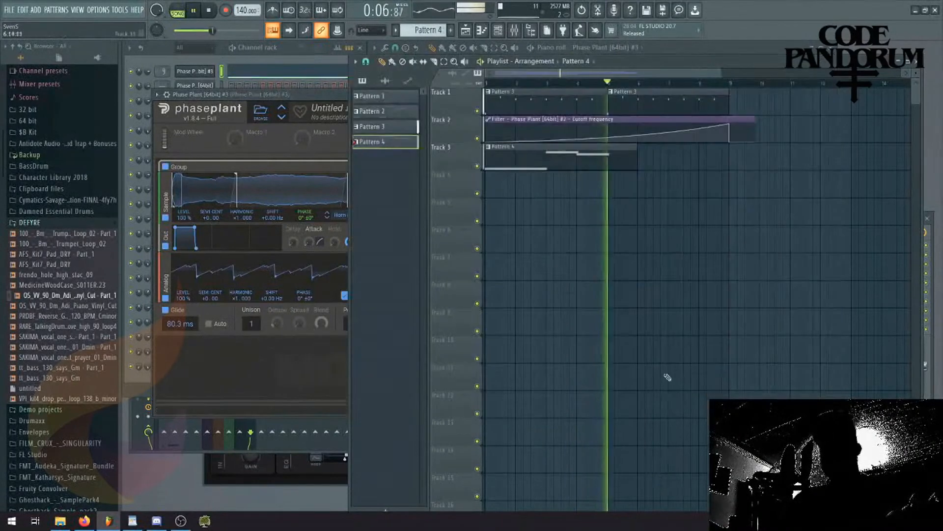
Place a second Pattern 4 clip on track 3 and align it to start at bar 5.
{"action": "key", "text": "space"}
{"action": "key", "text": "space"}
{"action": "left_click", "coordinate": [617, 162]}
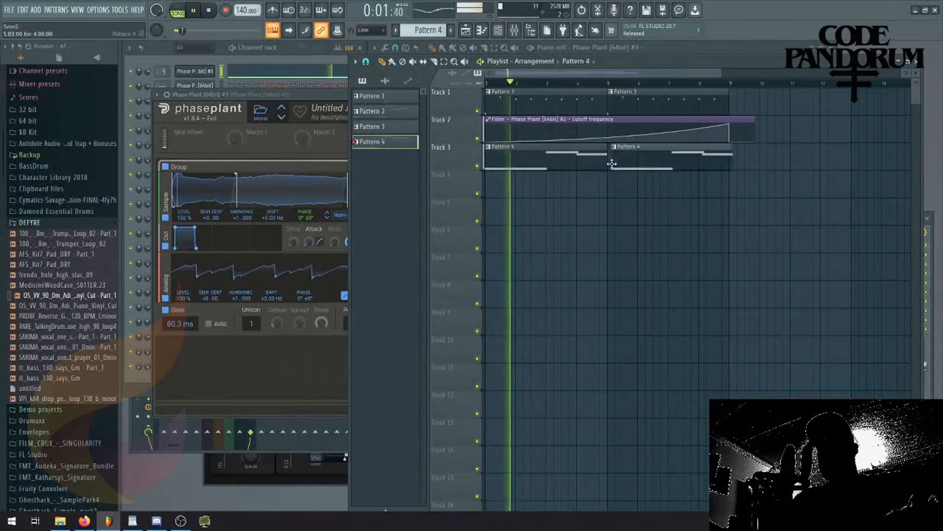
{"action": "left_click_drag", "start_coordinate": [616, 162], "coordinate": [618, 162]}
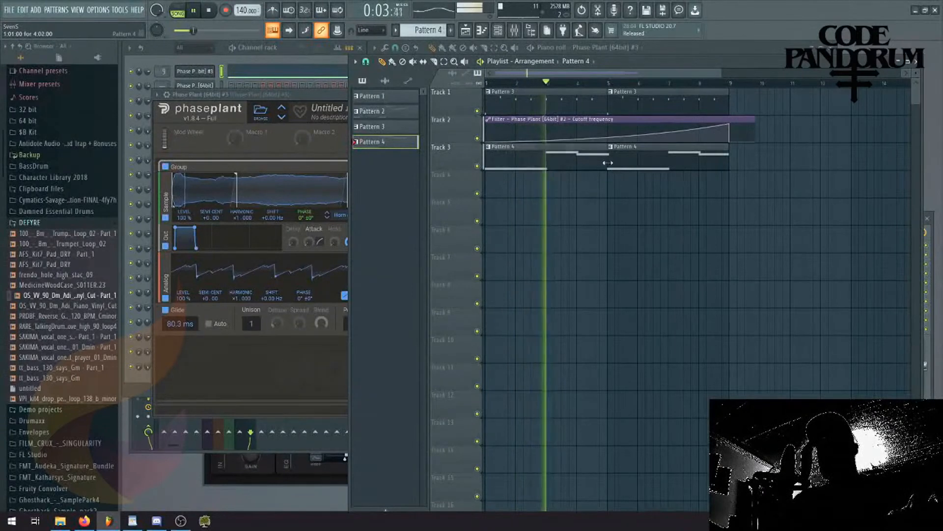
Change the playlist's snap setting and replay the arrangement.
{"action": "left_click", "coordinate": [366, 62]}
{"action": "left_click", "coordinate": [380, 202]}
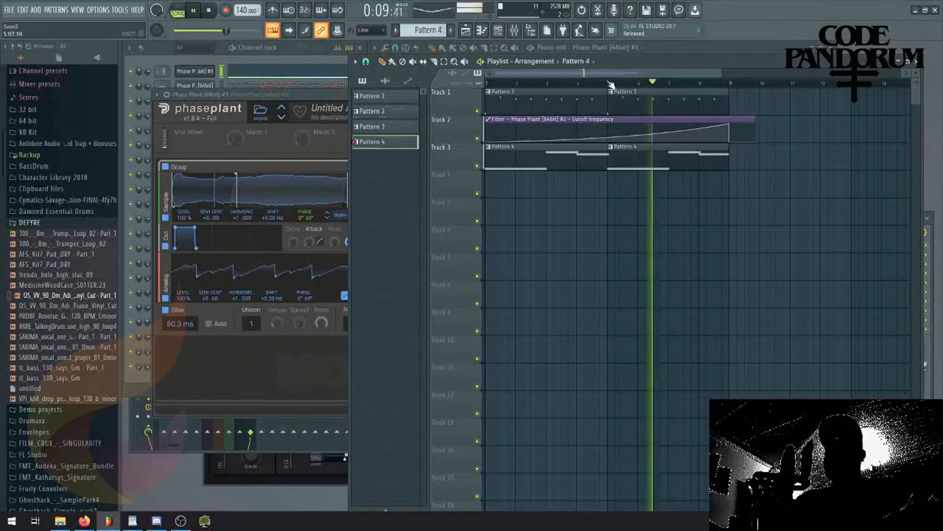
{"action": "left_click_drag", "start_coordinate": [559, 70], "coordinate": [566, 195]}
{"action": "key", "text": "space"}
{"action": "key", "text": "space"}
Open Pattern 3 in the piano roll and move all of Phase Plant #2's stab notes to B5, starting at bar 1.
{"action": "double_click", "coordinate": [506, 104]}
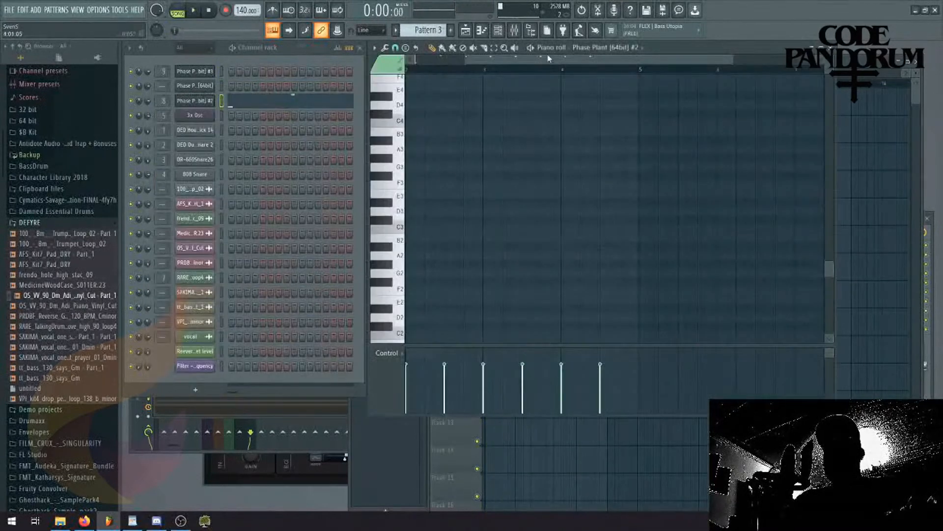
{"action": "left_click_drag", "start_coordinate": [549, 58], "coordinate": [257, 156]}
{"action": "scroll", "coordinate": [513, 204], "scroll_direction": "up", "scroll_amount": 6}
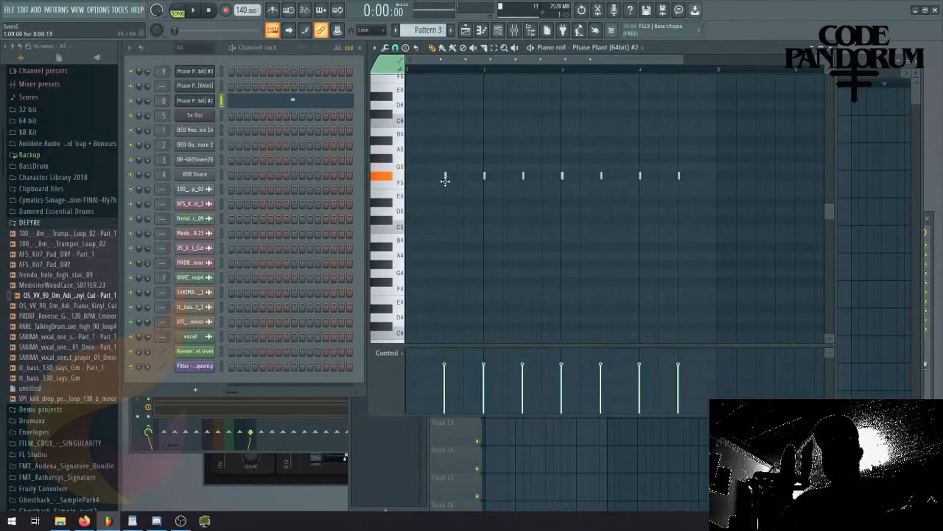
{"action": "left_click_drag", "start_coordinate": [706, 118], "coordinate": [407, 226]}
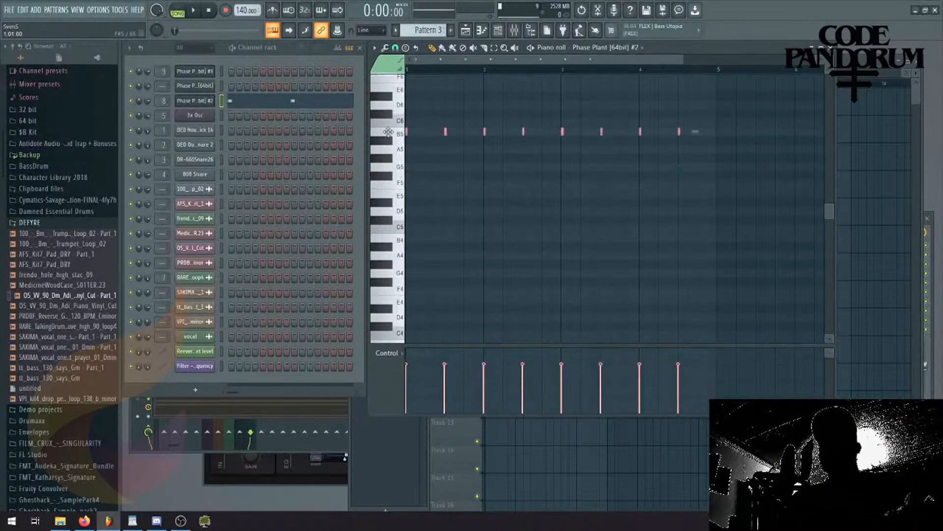
Return to the playlist and readjust its snap setting while the arrangement plays with the transposed stabs.
{"action": "key", "text": "space"}
{"action": "key", "text": "F5"}
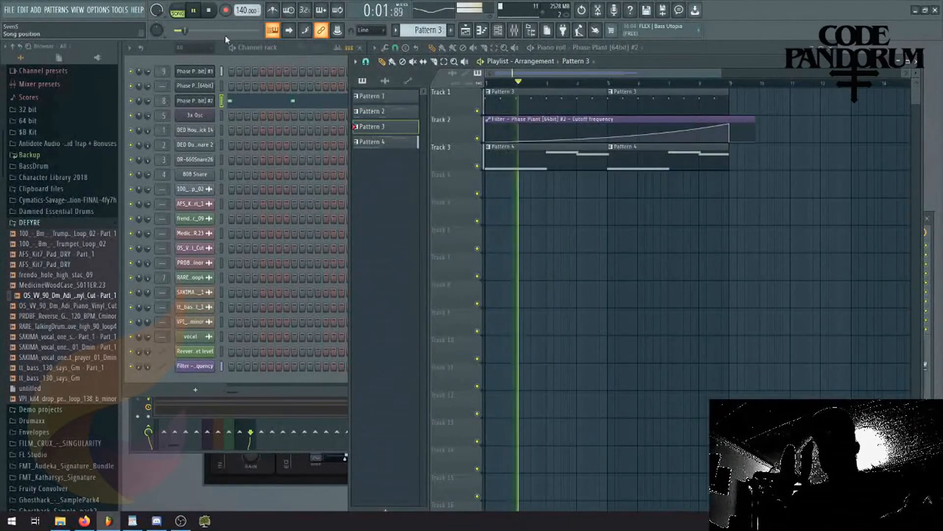
{"action": "left_click", "coordinate": [366, 61]}
{"action": "left_click", "coordinate": [378, 201]}
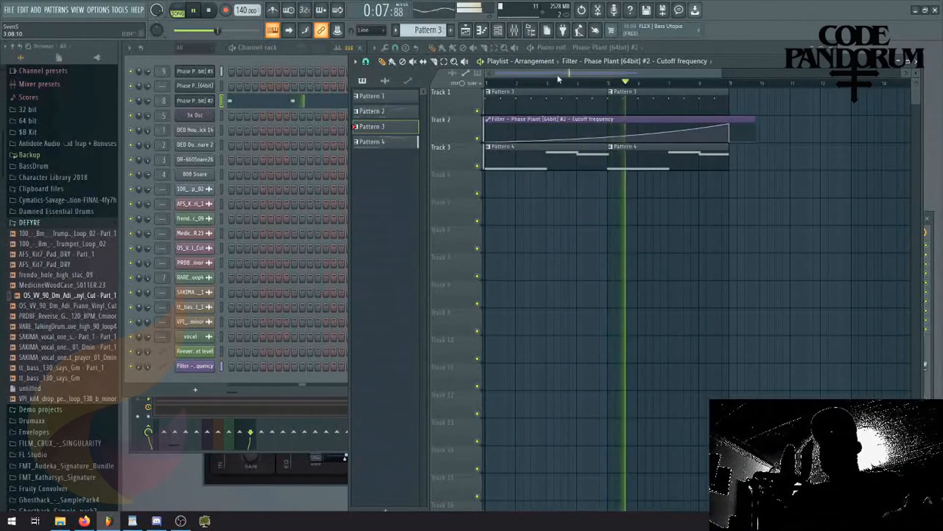
{"action": "left_click_drag", "start_coordinate": [558, 76], "coordinate": [568, 76]}
{"action": "left_click_drag", "start_coordinate": [589, 138], "coordinate": [588, 140]}
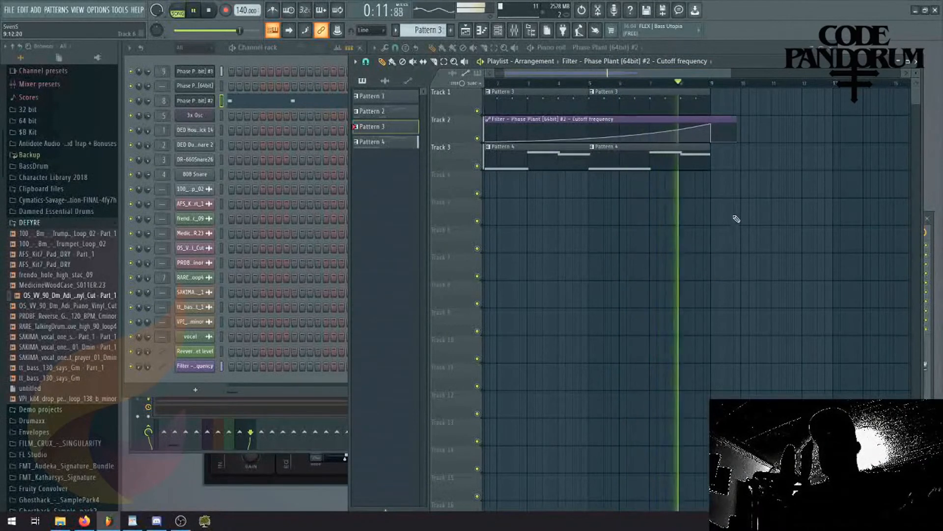
Select all clips on tracks 1 to 3 and duplicate them after the originals, at about bar 9.
{"action": "left_click_drag", "start_coordinate": [737, 219], "coordinate": [489, 101]}
{"action": "key", "text": "ctrl+b"}
{"action": "key", "text": "space"}
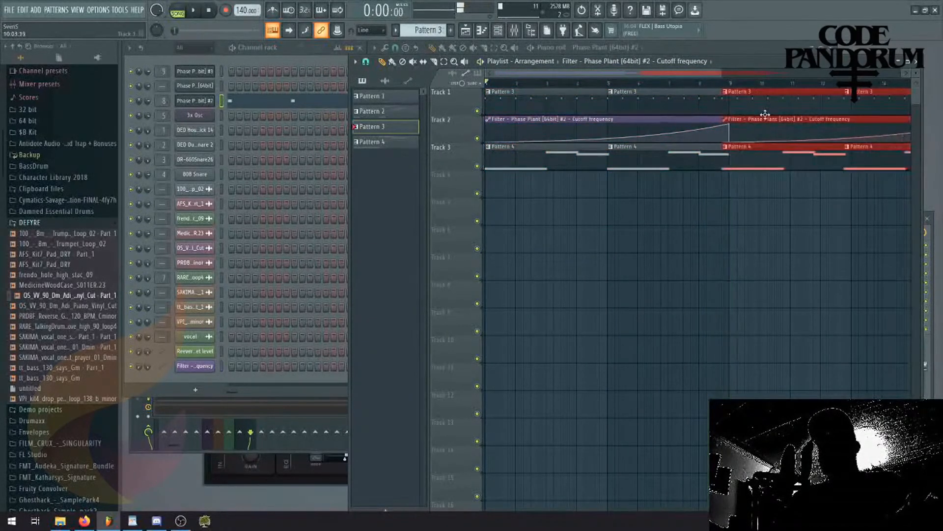
{"action": "key", "text": "space"}
Open Pattern 4's Phase Plant #3 bass, play the pattern, and load Fruity Parametric EQ 2 in slot 3 of its mixer track.
{"action": "double_click", "coordinate": [564, 160]}
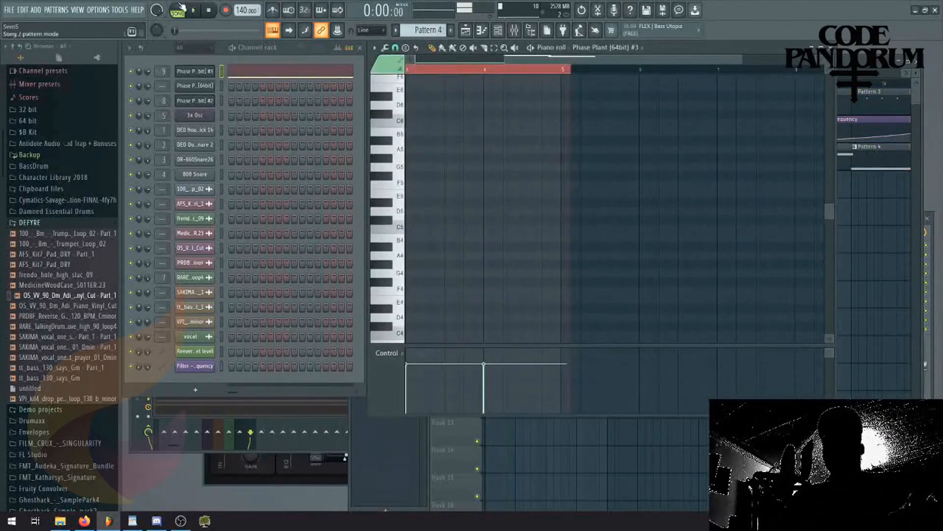
{"action": "left_click", "coordinate": [197, 72]}
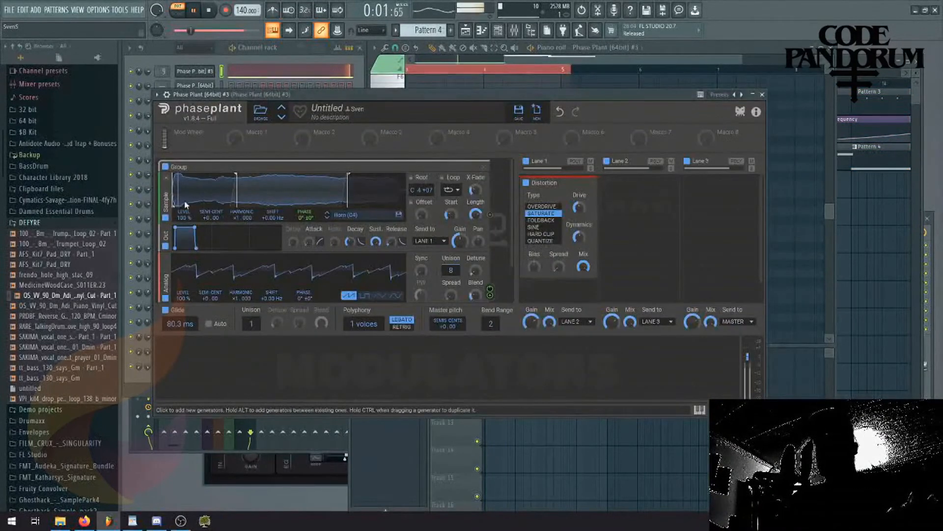
{"action": "left_click", "coordinate": [600, 198]}
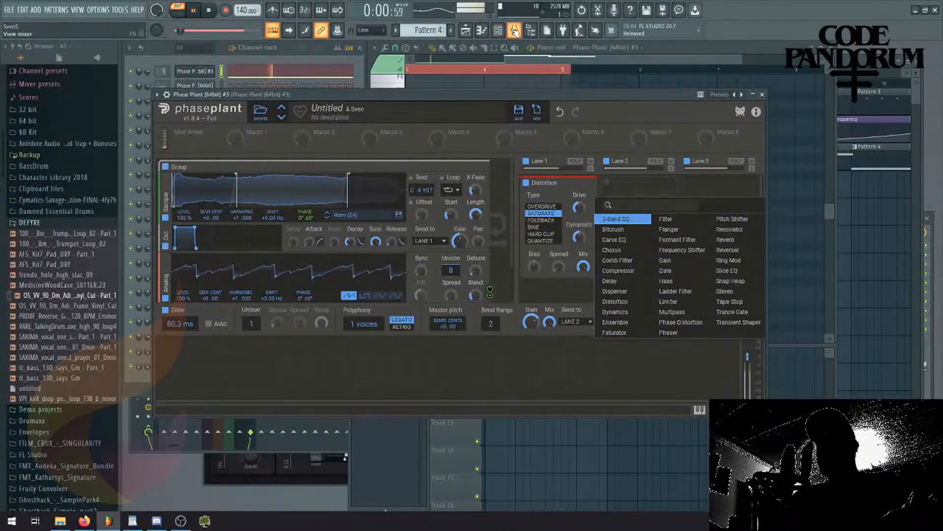
{"action": "left_click", "coordinate": [515, 30]}
{"action": "left_click", "coordinate": [829, 264]}
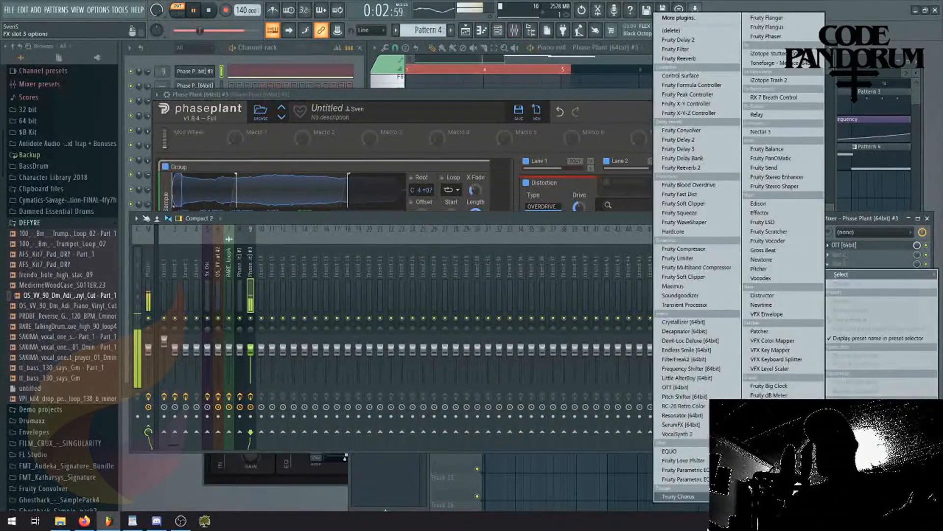
{"action": "left_click", "coordinate": [688, 479]}
Boost the bass EQ's band 1 by about 6 dB near 67 Hz, and slightly raise mid band 4 and high band 7.
{"action": "left_click_drag", "start_coordinate": [248, 246], "coordinate": [251, 228]}
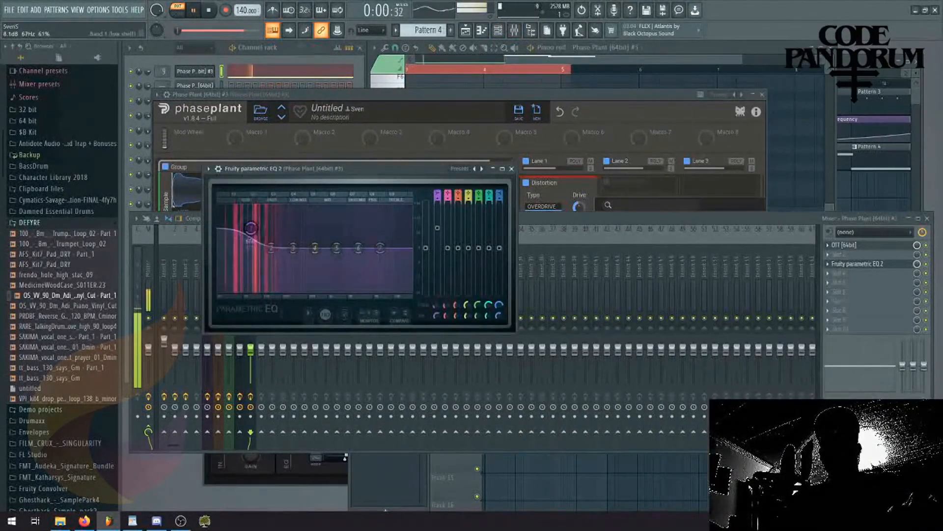
{"action": "left_click_drag", "start_coordinate": [315, 248], "coordinate": [318, 240]}
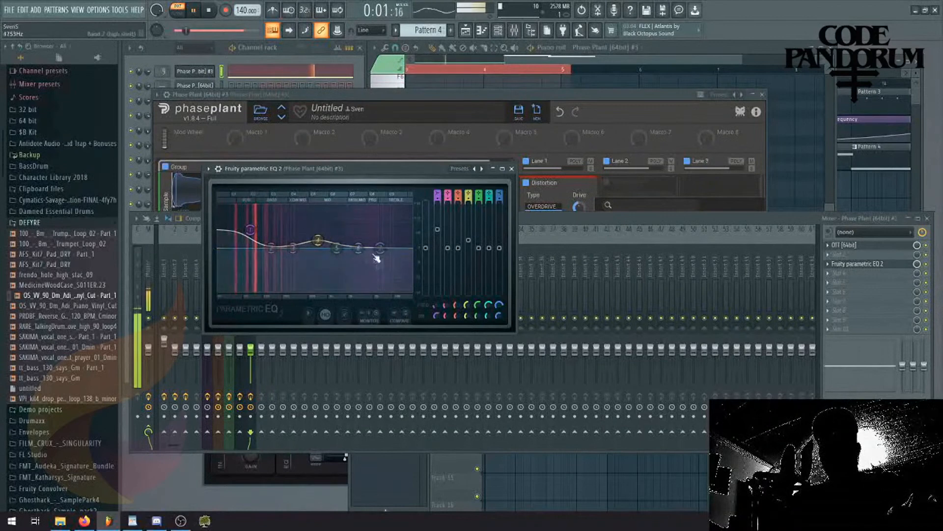
{"action": "left_click_drag", "start_coordinate": [380, 248], "coordinate": [379, 242]}
Return to Phase Plant #3 and try the brass samples Horn (D3), Horn (C2) and Horn (A1) in its sample generator.
{"action": "left_click", "coordinate": [331, 102]}
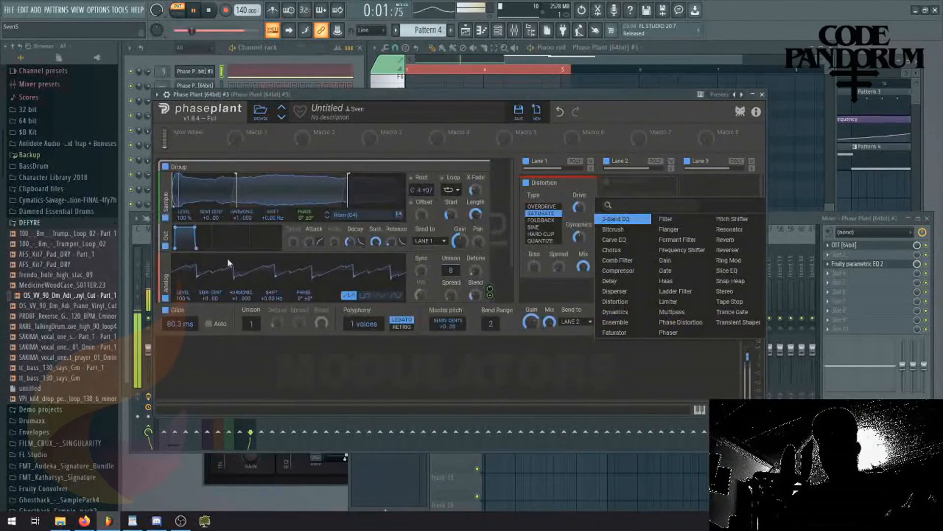
{"action": "left_click", "coordinate": [348, 225]}
{"action": "left_click", "coordinate": [359, 219]}
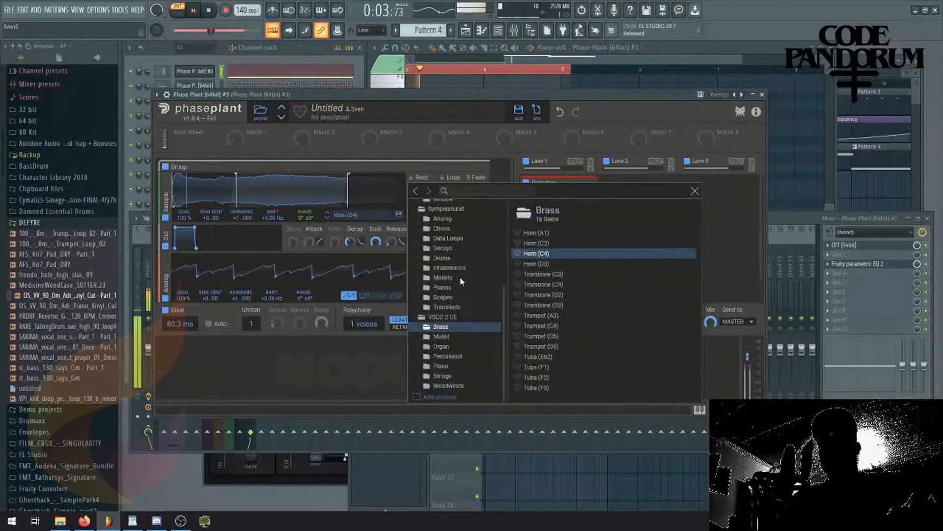
{"action": "left_click", "coordinate": [539, 264]}
{"action": "left_click", "coordinate": [537, 245]}
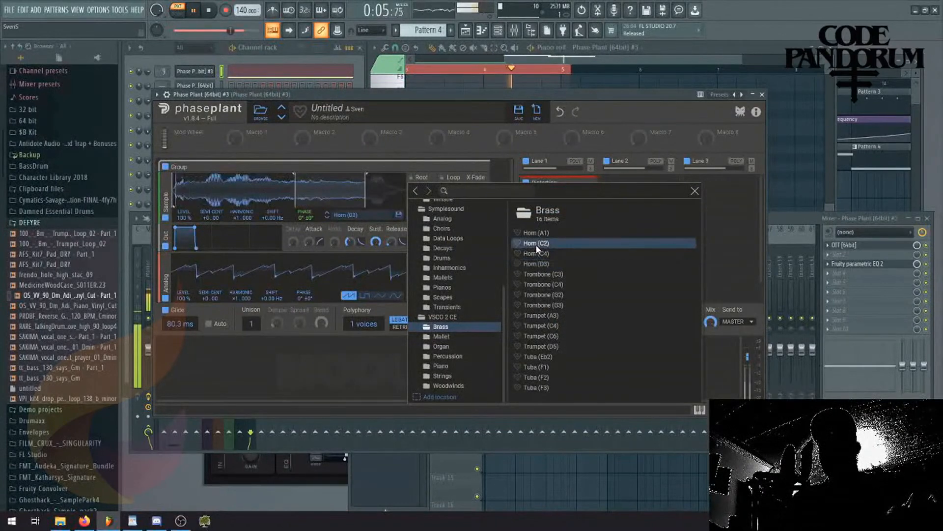
{"action": "left_click", "coordinate": [532, 234]}
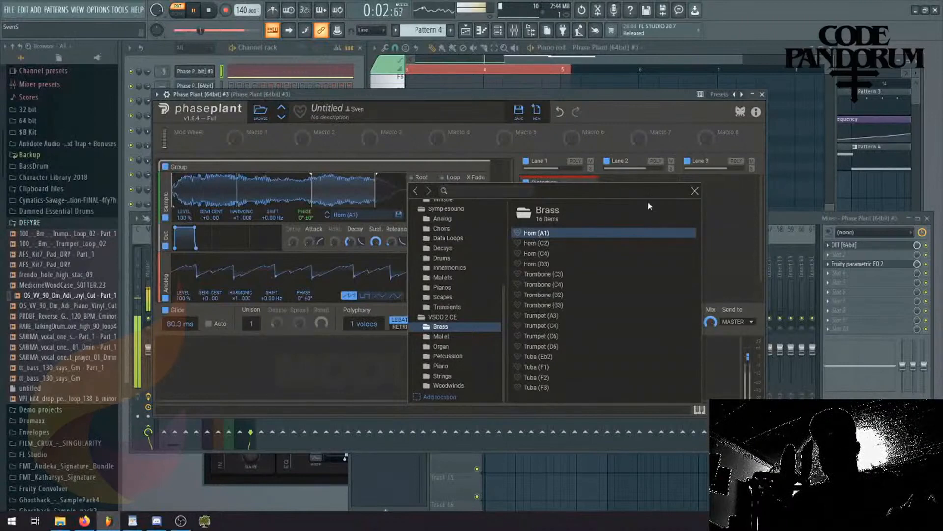
{"action": "left_click", "coordinate": [695, 191]}
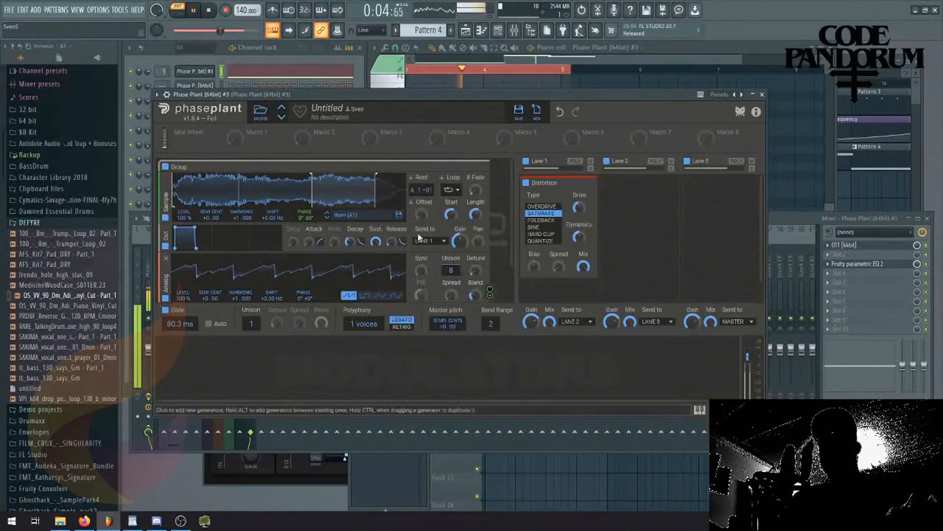
Audition Trombone (C3), Trumpet (A3), Trumpet (C6) and Trumpet (D5) as the brass sample in Phase Plant #3's sample generator.
{"action": "left_click", "coordinate": [357, 218]}
{"action": "left_click", "coordinate": [561, 274]}
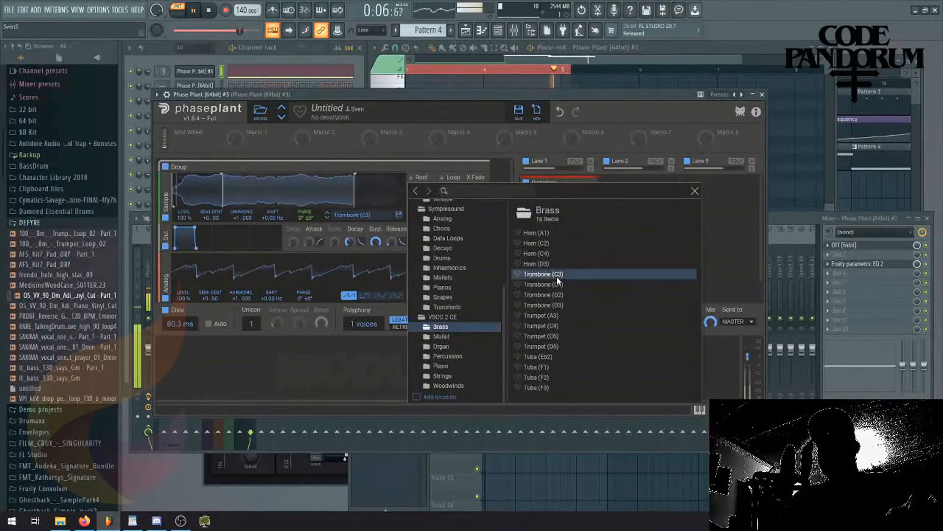
{"action": "left_click", "coordinate": [544, 315]}
{"action": "left_click", "coordinate": [542, 336]}
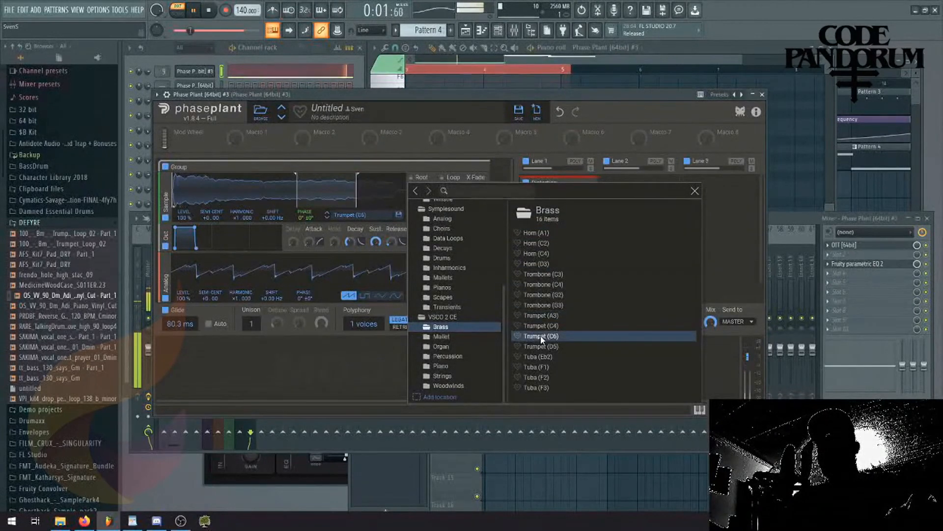
{"action": "left_click", "coordinate": [536, 347]}
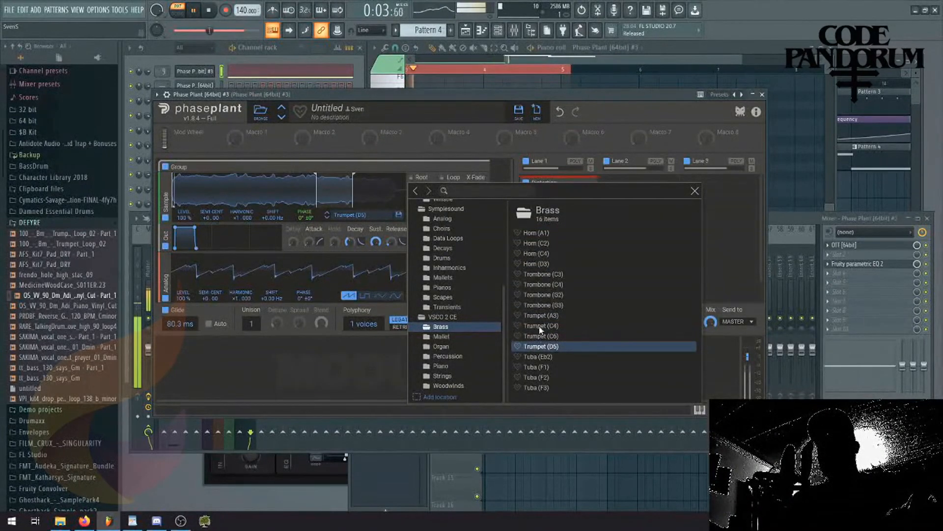
Close the sample browser and insert Fruity Fast Dist before Fruity parametric EQ 2 on the Phase Plant #3 mixer track.
{"action": "left_click", "coordinate": [694, 191]}
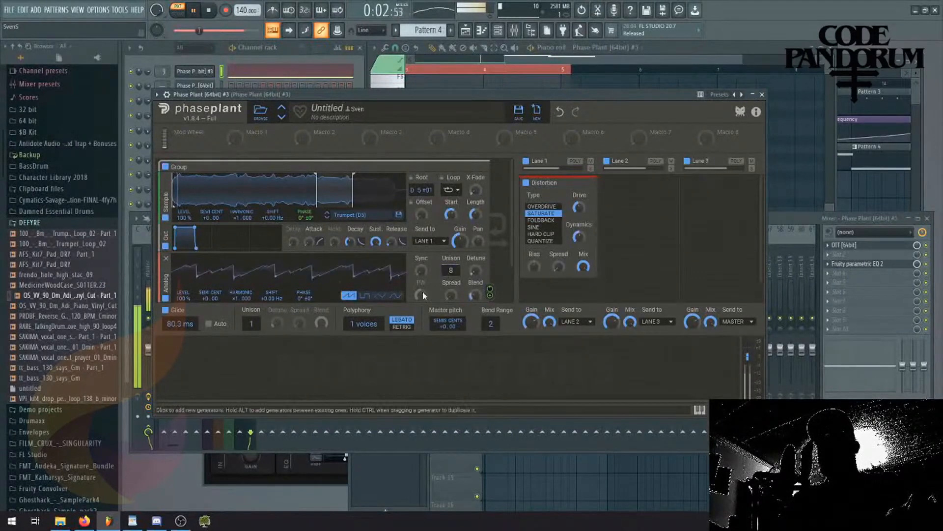
{"action": "left_click", "coordinate": [851, 222]}
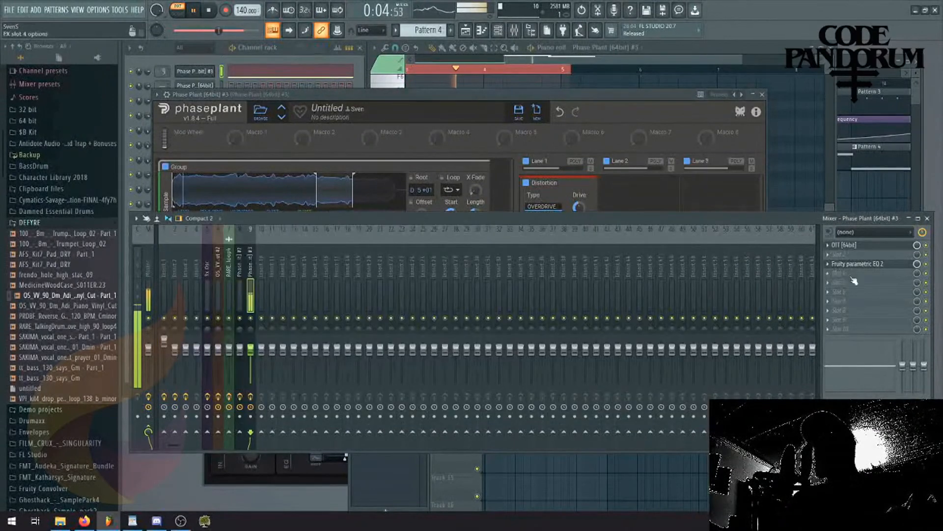
{"action": "left_click", "coordinate": [852, 275]}
{"action": "left_click", "coordinate": [689, 194]}
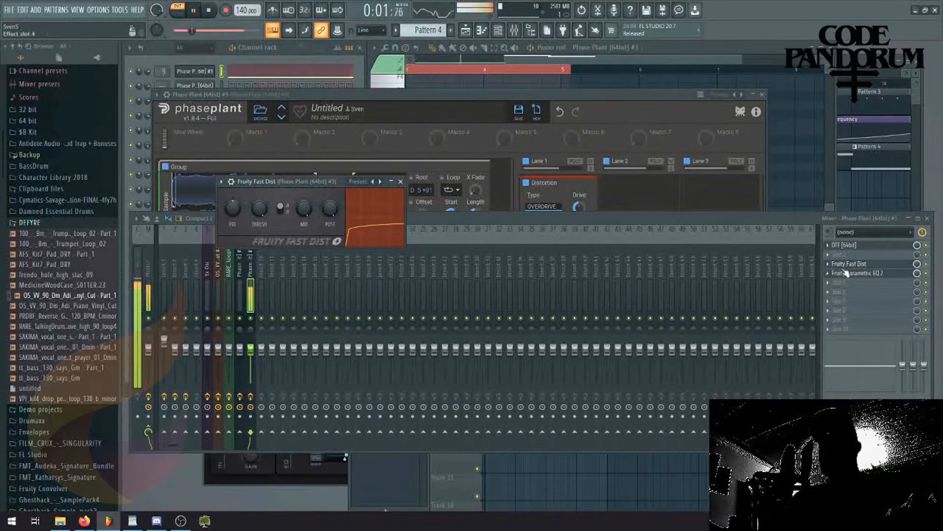
Lower the main level of Fruity parametric EQ 2 on the Phase Plant #3 track to about -4.4 dB.
{"action": "left_click", "coordinate": [846, 273]}
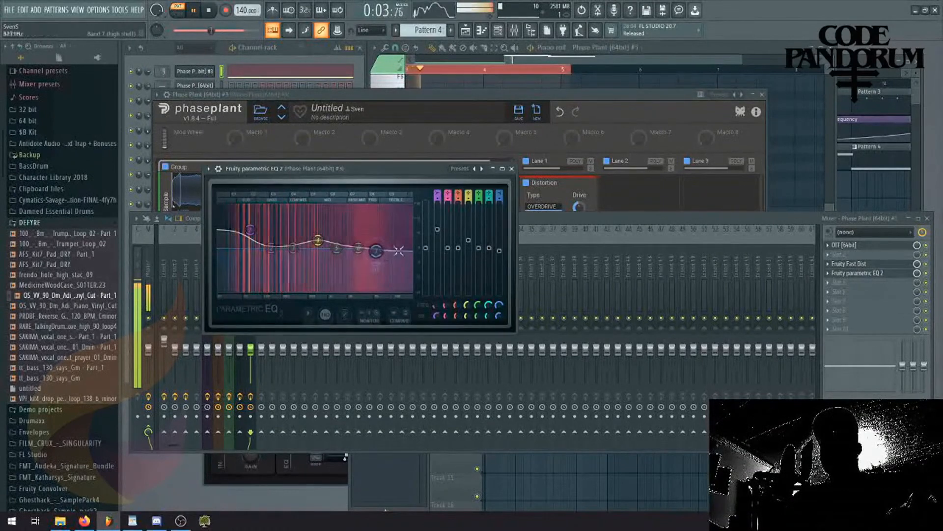
{"action": "left_click_drag", "start_coordinate": [426, 248], "coordinate": [425, 259]}
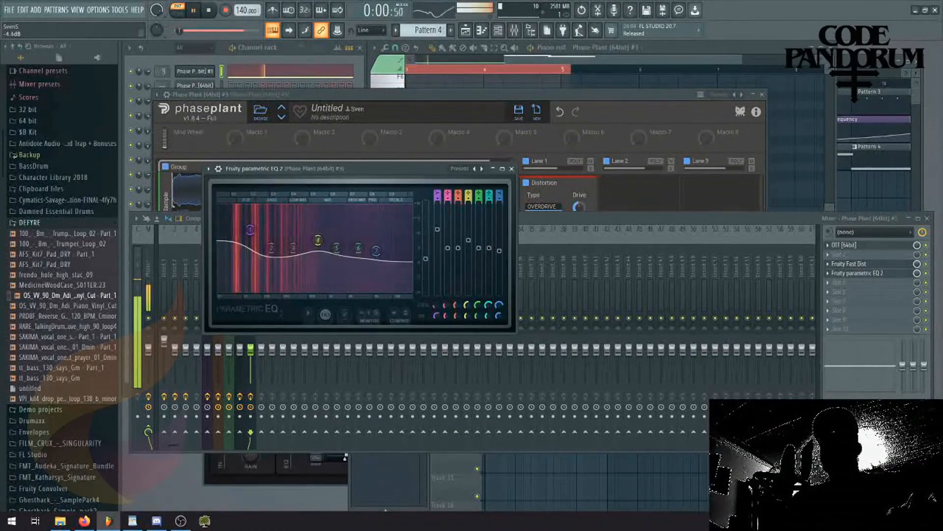
{"action": "left_click", "coordinate": [343, 94]}
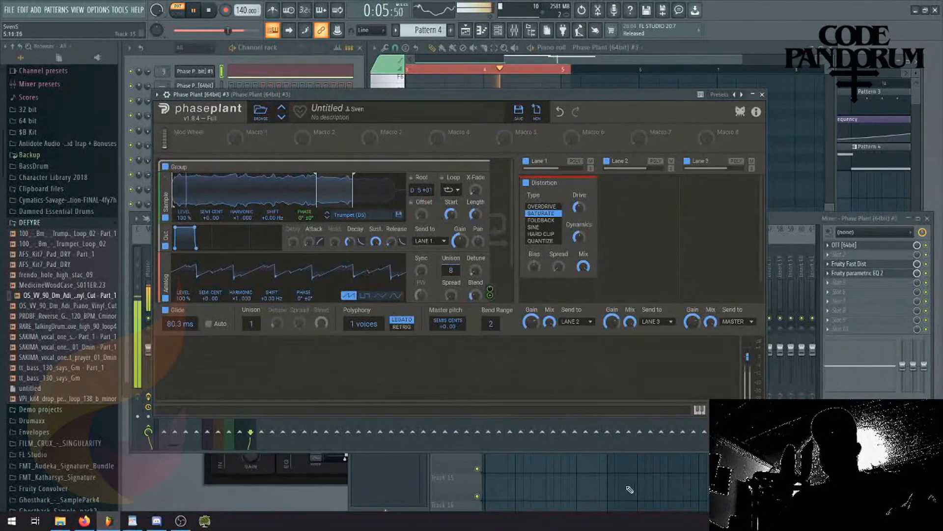
Delete the second filter cutoff automation clip from Track 2, set the playlist snap to Beat, and stop playback.
{"action": "left_click", "coordinate": [586, 480]}
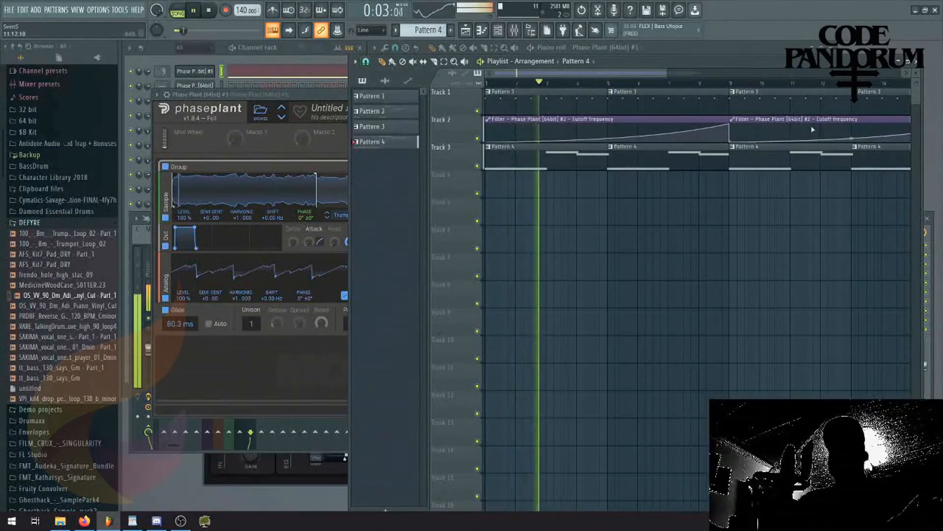
{"action": "right_click", "coordinate": [798, 120]}
{"action": "left_click_drag", "start_coordinate": [608, 136], "coordinate": [609, 134]}
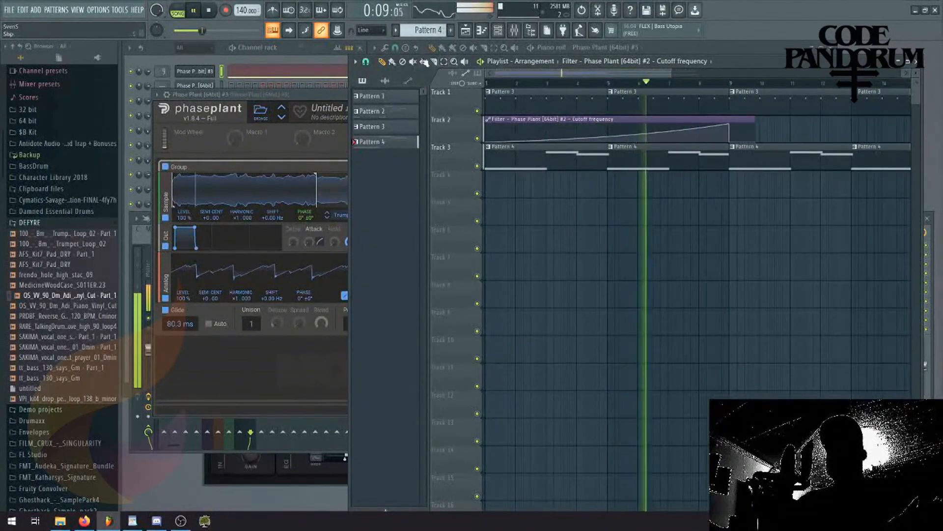
{"action": "left_click", "coordinate": [365, 61]}
{"action": "left_click", "coordinate": [382, 211]}
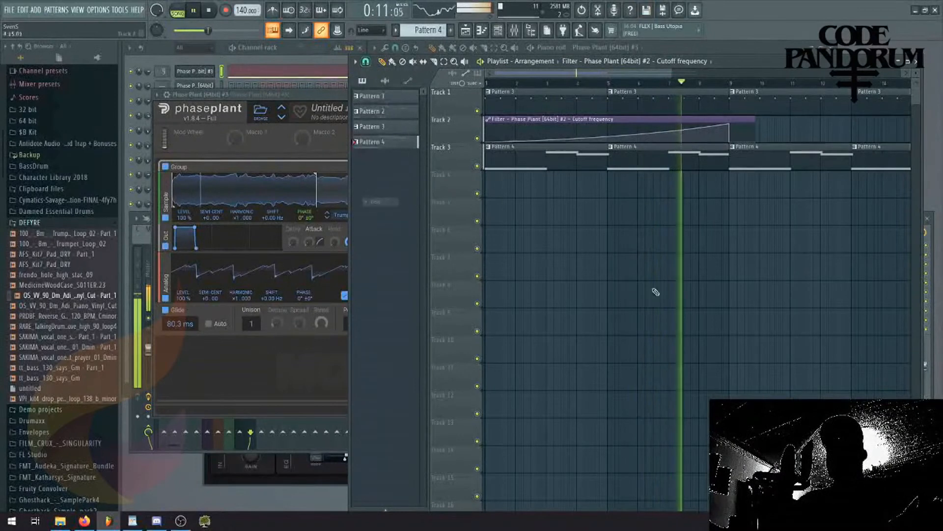
{"action": "left_click_drag", "start_coordinate": [675, 72], "coordinate": [737, 73]}
{"action": "key", "text": "space"}
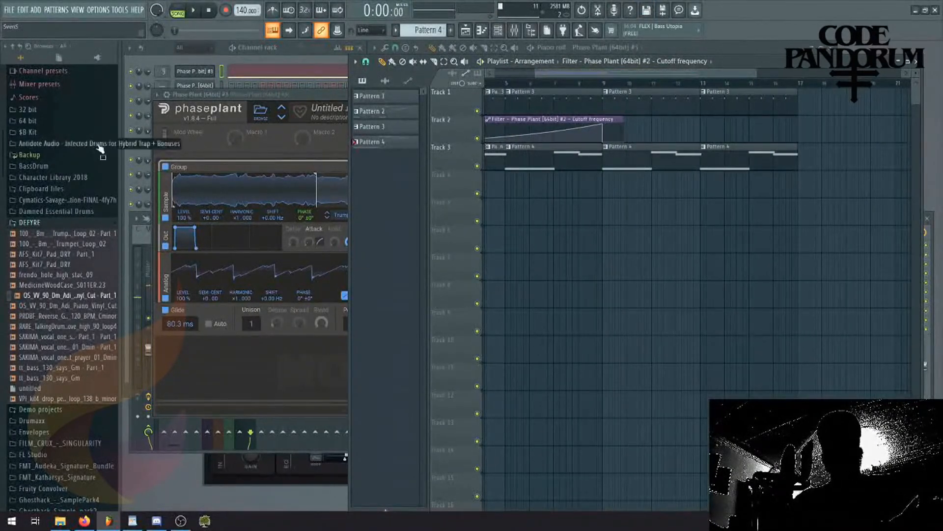
Examine the audio clip samples in the channel rack, including the stac, vocal, bass, pad, trumpet and reverse guitar samples.
{"action": "left_click", "coordinate": [159, 54]}
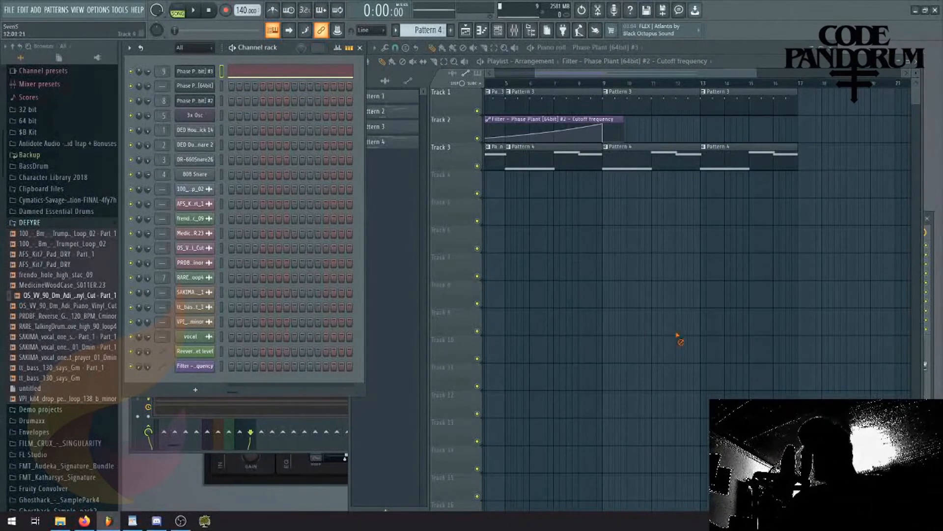
{"action": "left_click", "coordinate": [681, 341]}
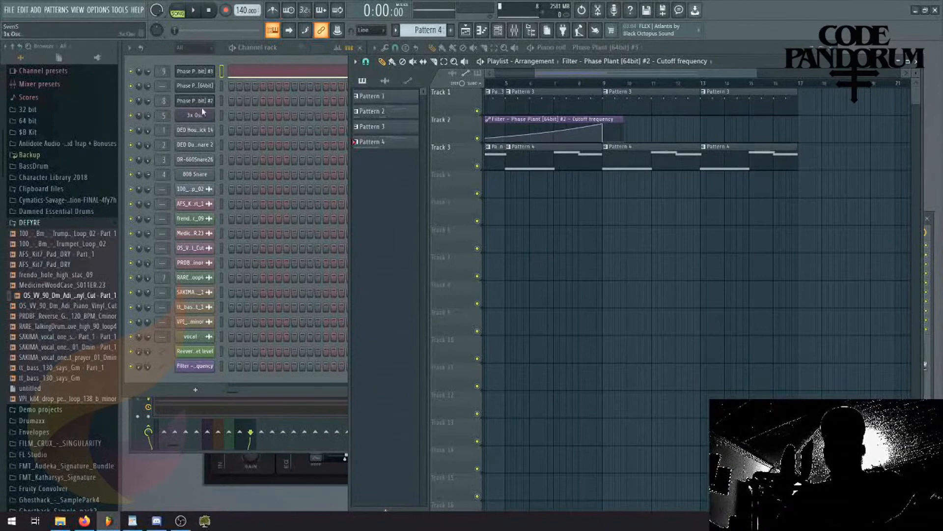
{"action": "left_click", "coordinate": [172, 62]}
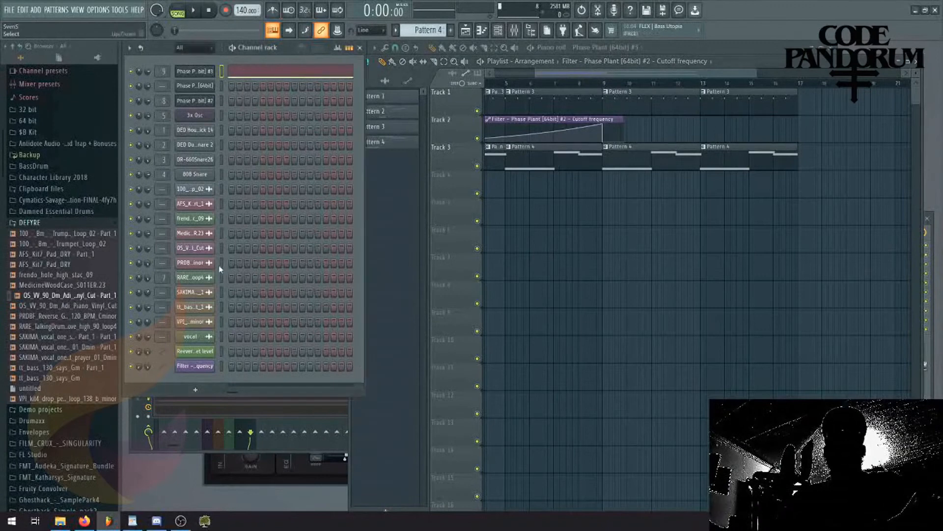
{"action": "left_click", "coordinate": [195, 219]}
{"action": "left_click_drag", "start_coordinate": [196, 95], "coordinate": [359, 95]}
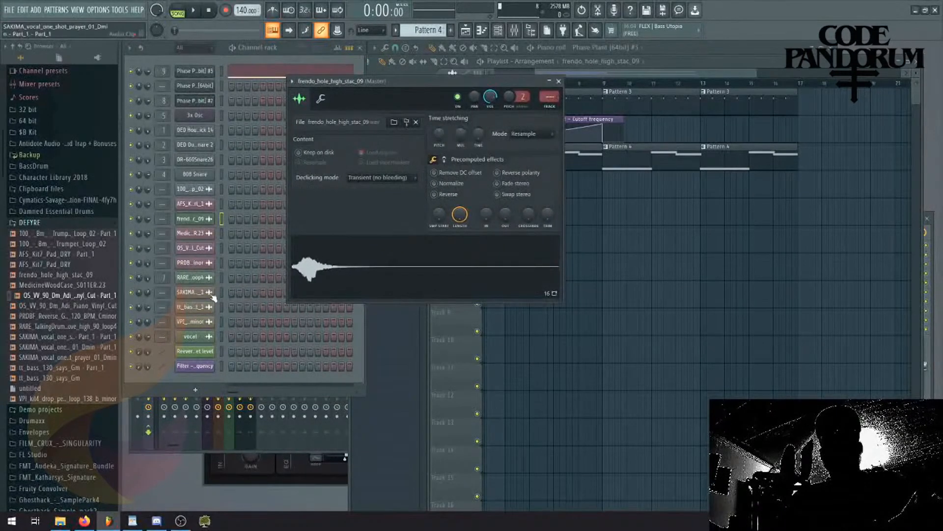
{"action": "left_click", "coordinate": [195, 292]}
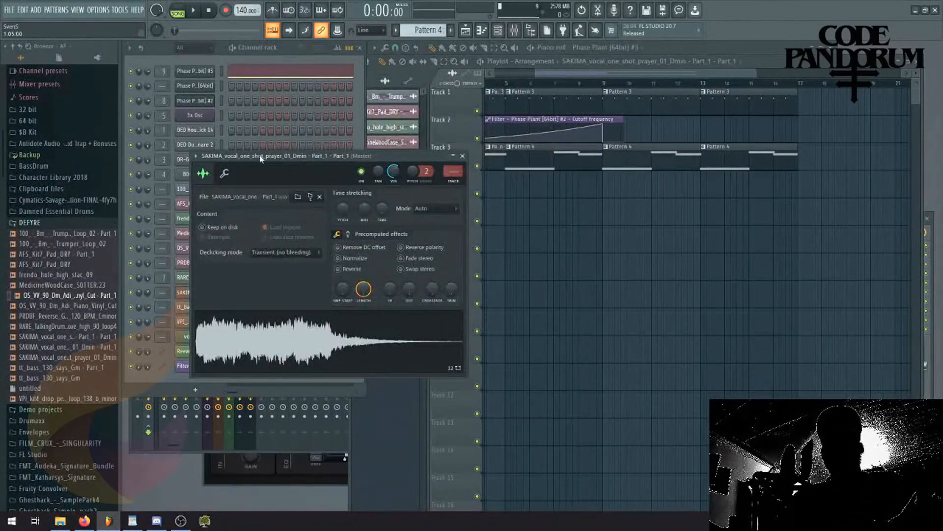
{"action": "left_click_drag", "start_coordinate": [261, 158], "coordinate": [365, 118]}
{"action": "left_click", "coordinate": [202, 310]}
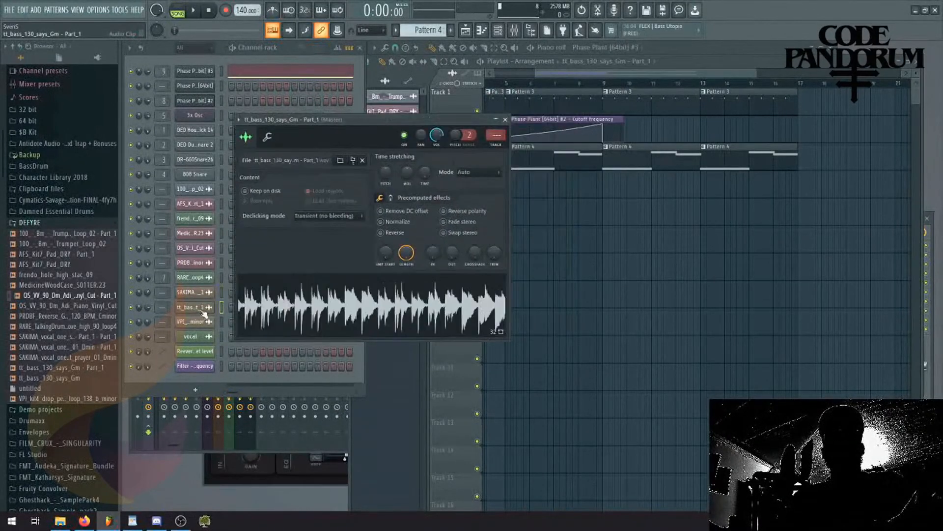
{"action": "left_click", "coordinate": [201, 322]}
{"action": "left_click", "coordinate": [191, 234]}
{"action": "left_click", "coordinate": [192, 219]}
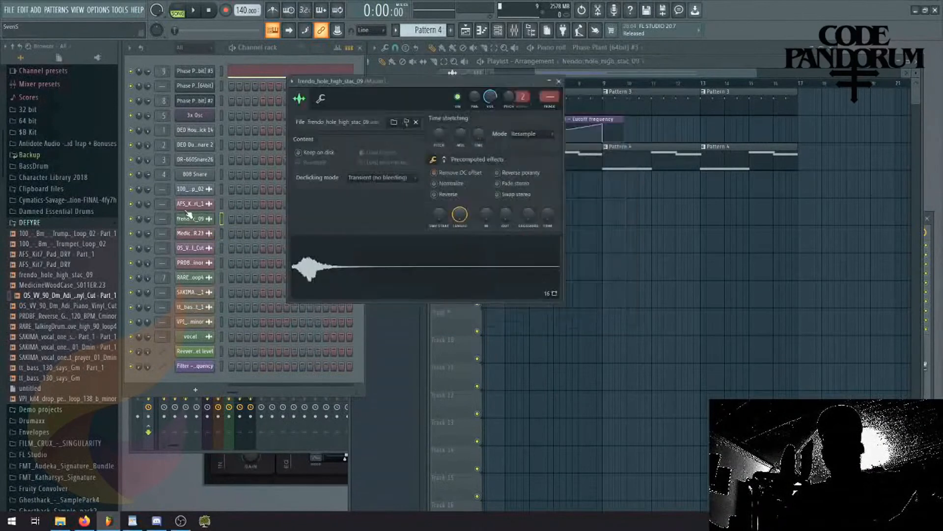
{"action": "left_click", "coordinate": [193, 204]}
{"action": "left_click", "coordinate": [194, 191]}
{"action": "left_click", "coordinate": [197, 264]}
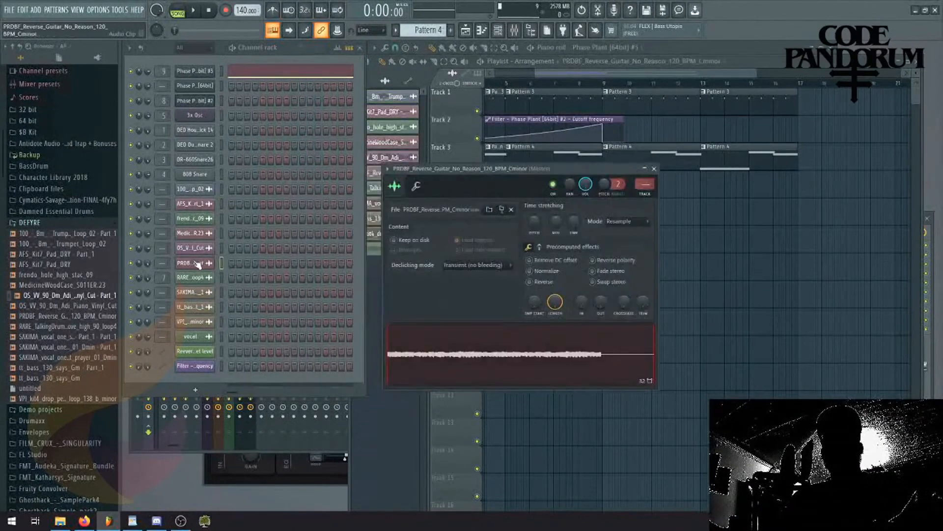
Place the RARE_TalkingDrum_groove_high_90_loop4 clip on Track 4 at bar 9 and open its sample settings.
{"action": "left_click", "coordinate": [195, 279]}
{"action": "left_click_drag", "start_coordinate": [394, 339], "coordinate": [649, 187]}
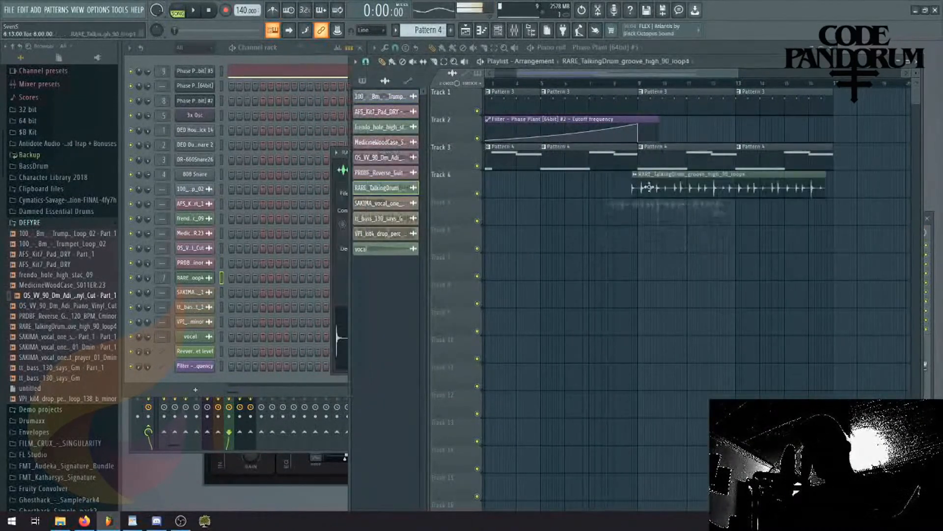
{"action": "double_click", "coordinate": [674, 188]}
{"action": "left_click_drag", "start_coordinate": [441, 173], "coordinate": [324, 153]}
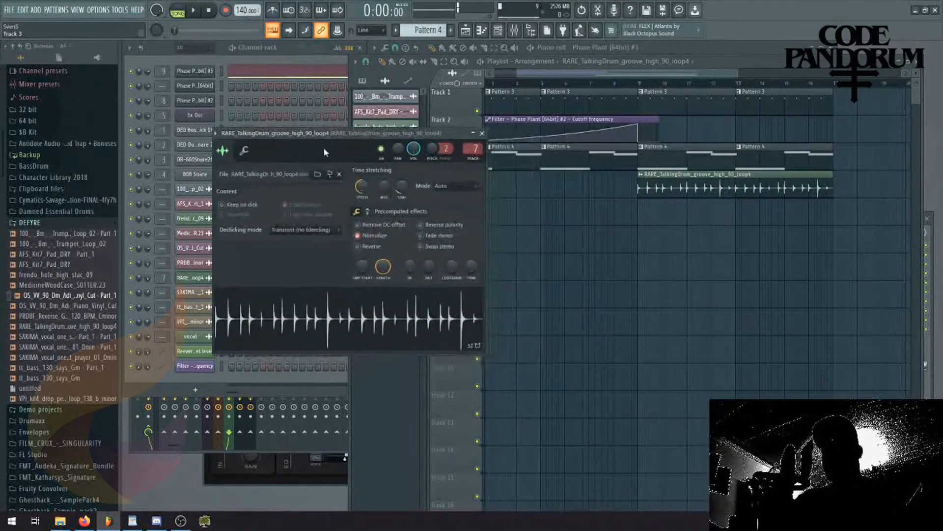
Solo Track 4 and trim the talking drum clip at bar 9 to its first hit, one beat long.
{"action": "left_click", "coordinate": [639, 229]}
{"action": "left_click_drag", "start_coordinate": [587, 72], "coordinate": [638, 84]}
{"action": "right_click", "coordinate": [477, 193]}
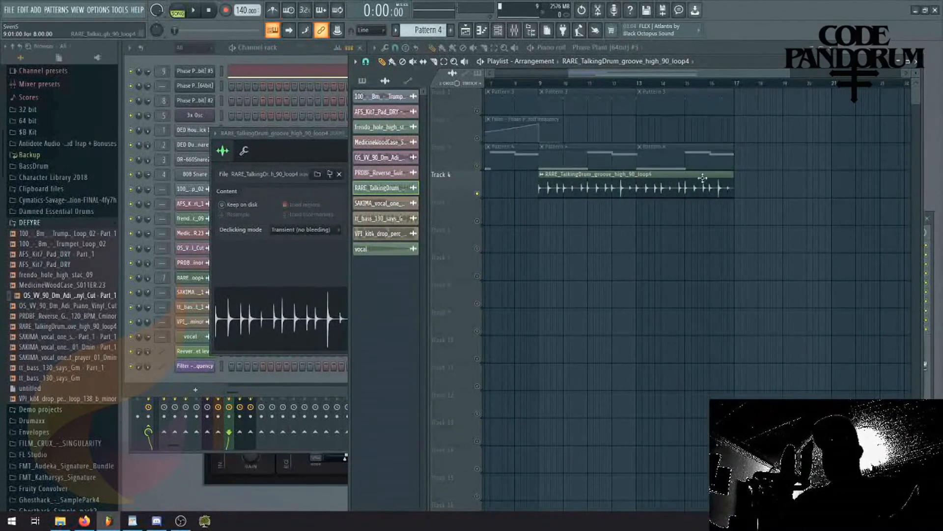
{"action": "left_click_drag", "start_coordinate": [733, 194], "coordinate": [745, 204]}
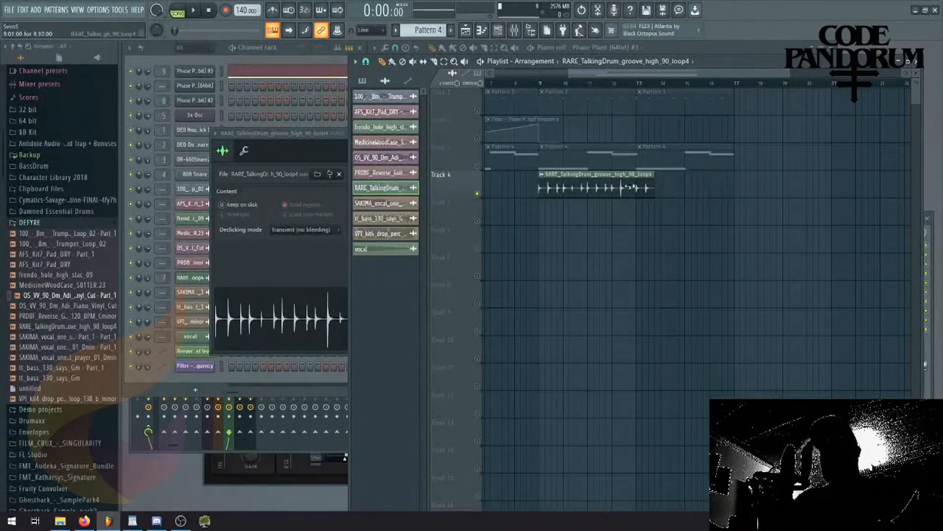
{"action": "left_click_drag", "start_coordinate": [630, 188], "coordinate": [538, 188]}
Review the talking drum's sample settings and its Fruity Fast Dist, Pitch Shifter and Fruity Reeverb 2 mixer effects.
{"action": "double_click", "coordinate": [540, 187]}
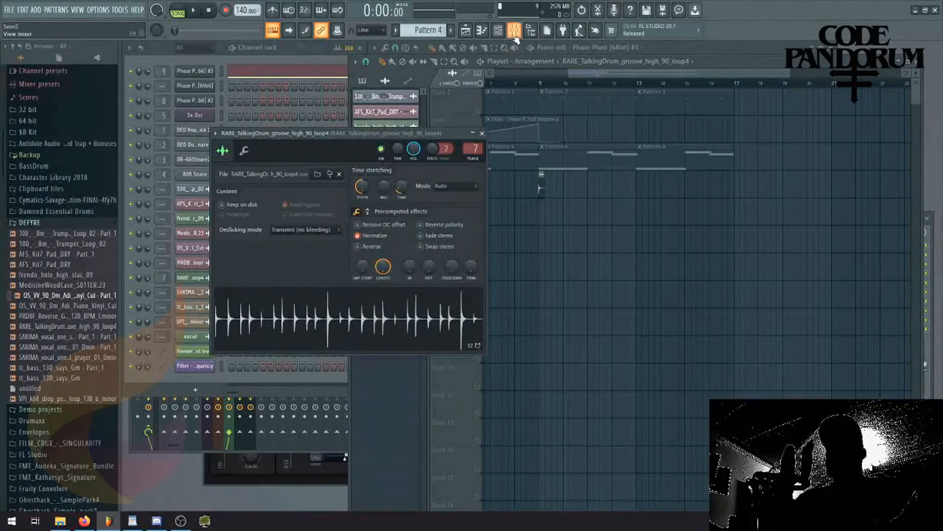
{"action": "left_click", "coordinate": [514, 33]}
{"action": "left_click", "coordinate": [868, 267]}
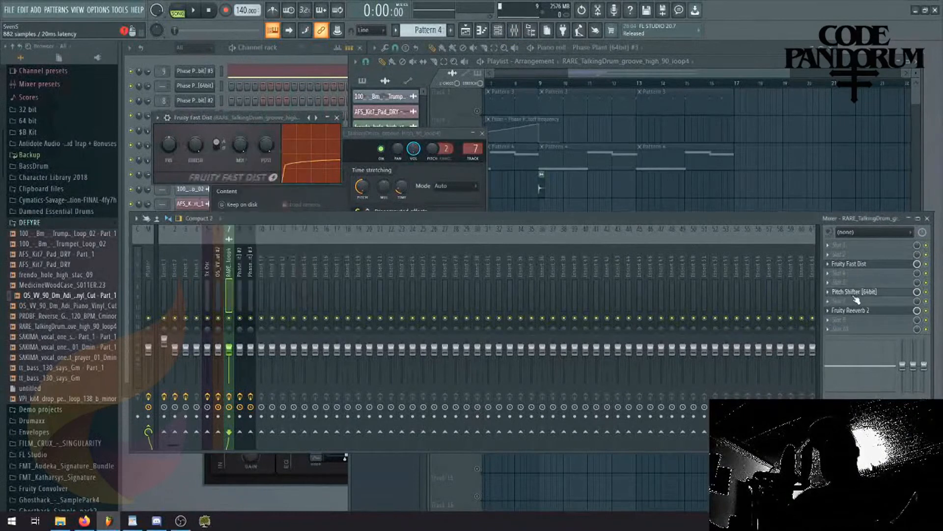
{"action": "left_click", "coordinate": [855, 291]}
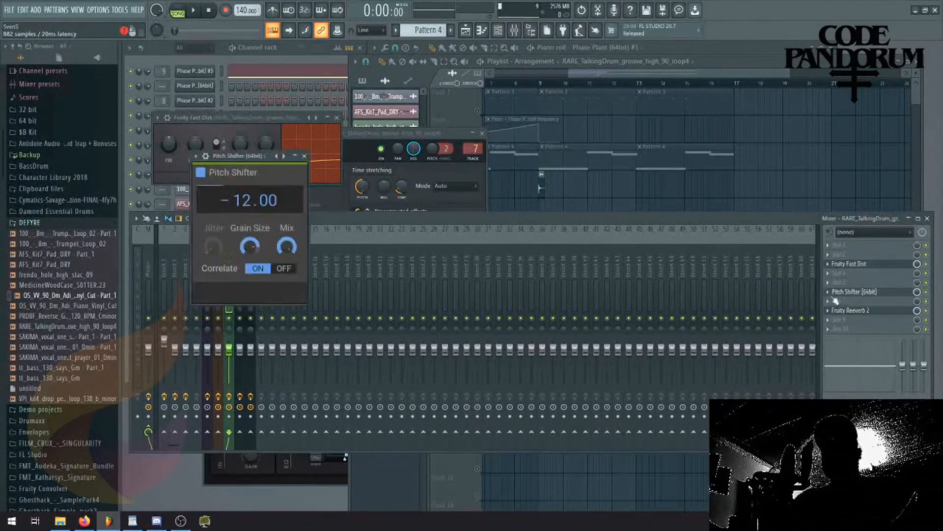
{"action": "left_click", "coordinate": [861, 311]}
{"action": "left_click", "coordinate": [605, 197]}
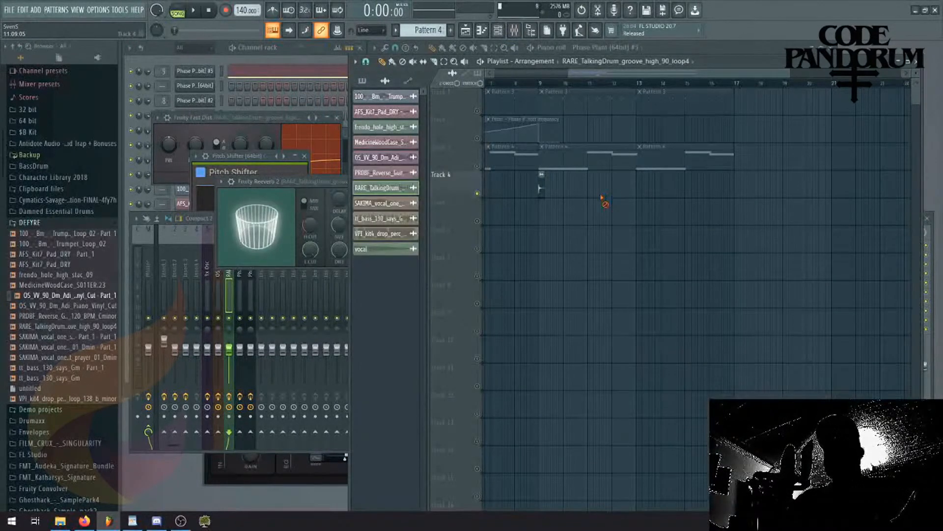
Audition the soloed talking drum hit repeatedly from just before bar 9 and check its sample settings.
{"action": "scroll", "coordinate": [648, 302], "scroll_direction": "up", "scroll_amount": 4, "text": "ctrl"}
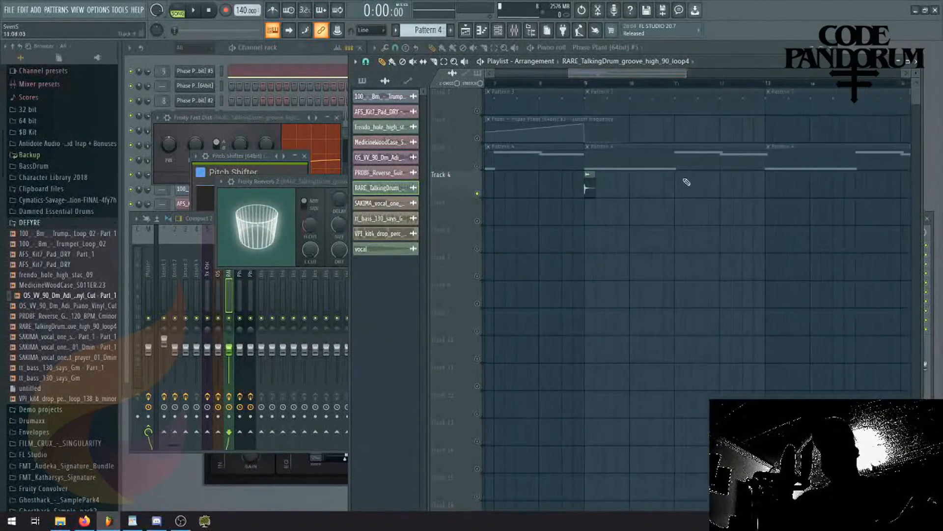
{"action": "left_click", "coordinate": [577, 85]}
{"action": "key", "text": "space"}
{"action": "key", "text": "space"}
{"action": "key", "text": "space"}
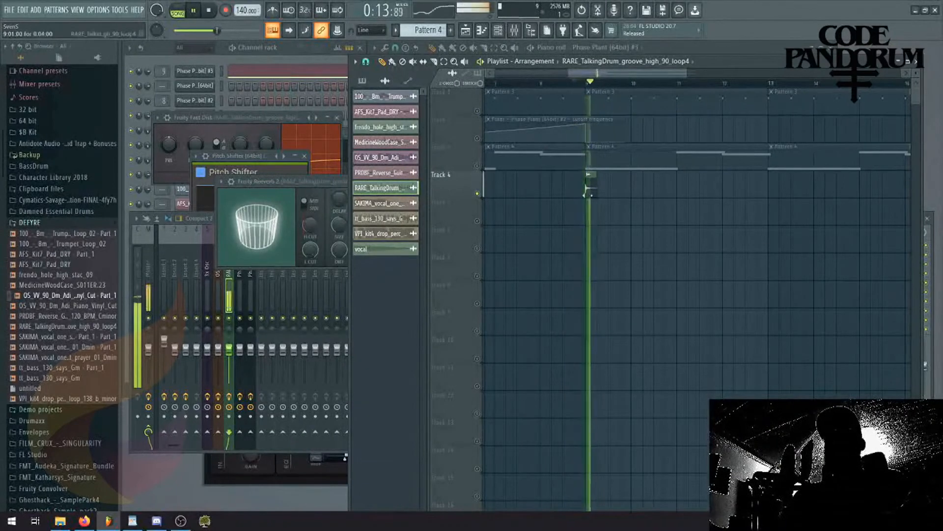
{"action": "double_click", "coordinate": [587, 190]}
{"action": "key", "text": "space"}
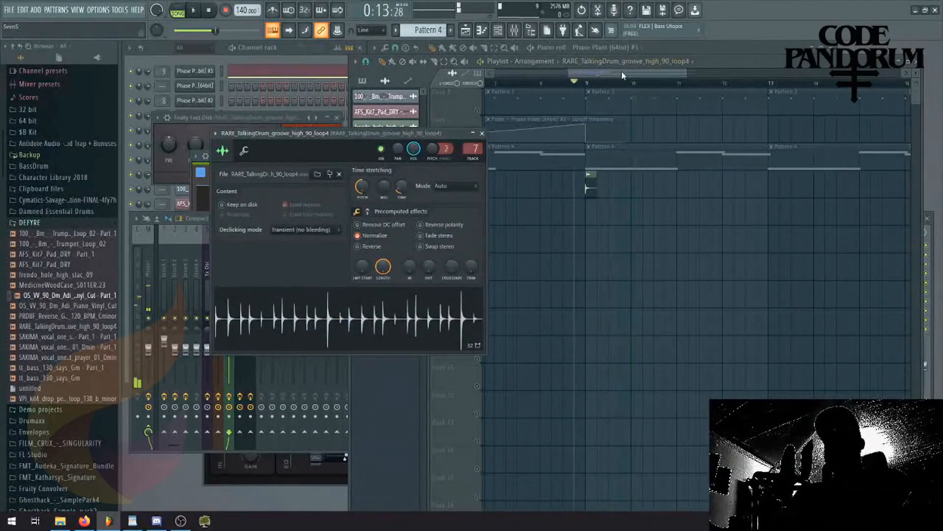
{"action": "key", "text": "space"}
{"action": "left_click_drag", "start_coordinate": [622, 76], "coordinate": [633, 78]}
{"action": "key", "text": "space"}
{"action": "key", "text": "space"}
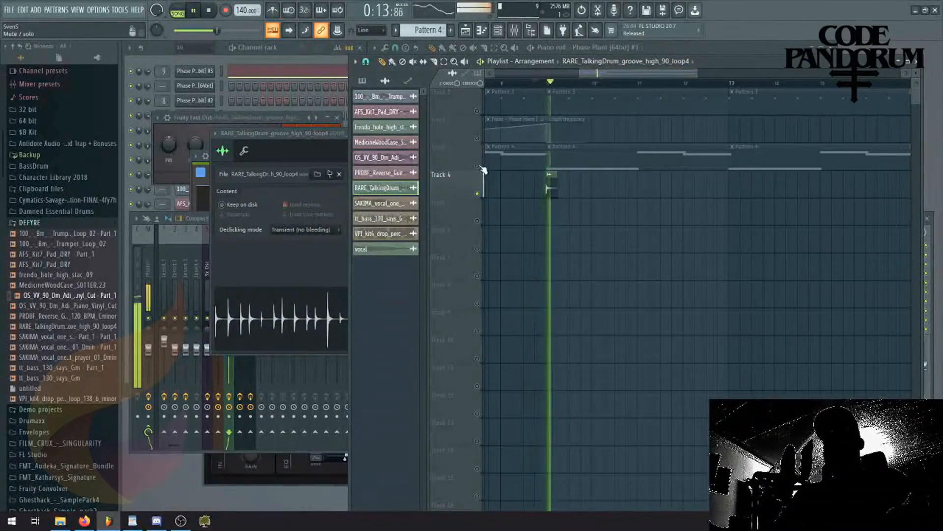
Unmute Track 3 and play its Pattern 4 clips together with the talking drum hit.
{"action": "left_click", "coordinate": [478, 166]}
{"action": "key", "text": "space"}
{"action": "key", "text": "space"}
{"action": "key", "text": "space"}
{"action": "key", "text": "space"}
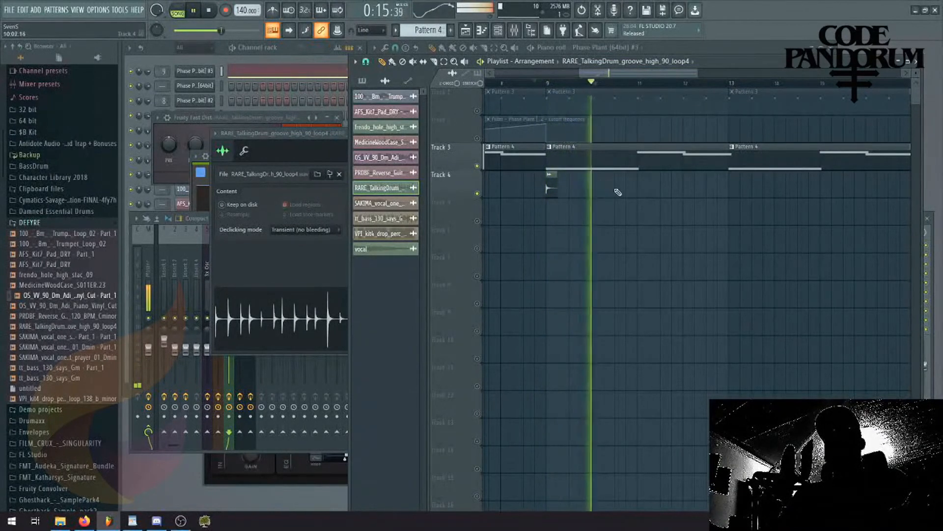
Add a second talking drum hit on Track 4 at bar 11 and restart playback.
{"action": "left_click", "coordinate": [640, 187]}
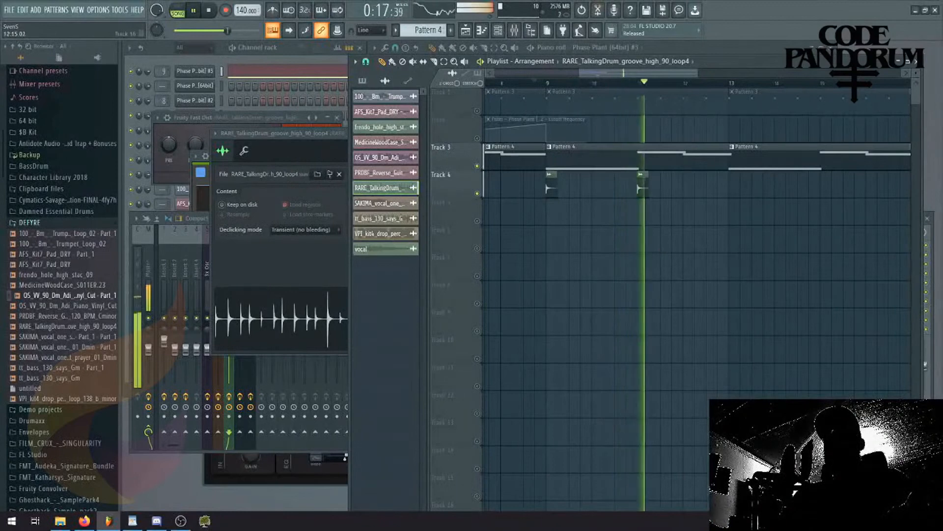
{"action": "key", "text": "space"}
{"action": "key", "text": "space"}
Add another talking drum hit just after the first one in bar 9 and set the playlist snap to 1/4 beat.
{"action": "left_click", "coordinate": [560, 189]}
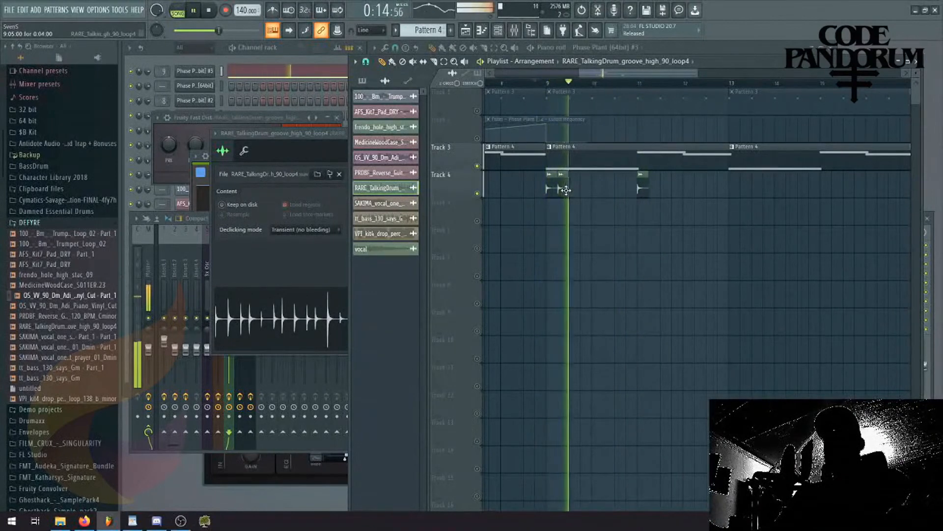
{"action": "left_click", "coordinate": [366, 61]}
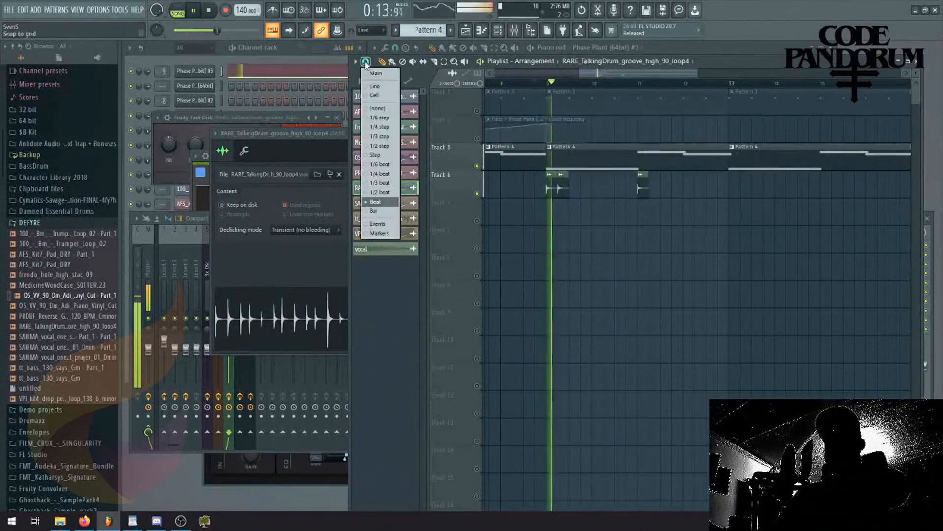
{"action": "left_click", "coordinate": [383, 173]}
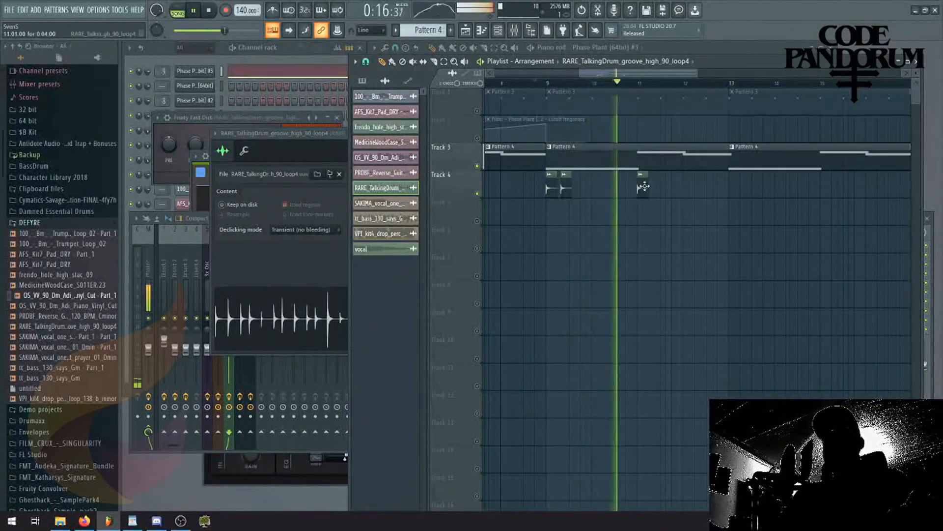
Add a second talking drum hit after the bar 11 hit on Track 4, spaced like the bar 9 pair.
{"action": "left_click_drag", "start_coordinate": [644, 186], "coordinate": [654, 187]}
{"action": "key", "text": "space"}
{"action": "key", "text": "space"}
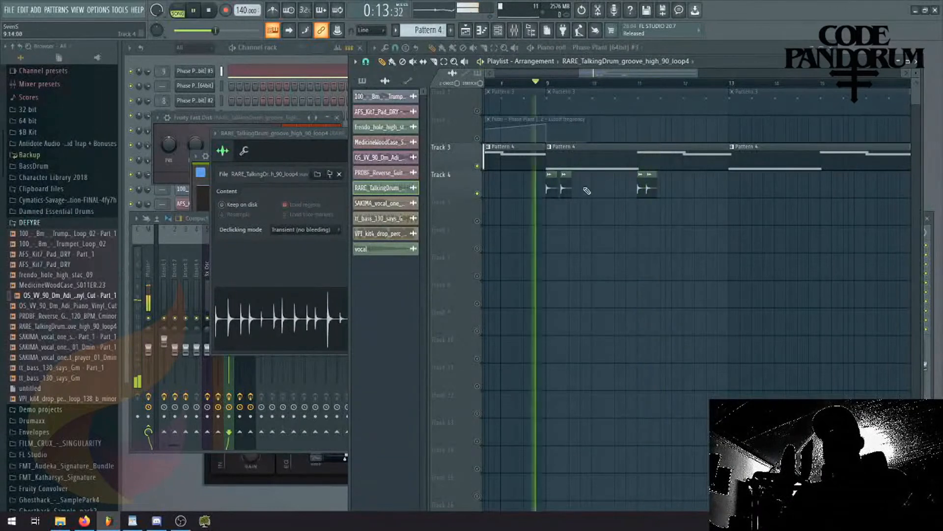
{"action": "left_click_drag", "start_coordinate": [654, 188], "coordinate": [659, 188]}
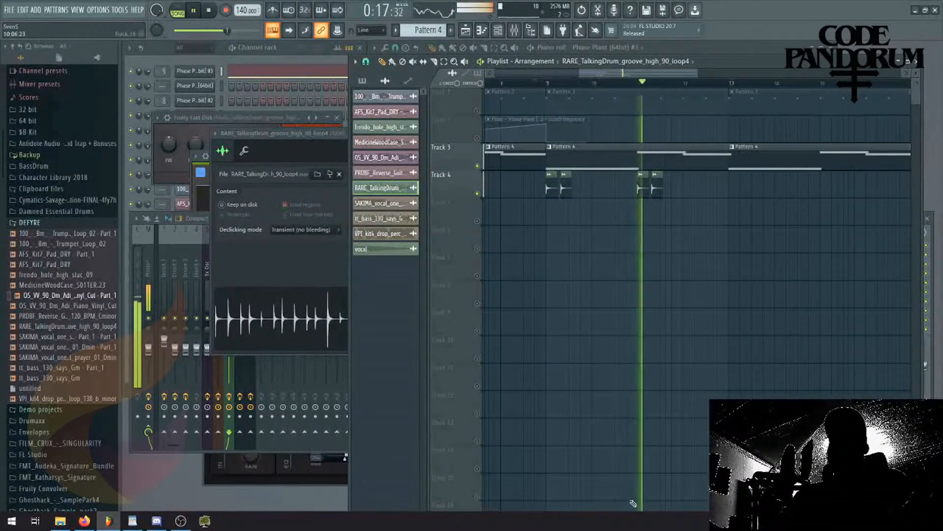
Duplicate the four talking drum hits on Track 4 so the copy starts at bar 13, and stop playback.
{"action": "left_click_drag", "start_coordinate": [687, 197], "coordinate": [543, 173]}
{"action": "key", "text": "ctrl+b"}
{"action": "key", "text": "space"}
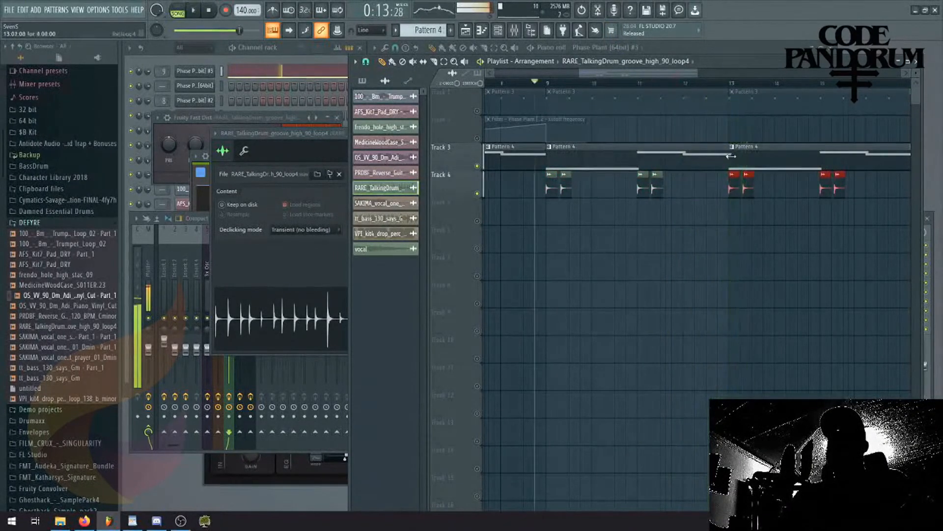
Play Pattern 4 with Phase Plant #3's Fruity parametric EQ 2 open to check its spectrum, and return to song playback in the playlist.
{"action": "double_click", "coordinate": [562, 156]}
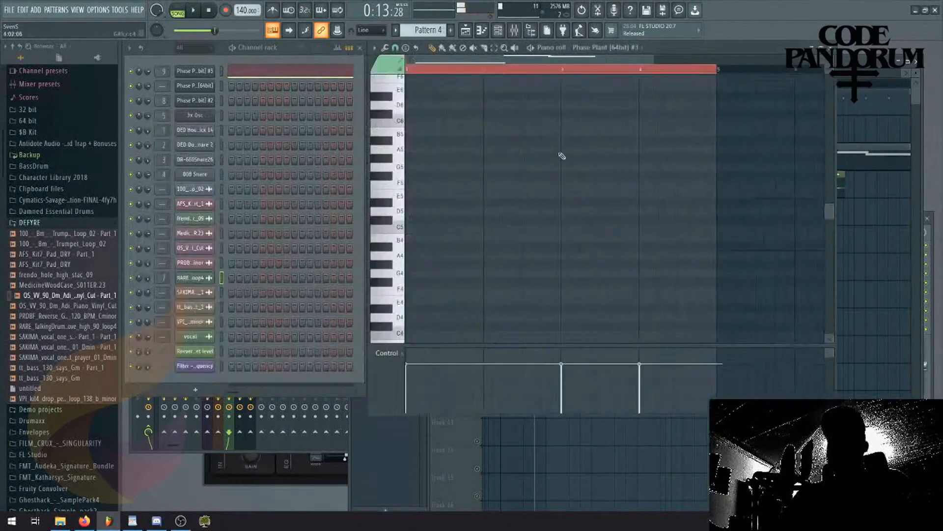
{"action": "left_click", "coordinate": [210, 74]}
{"action": "left_click", "coordinate": [518, 33]}
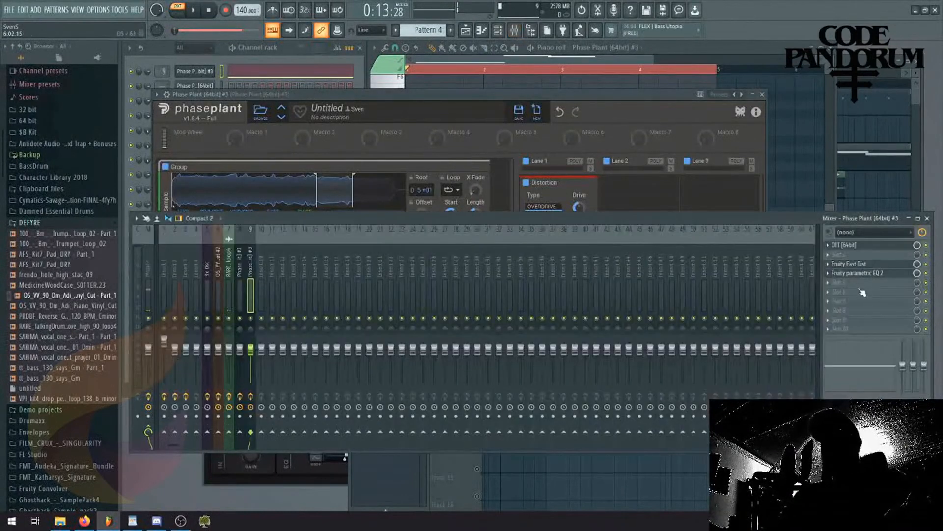
{"action": "left_click", "coordinate": [860, 276]}
{"action": "key", "text": "space"}
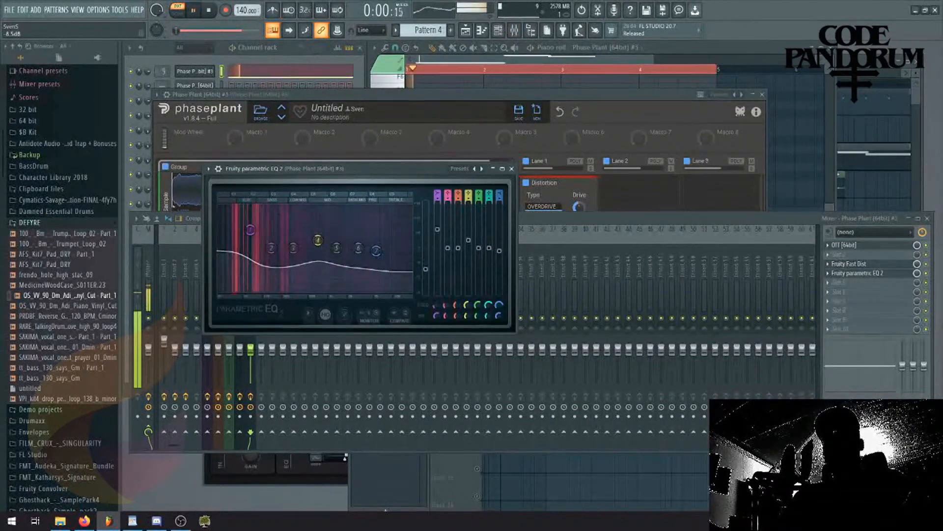
{"action": "key", "text": "F5"}
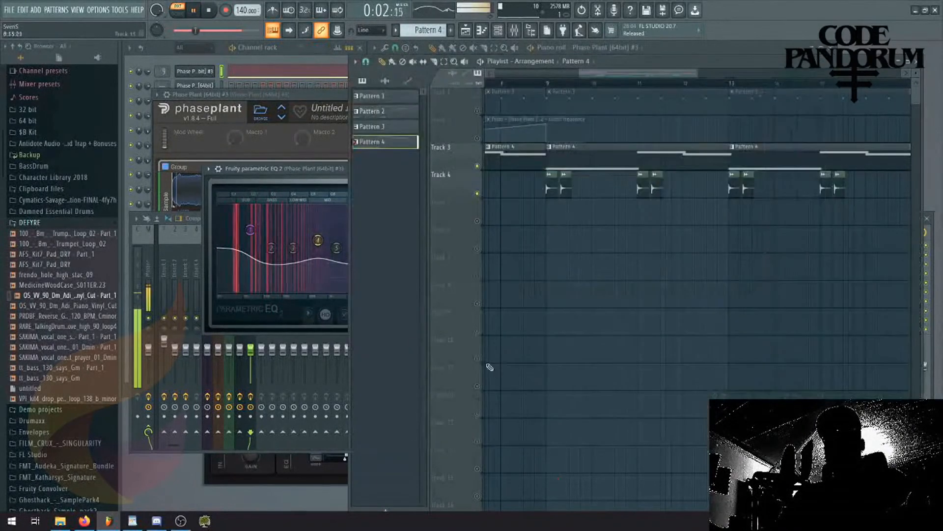
{"action": "key", "text": "l"}
{"action": "left_click", "coordinate": [537, 89]}
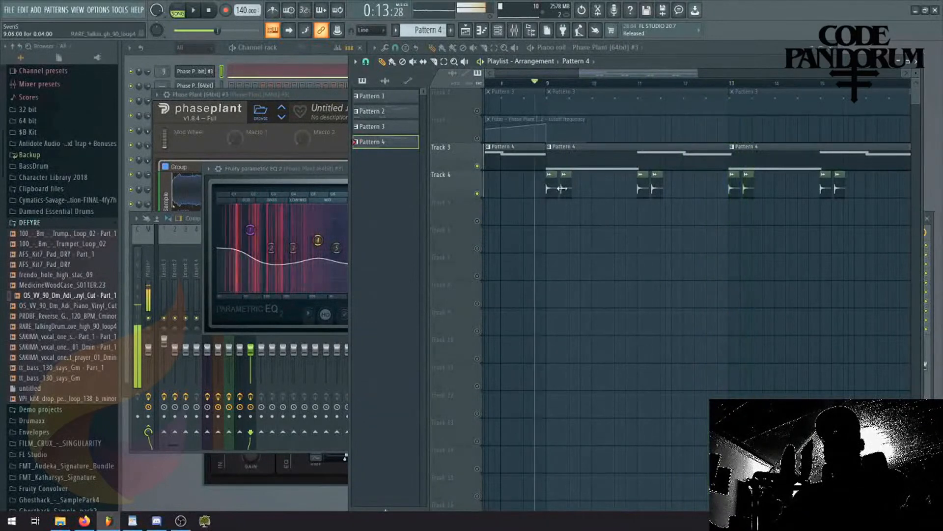
Move the second talking drum hit of the bar 9 and bar 11 pairs slightly later while the arrangement plays.
{"action": "key", "text": "space"}
{"action": "left_click_drag", "start_coordinate": [564, 189], "coordinate": [574, 189]}
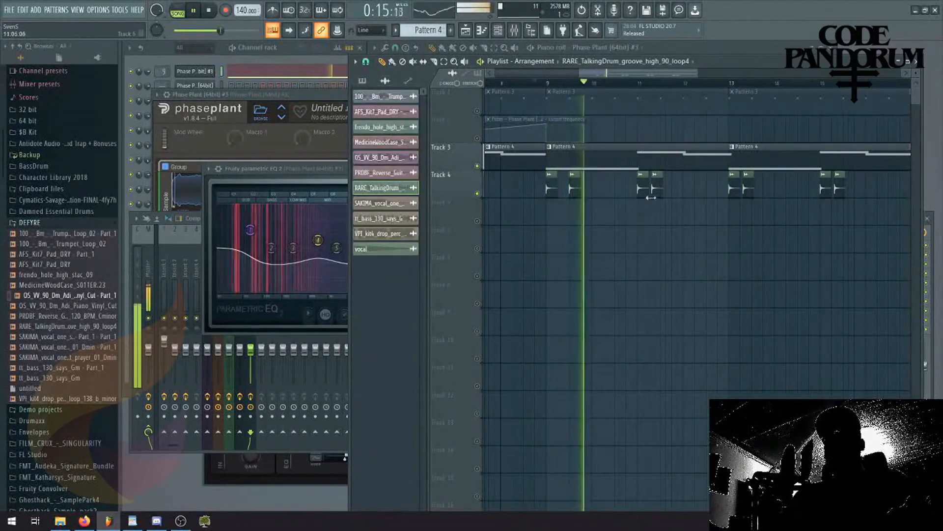
{"action": "left_click_drag", "start_coordinate": [654, 191], "coordinate": [664, 190]}
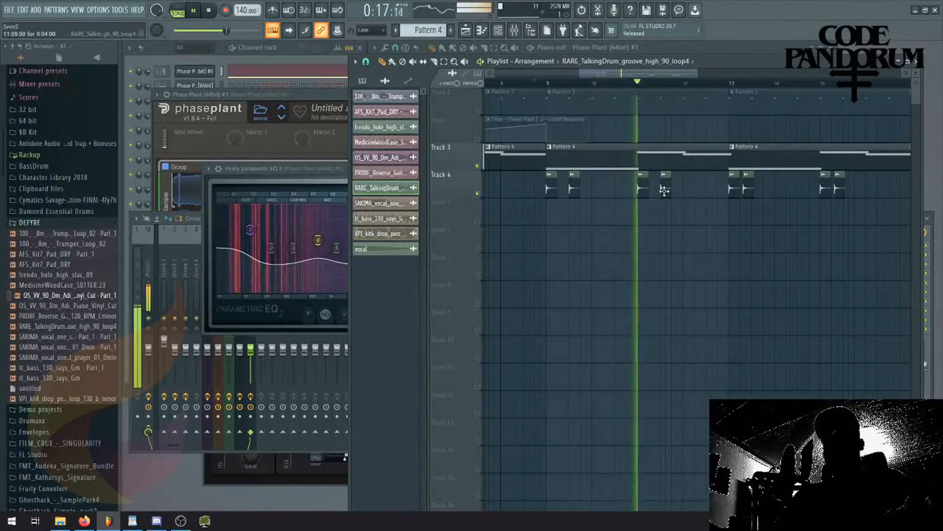
Fill Track 4 with evenly spaced talking drum hits from bar 12 through bar 14.
{"action": "left_click", "coordinate": [687, 190]}
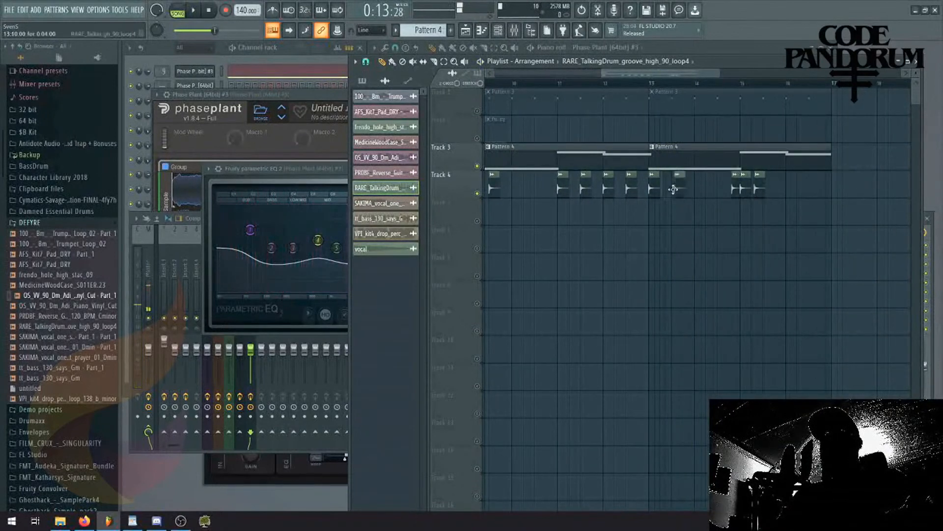
{"action": "left_click_drag", "start_coordinate": [735, 189], "coordinate": [700, 188]}
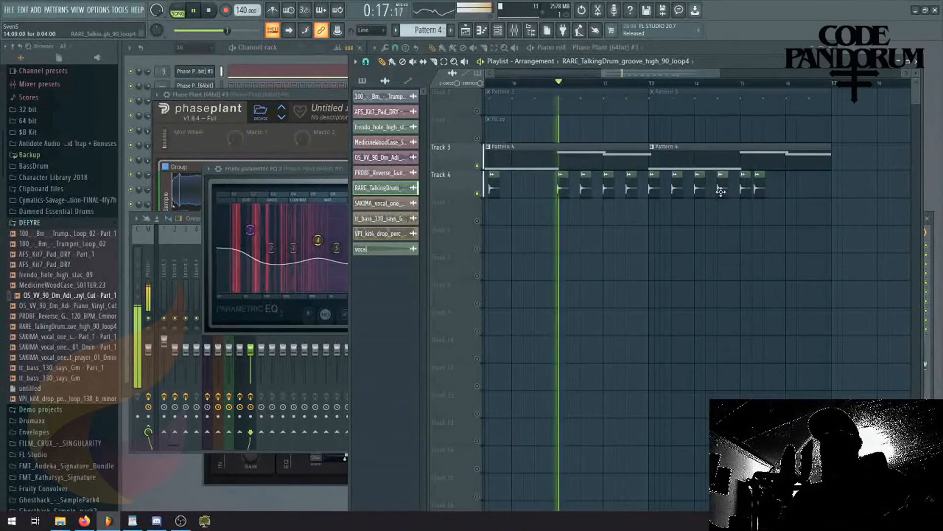
{"action": "mouse_move", "coordinate": [720, 72]}
{"action": "left_mouse_down"}
{"action": "mouse_move", "coordinate": [749, 72]}
{"action": "mouse_move", "coordinate": [735, 73]}
{"action": "left_mouse_up"}
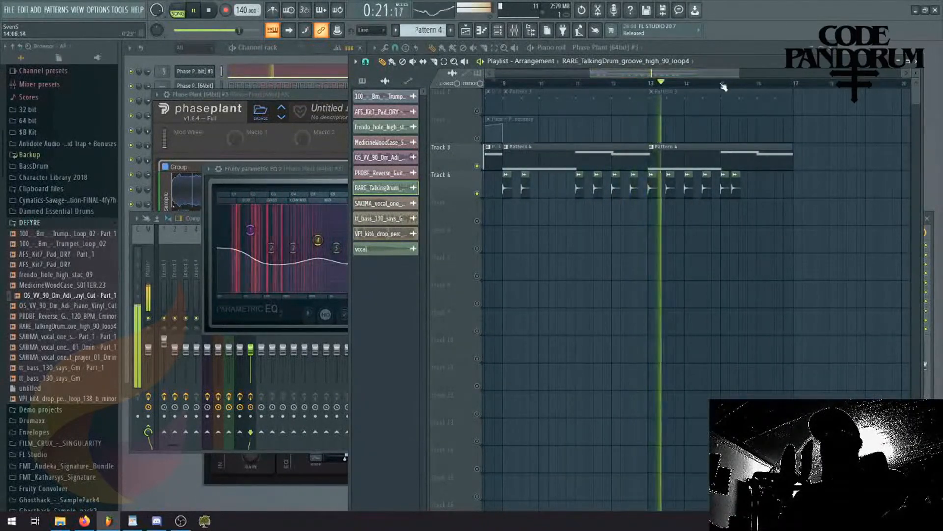
Audition the talking drum rhythm with Track 4 soloed, and bring Track 3 back in.
{"action": "key", "text": "space"}
{"action": "left_click", "coordinate": [479, 195], "text": "ctrl"}
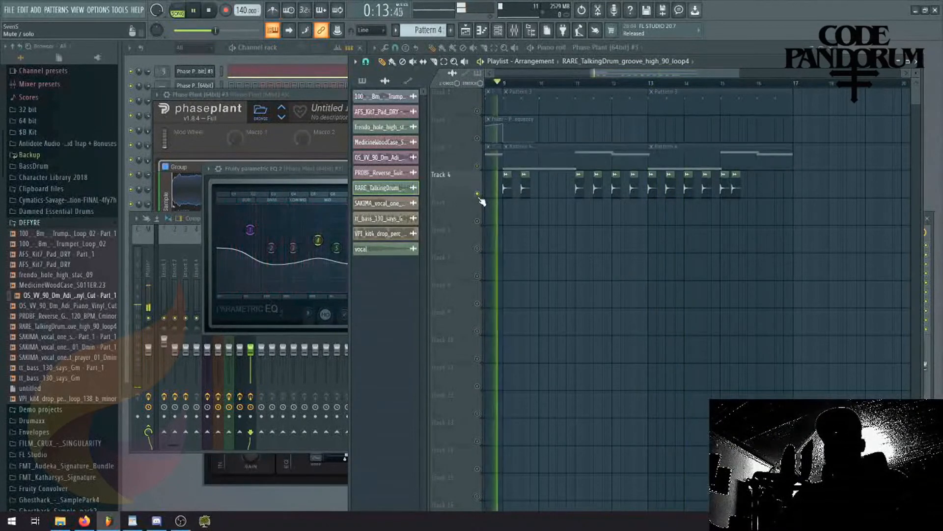
{"action": "key", "text": "space"}
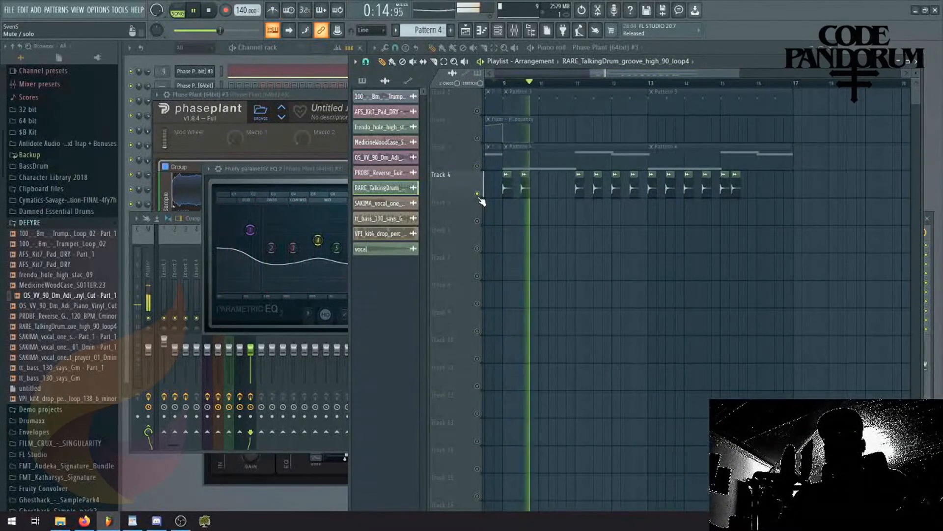
{"action": "left_click", "coordinate": [478, 168]}
{"action": "key", "text": "space"}
Pull down band 1 of Phase Plant #3's Fruity parametric EQ 2 at about 57 Hz during playback.
{"action": "double_click", "coordinate": [517, 161]}
{"action": "left_click", "coordinate": [204, 67]}
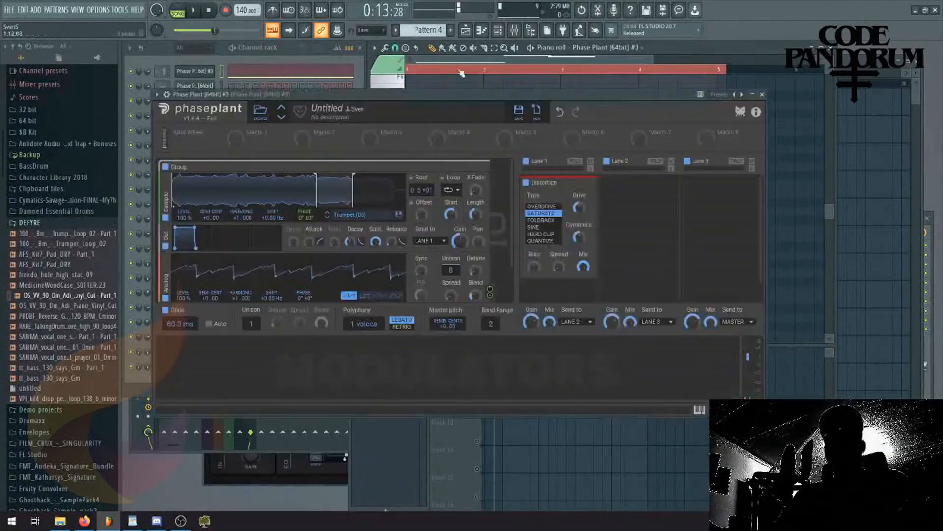
{"action": "left_click", "coordinate": [524, 28]}
{"action": "left_click", "coordinate": [874, 275]}
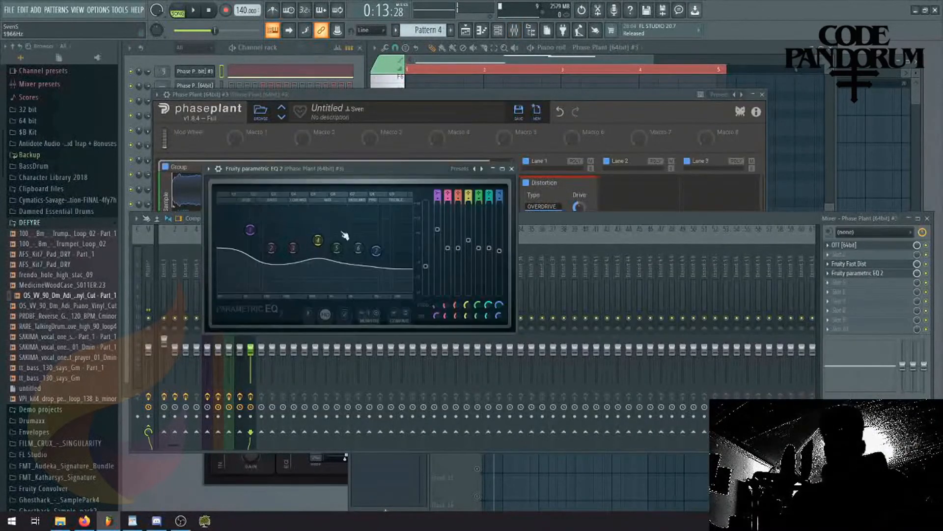
{"action": "key", "text": "space"}
{"action": "left_click_drag", "start_coordinate": [250, 229], "coordinate": [247, 266]}
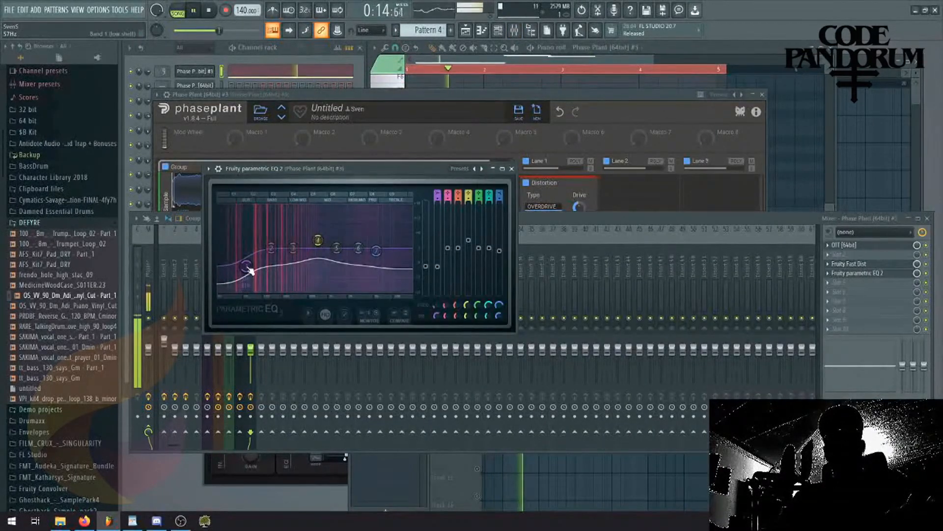
Return to the playlist and open the sample settings of the talking drum clip at bar 11.
{"action": "left_click", "coordinate": [188, 86]}
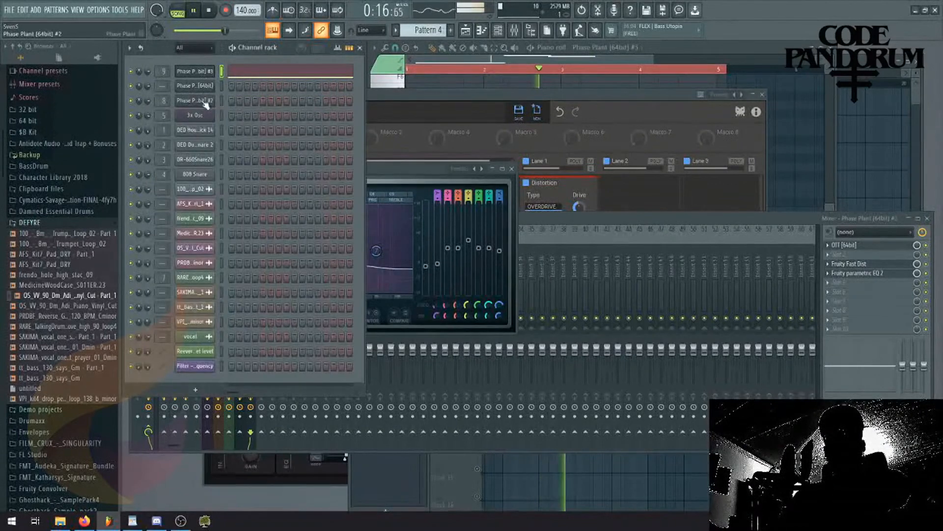
{"action": "left_click", "coordinate": [642, 473]}
{"action": "double_click", "coordinate": [580, 179]}
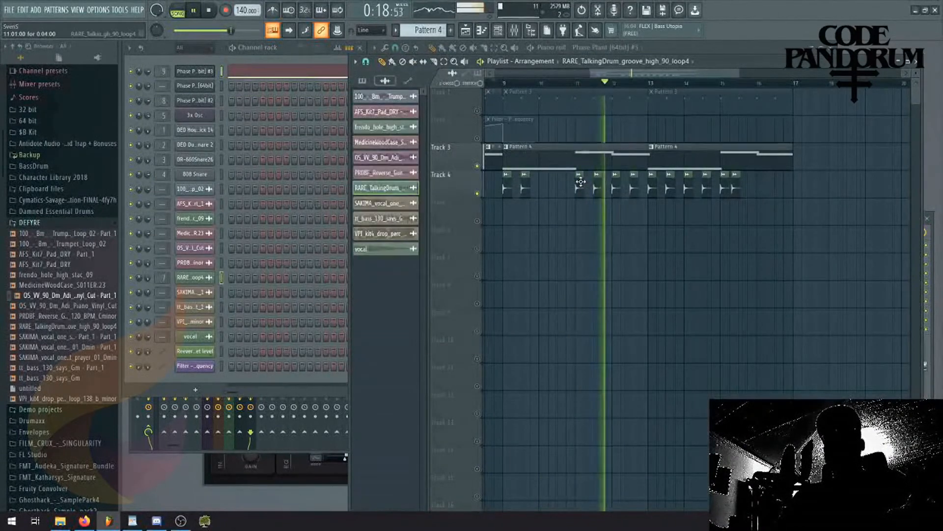
{"action": "left_click", "coordinate": [596, 217]}
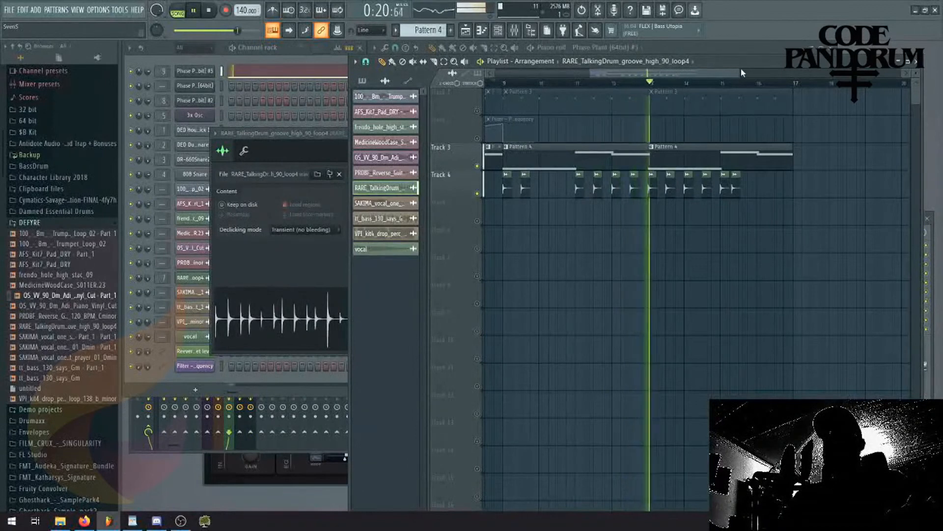
Delete the talking drum hits on Track 4 from bar 12 onward and stop playback.
{"action": "left_click_drag", "start_coordinate": [740, 73], "coordinate": [710, 99]}
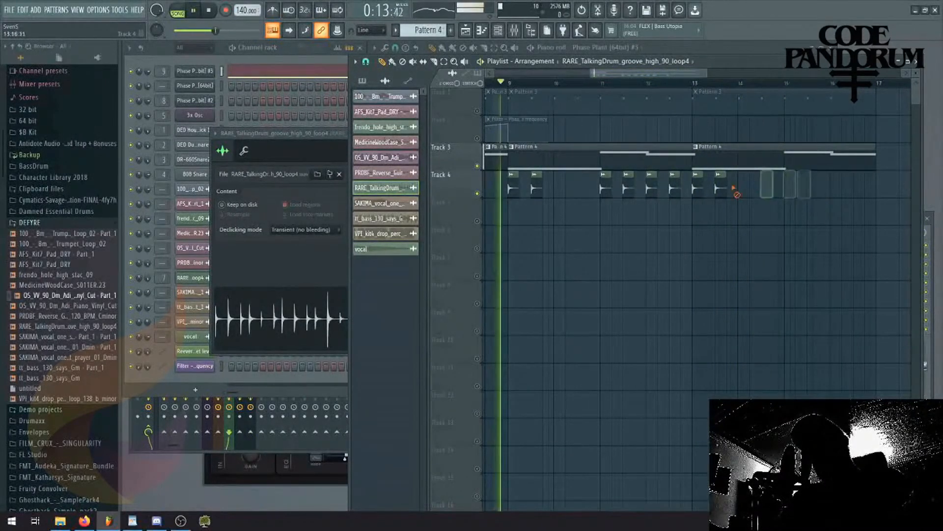
{"action": "mouse_move", "coordinate": [734, 188]}
{"action": "left_mouse_down"}
{"action": "mouse_move", "coordinate": [511, 191]}
{"action": "mouse_move", "coordinate": [607, 196]}
{"action": "left_mouse_up"}
{"action": "key", "text": "space"}
Solo Track 4, select bars 9 through 12 in the playlist and open Edison on the Master mixer track.
{"action": "right_click", "coordinate": [478, 194]}
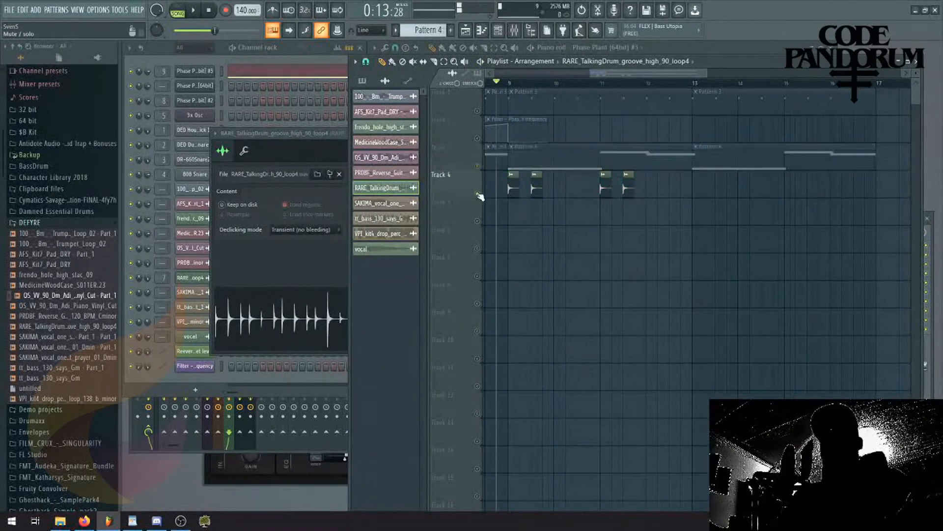
{"action": "left_click_drag", "start_coordinate": [511, 83], "coordinate": [688, 105]}
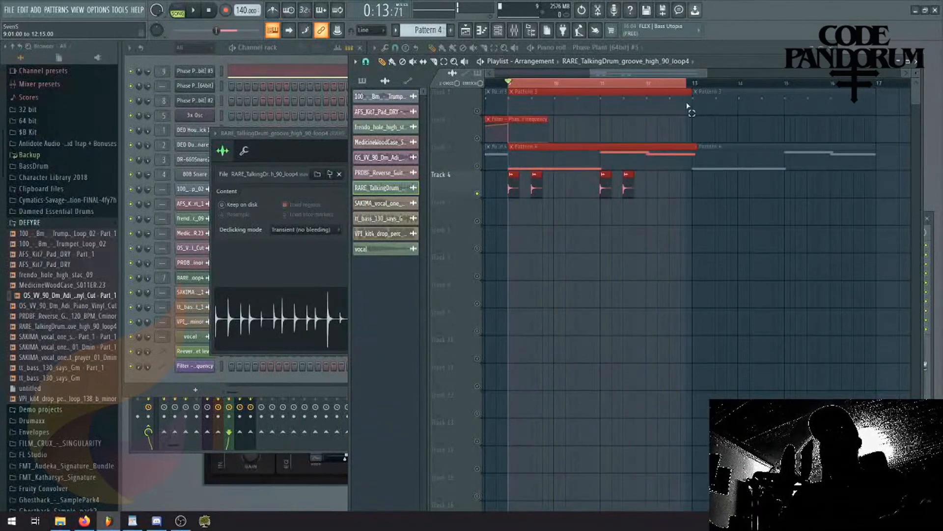
{"action": "left_click", "coordinate": [514, 30]}
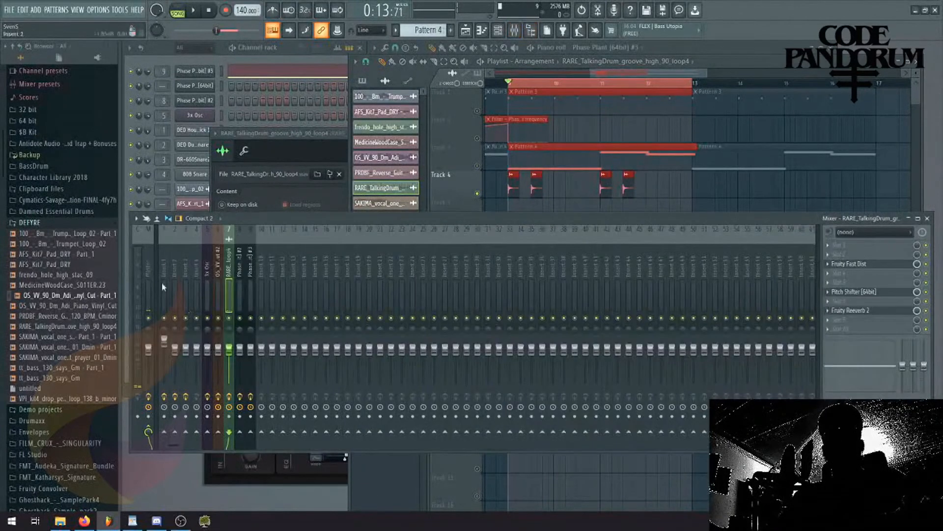
{"action": "left_click", "coordinate": [148, 269]}
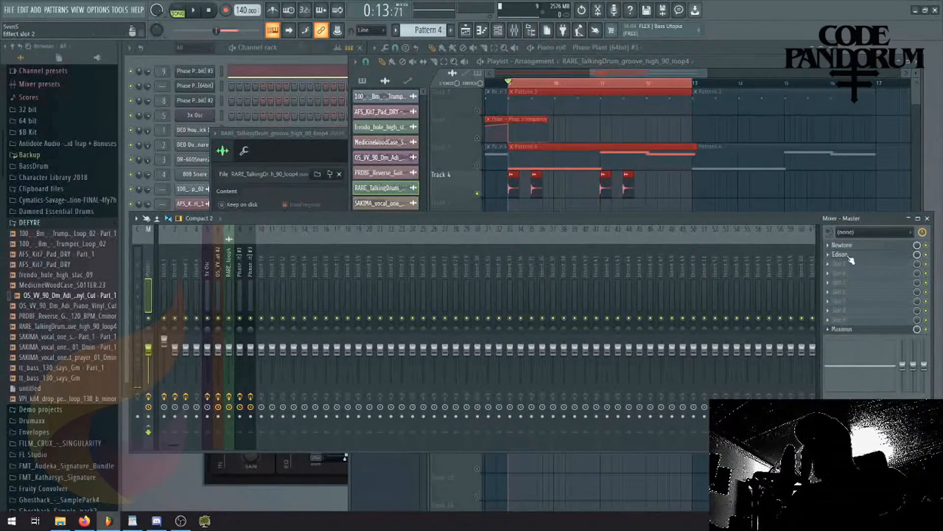
{"action": "left_click", "coordinate": [847, 256]}
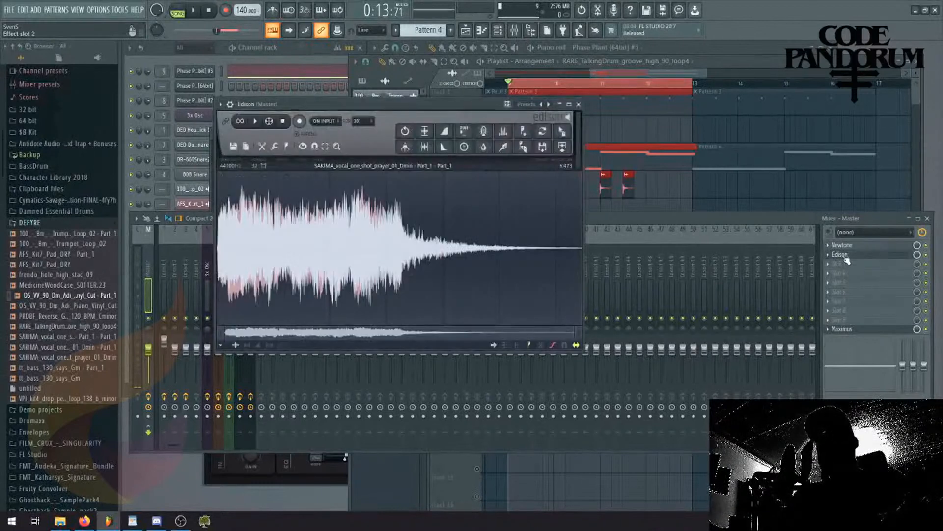
Start a new Edison recording in On Play mode and capture the soloed talking drum hits.
{"action": "left_click", "coordinate": [233, 148]}
{"action": "left_click", "coordinate": [243, 162]}
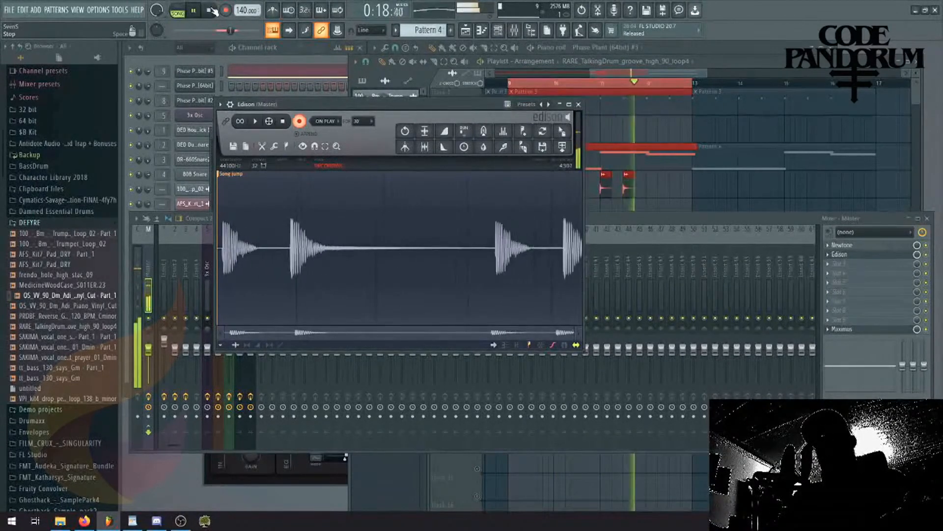
{"action": "left_click", "coordinate": [210, 11]}
{"action": "left_click", "coordinate": [282, 122]}
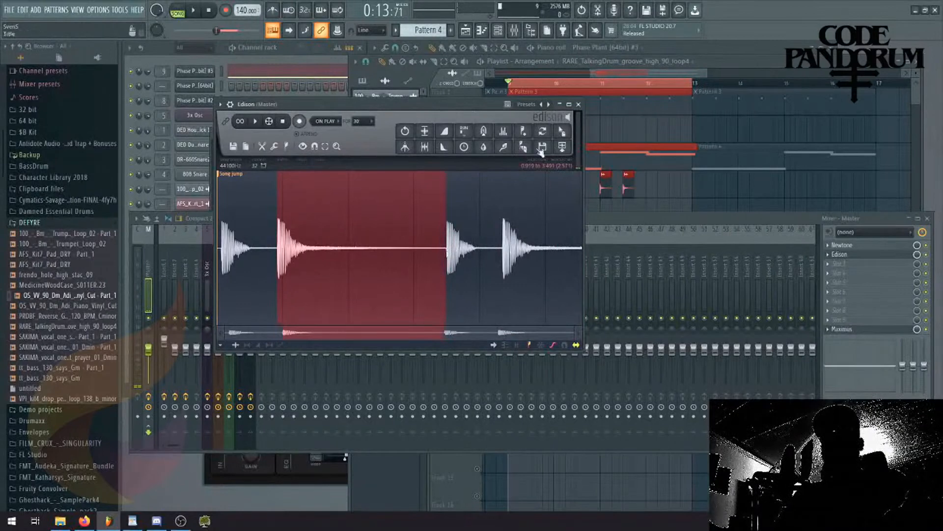
Place the selected recorded drum hit on Track 4 at bar 9 in place of the old hits, unsolo the track and clear the time selection.
{"action": "left_click_drag", "start_coordinate": [565, 136], "coordinate": [677, 190]}
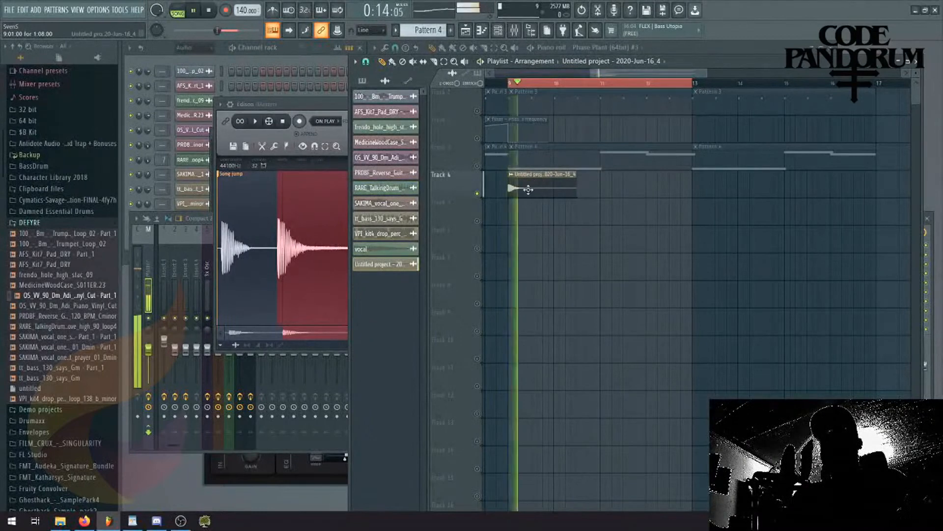
{"action": "right_click", "coordinate": [476, 192]}
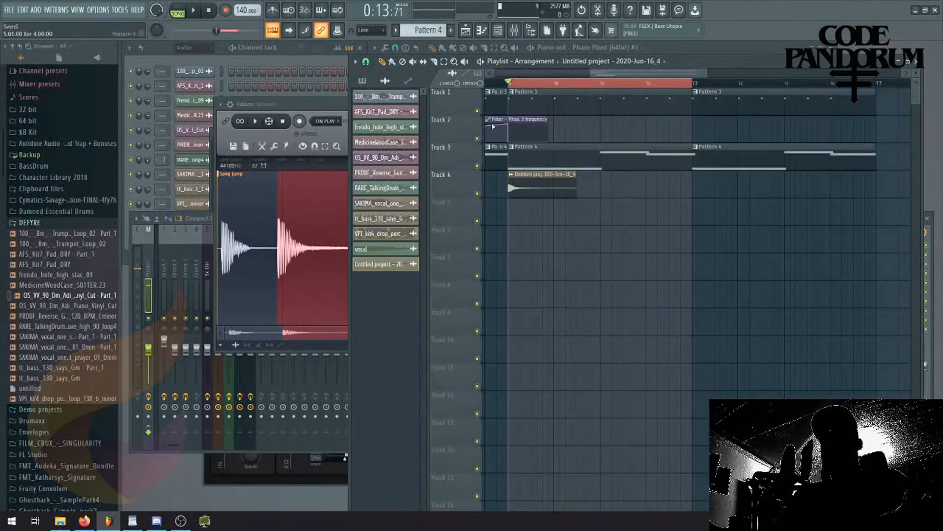
{"action": "double_click", "coordinate": [497, 82]}
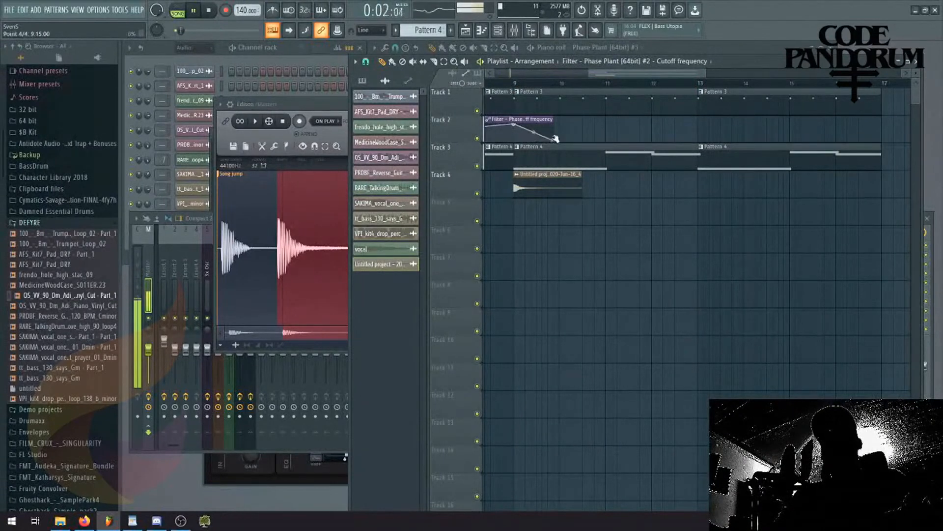
Change the playlist snap and place a second recorded drum clip midway through bar 9 on Track 4.
{"action": "left_click", "coordinate": [367, 62]}
{"action": "left_click", "coordinate": [388, 203]}
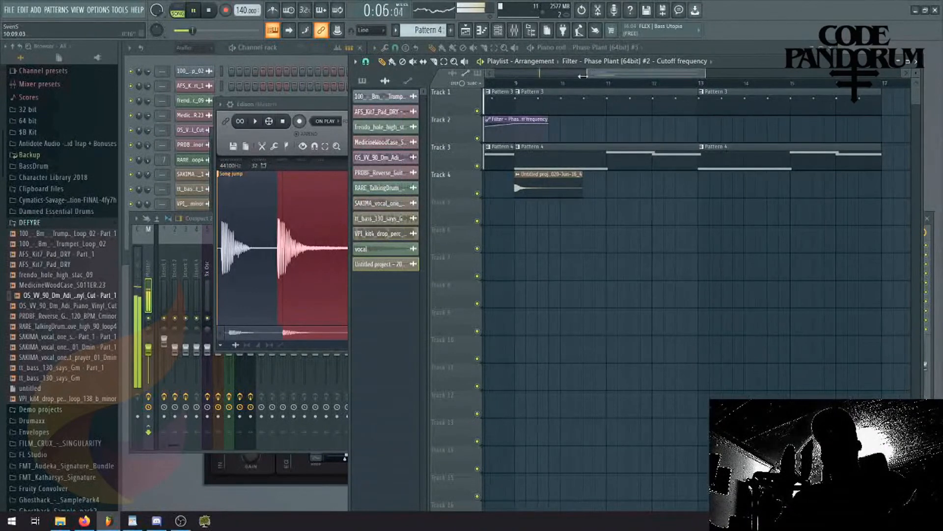
{"action": "left_click_drag", "start_coordinate": [582, 76], "coordinate": [552, 94]}
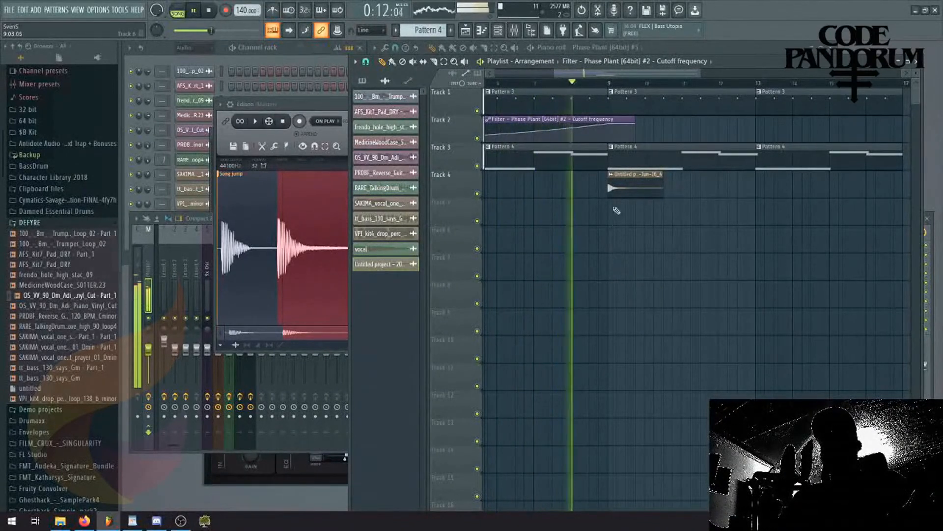
{"action": "left_click", "coordinate": [630, 189]}
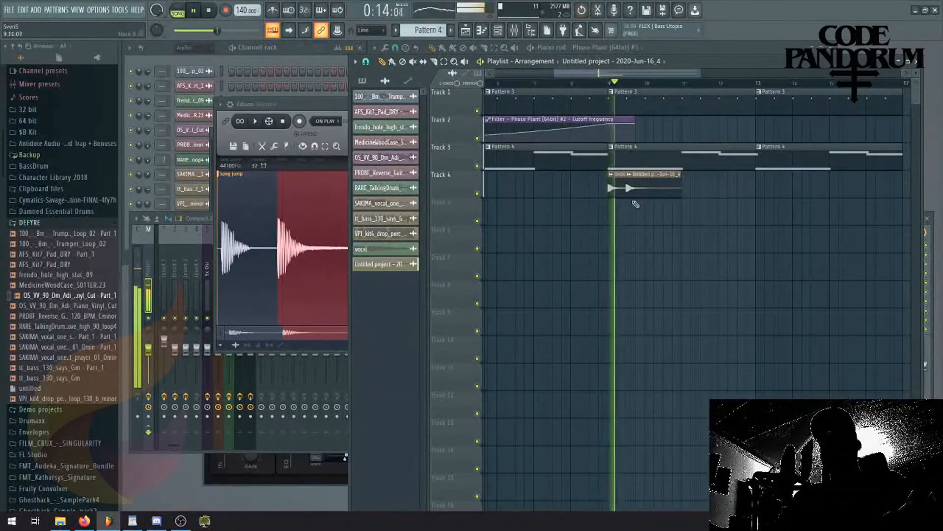
Repeat the recorded drum pair at bar 11 on Track 4 and, with 1/4 beat snap, shift each pair's second hit slightly earlier.
{"action": "left_click_drag", "start_coordinate": [638, 187], "coordinate": [618, 187]}
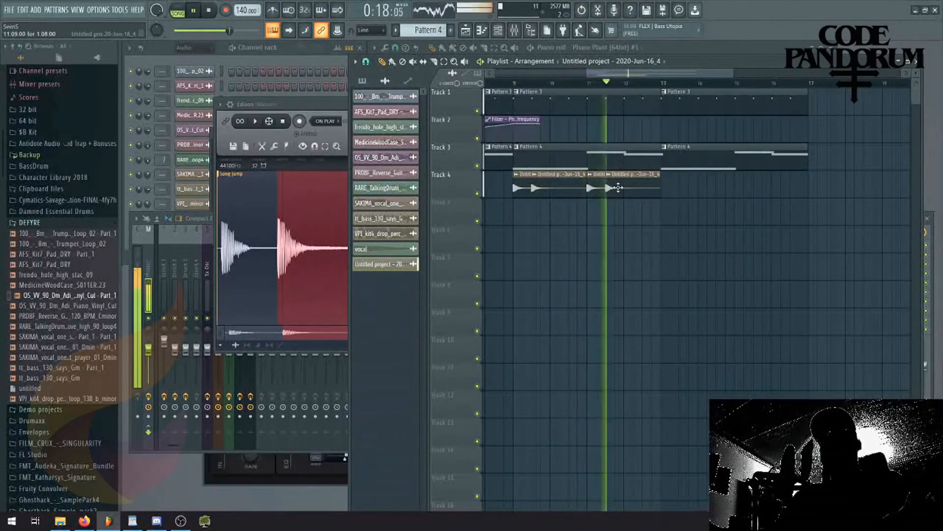
{"action": "left_click", "coordinate": [366, 61]}
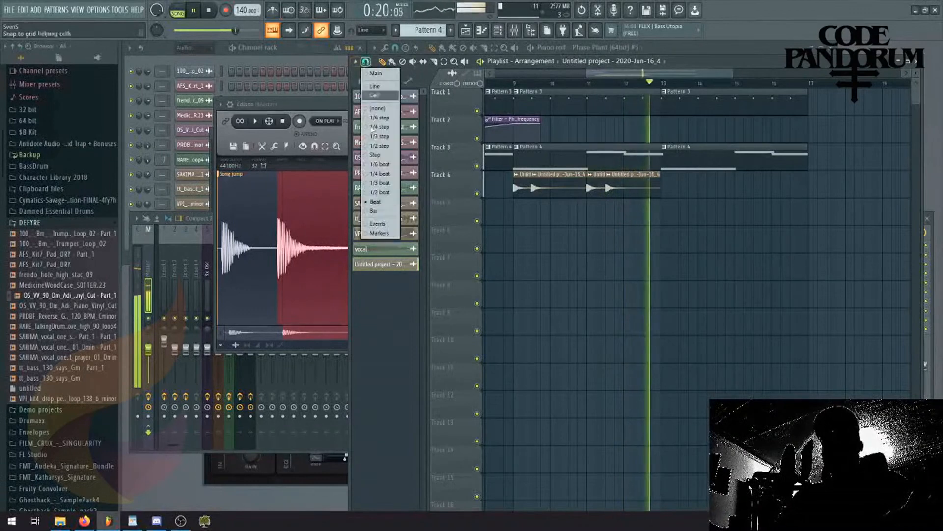
{"action": "left_click", "coordinate": [380, 173]}
{"action": "key", "text": "space"}
{"action": "key", "text": "space"}
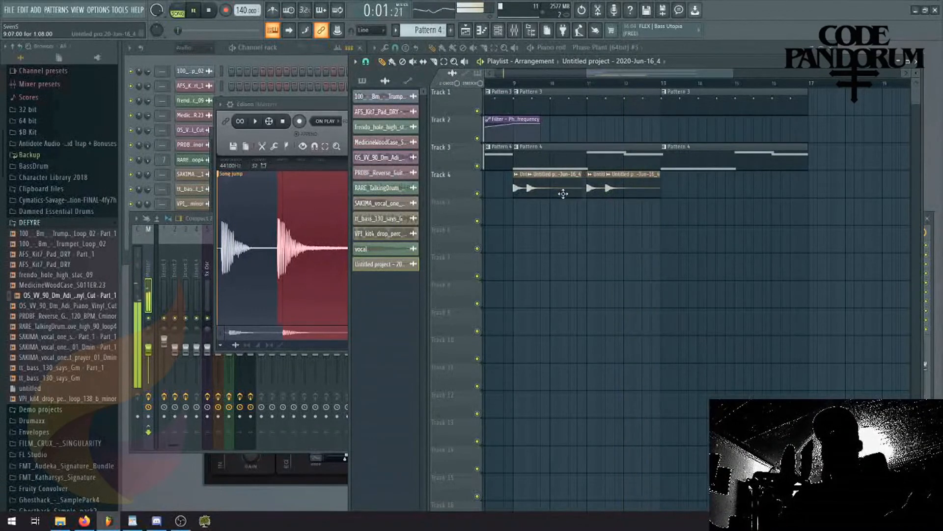
{"action": "right_click", "coordinate": [597, 189]}
{"action": "left_click_drag", "start_coordinate": [623, 188], "coordinate": [619, 187]}
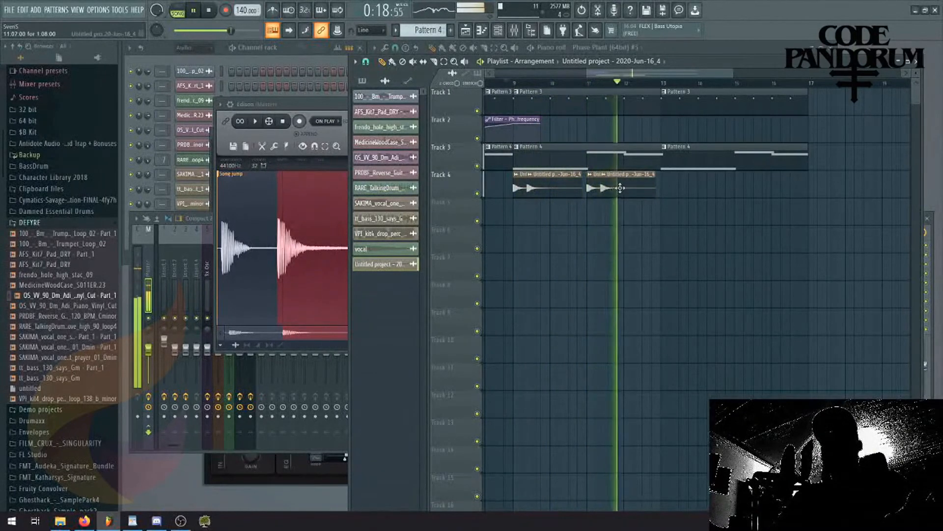
Duplicate the Track 4 drum clips of bars 9 to 12 into bars 13 to 16 and stop playback.
{"action": "left_click_drag", "start_coordinate": [648, 193], "coordinate": [511, 186], "text": "ctrl"}
{"action": "key", "text": "ctrl+b"}
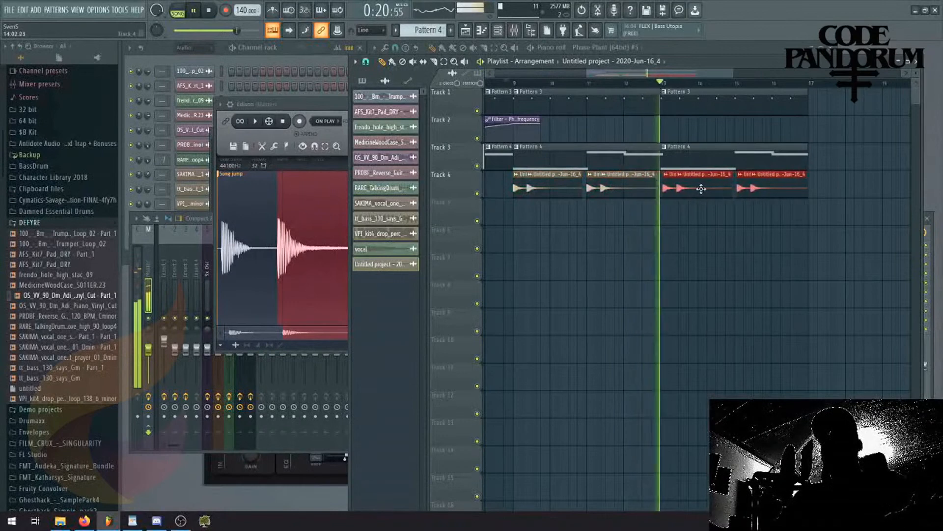
{"action": "key", "text": "space"}
Open Pattern 4's Phase Plant #3 notes and try the last note on G#2 and on F2.
{"action": "double_click", "coordinate": [630, 162]}
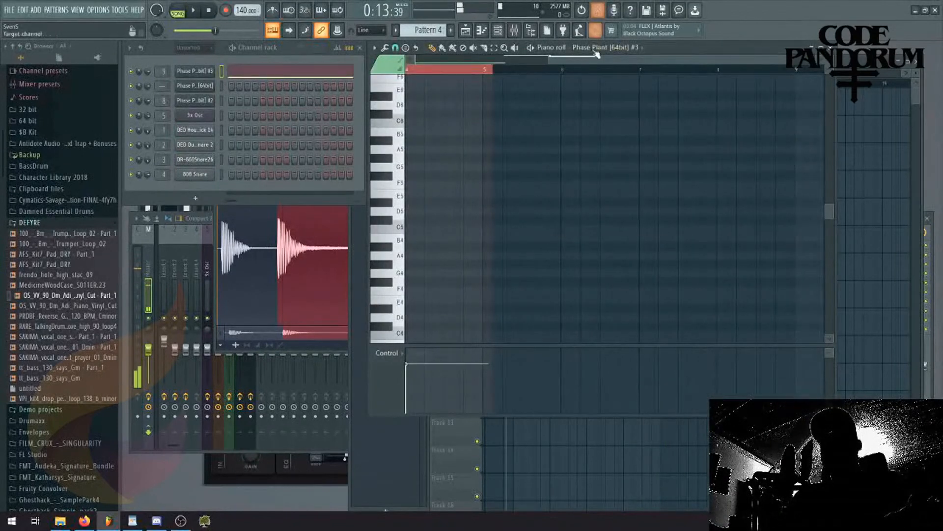
{"action": "left_click_drag", "start_coordinate": [595, 57], "coordinate": [292, 120]}
{"action": "scroll", "coordinate": [509, 191], "scroll_direction": "up", "scroll_amount": 8}
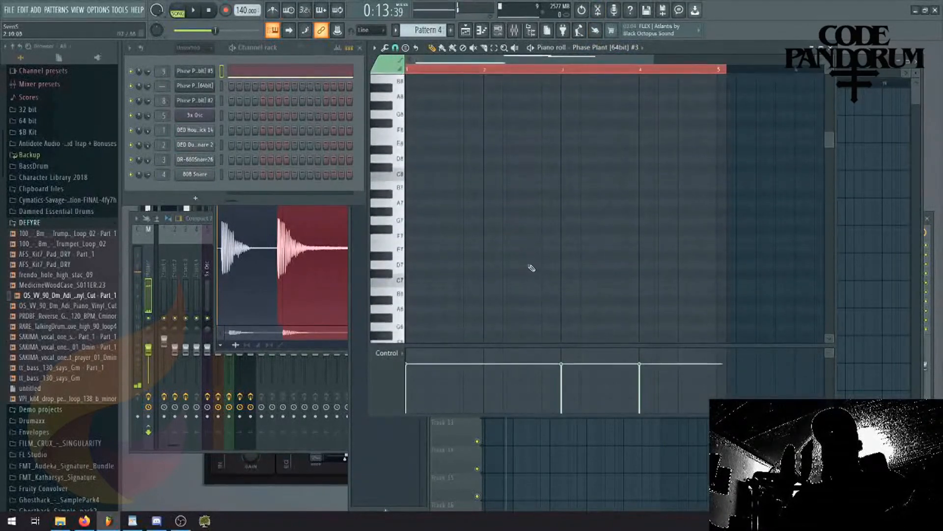
{"action": "scroll", "coordinate": [541, 264], "scroll_direction": "down", "scroll_amount": 10}
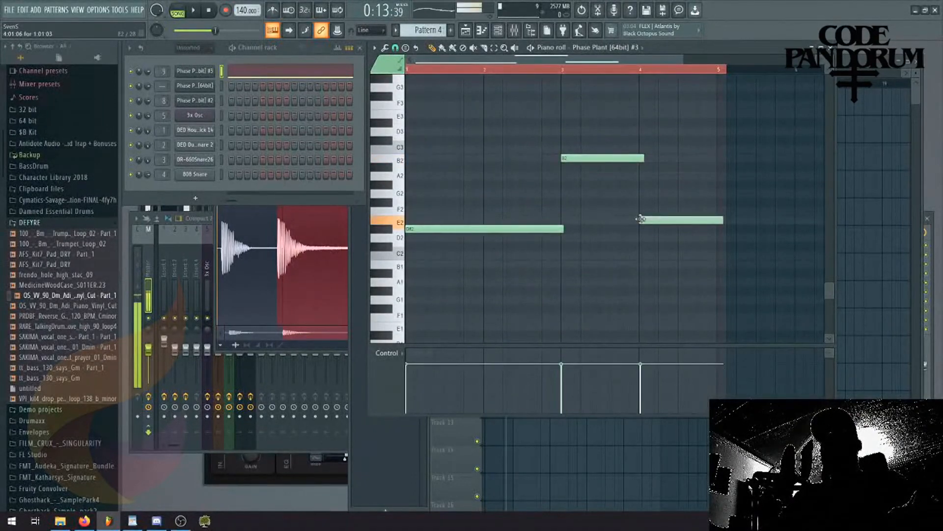
{"action": "left_click_drag", "start_coordinate": [660, 217], "coordinate": [659, 184]}
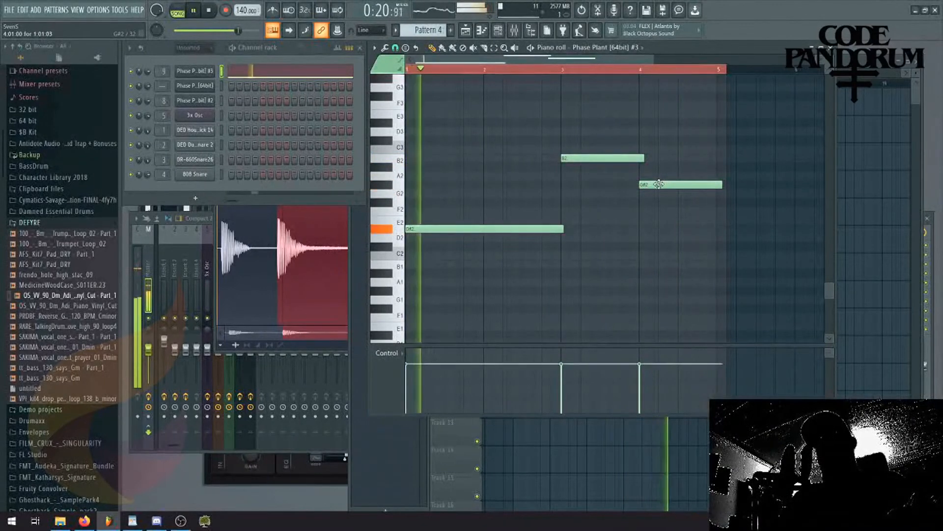
{"action": "left_click_drag", "start_coordinate": [659, 184], "coordinate": [659, 213]}
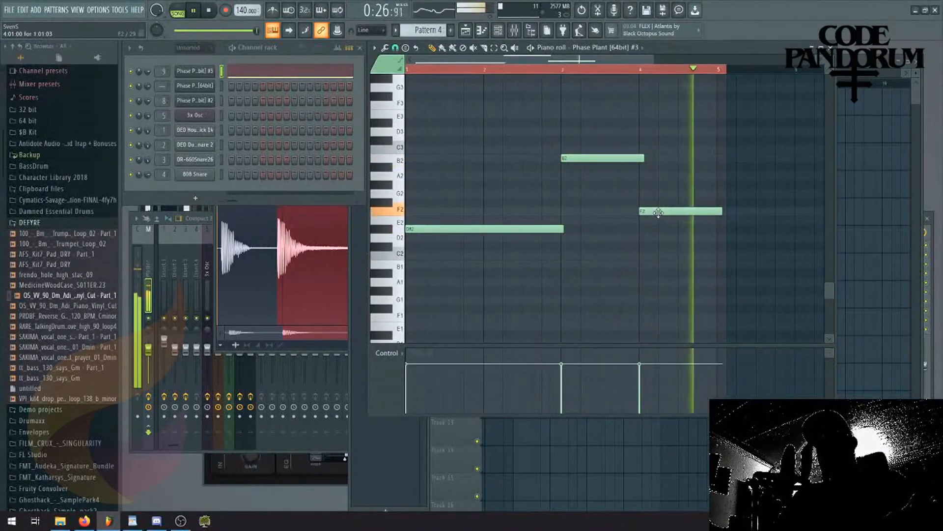
Lower all the notes of Pattern 4 by four semitones and raise them one octave, to B2, G3 and F#3.
{"action": "left_click_drag", "start_coordinate": [658, 207], "coordinate": [406, 273]}
{"action": "left_click_drag", "start_coordinate": [420, 229], "coordinate": [417, 256]}
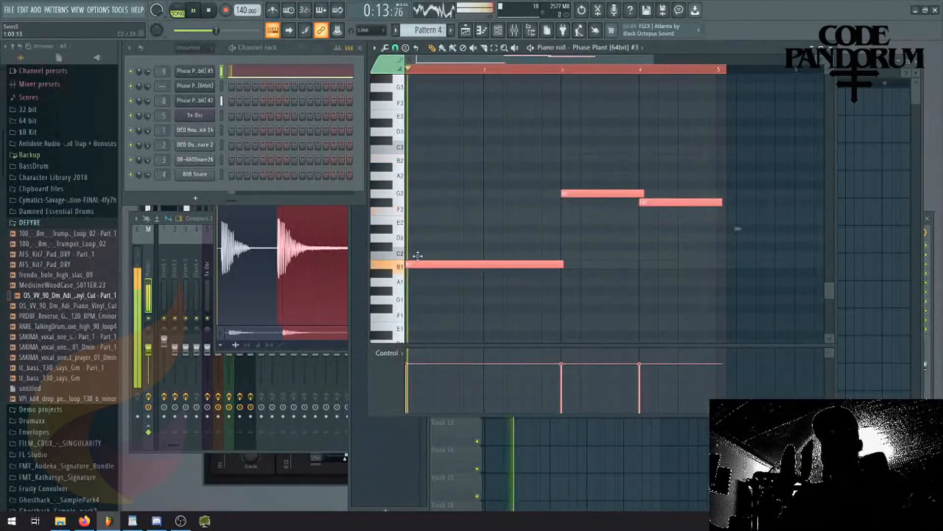
{"action": "left_click_drag", "start_coordinate": [686, 172], "coordinate": [415, 265]}
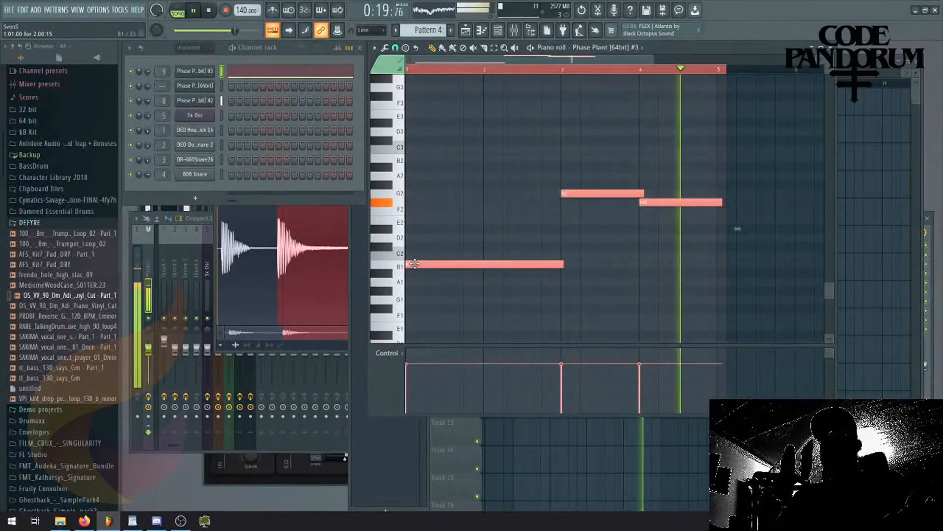
{"action": "key", "text": "ctrl+Up"}
{"action": "scroll", "coordinate": [587, 278], "scroll_direction": "up", "scroll_amount": 3}
{"action": "left_click", "coordinate": [587, 278]}
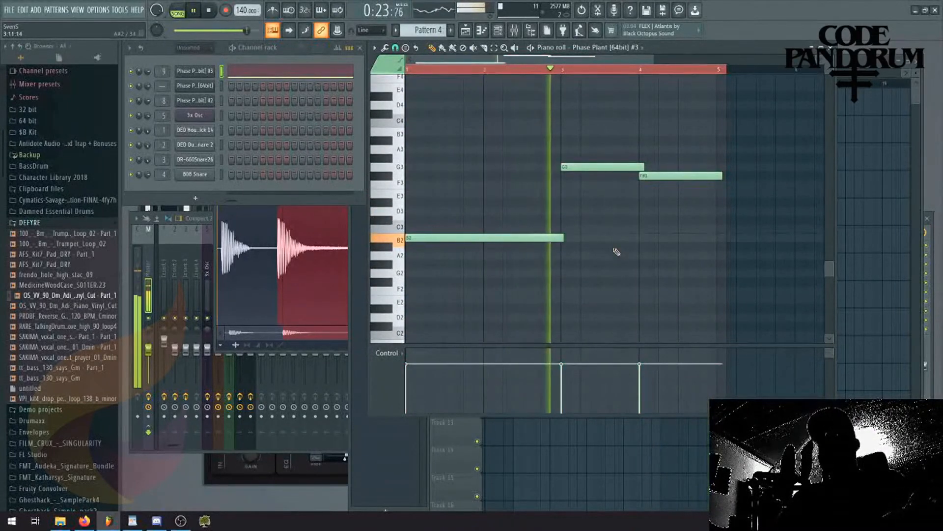
Reshape the Fruity Parametric EQ 2 on the Phase Plant #3 mixer track, cutting the highs and dipping band 2 by 8.7 dB at 185 Hz.
{"action": "left_click", "coordinate": [195, 71]}
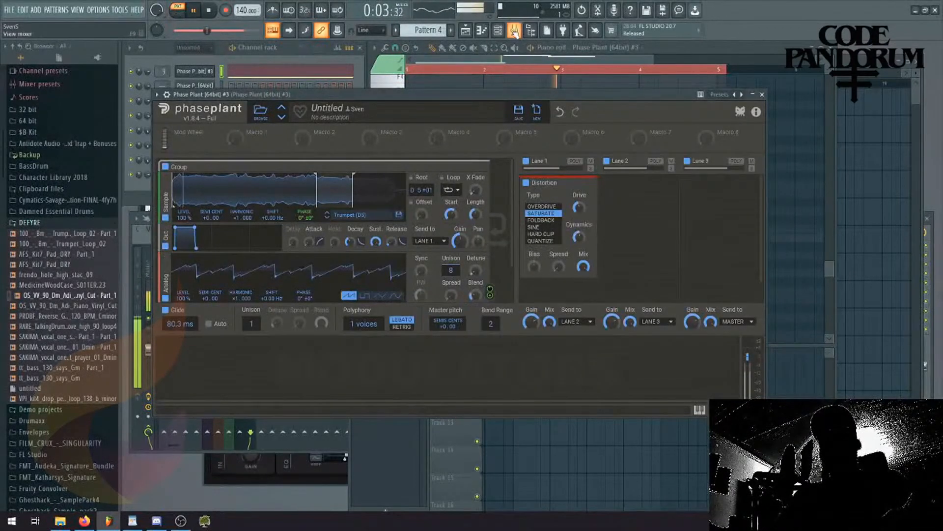
{"action": "left_click", "coordinate": [514, 30]}
{"action": "left_click", "coordinate": [852, 279]}
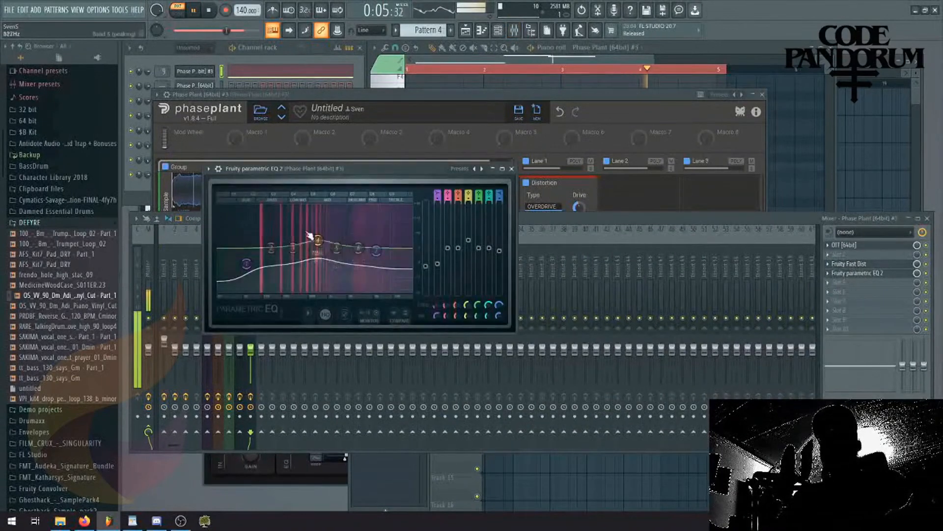
{"action": "left_click_drag", "start_coordinate": [359, 250], "coordinate": [359, 263]}
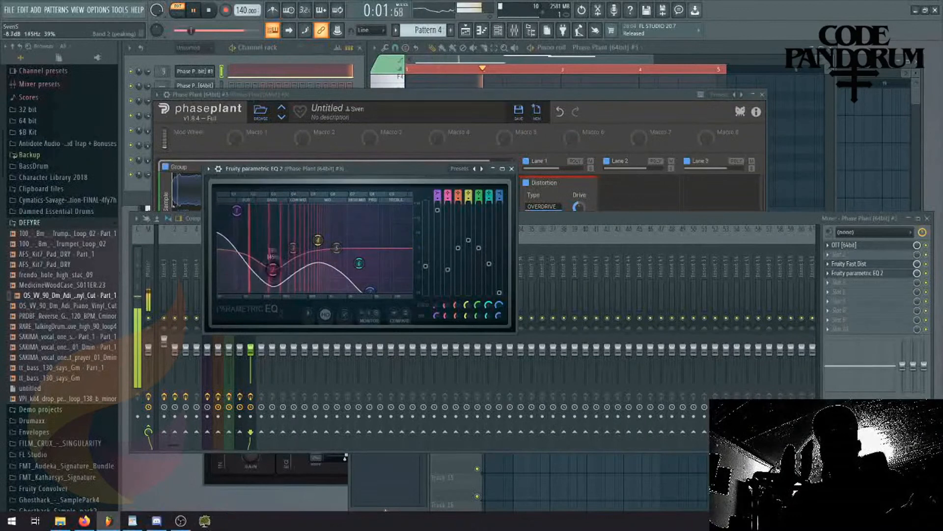
Add Toneforge Menace ahead of the EQ and a second Fruity Parametric EQ 2 after it on the Phase Plant #3 mixer track.
{"action": "left_click", "coordinate": [853, 282]}
{"action": "left_click", "coordinate": [769, 63]}
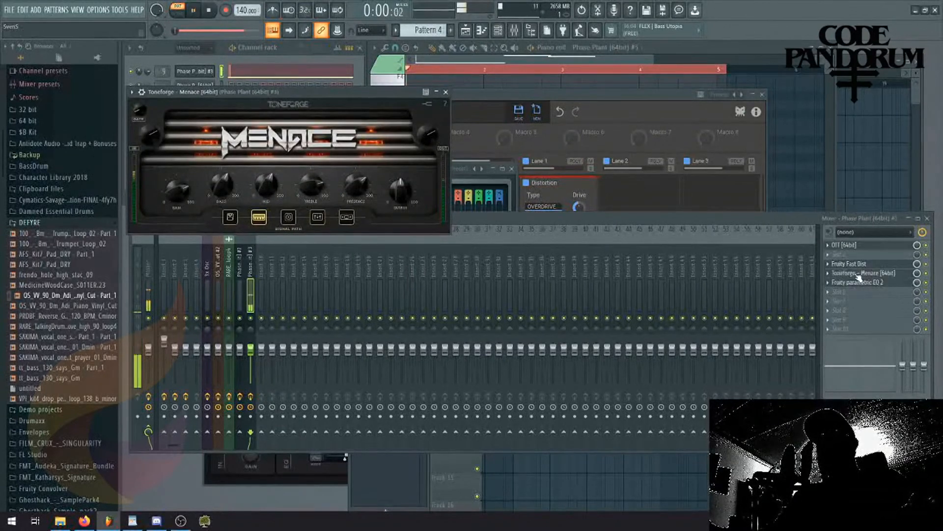
{"action": "left_click", "coordinate": [856, 283]}
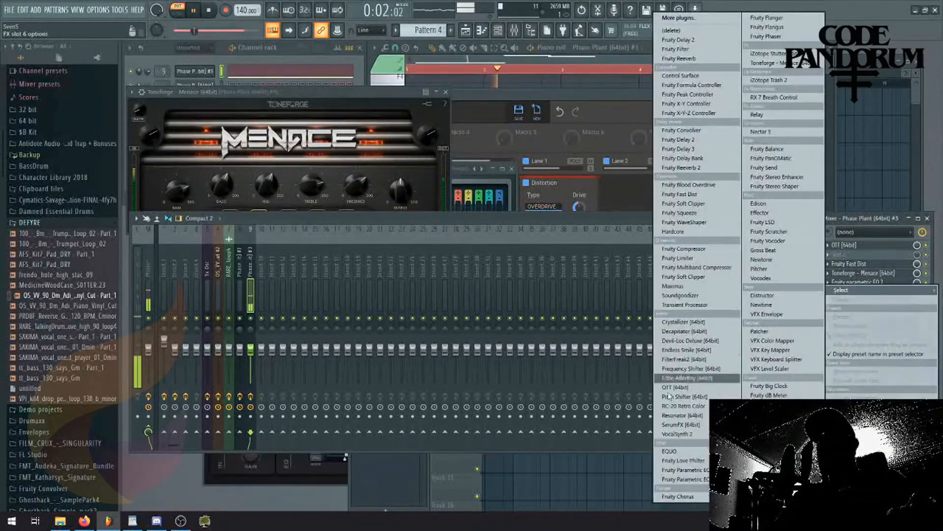
{"action": "left_click", "coordinate": [681, 477]}
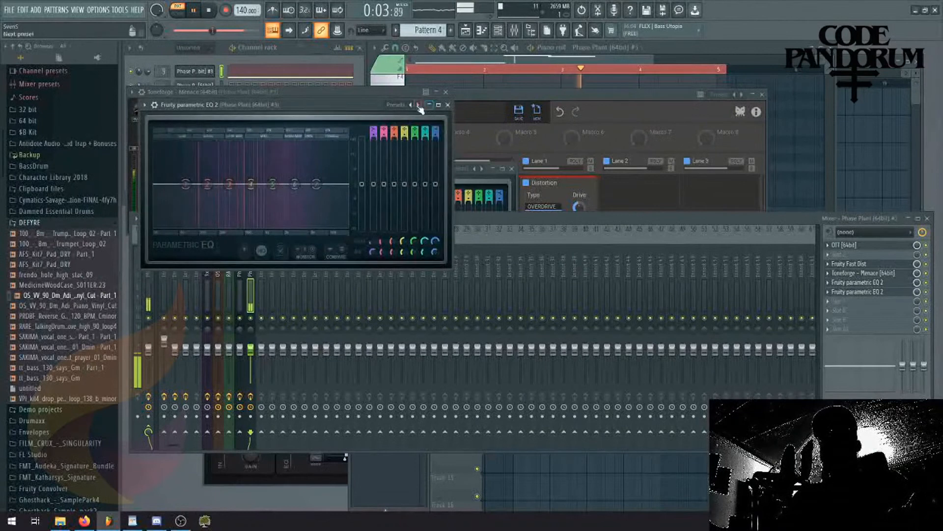
Give the second EQ a low-cut preset with a 10.5 dB main level, and boost band 2 just above the cutoff.
{"action": "right_click", "coordinate": [419, 107]}
{"action": "left_click", "coordinate": [430, 121]}
{"action": "left_click_drag", "start_coordinate": [362, 178], "coordinate": [362, 157]}
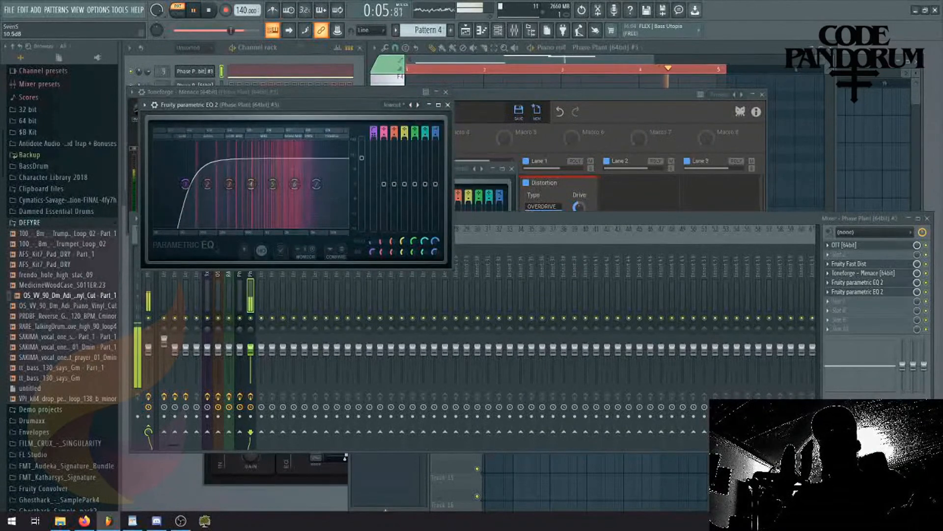
{"action": "left_click_drag", "start_coordinate": [207, 184], "coordinate": [191, 170]}
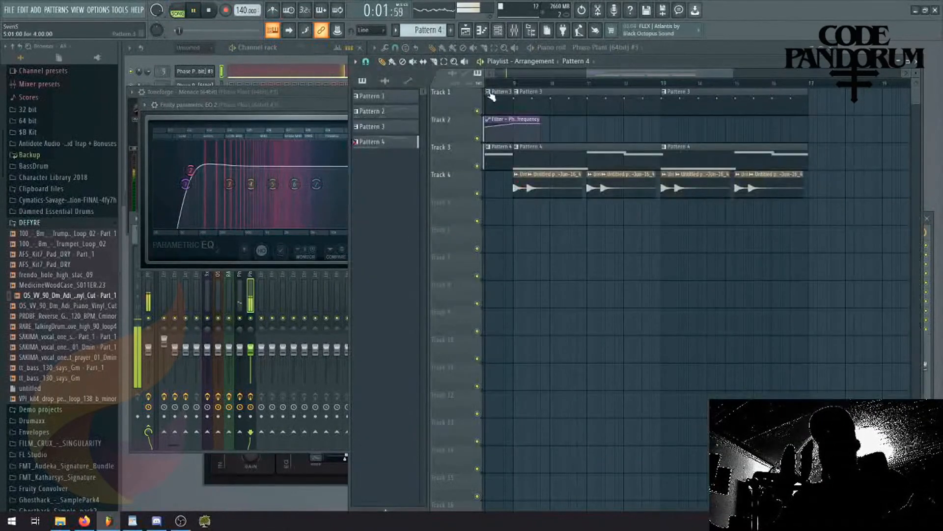
Play the arrangement from just before bar 9, lower the second EQ's main level to 2.9 dB and replay the transition into bar 13.
{"action": "left_click", "coordinate": [496, 83]}
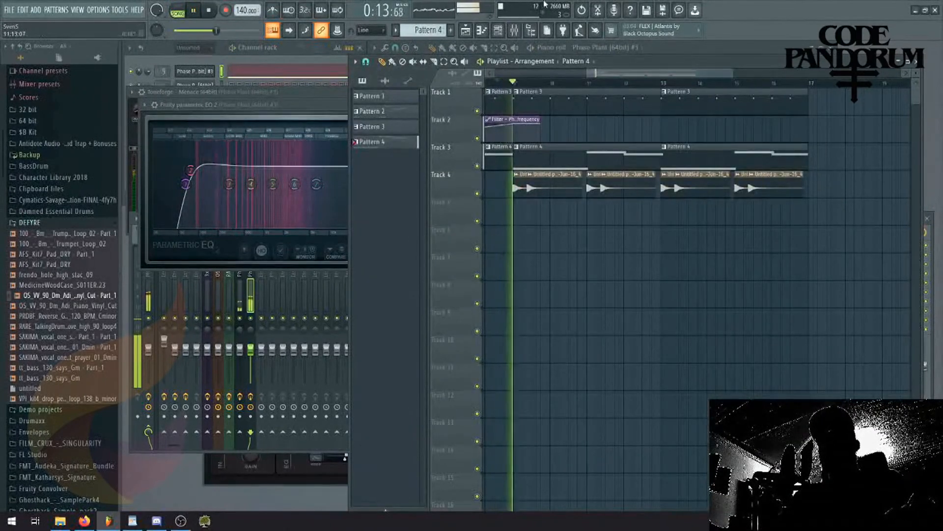
{"action": "left_click", "coordinate": [517, 32]}
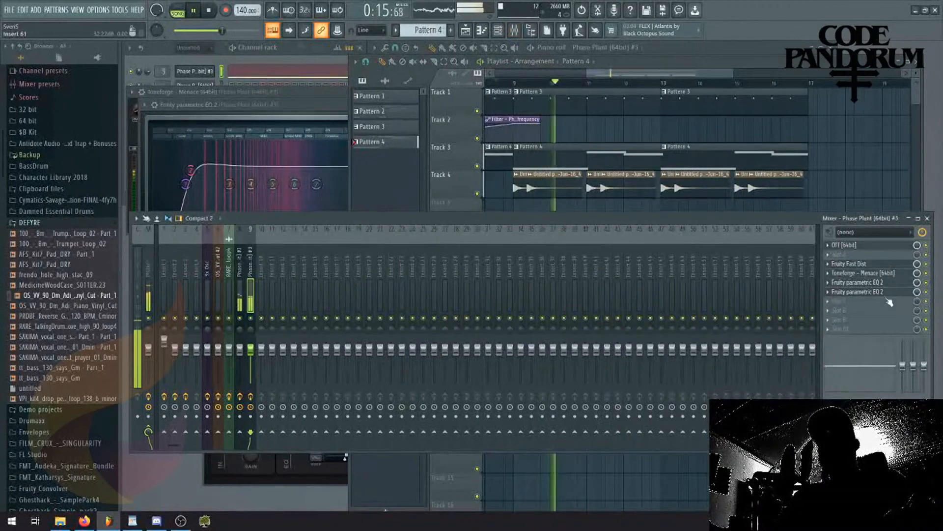
{"action": "left_click", "coordinate": [878, 292]}
{"action": "left_click", "coordinate": [878, 291]}
{"action": "left_click_drag", "start_coordinate": [362, 166], "coordinate": [362, 177]}
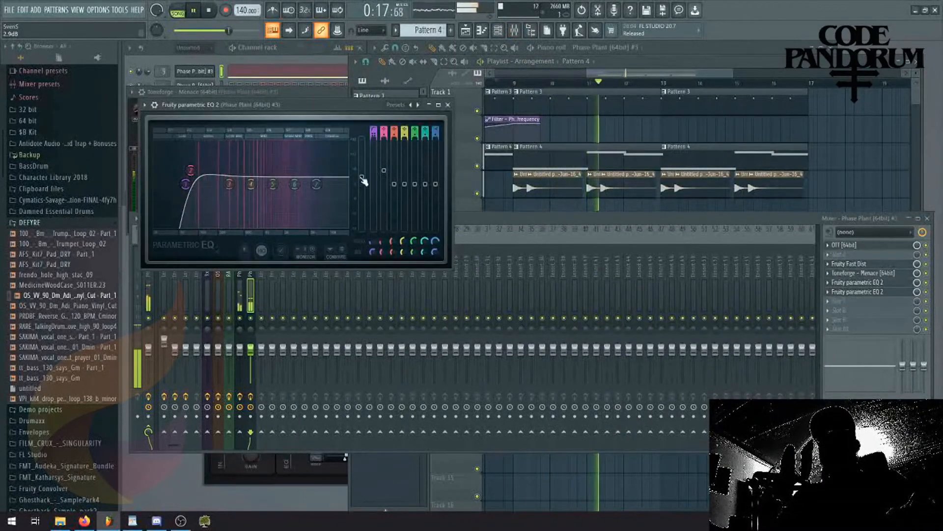
{"action": "right_click", "coordinate": [578, 132]}
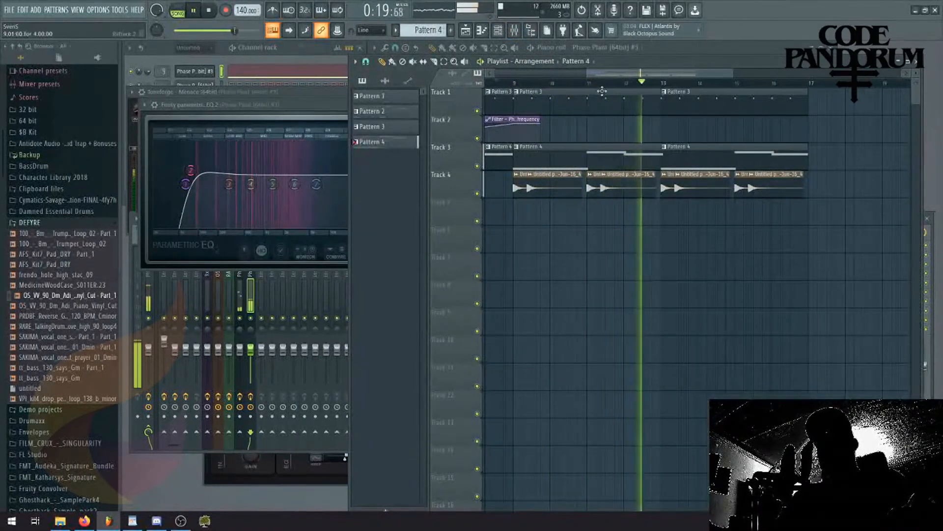
{"action": "left_click", "coordinate": [614, 82]}
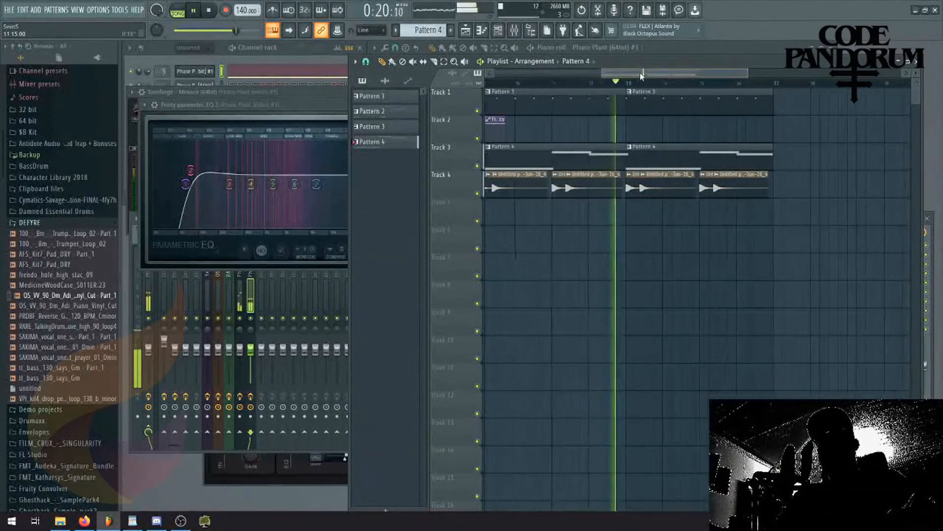
{"action": "scroll", "coordinate": [635, 95], "scroll_direction": "left", "scroll_amount": 7}
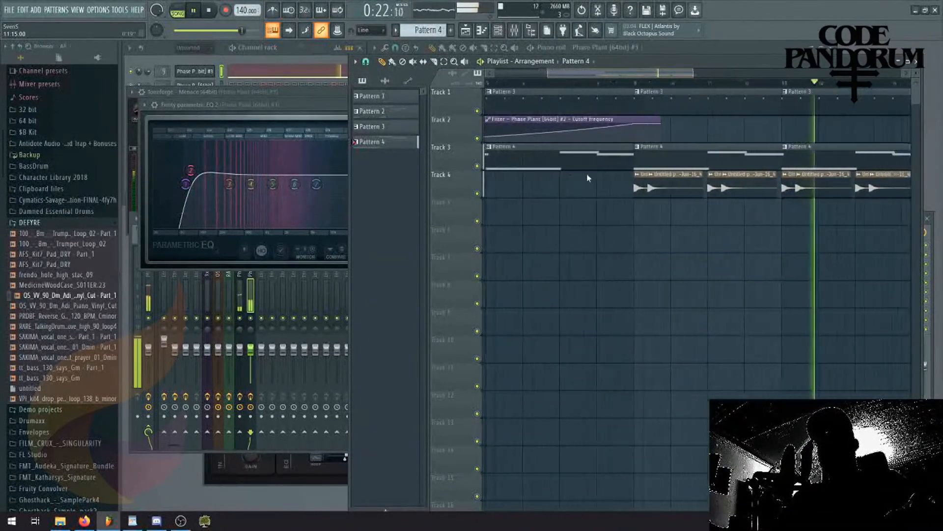
{"action": "scroll", "coordinate": [672, 264], "scroll_direction": "right", "scroll_amount": 3}
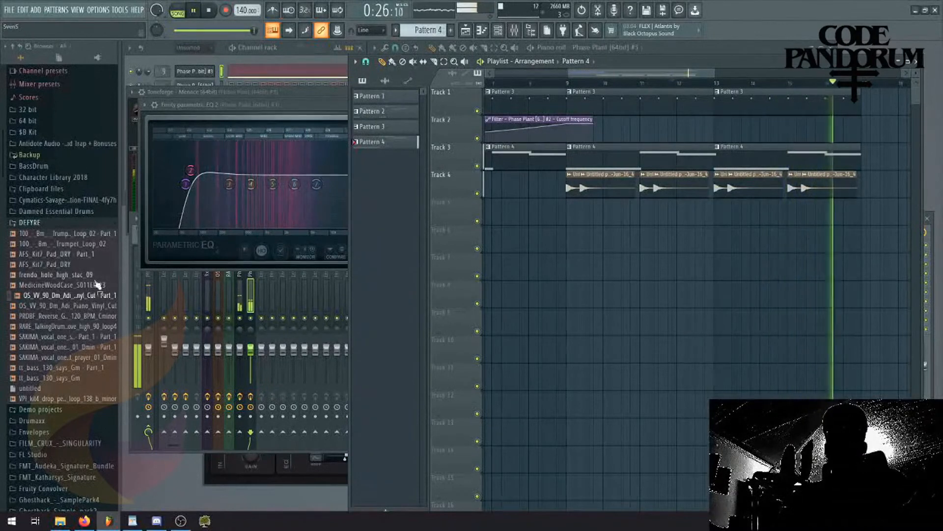
Delete the last two notes of Pattern 4's Phase Plant #3 part and move the remaining note down to D#2.
{"action": "double_click", "coordinate": [602, 147]}
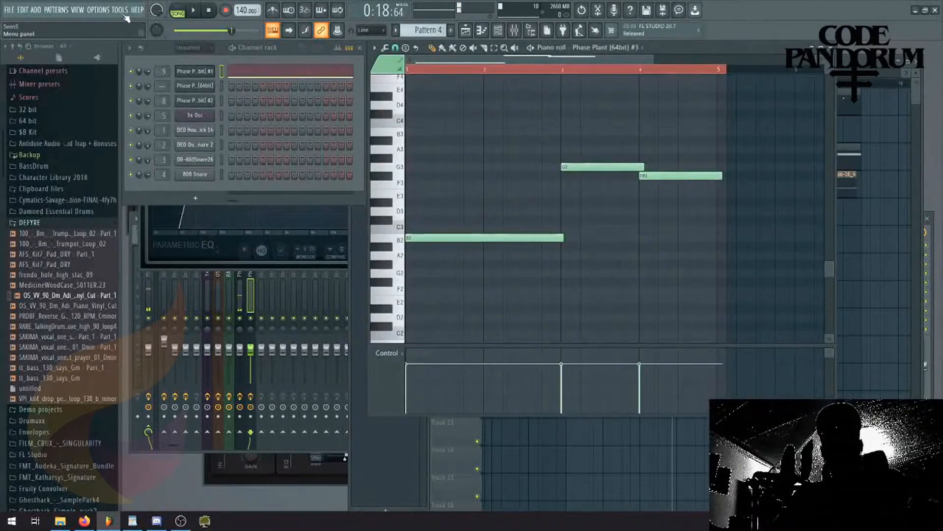
{"action": "key", "text": "space"}
{"action": "right_click", "coordinate": [618, 170]}
{"action": "right_click", "coordinate": [651, 175]}
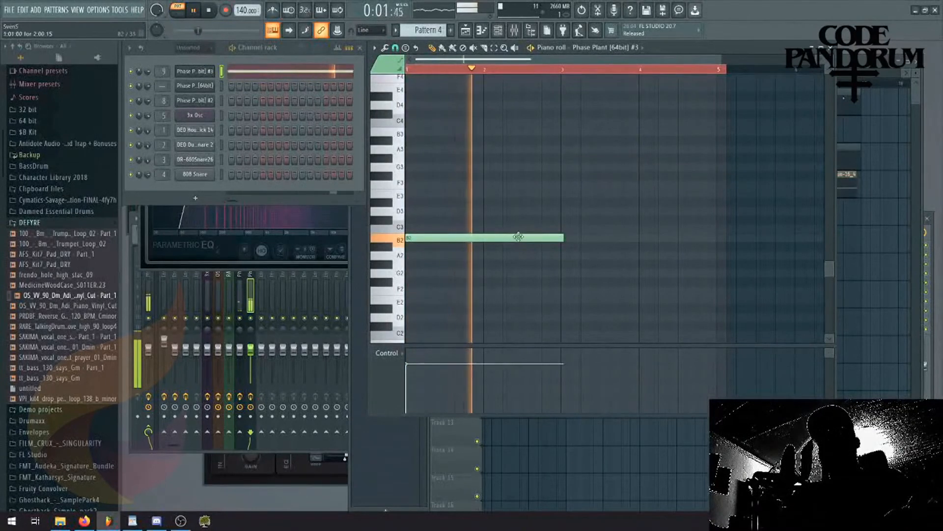
{"action": "right_click", "coordinate": [496, 239]}
{"action": "left_click_drag", "start_coordinate": [419, 203], "coordinate": [341, 321]}
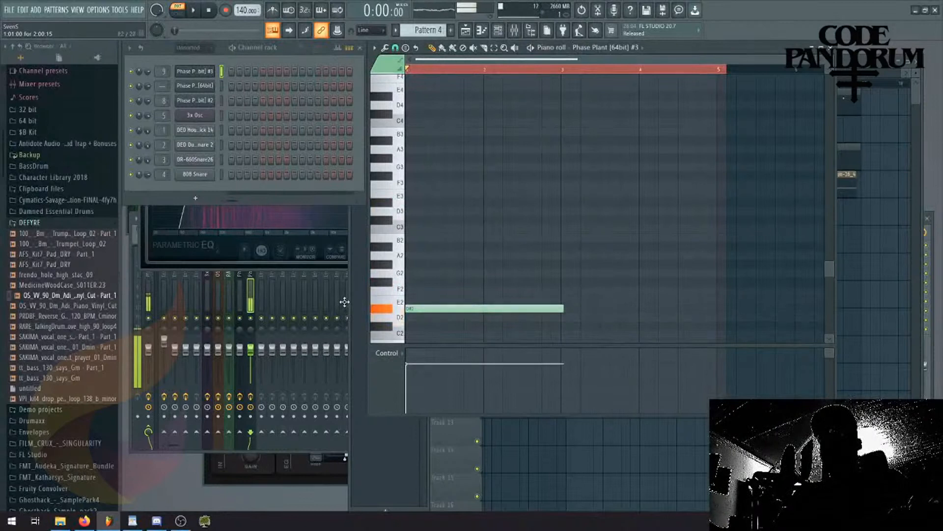
Add an E2 note at bar 2, shorten it to about one bar and trim the first D#2 note to slightly overlap its start.
{"action": "key", "text": "space"}
{"action": "left_click", "coordinate": [482, 291]}
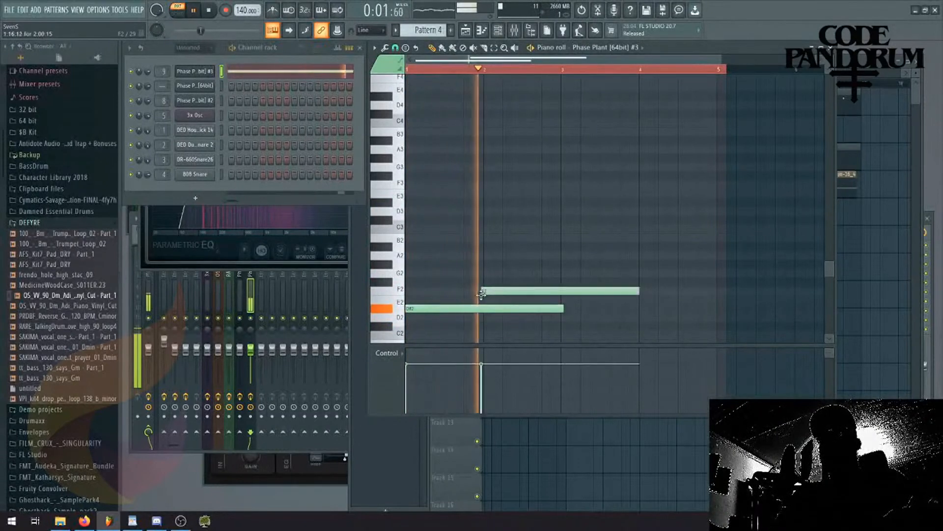
{"action": "left_click_drag", "start_coordinate": [482, 293], "coordinate": [577, 298]}
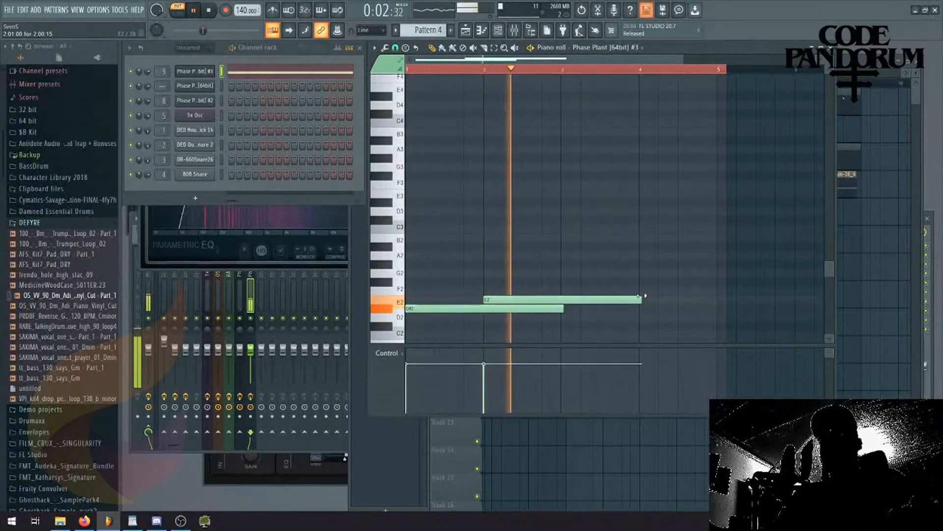
{"action": "key", "text": "space"}
{"action": "left_click_drag", "start_coordinate": [639, 300], "coordinate": [503, 311]}
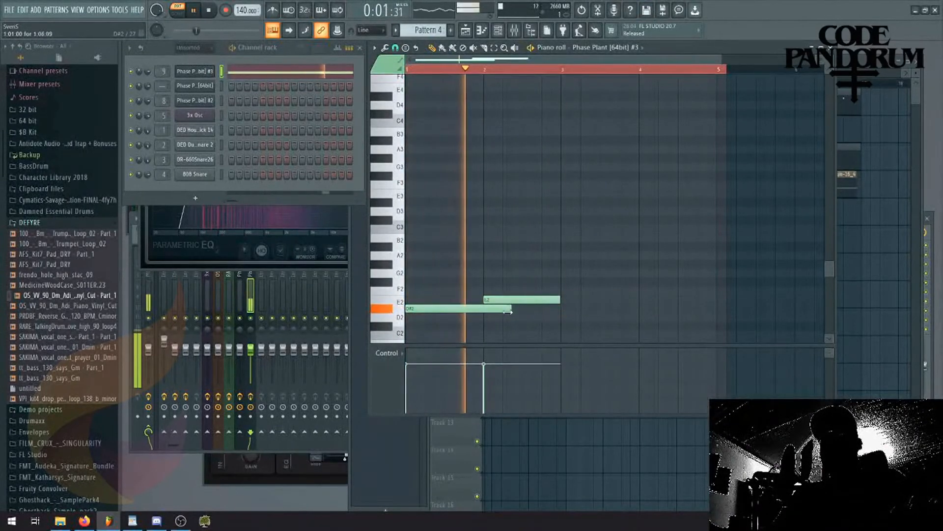
Add a D#2 note at bar 3, extend the E2 note slightly past its start and restart playback.
{"action": "left_click", "coordinate": [564, 310]}
{"action": "left_click_drag", "start_coordinate": [558, 300], "coordinate": [565, 300]}
{"action": "key", "text": "space"}
{"action": "key", "text": "space"}
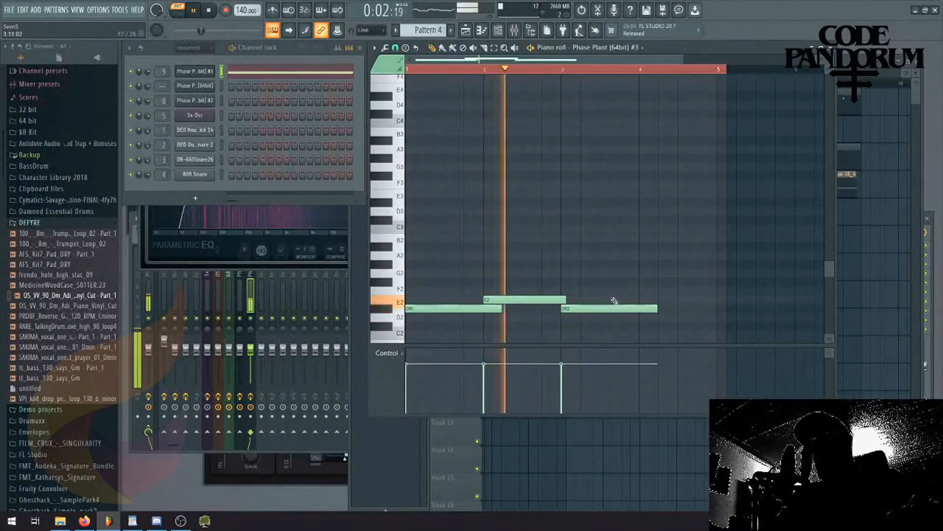
Restart playback of Pattern 4 and extend the D#2 note at bar 3 to about bar 5.
{"action": "left_click", "coordinate": [606, 266]}
{"action": "right_click", "coordinate": [608, 265]}
{"action": "key", "text": "space"}
{"action": "key", "text": "space"}
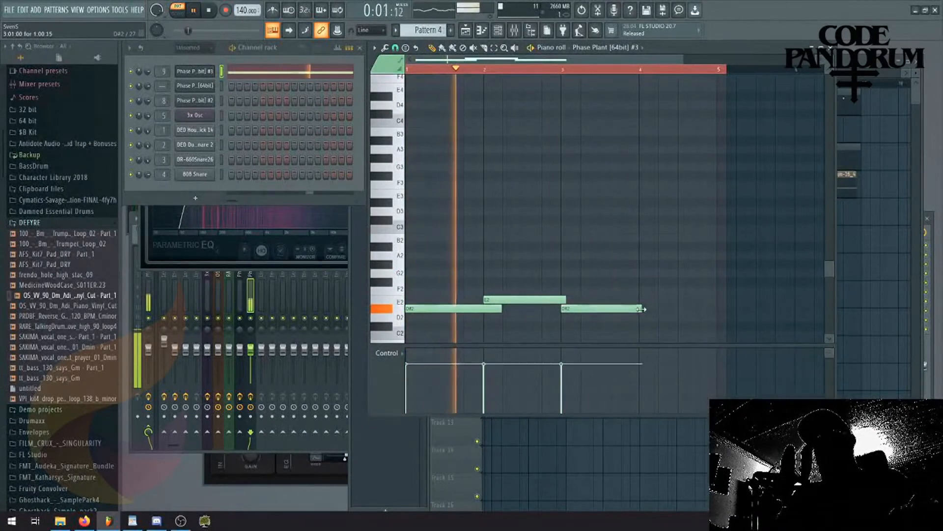
{"action": "left_click_drag", "start_coordinate": [654, 308], "coordinate": [717, 326]}
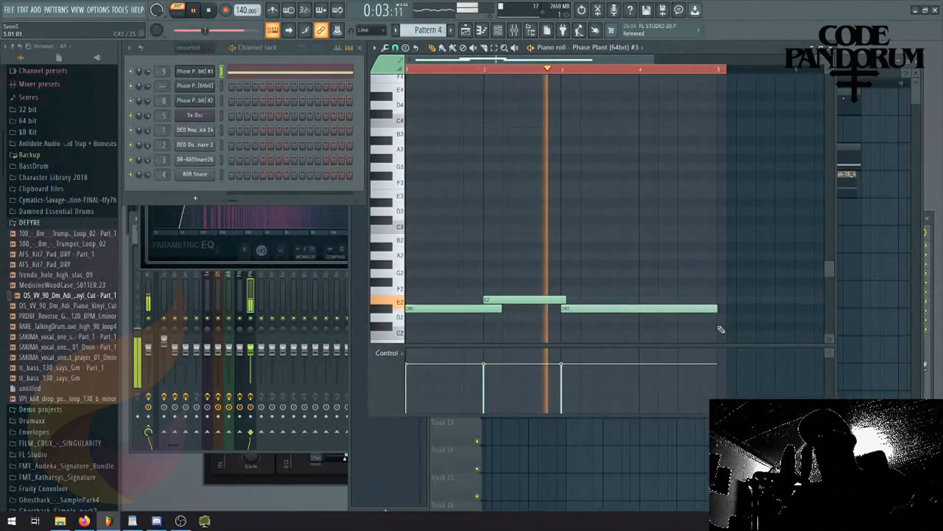
Play the arrangement in song mode from around bar 9 and set the playlist's snap to Beat.
{"action": "key", "text": "F5"}
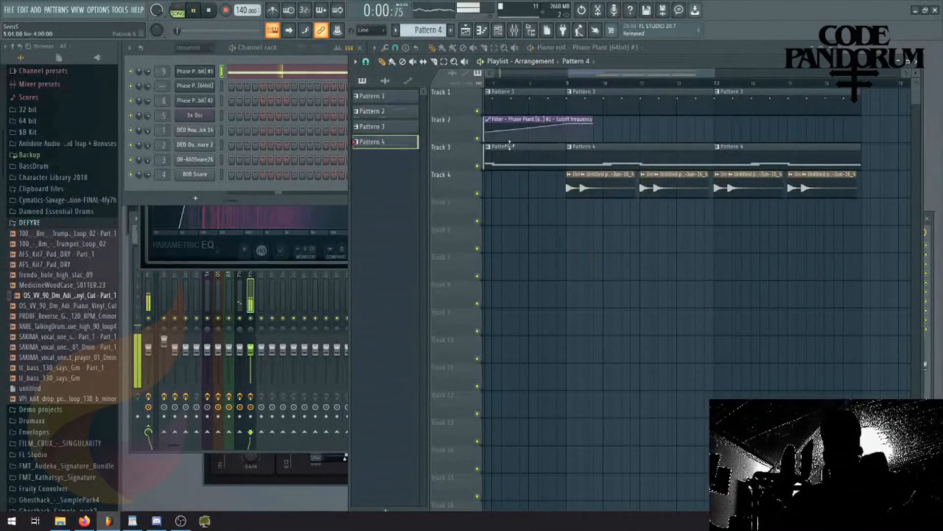
{"action": "left_click", "coordinate": [512, 90]}
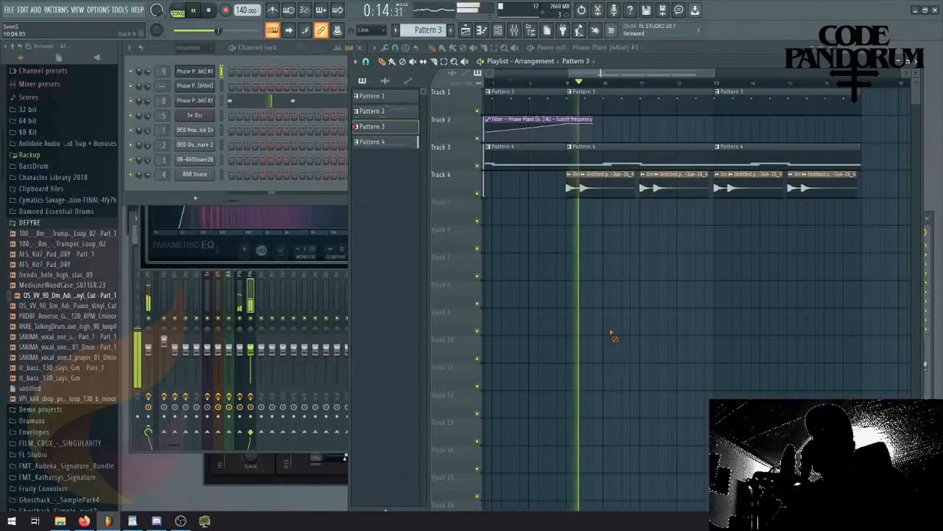
{"action": "left_click", "coordinate": [366, 62]}
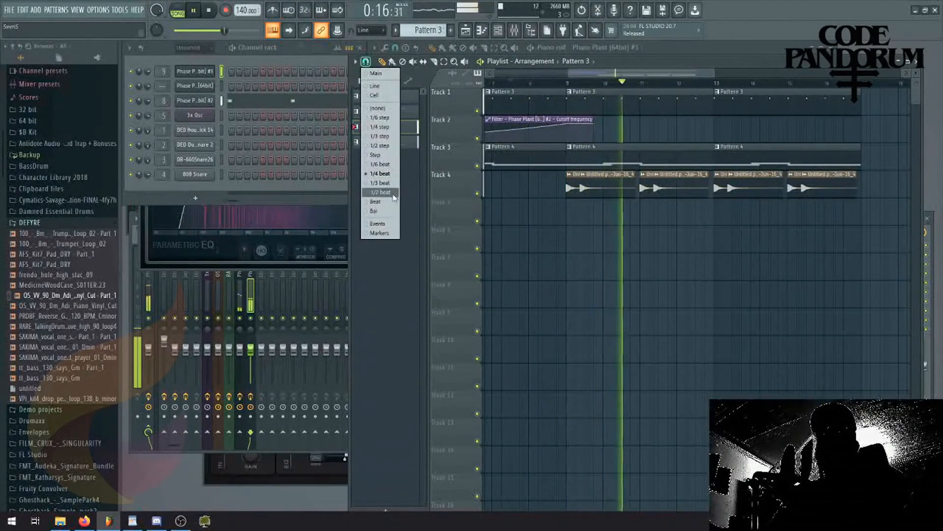
{"action": "left_click", "coordinate": [392, 202]}
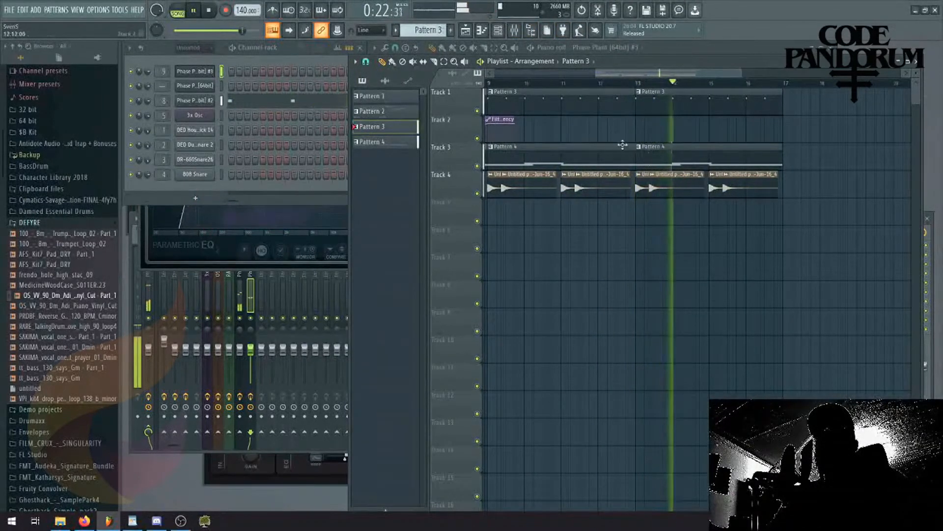
{"action": "left_click_drag", "start_coordinate": [678, 155], "coordinate": [580, 159]}
Trim the end of Pattern 4's last D#2 note slightly and replay the arrangement around bar 9.
{"action": "double_click", "coordinate": [748, 156]}
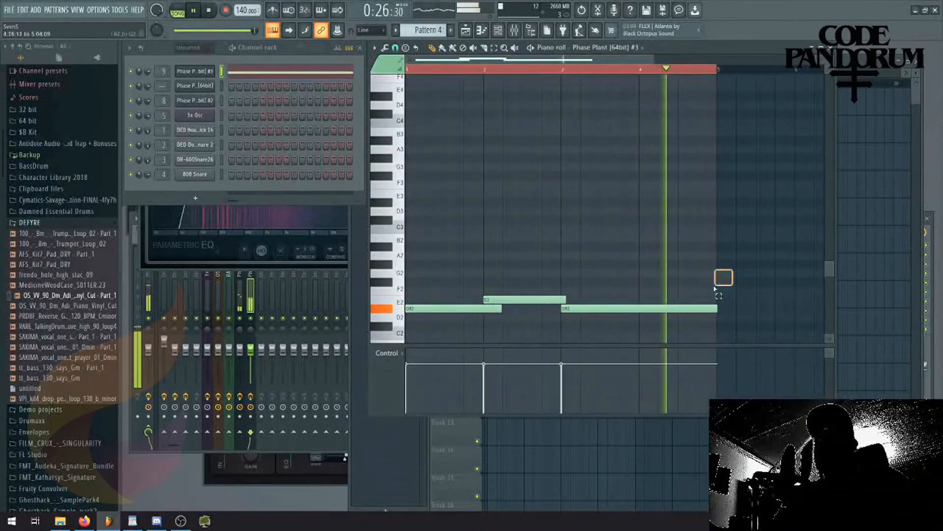
{"action": "left_click", "coordinate": [711, 311]}
{"action": "key", "text": "space"}
{"action": "key", "text": "space"}
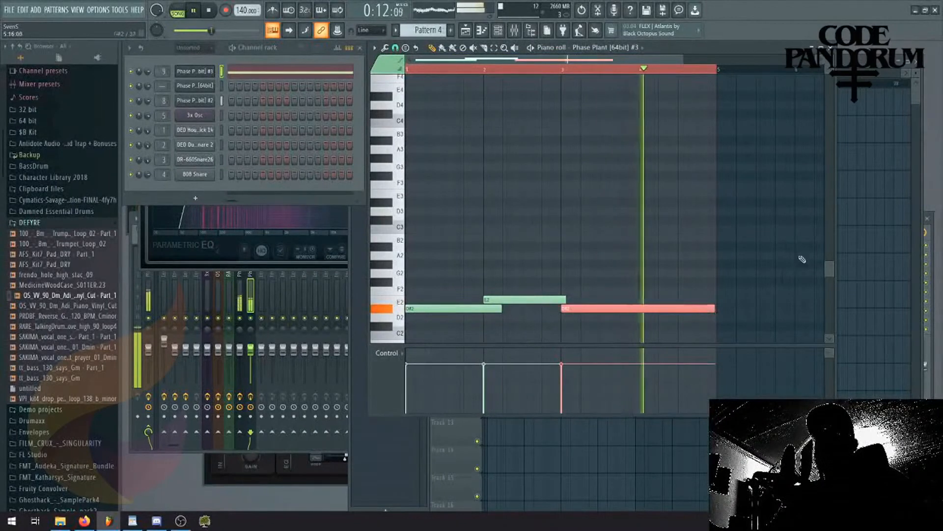
{"action": "left_click", "coordinate": [859, 205]}
{"action": "left_click_drag", "start_coordinate": [653, 73], "coordinate": [640, 127]}
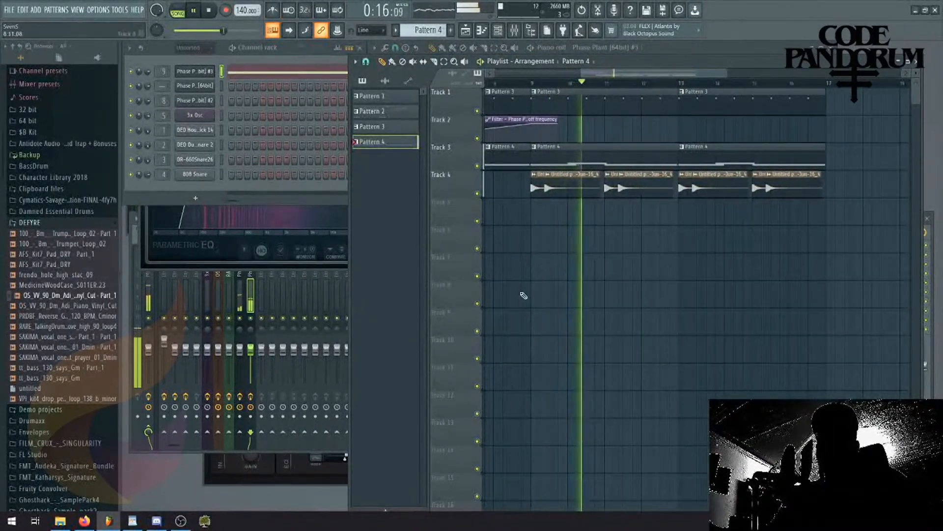
Show all channels in the channel rack, then stop playback and bring up Phase Plant #3 and the mixer in pattern mode.
{"action": "left_click", "coordinate": [194, 48]}
{"action": "left_click", "coordinate": [194, 59]}
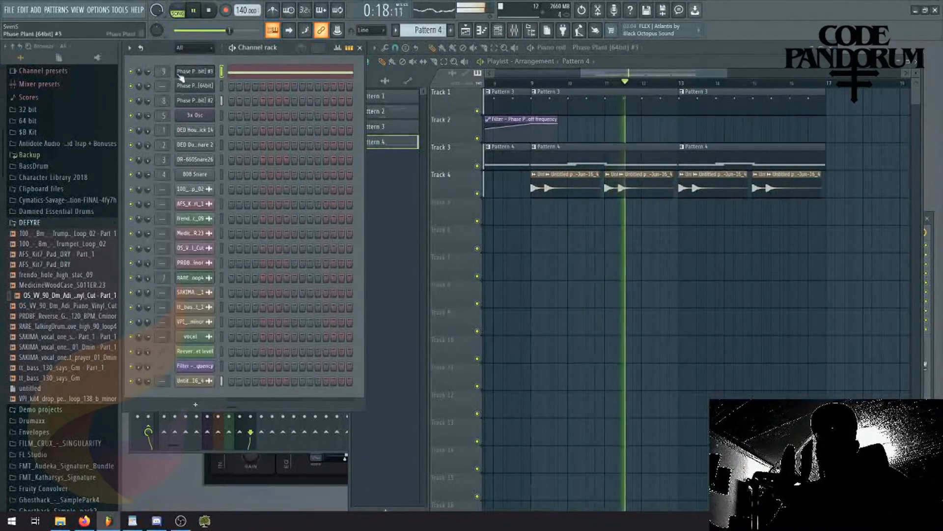
{"action": "key", "text": "space"}
{"action": "left_click", "coordinate": [199, 71]}
{"action": "left_click", "coordinate": [182, 11]}
{"action": "left_click", "coordinate": [514, 30]}
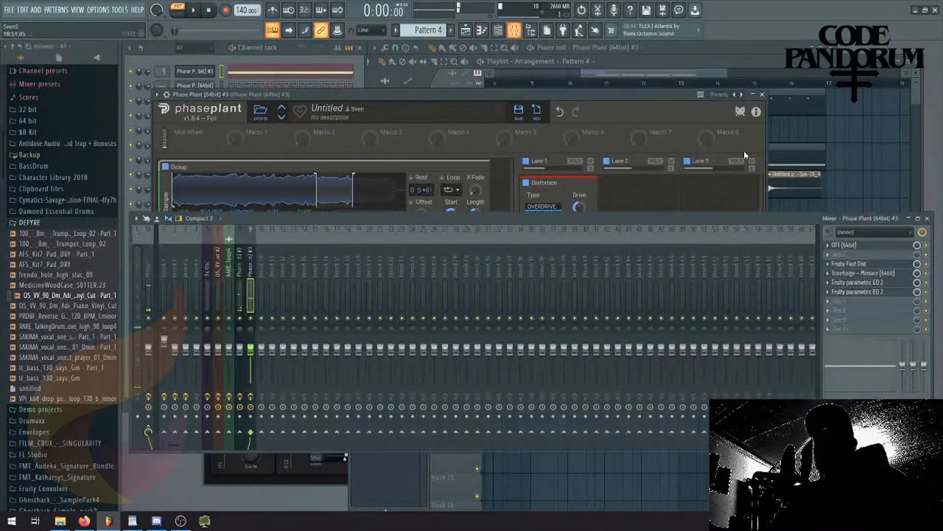
Open the first parametric EQ on Phase Plant #3's mixer track, toggle the OTT effect and play Pattern 4.
{"action": "left_click", "coordinate": [884, 284]}
{"action": "left_click", "coordinate": [933, 247]}
{"action": "key", "text": "space"}
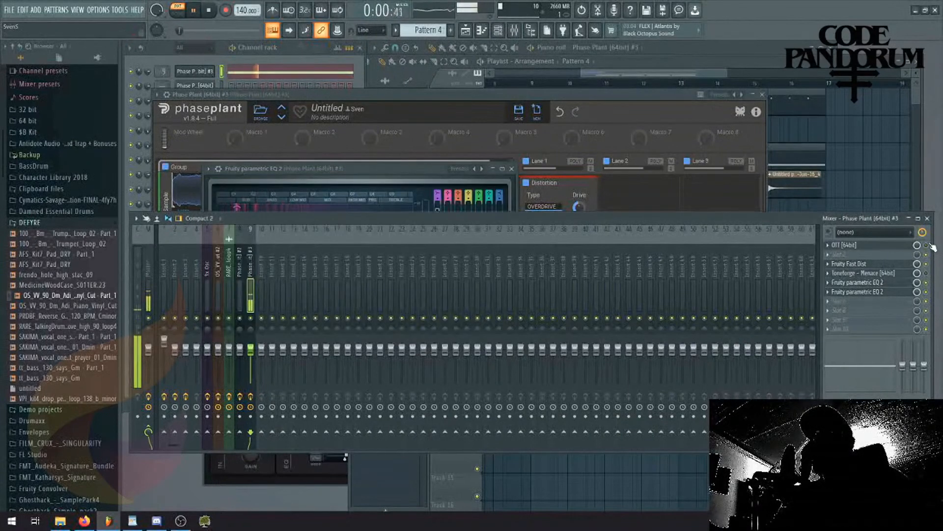
Audition brass samples in Phase Plant's sampler, load Horn (C2) and turn off the Analog oscillator.
{"action": "left_click", "coordinate": [337, 94]}
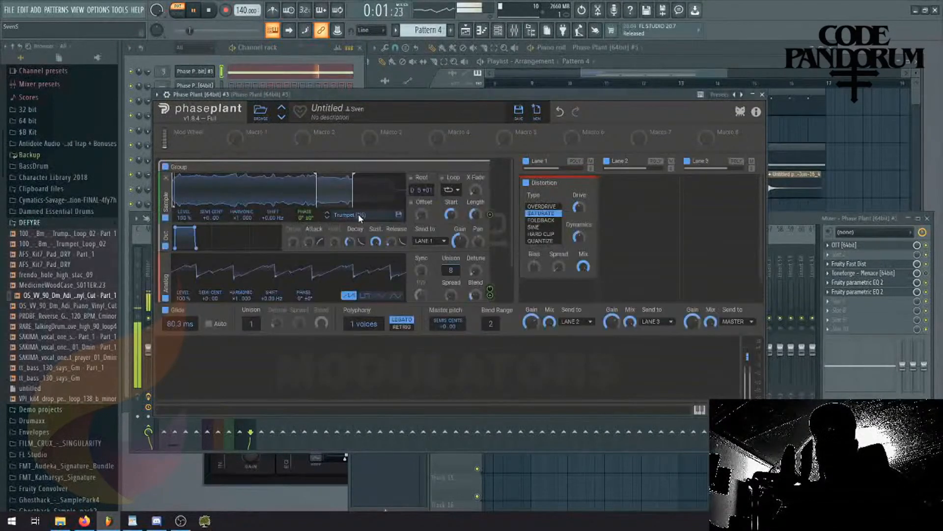
{"action": "left_click", "coordinate": [358, 214]}
{"action": "left_click", "coordinate": [563, 366]}
{"action": "left_click", "coordinate": [542, 377]}
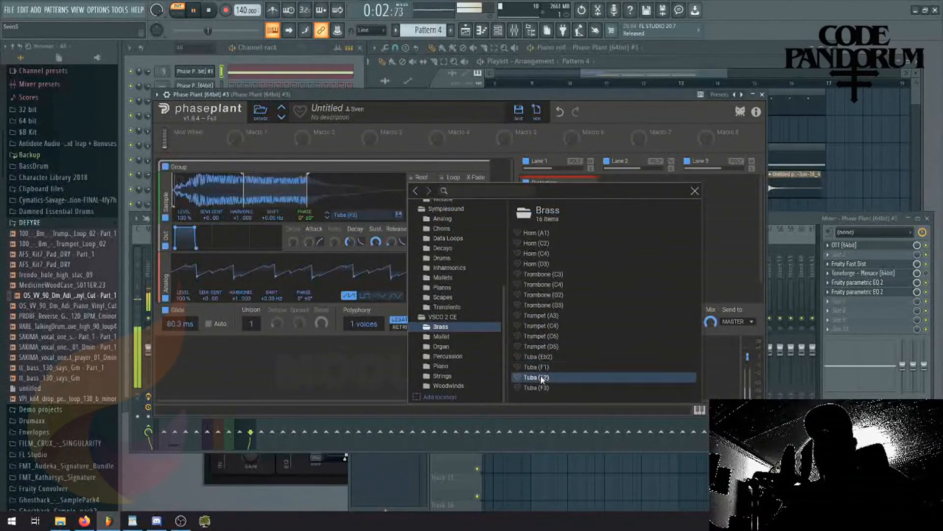
{"action": "left_click", "coordinate": [535, 306]}
{"action": "left_click", "coordinate": [530, 264]}
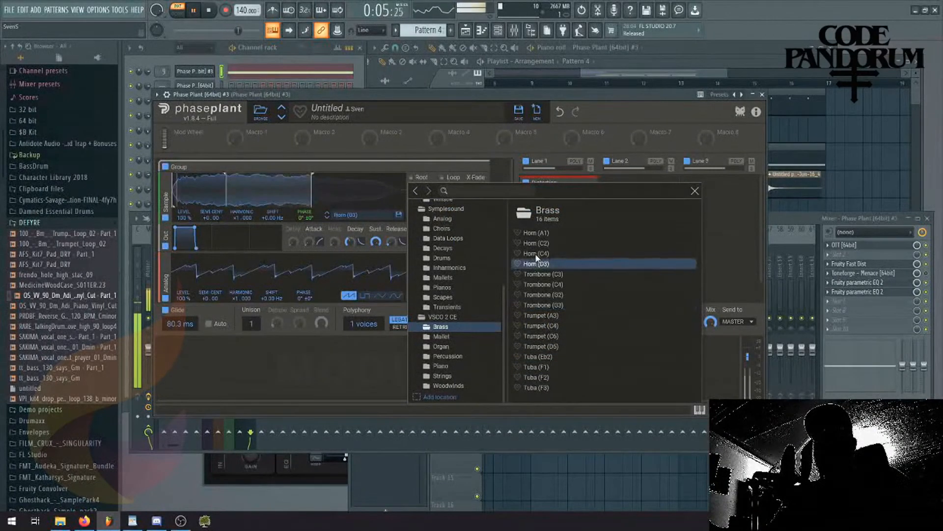
{"action": "left_click", "coordinate": [537, 254]}
{"action": "left_click", "coordinate": [537, 243]}
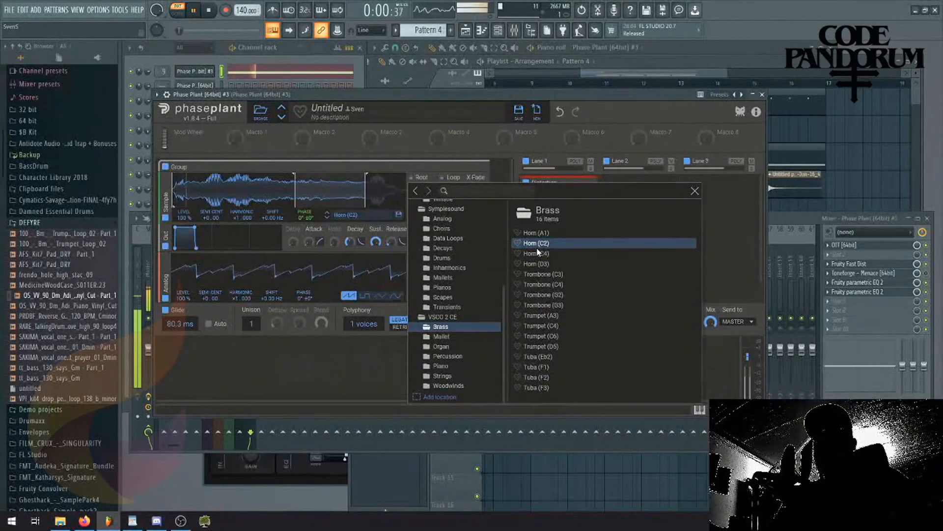
{"action": "left_click", "coordinate": [694, 191]}
{"action": "left_click", "coordinate": [166, 297]}
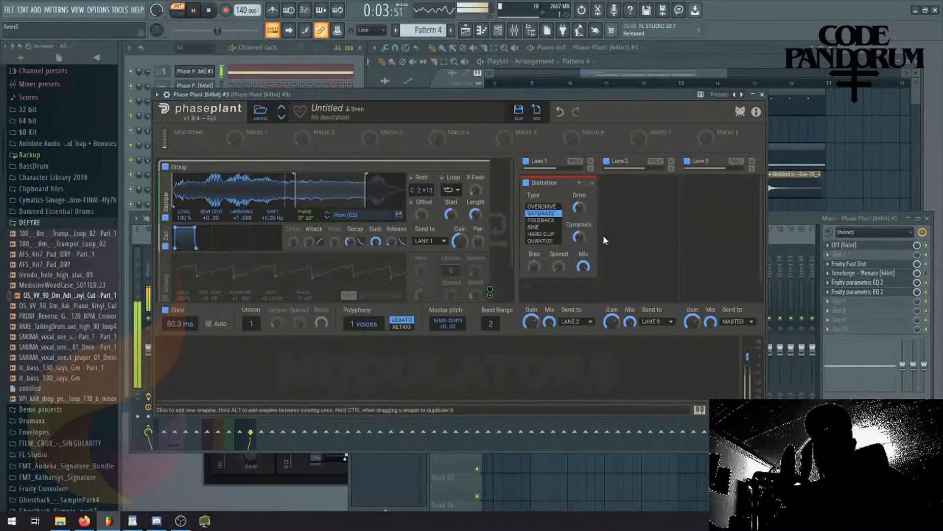
Toggle OTT, load the Default preset in the first parametric EQ and boost its lows, with band 2 at 4.7 dB and 40 Hz.
{"action": "left_click", "coordinate": [926, 248]}
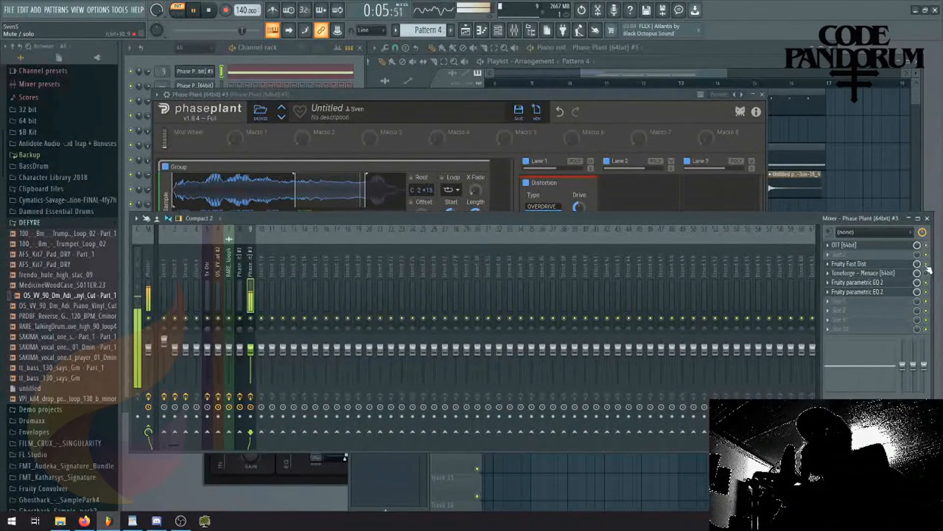
{"action": "left_click", "coordinate": [877, 284]}
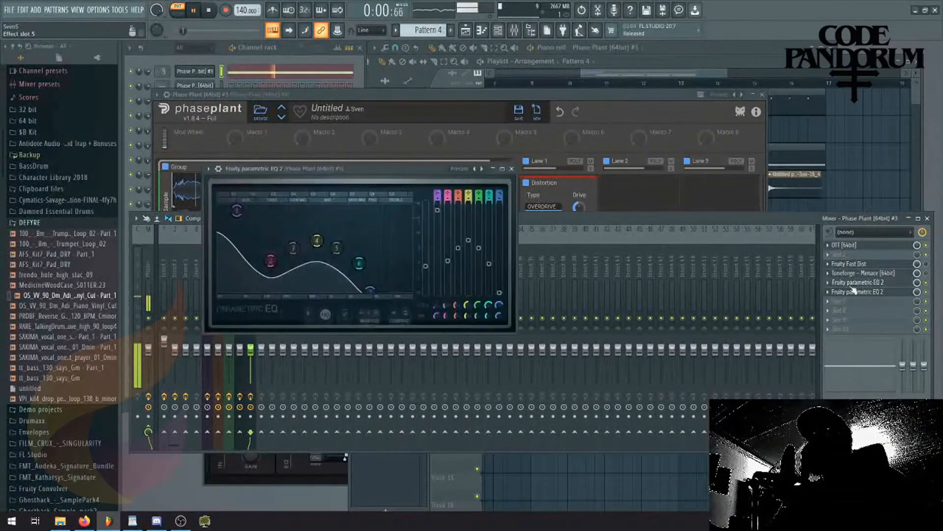
{"action": "right_click", "coordinate": [481, 169]}
{"action": "left_click", "coordinate": [486, 174]}
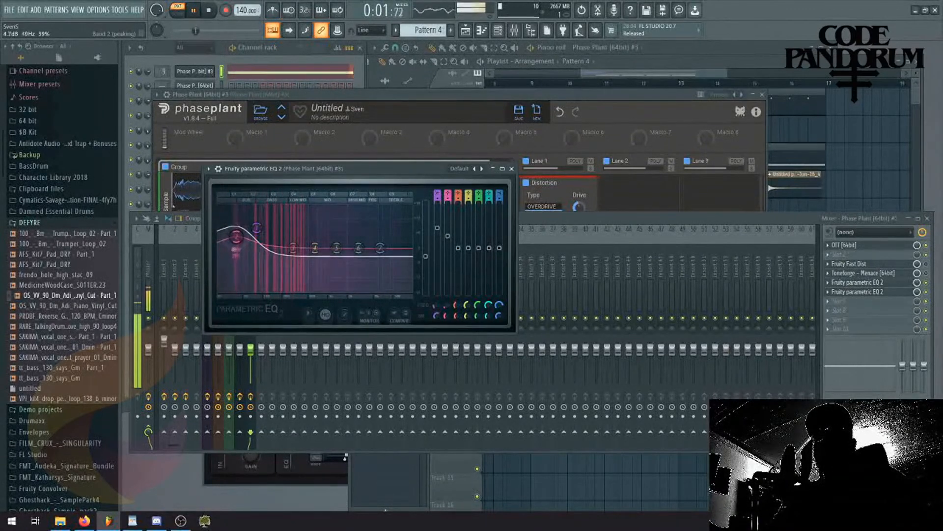
Play the arrangement from just before bar 9 to check the horn bass with the parametric EQ in view.
{"action": "left_click", "coordinate": [564, 85]}
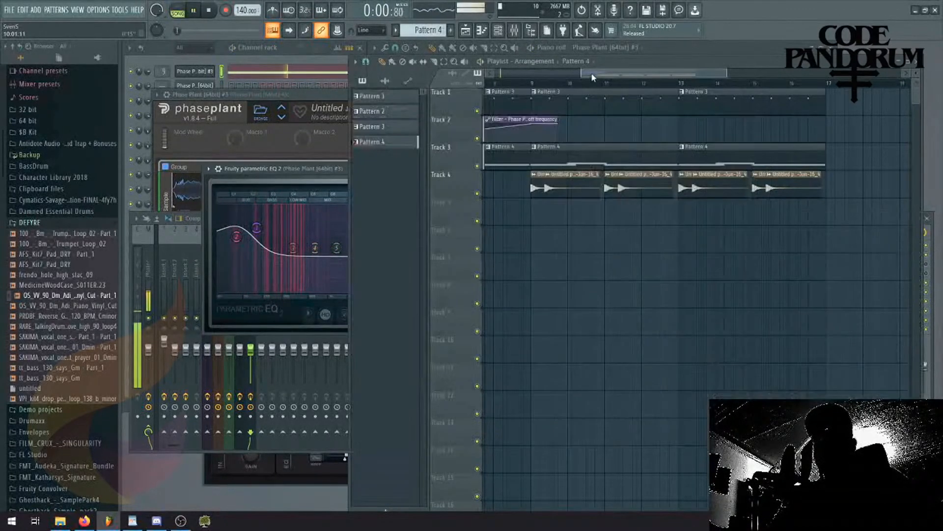
{"action": "left_click", "coordinate": [515, 84]}
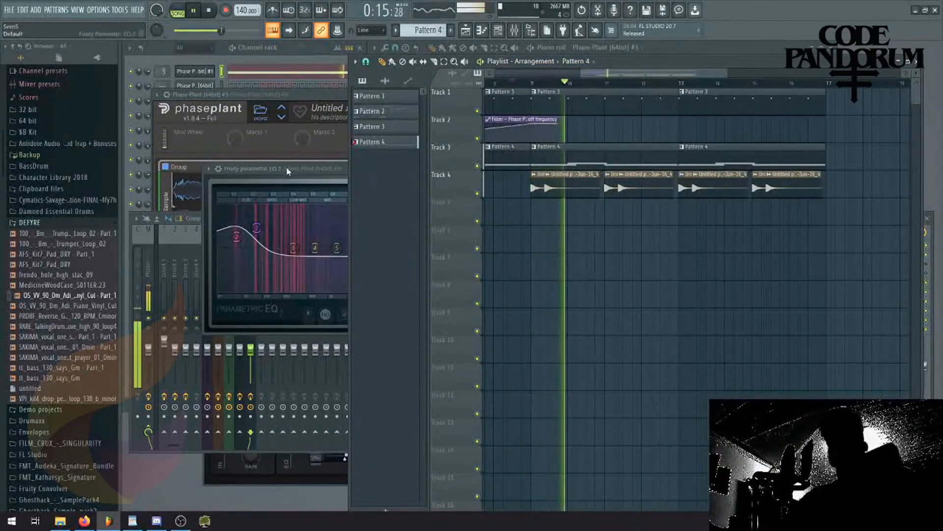
{"action": "left_click", "coordinate": [272, 178]}
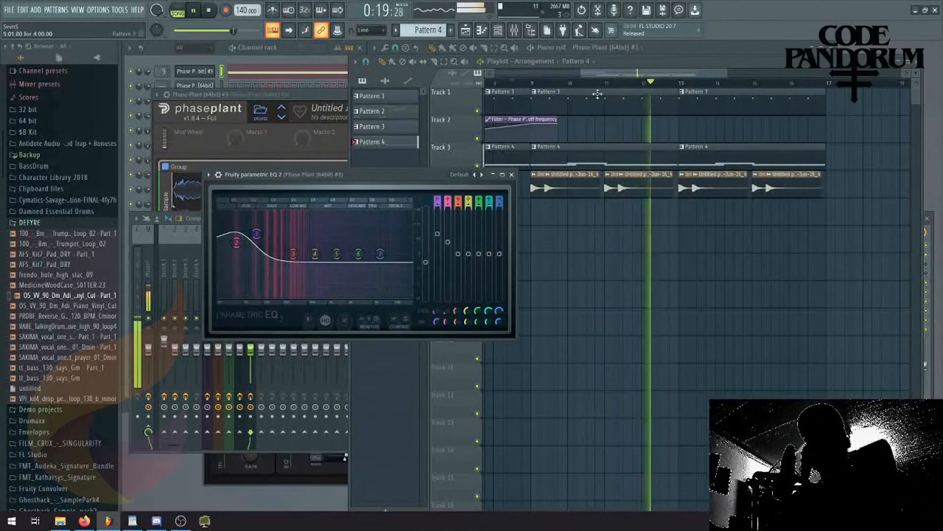
Delete Phase Plant's Analog oscillator and add a second Sampler generator in its place.
{"action": "left_click", "coordinate": [230, 94]}
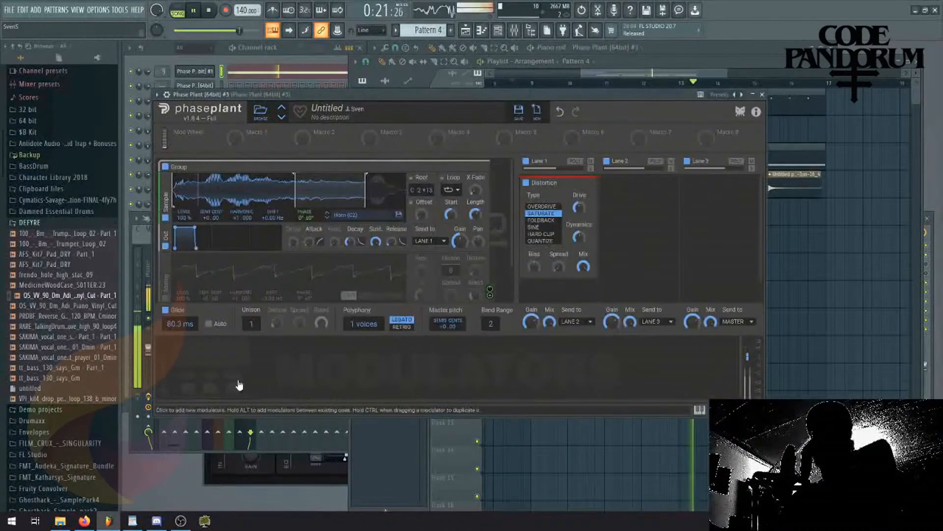
{"action": "scroll", "coordinate": [250, 242], "scroll_direction": "down", "scroll_amount": 2}
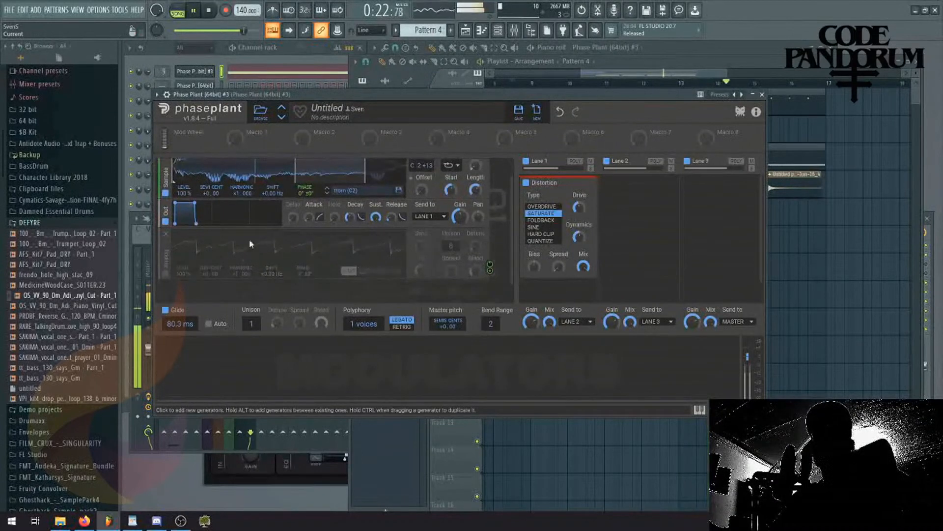
{"action": "left_click", "coordinate": [165, 233]}
{"action": "left_click", "coordinate": [181, 285]}
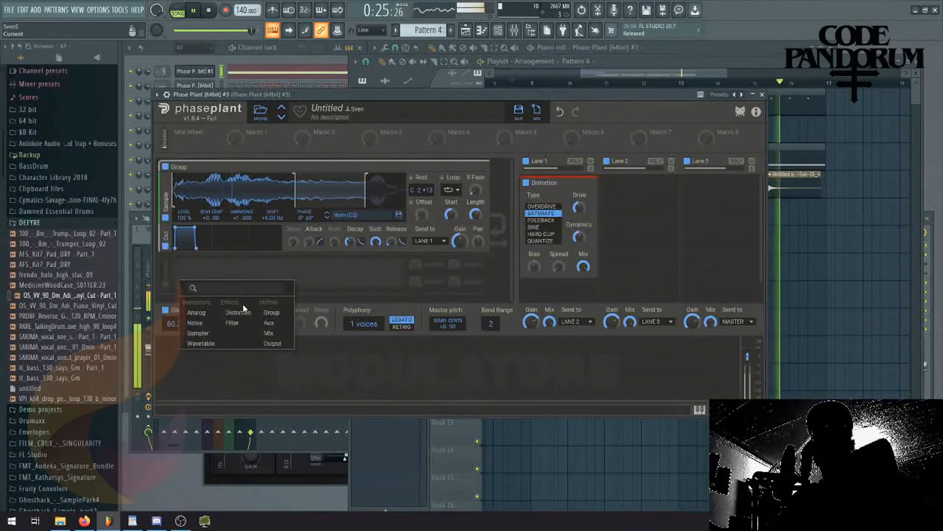
{"action": "left_click", "coordinate": [197, 338]}
{"action": "scroll", "coordinate": [249, 275], "scroll_direction": "down", "scroll_amount": 4}
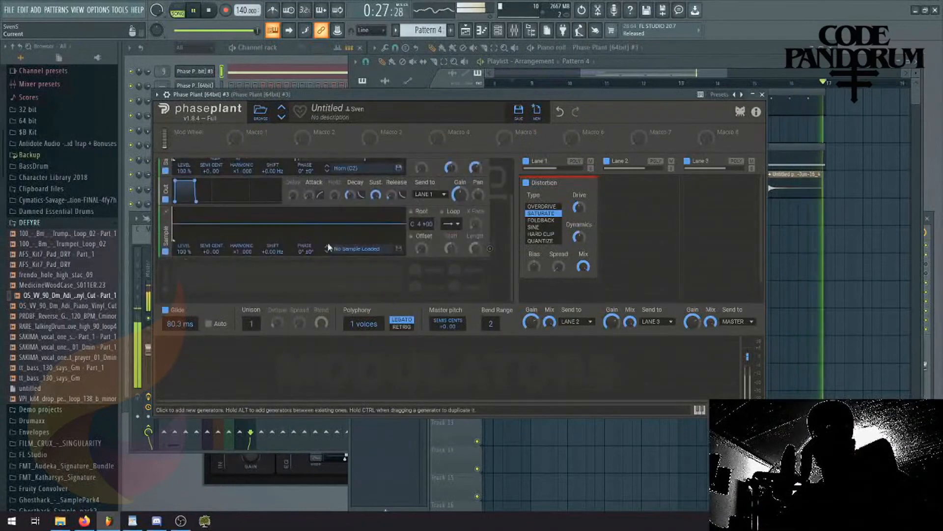
Load Trombone (G2) from the VSCO 2 CE Brass folder into the new sampler and move the output module below it.
{"action": "left_click", "coordinate": [337, 250]}
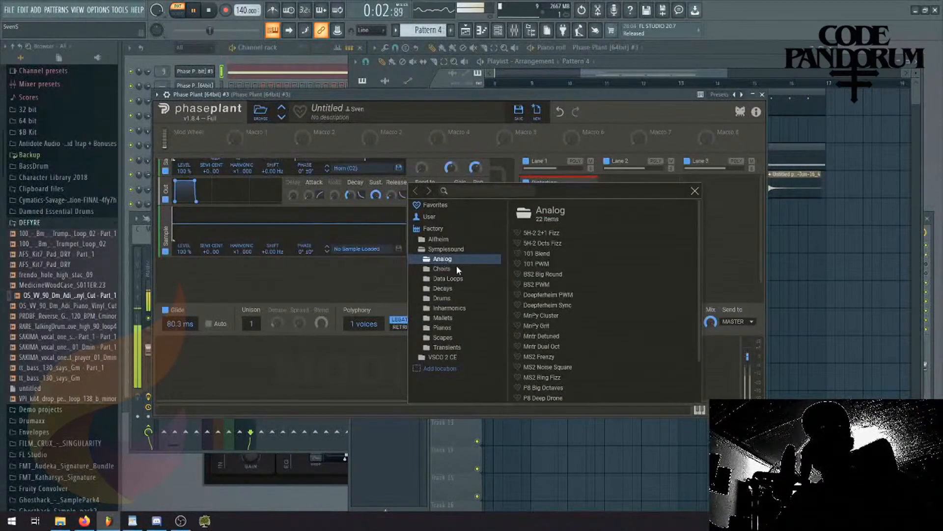
{"action": "left_click", "coordinate": [446, 269]}
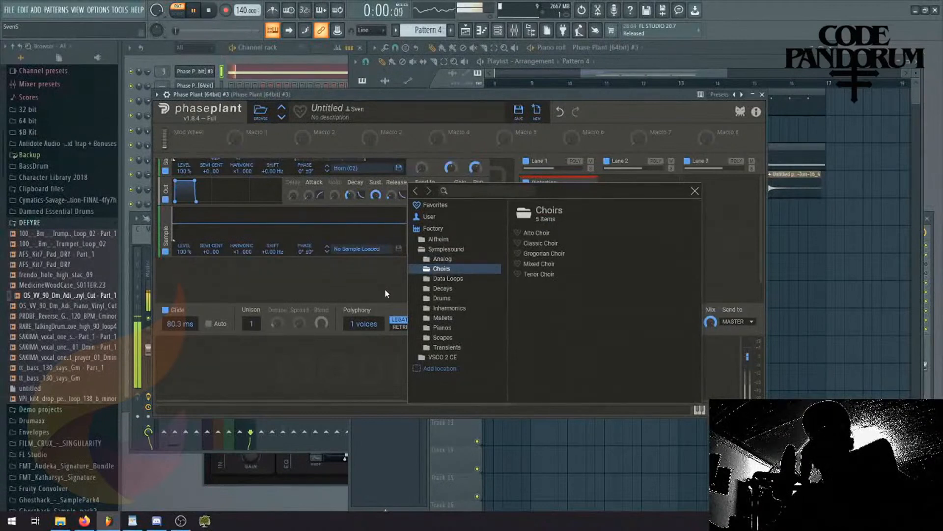
{"action": "left_click", "coordinate": [444, 318]}
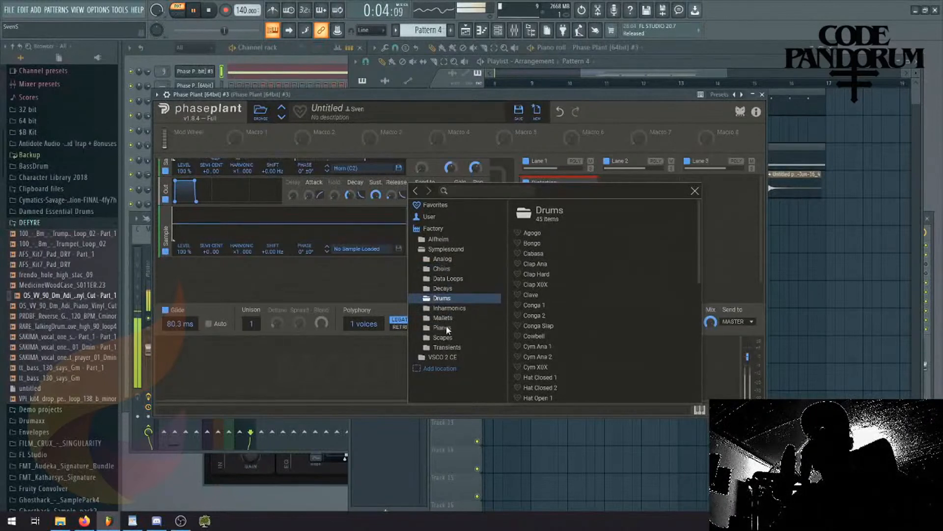
{"action": "left_click", "coordinate": [442, 240]}
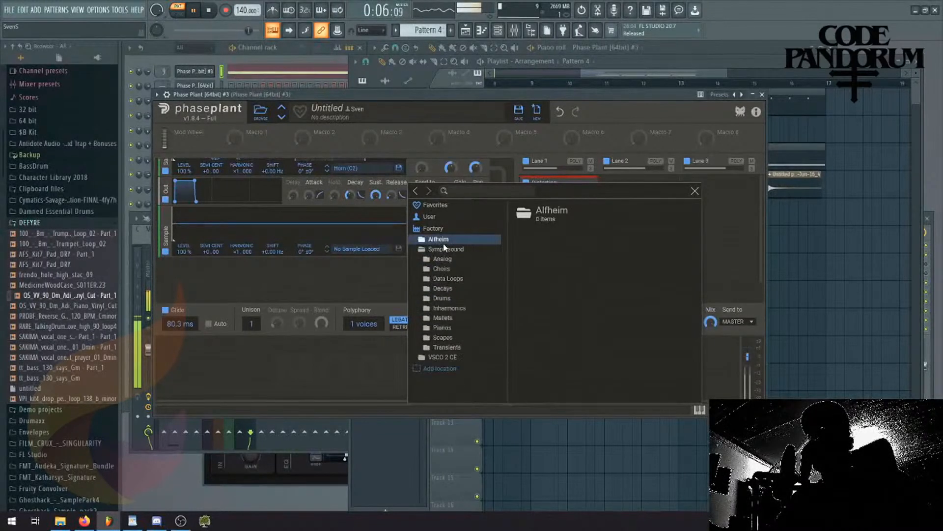
{"action": "left_click", "coordinate": [449, 357]}
{"action": "left_click", "coordinate": [449, 367]}
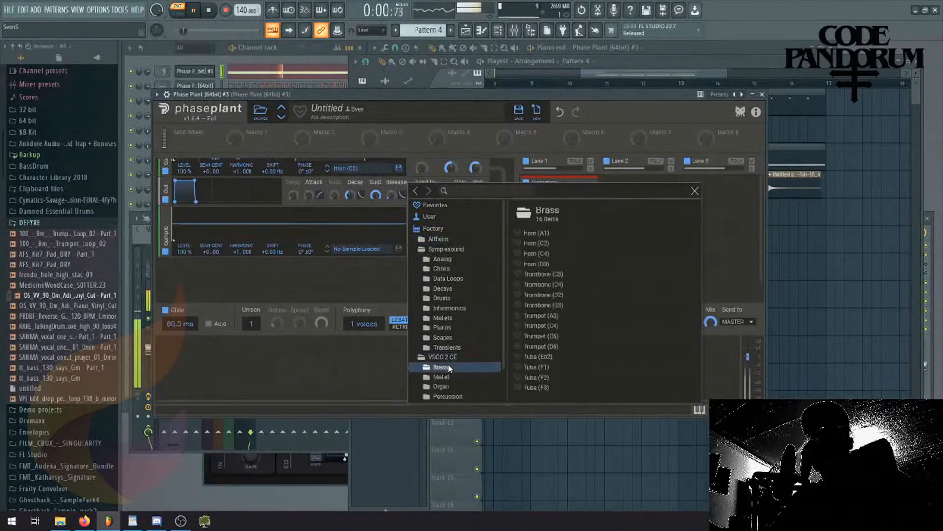
{"action": "left_click", "coordinate": [537, 295]}
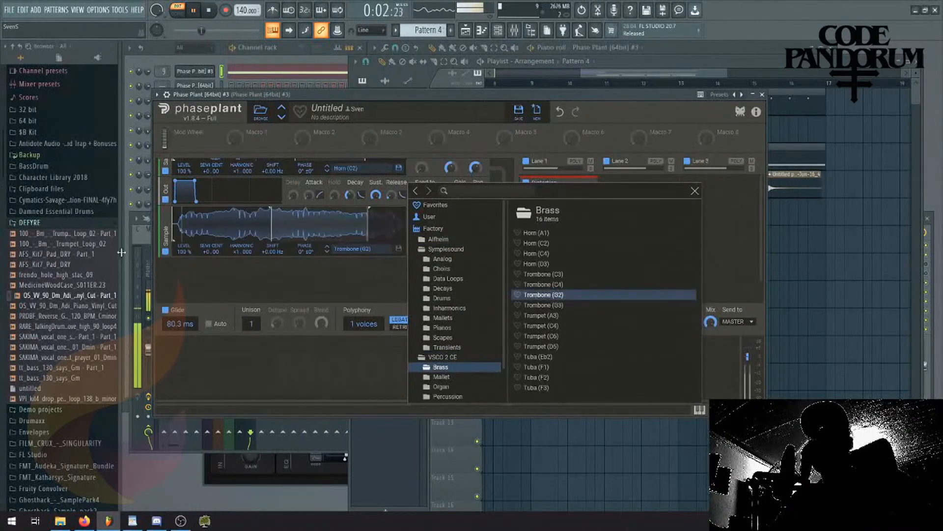
{"action": "left_click", "coordinate": [166, 190]}
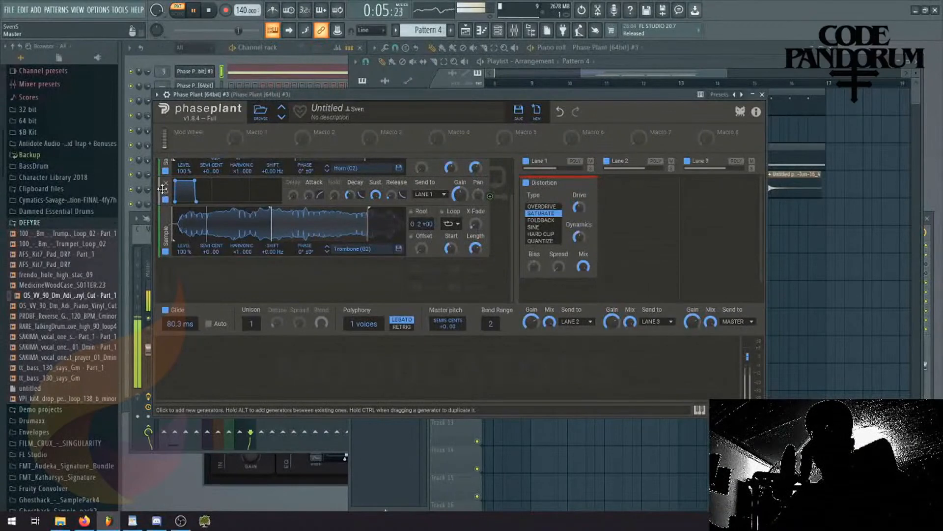
{"action": "left_click_drag", "start_coordinate": [162, 189], "coordinate": [165, 261]}
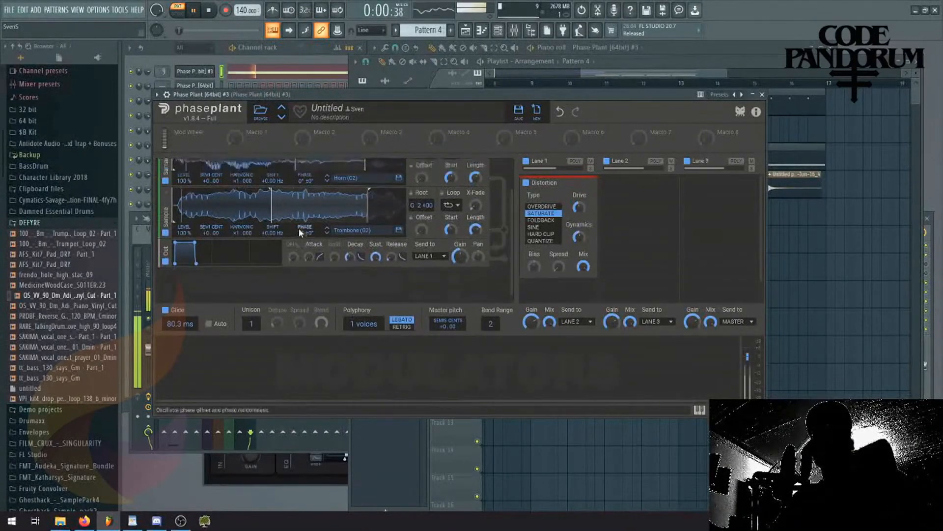
Audition trumpet and trombone samples in Phase Plant's second sampler and replace its sample with Tuba (Eb2).
{"action": "scroll", "coordinate": [421, 253], "scroll_direction": "up", "scroll_amount": 3}
{"action": "scroll", "coordinate": [432, 255], "scroll_direction": "down", "scroll_amount": 2}
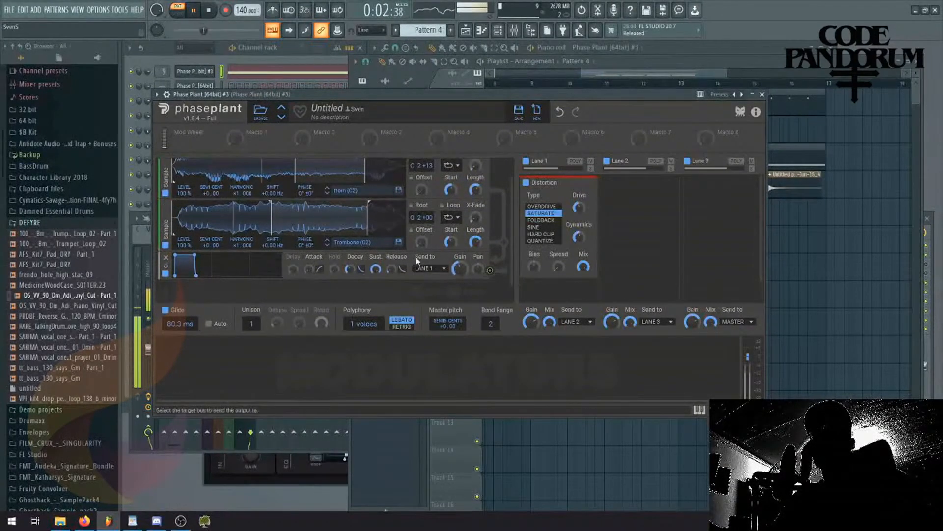
{"action": "left_click", "coordinate": [345, 244]}
{"action": "left_click", "coordinate": [548, 325]}
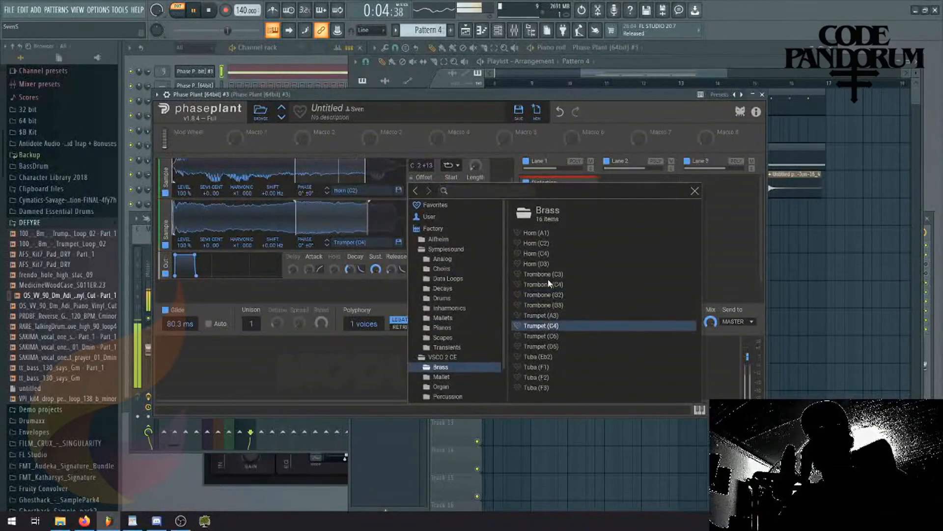
{"action": "left_click", "coordinate": [546, 274]}
{"action": "left_click", "coordinate": [541, 285]}
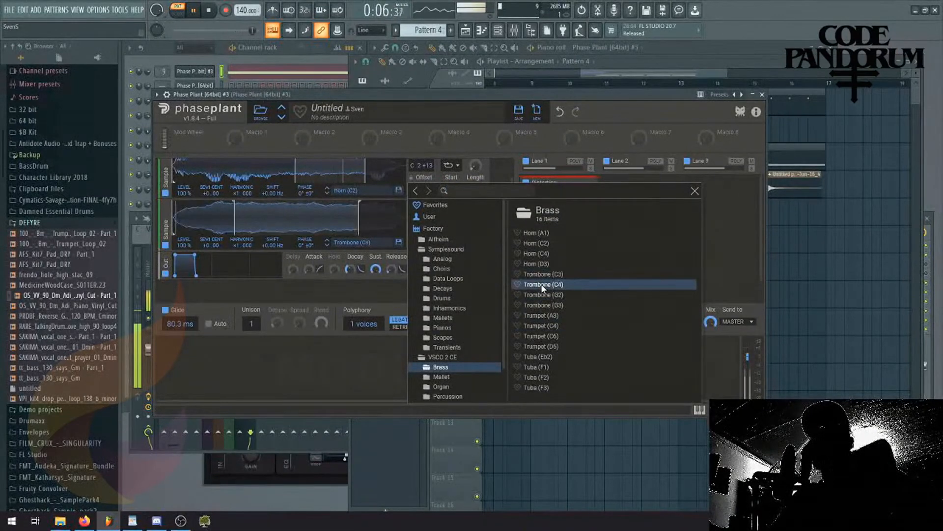
{"action": "left_click", "coordinate": [539, 357]}
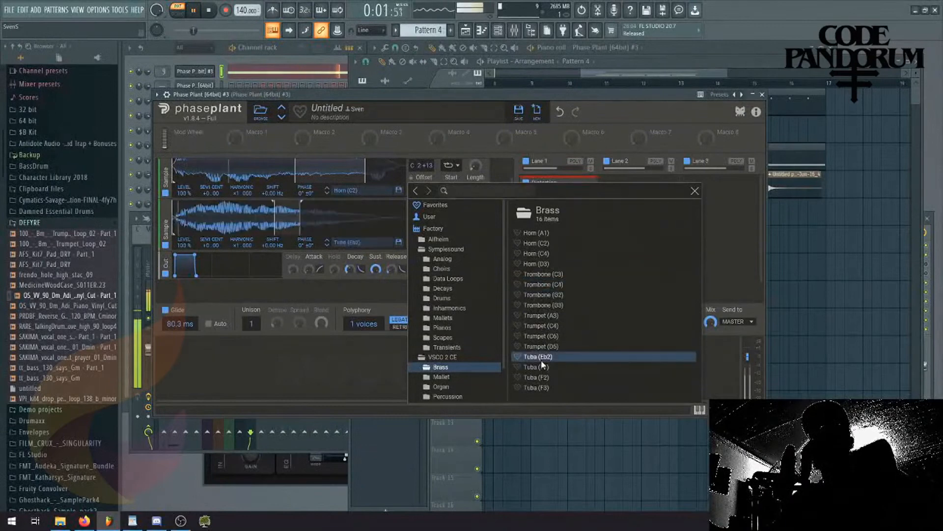
{"action": "left_click", "coordinate": [693, 191]}
Add a third Sampler generator and open the VSCO 2 CE Brass folder for its sample.
{"action": "left_click", "coordinate": [205, 292]}
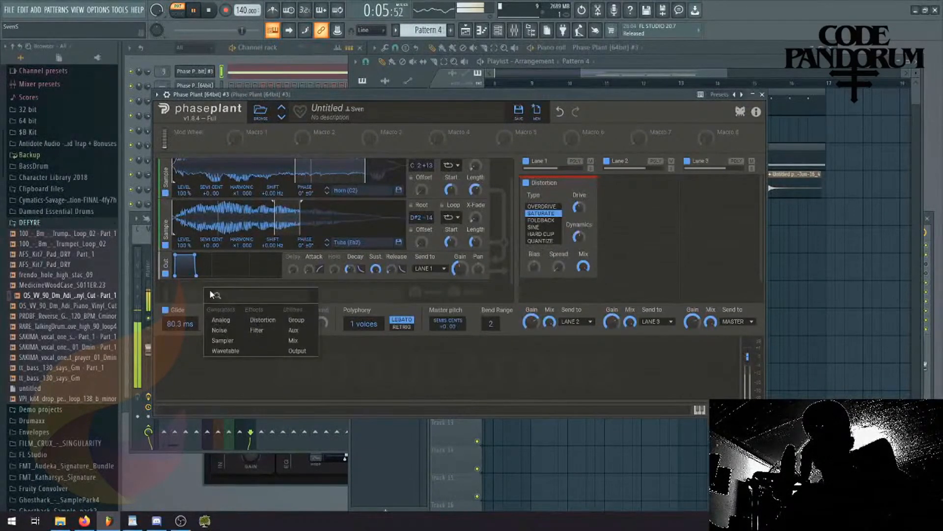
{"action": "left_click", "coordinate": [227, 343]}
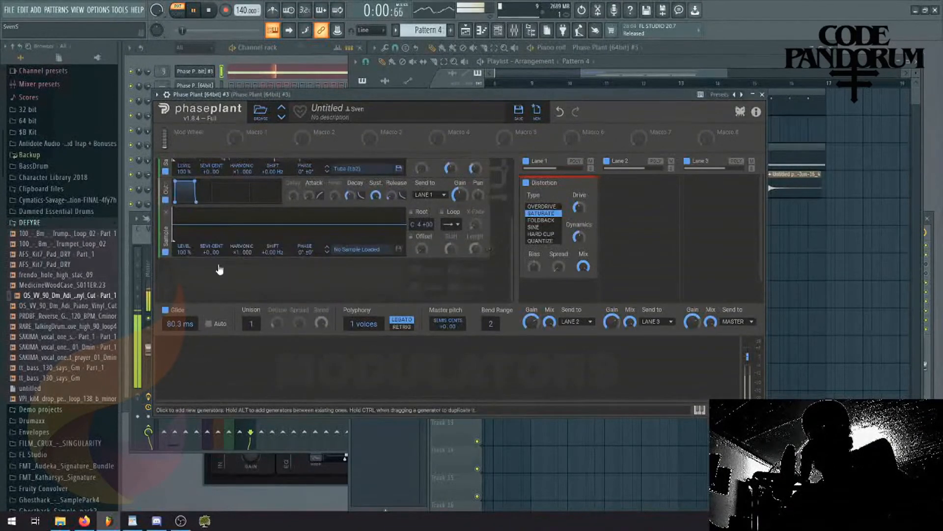
{"action": "left_click", "coordinate": [337, 252]}
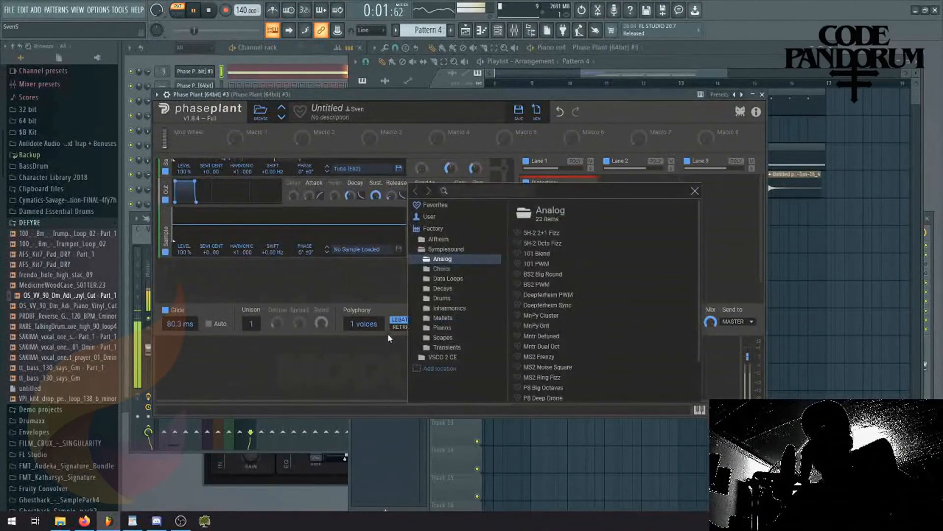
{"action": "left_click", "coordinate": [444, 328]}
{"action": "left_click", "coordinate": [443, 319]}
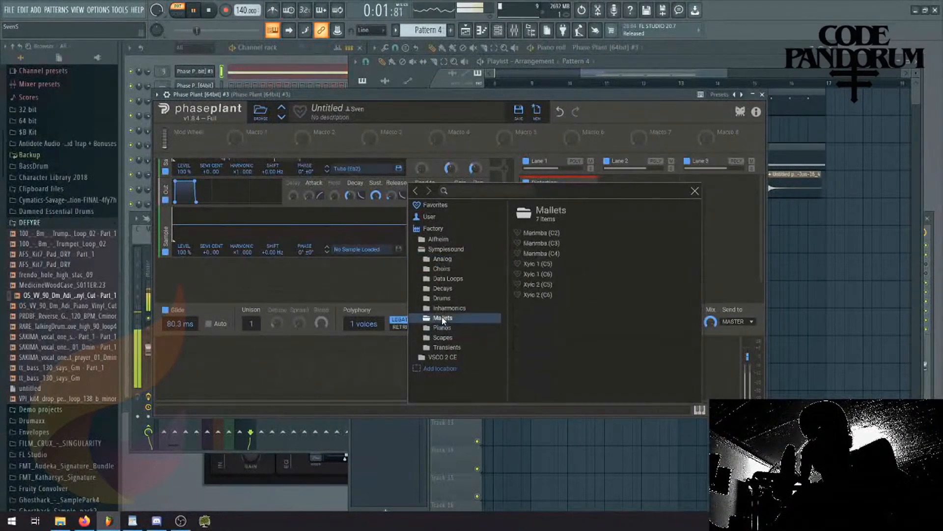
{"action": "left_click", "coordinate": [443, 356]}
{"action": "left_click", "coordinate": [445, 368]}
Audition trumpet and trombone samples, load Horn (C4) into the third sampler and move the output module below it.
{"action": "left_click", "coordinate": [550, 316]}
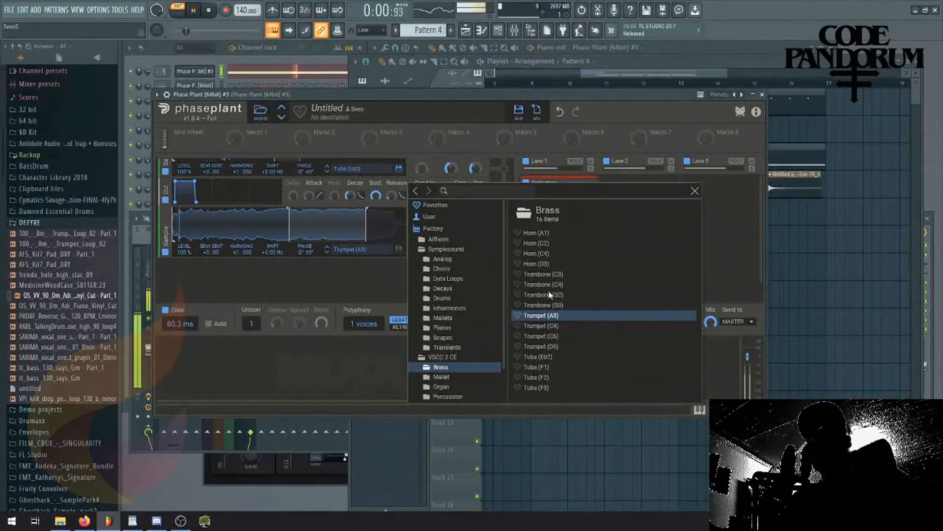
{"action": "left_click", "coordinate": [550, 294]}
{"action": "left_click", "coordinate": [546, 275]}
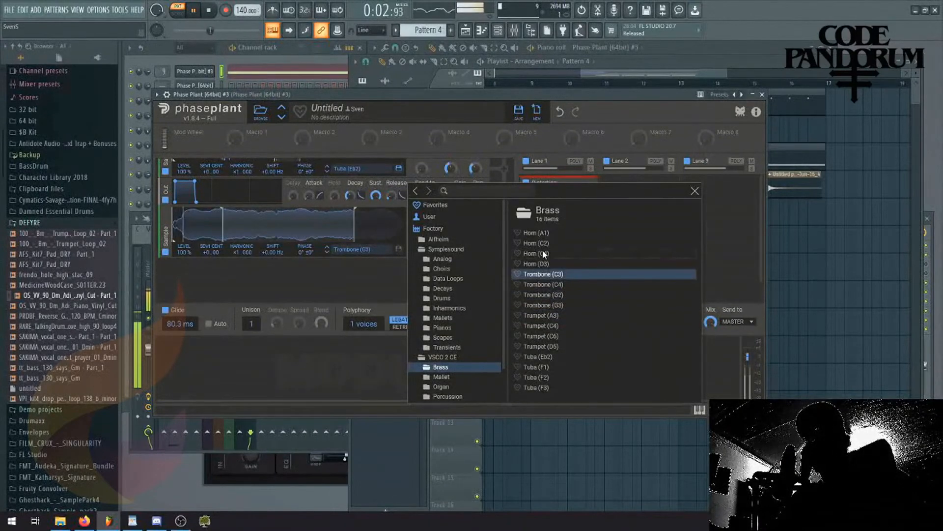
{"action": "left_click", "coordinate": [543, 253]}
{"action": "left_click", "coordinate": [345, 279]}
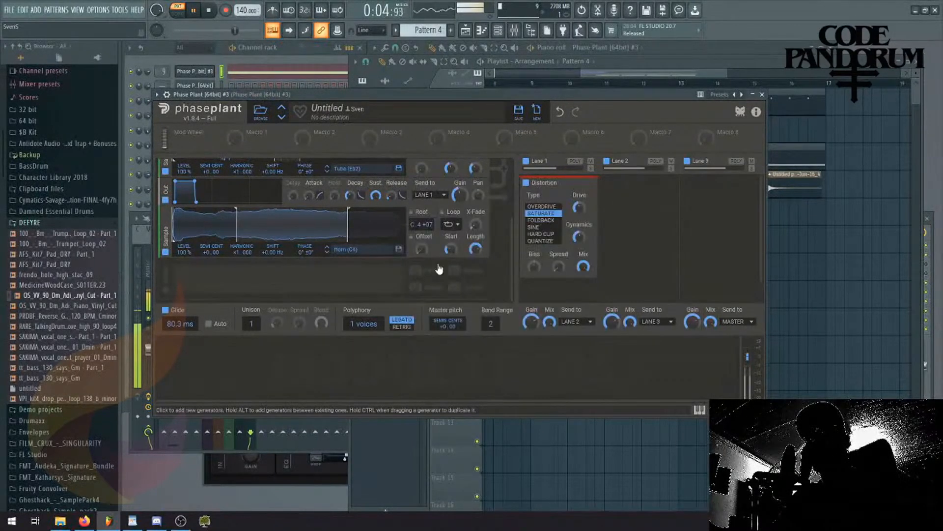
{"action": "left_click_drag", "start_coordinate": [160, 195], "coordinate": [167, 274]}
{"action": "scroll", "coordinate": [295, 273], "scroll_direction": "up", "scroll_amount": 2}
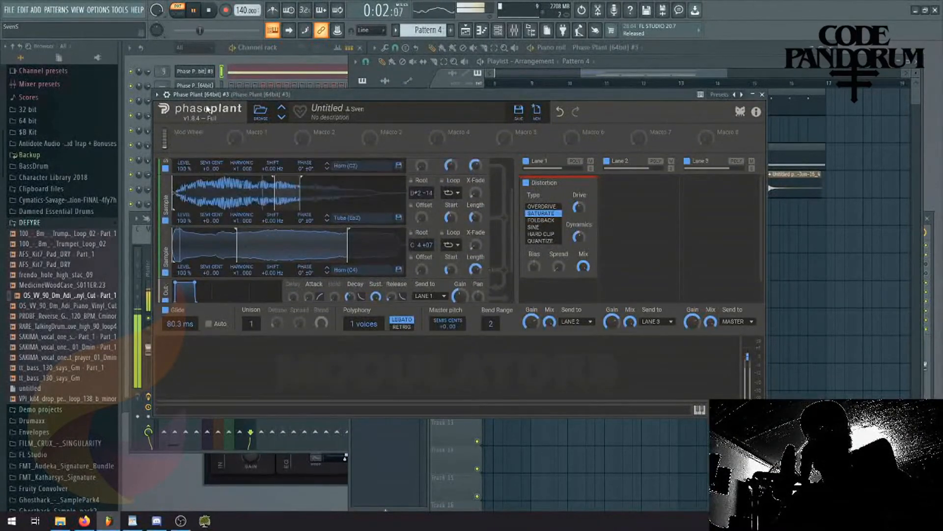
Reduce Phase Plant #3's Pattern 4 melody to two one-bar D#2 notes, in bars 1 and 3.
{"action": "right_click", "coordinate": [208, 69]}
{"action": "left_click", "coordinate": [214, 73]}
{"action": "right_click", "coordinate": [211, 72]}
{"action": "left_click", "coordinate": [222, 74]}
{"action": "key", "text": "space"}
{"action": "key", "text": "space"}
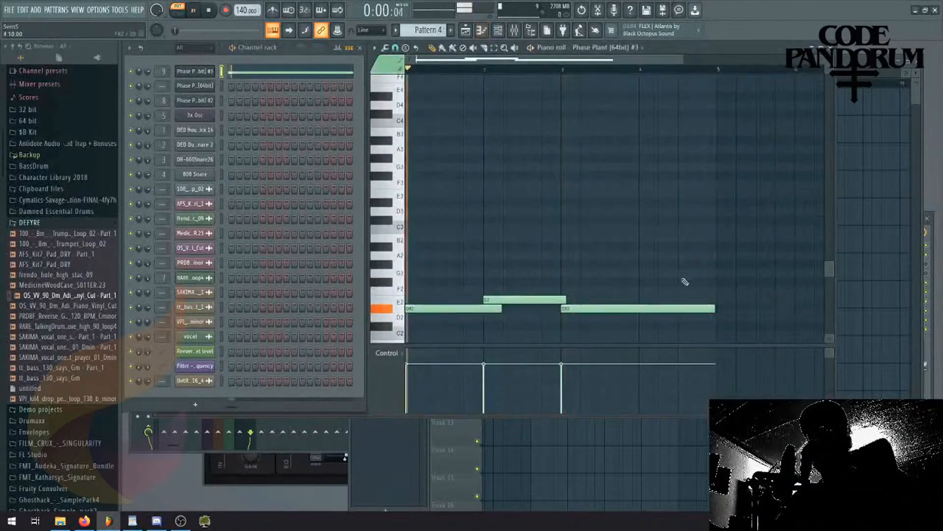
{"action": "scroll", "coordinate": [536, 245], "scroll_direction": "down", "scroll_amount": 3}
{"action": "right_click", "coordinate": [538, 220]}
{"action": "right_click", "coordinate": [594, 229]}
{"action": "left_click_drag", "start_coordinate": [502, 229], "coordinate": [481, 257]}
{"action": "left_click", "coordinate": [568, 229]}
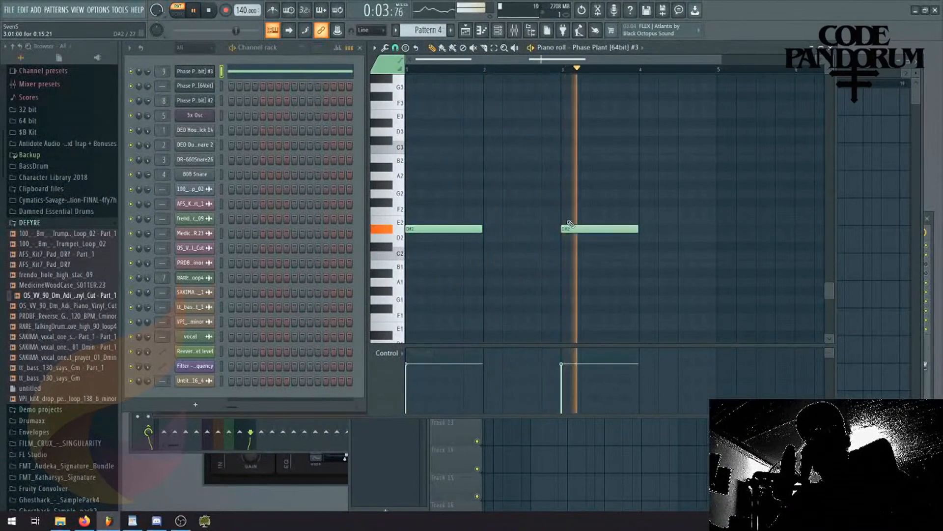
Add Fruity Reeverb 2 in slot 7 of Phase Plant #3's mixer track, set its low cut to 1167 Hz and play the arrangement.
{"action": "left_click", "coordinate": [515, 30]}
{"action": "left_click", "coordinate": [857, 302]}
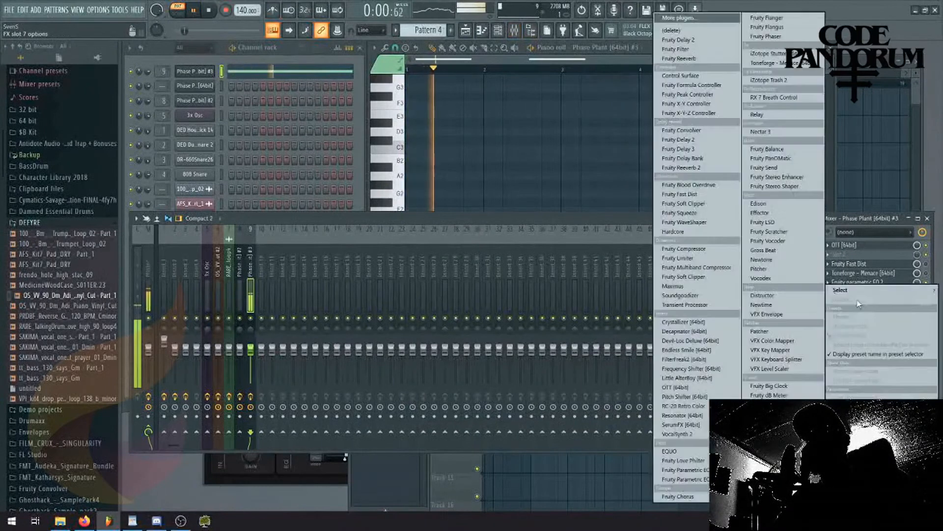
{"action": "left_click", "coordinate": [708, 167]}
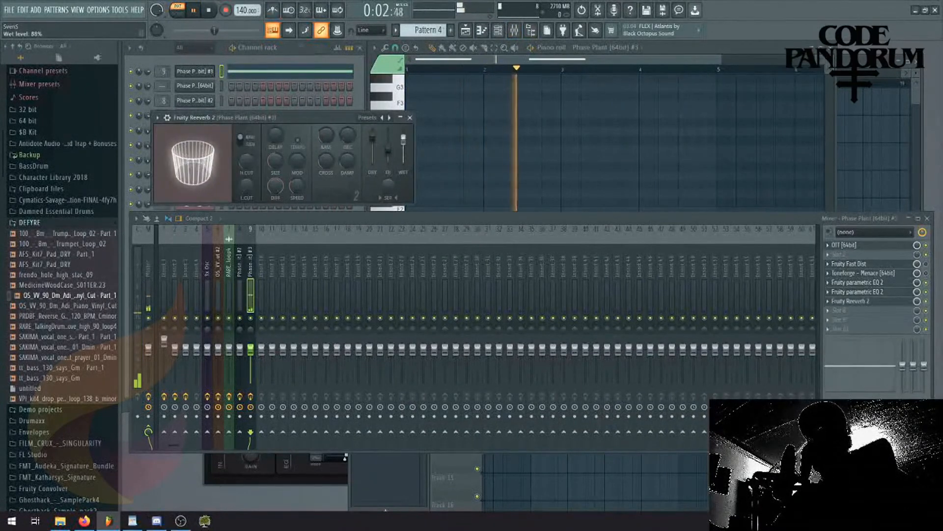
{"action": "mouse_move", "coordinate": [245, 160]}
{"action": "left_mouse_down"}
{"action": "mouse_move", "coordinate": [246, 185]}
{"action": "mouse_move", "coordinate": [247, 160]}
{"action": "left_mouse_up"}
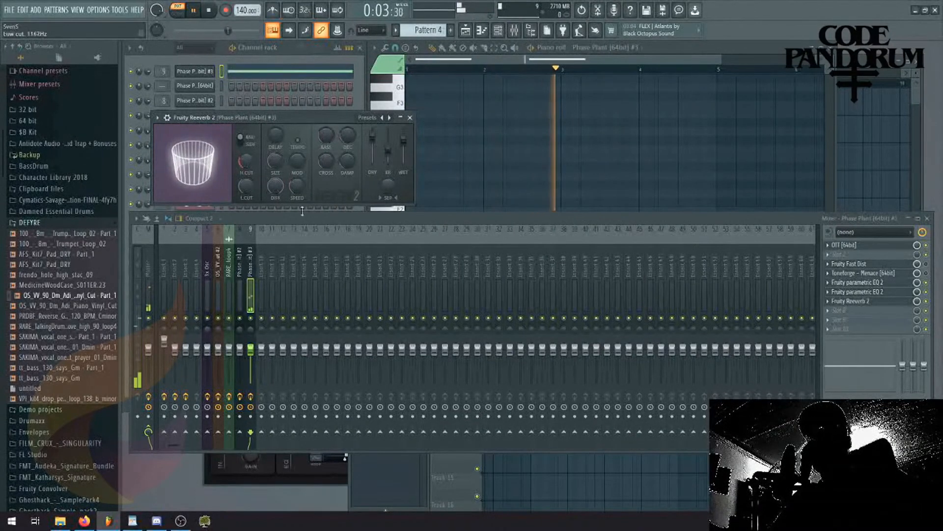
{"action": "left_click", "coordinate": [538, 475]}
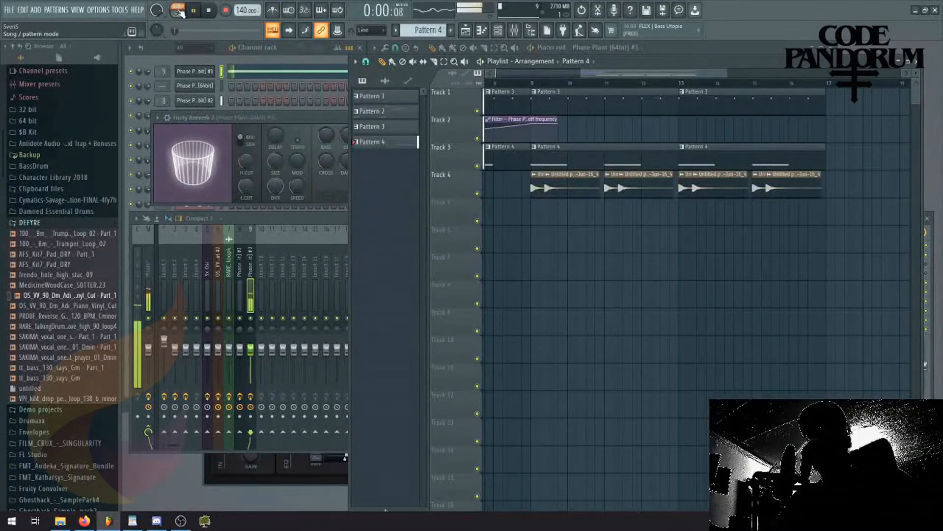
{"action": "key", "text": "space"}
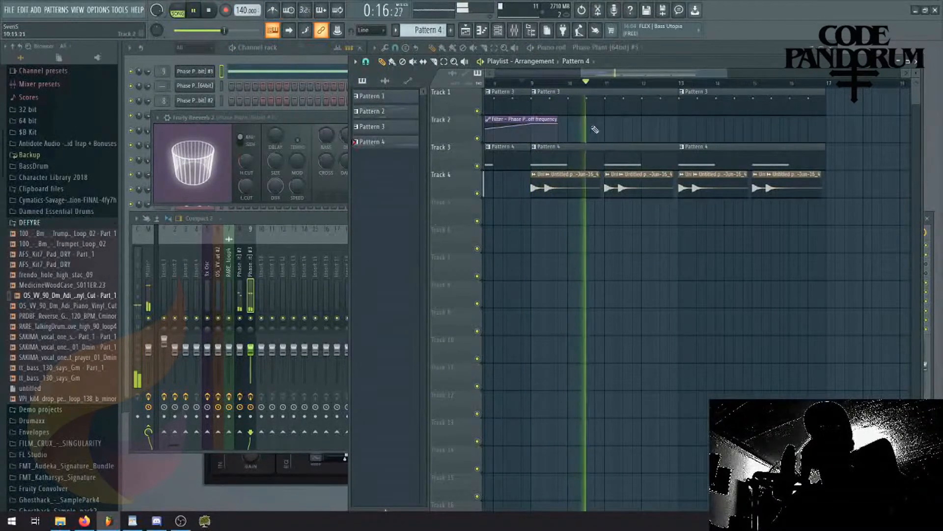
Transpose all of Phase Plant #2's notes in Pattern 3 down to D#5.
{"action": "double_click", "coordinate": [594, 102]}
{"action": "scroll", "coordinate": [592, 223], "scroll_direction": "up", "scroll_amount": 5}
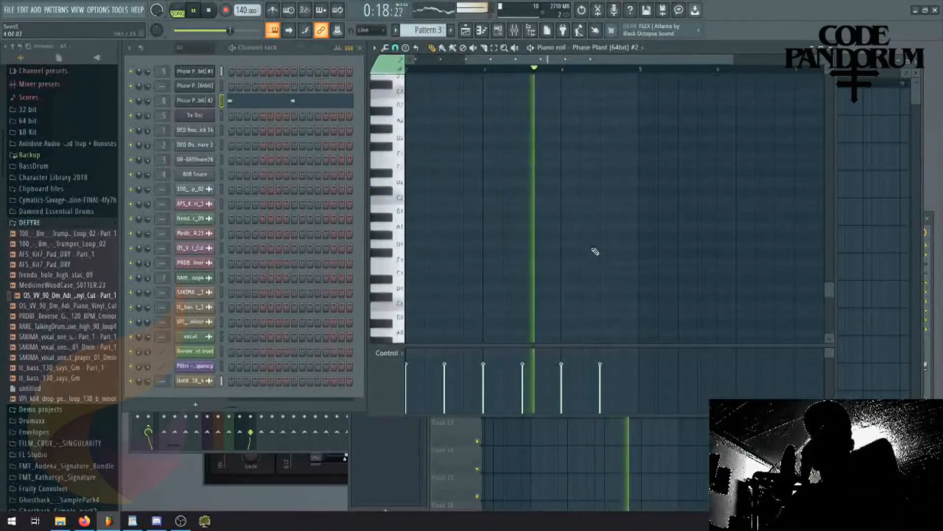
{"action": "left_click_drag", "start_coordinate": [649, 156], "coordinate": [301, 262]}
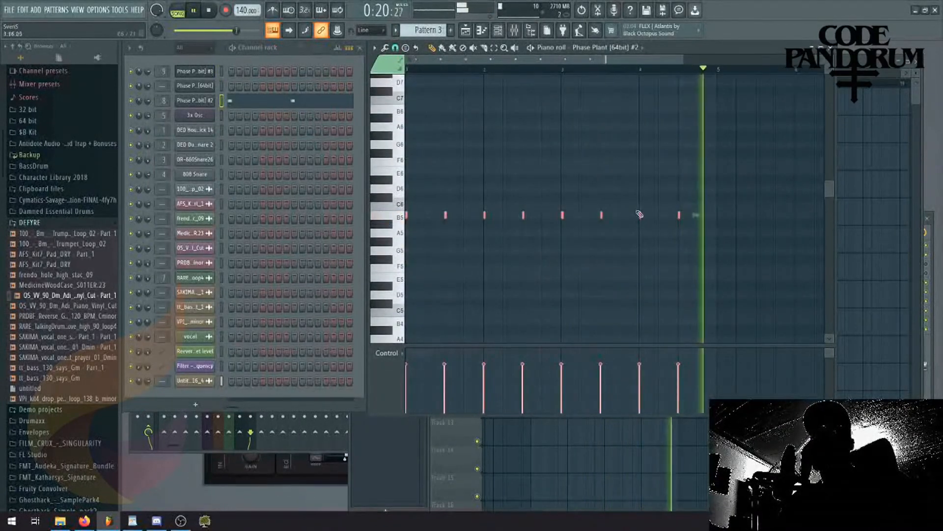
{"action": "left_click_drag", "start_coordinate": [721, 175], "coordinate": [405, 261]}
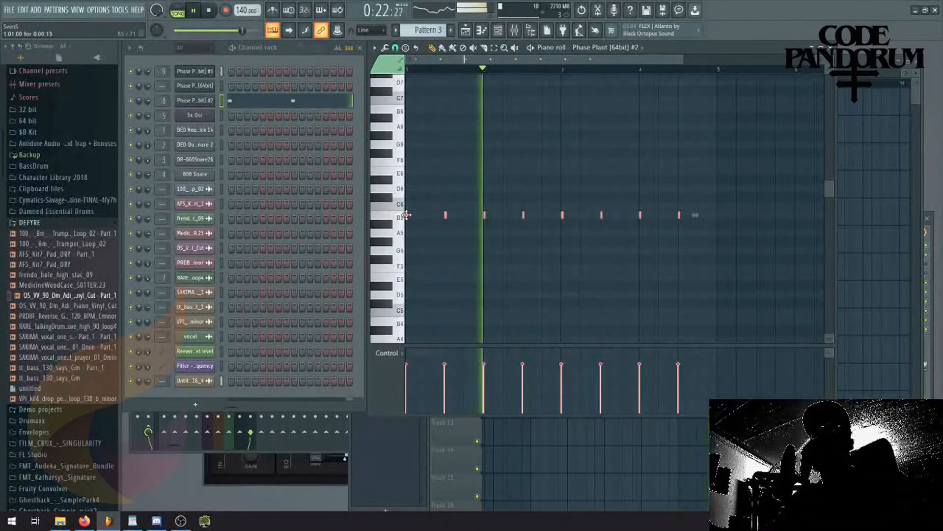
{"action": "key", "text": "space"}
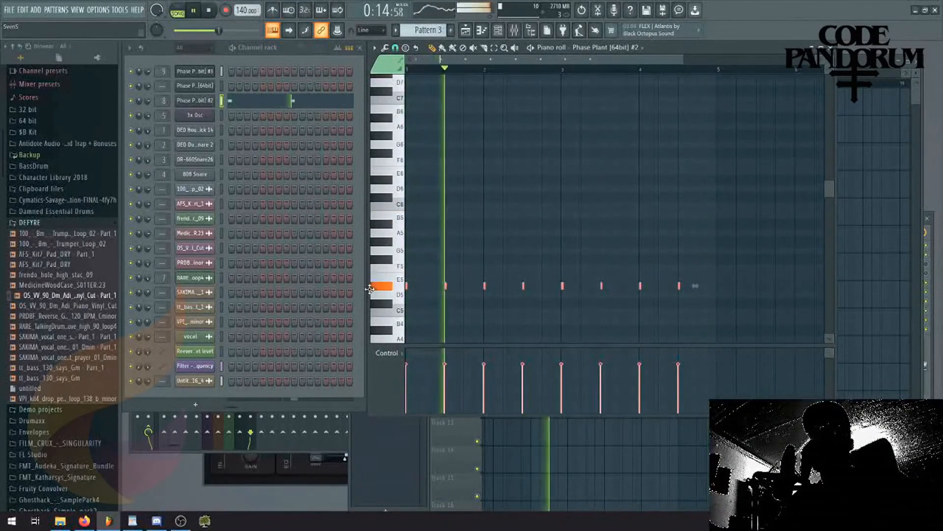
{"action": "left_click", "coordinate": [418, 254], "text": "ctrl"}
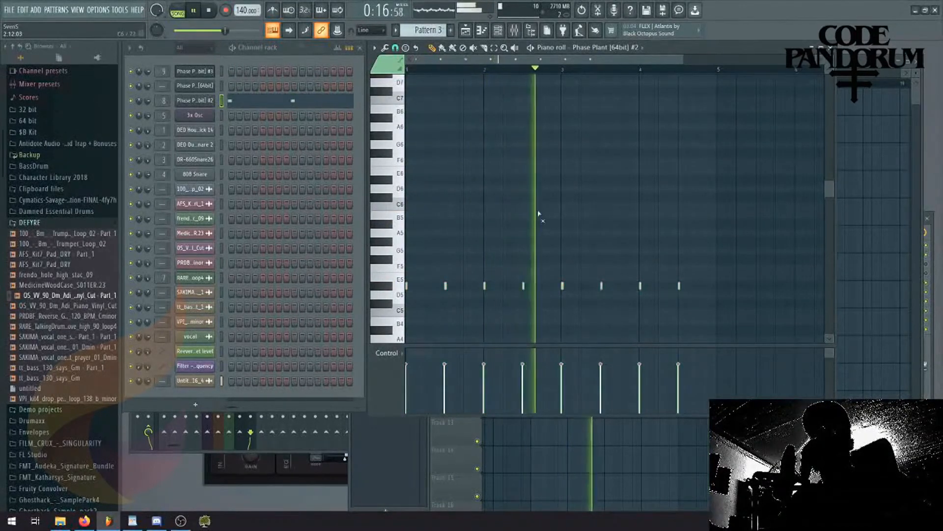
Play the arrangement from bar 9 and open the channel settings of Track 4's audio clip.
{"action": "key", "text": "F5"}
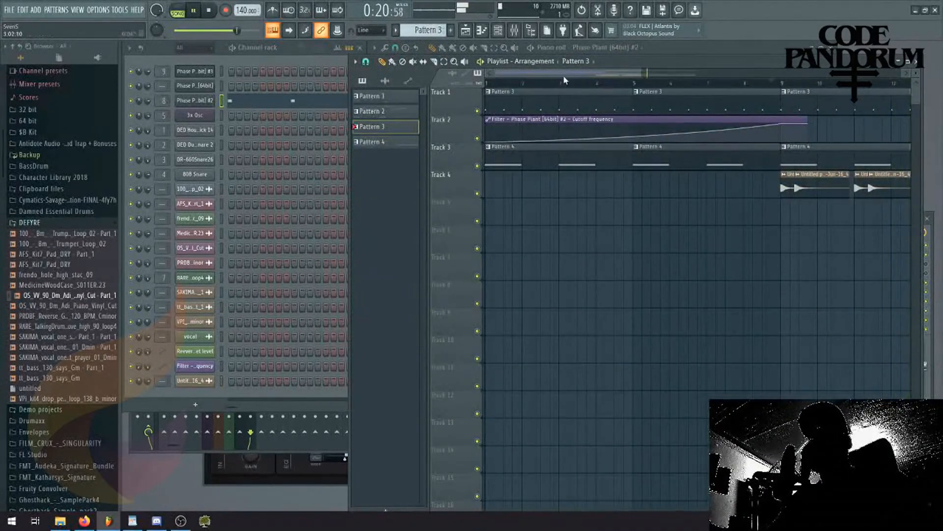
{"action": "left_click", "coordinate": [573, 61]}
{"action": "left_click", "coordinate": [559, 62]}
{"action": "left_click", "coordinate": [570, 63]}
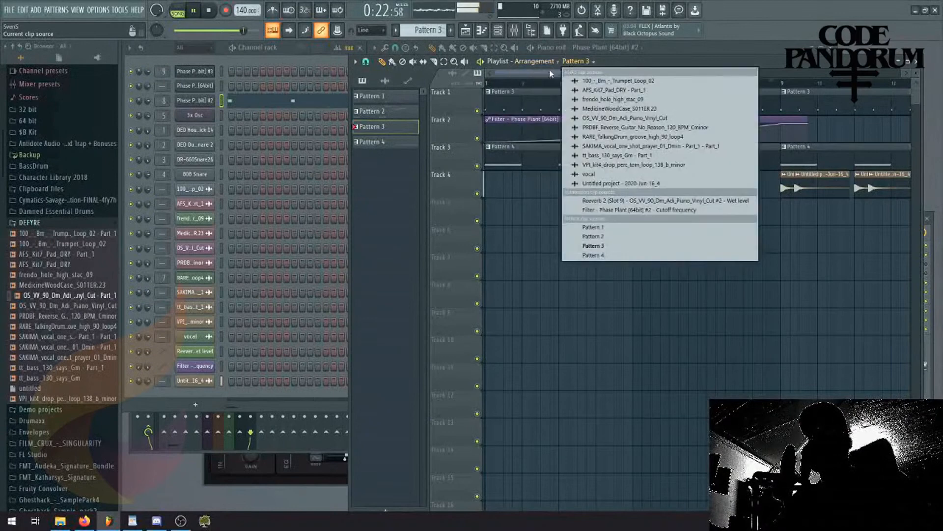
{"action": "left_click", "coordinate": [540, 71]}
{"action": "left_click_drag", "start_coordinate": [538, 72], "coordinate": [645, 85]}
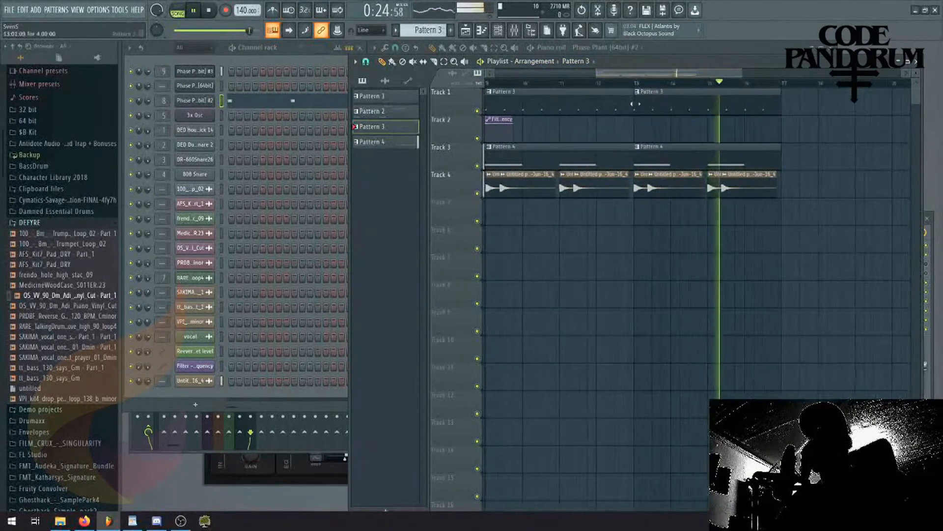
{"action": "double_click", "coordinate": [667, 190]}
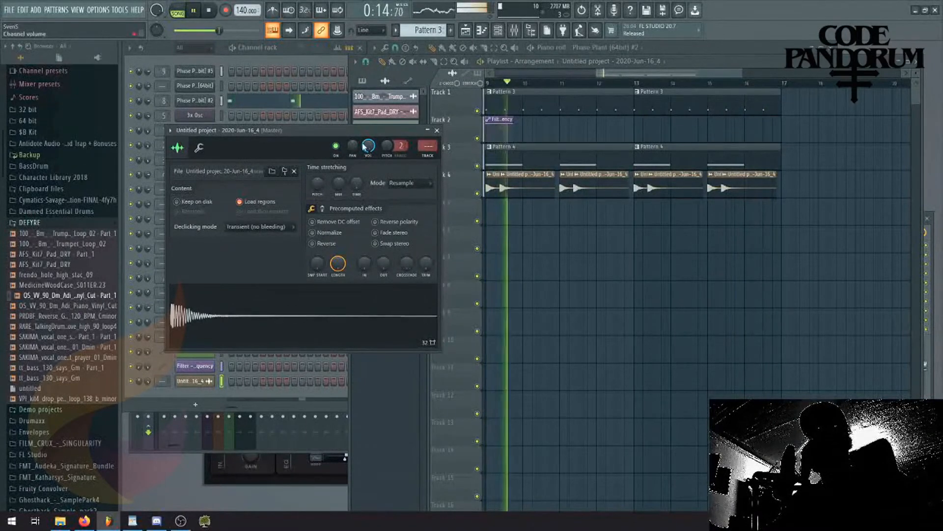
{"action": "right_click", "coordinate": [553, 317]}
{"action": "key", "text": "space"}
Create Pattern 5 and place the VPI_kit4_drop_perc_tom_loop_138_b_minor sample on playlist Track 5 at bar 10.
{"action": "left_click", "coordinate": [196, 60]}
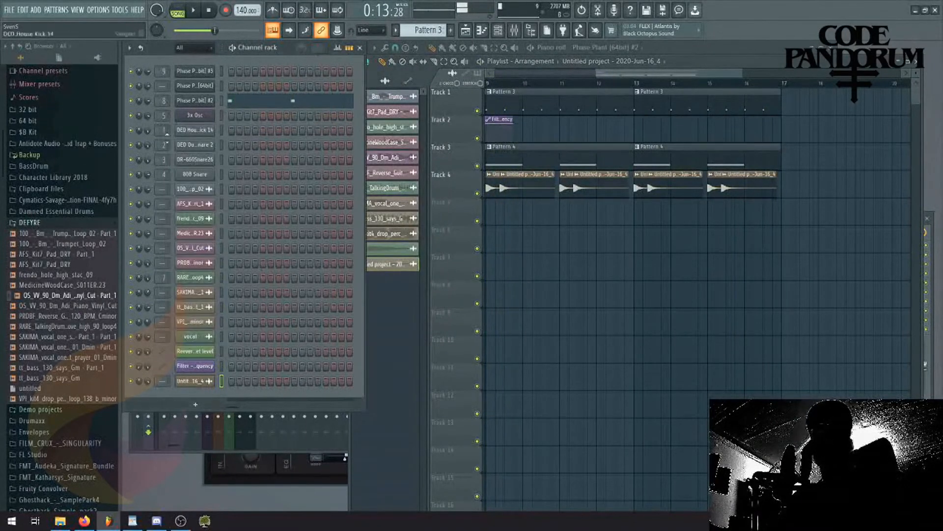
{"action": "left_click", "coordinate": [452, 32]}
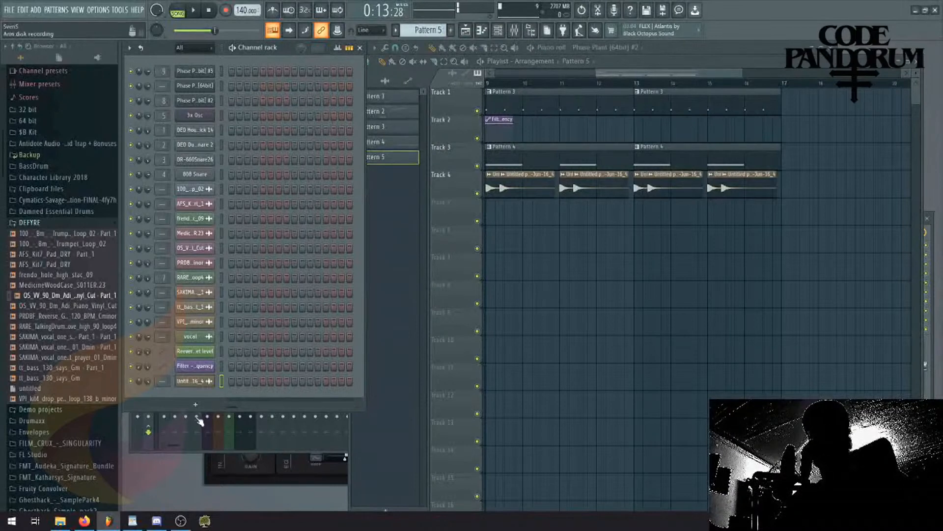
{"action": "left_click", "coordinate": [194, 322]}
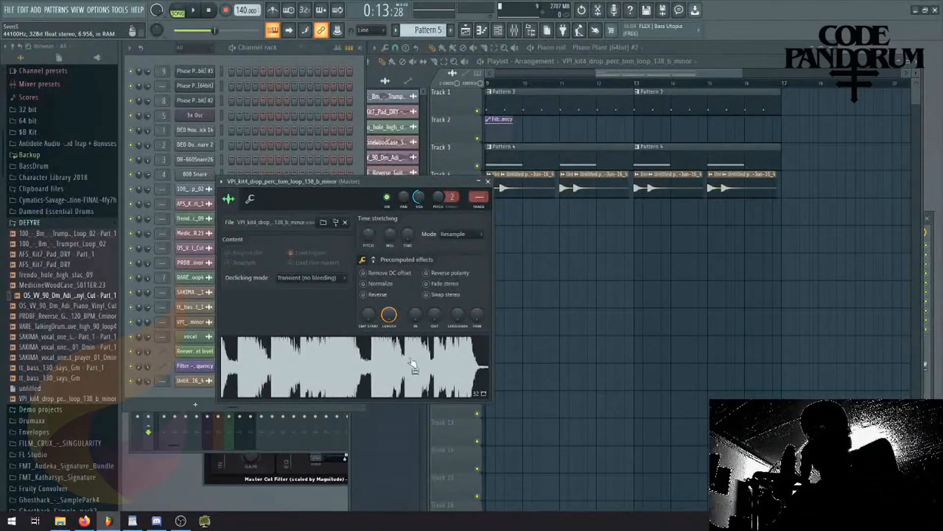
{"action": "left_click_drag", "start_coordinate": [413, 364], "coordinate": [605, 210]}
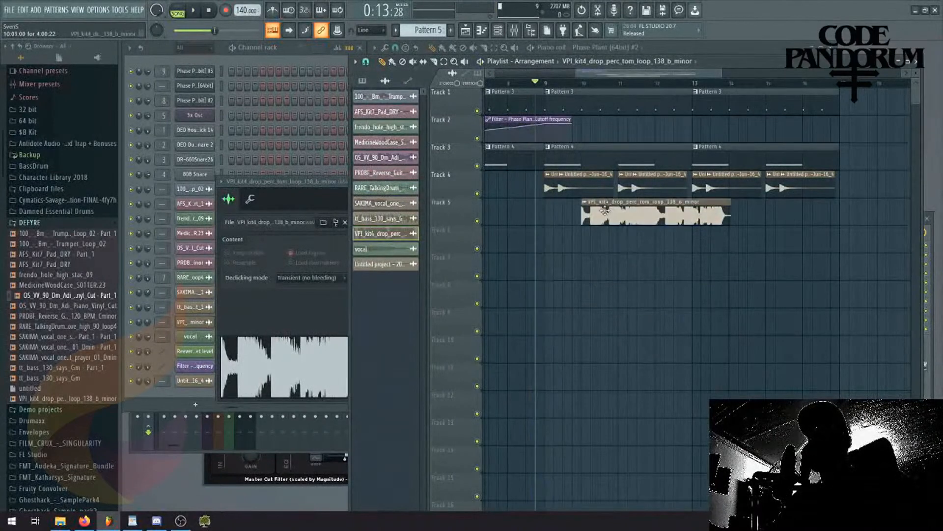
Shorten the tom loop sample to its first hit and add a fade-out to its tail.
{"action": "left_click", "coordinate": [251, 203]}
{"action": "left_click_drag", "start_coordinate": [399, 315], "coordinate": [399, 371]}
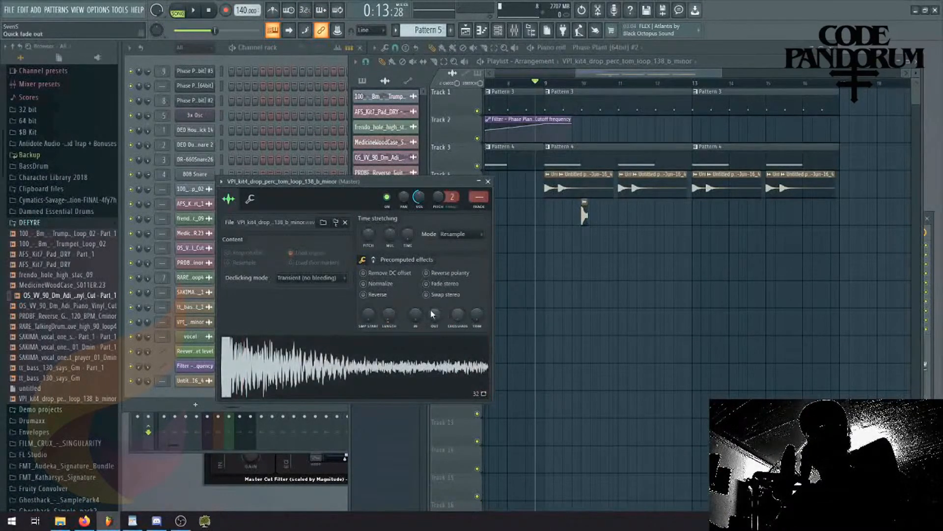
{"action": "left_click_drag", "start_coordinate": [432, 314], "coordinate": [432, 303]}
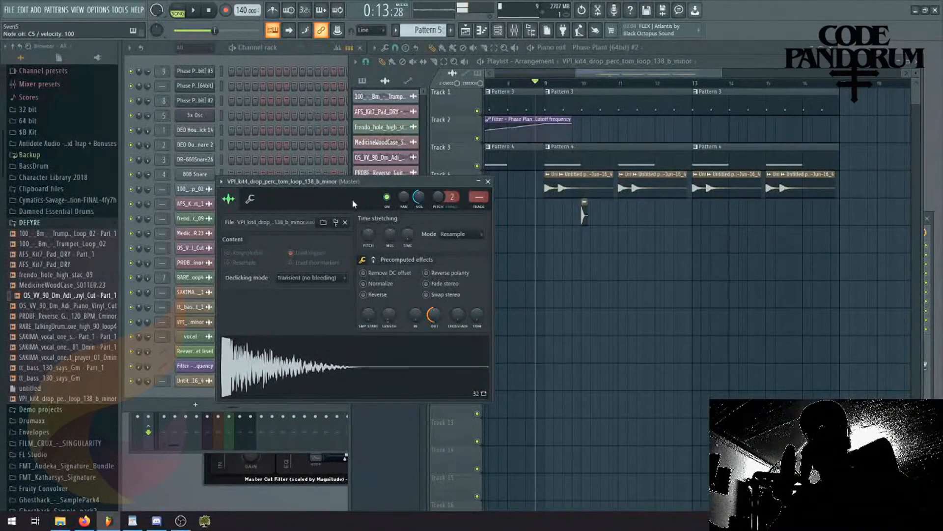
Route the tom sample to mixer track 10 and load Fruity Reeverb 2 in its effect slot 4.
{"action": "key", "text": "ctrl+l"}
{"action": "left_click", "coordinate": [844, 276]}
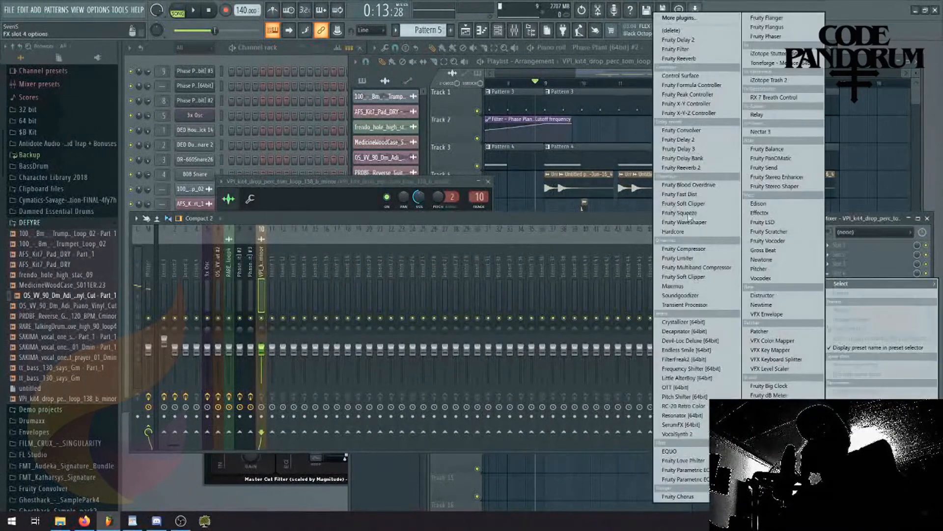
{"action": "left_click", "coordinate": [696, 169]}
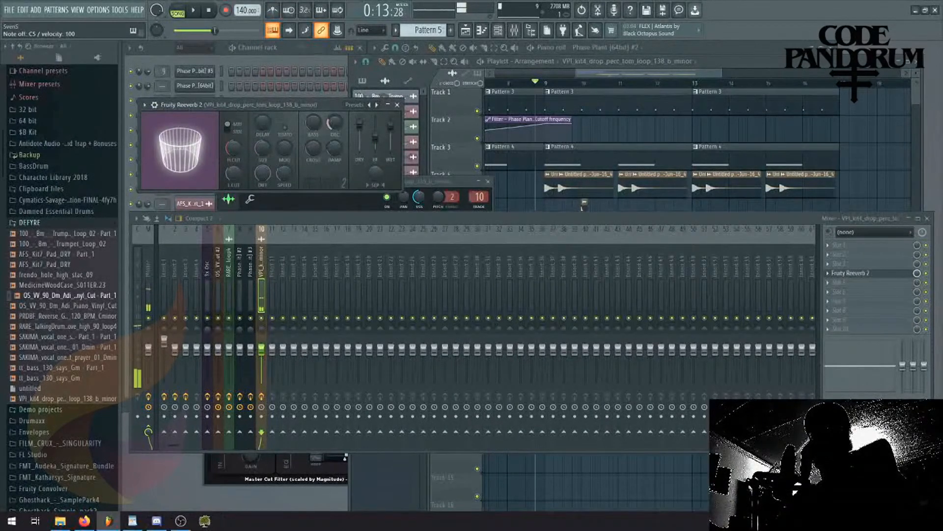
Add a tom hit at bar 12 on playlist Track 5 and lower the tom sample's pitch and channel volume.
{"action": "left_click", "coordinate": [607, 144]}
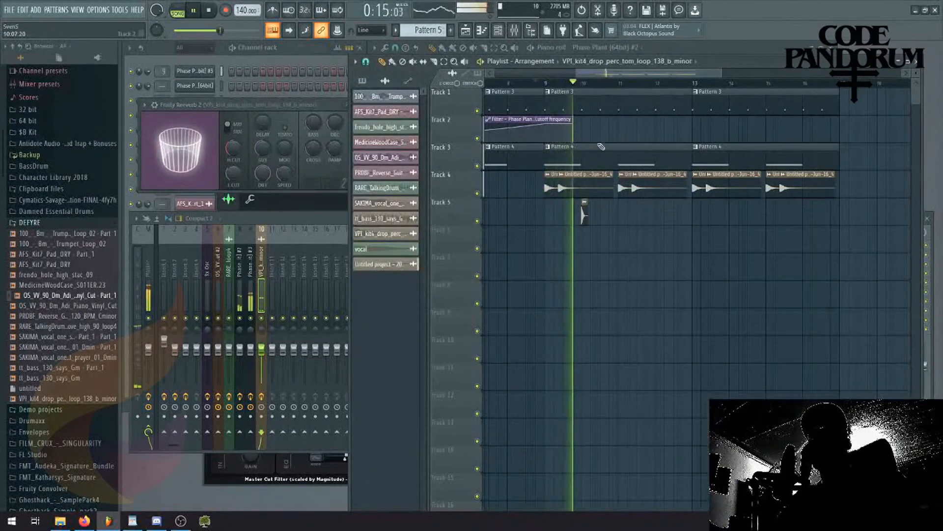
{"action": "left_click", "coordinate": [659, 210]}
{"action": "double_click", "coordinate": [660, 212]}
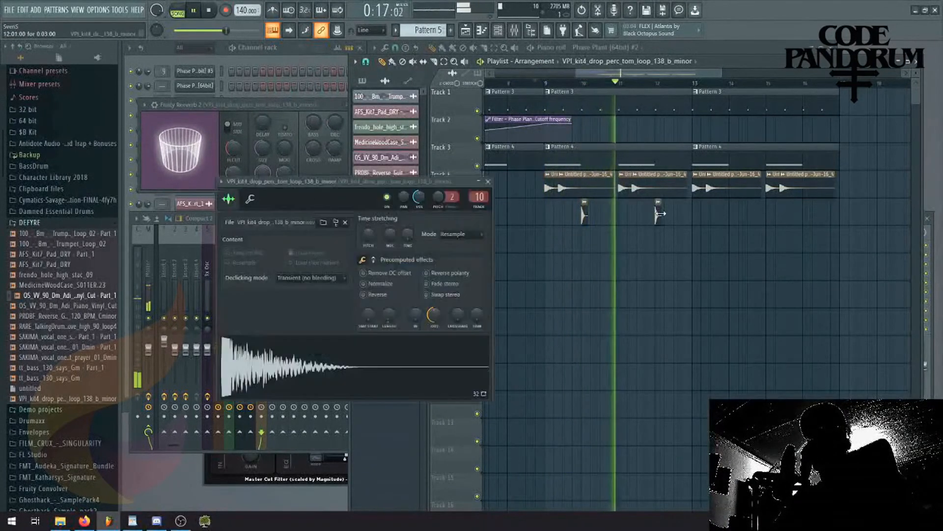
{"action": "left_click_drag", "start_coordinate": [368, 235], "coordinate": [367, 280]}
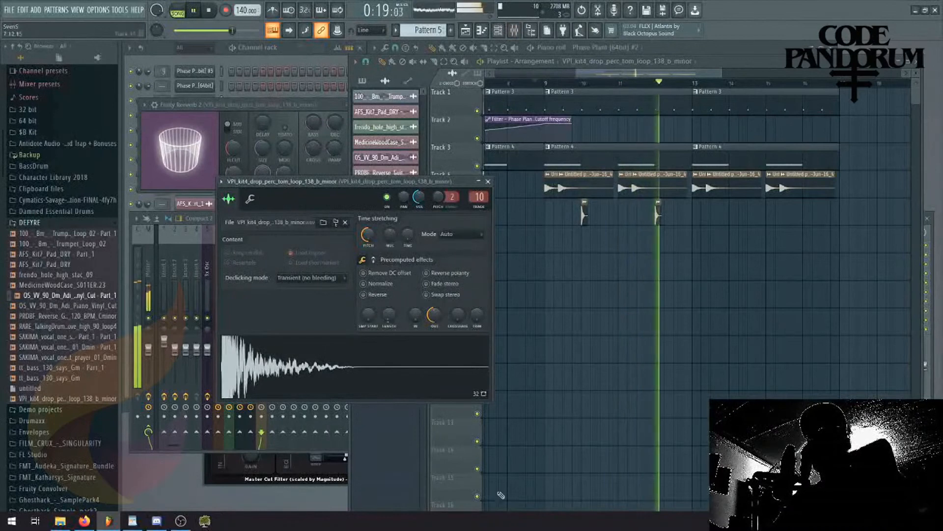
{"action": "left_click_drag", "start_coordinate": [419, 197], "coordinate": [418, 201]}
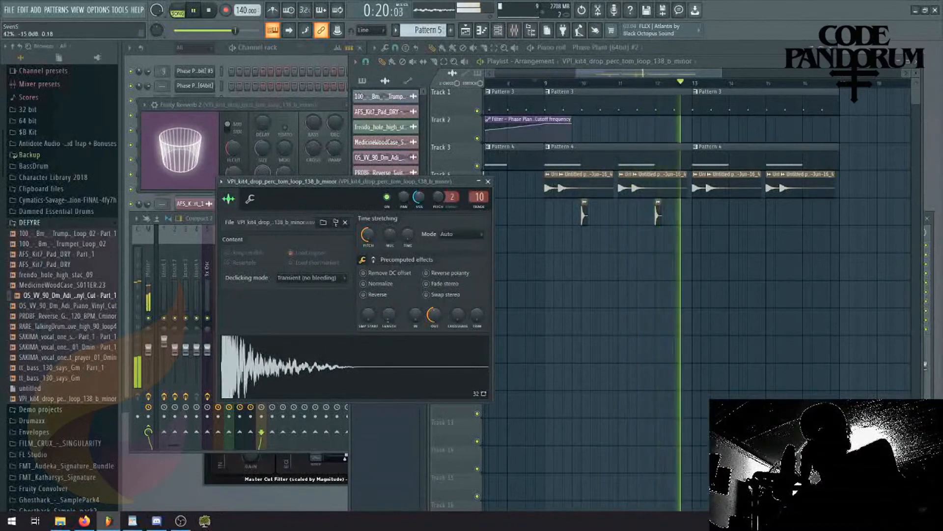
Place tom hits at bars 14 and 16 on playlist Track 5 and adjust the tom's channel volume.
{"action": "left_click", "coordinate": [733, 211]}
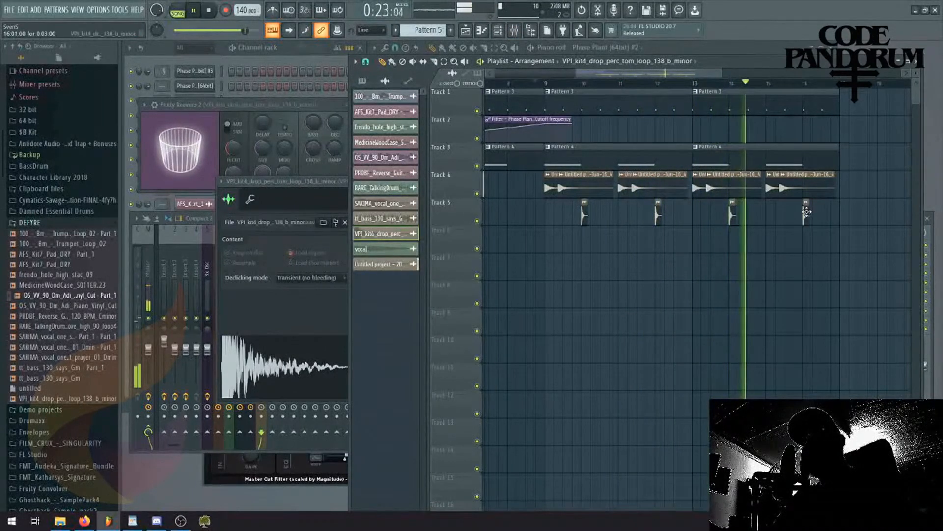
{"action": "double_click", "coordinate": [806, 212]}
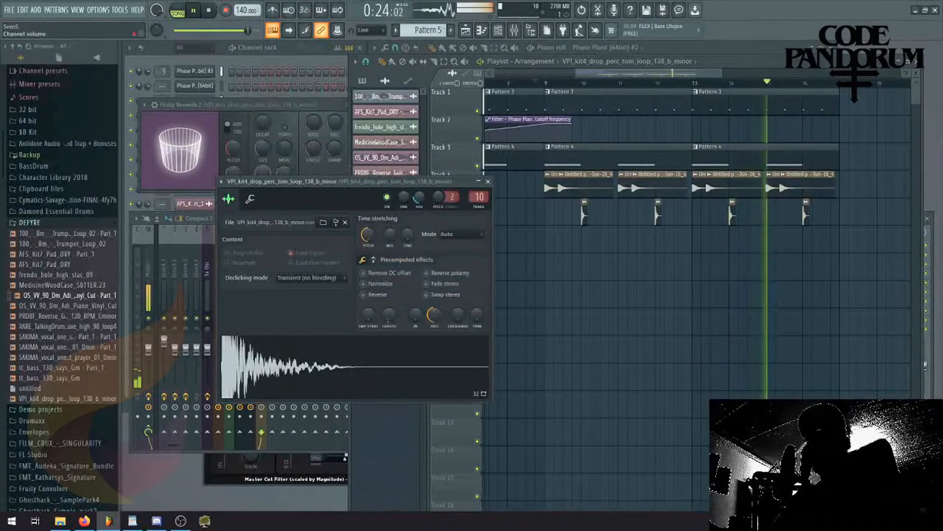
{"action": "right_click", "coordinate": [840, 375]}
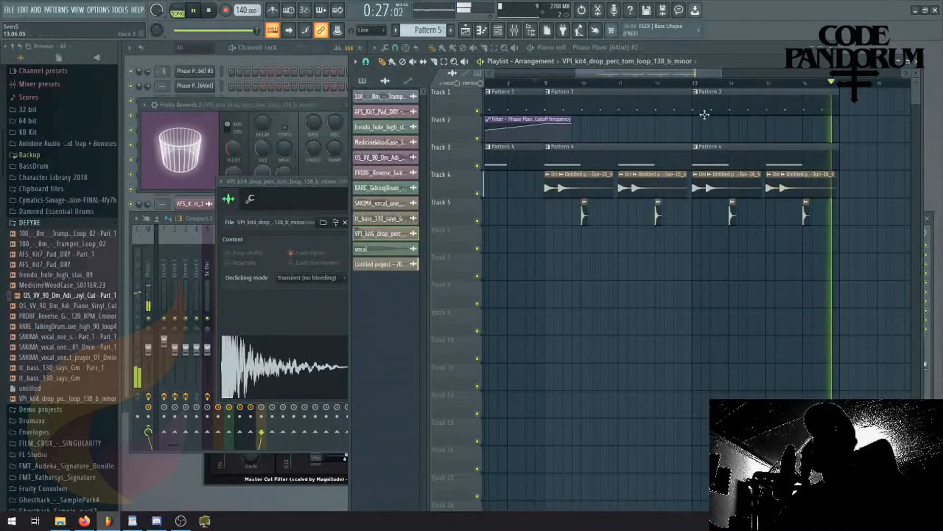
Stop playback, switch to Pattern 2 and open the Phase Plant channel's notes in the piano roll.
{"action": "key", "text": "space"}
{"action": "left_click_drag", "start_coordinate": [718, 74], "coordinate": [244, 91]}
{"action": "left_click", "coordinate": [308, 59]}
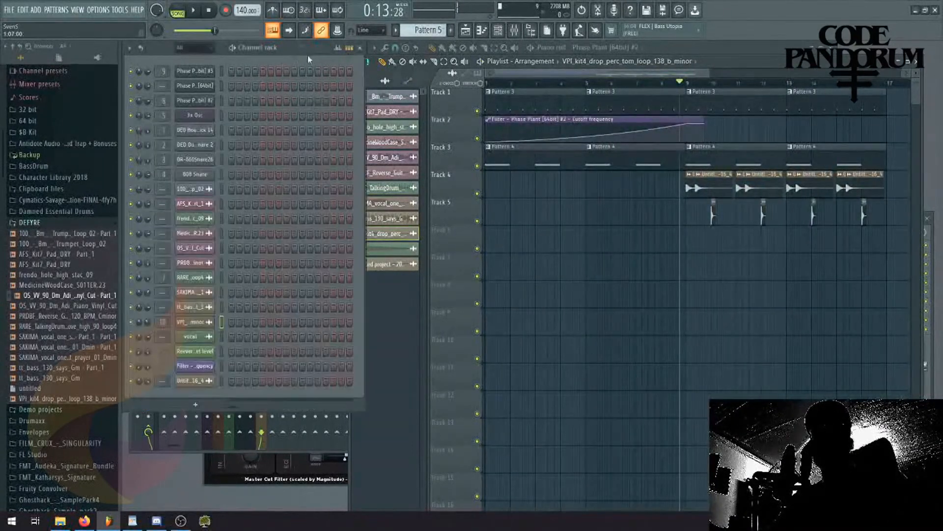
{"action": "left_click", "coordinate": [427, 30]}
{"action": "left_click", "coordinate": [439, 40]}
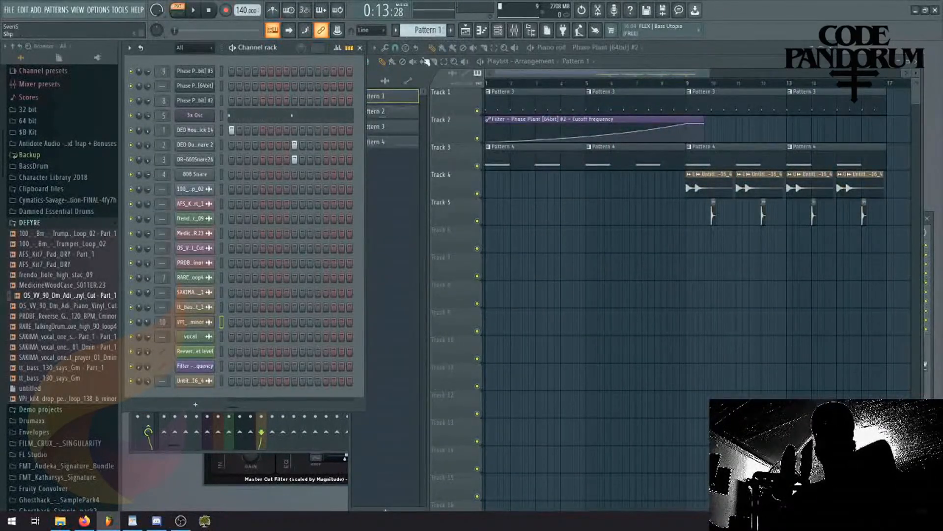
{"action": "scroll", "coordinate": [432, 31], "scroll_direction": "down", "scroll_amount": 1}
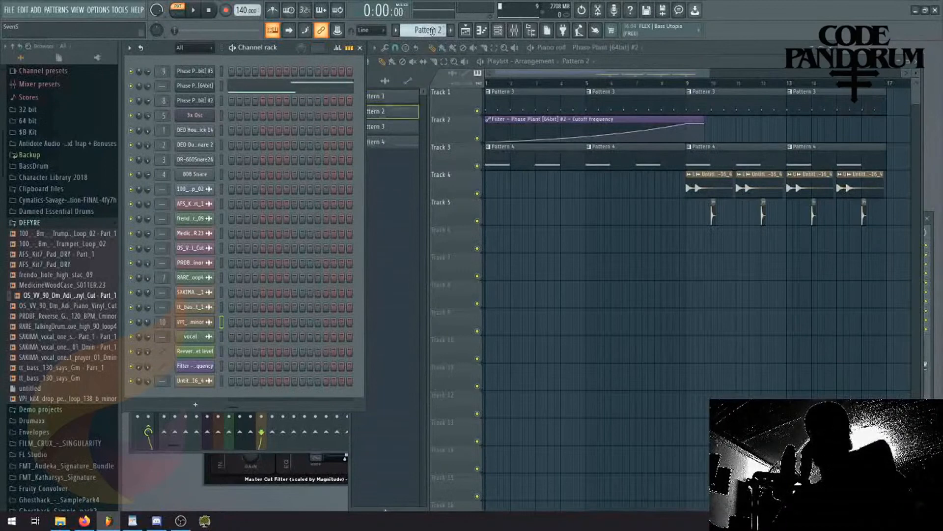
{"action": "right_click", "coordinate": [201, 88]}
{"action": "left_click", "coordinate": [226, 87]}
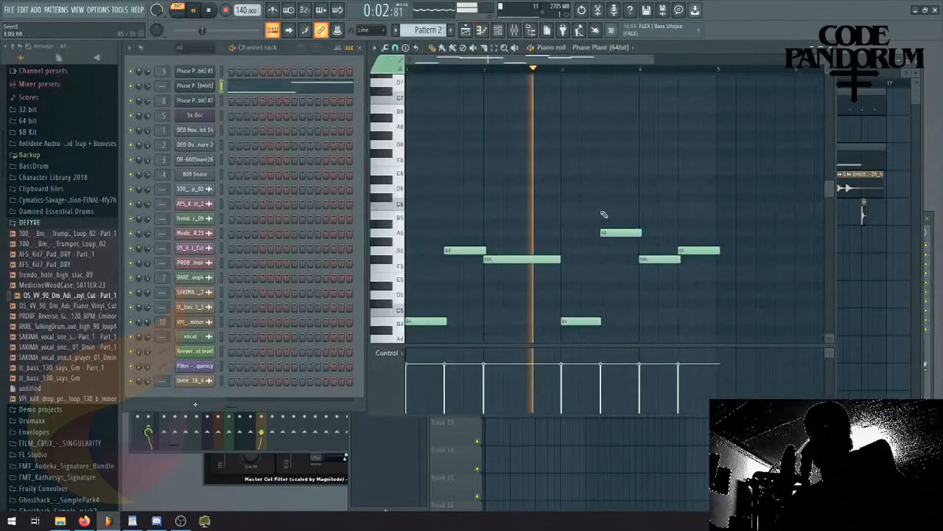
Delete the four Phase Plant notes in bars 3 and 4 of Pattern 2.
{"action": "scroll", "coordinate": [603, 216], "scroll_direction": "down", "scroll_amount": 3}
{"action": "key", "text": "space"}
{"action": "right_click", "coordinate": [592, 240]}
{"action": "key", "text": "space"}
{"action": "right_click", "coordinate": [636, 152]}
{"action": "right_click", "coordinate": [661, 180]}
{"action": "right_click", "coordinate": [709, 171]}
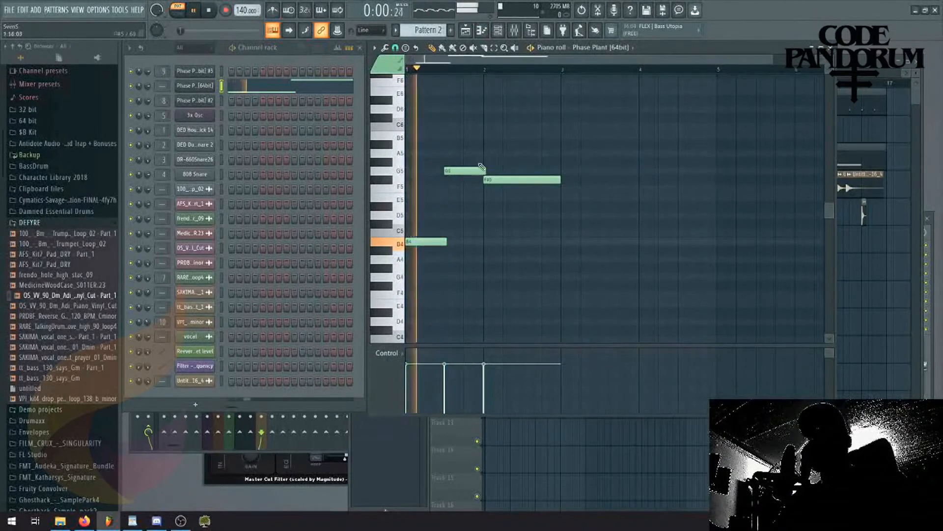
Lengthen Pattern 2's three remaining notes, starting G5 at bar 2 and F#5 at bar 3, with F#5 ending at bar 5.
{"action": "key", "text": "space"}
{"action": "left_click_drag", "start_coordinate": [469, 170], "coordinate": [480, 171]}
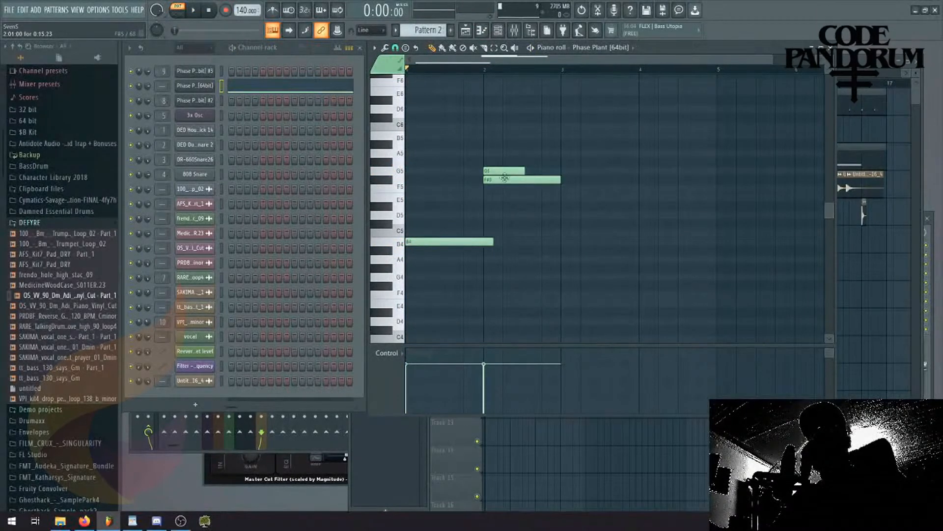
{"action": "left_click_drag", "start_coordinate": [611, 187], "coordinate": [587, 175]}
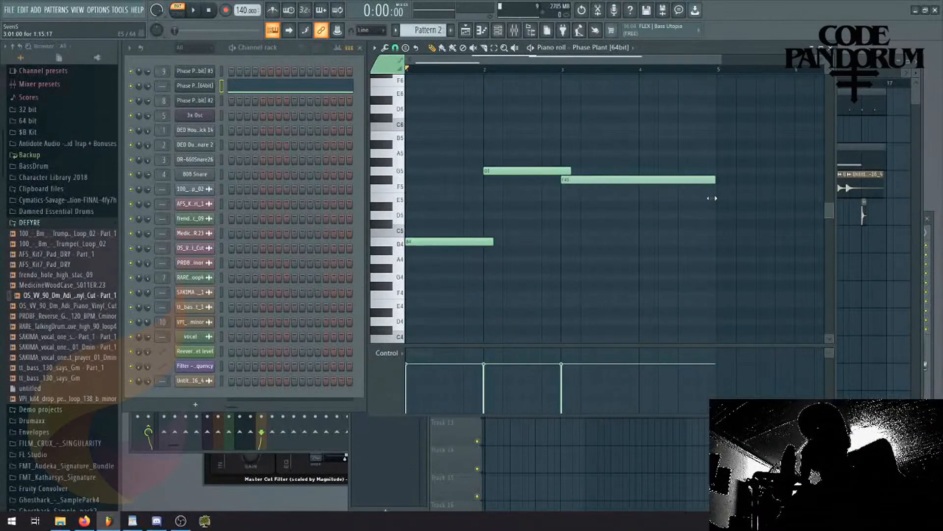
Route Phase Plant to mixer track 11 and load Fruity Reeverb 2 in slot 4 with a 5.8 sec decay time.
{"action": "left_click", "coordinate": [198, 87]}
{"action": "key", "text": "F9"}
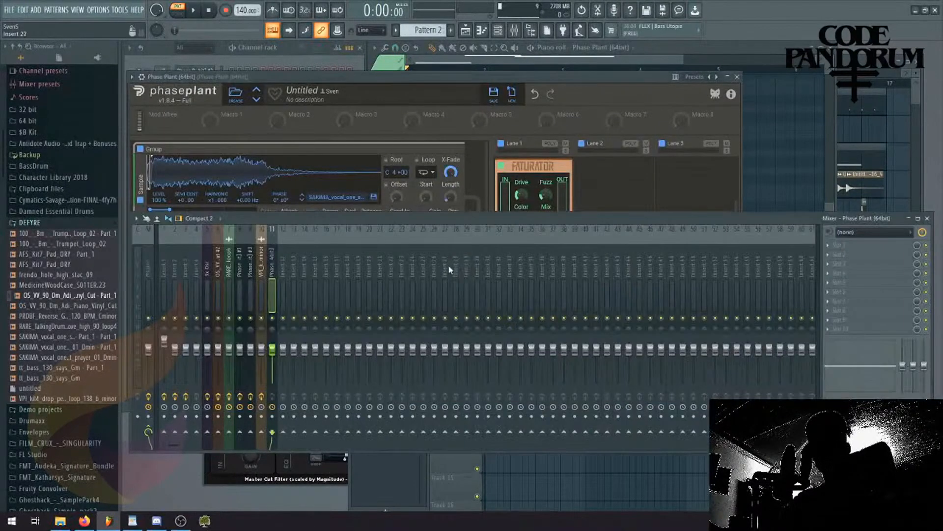
{"action": "left_click", "coordinate": [846, 274]}
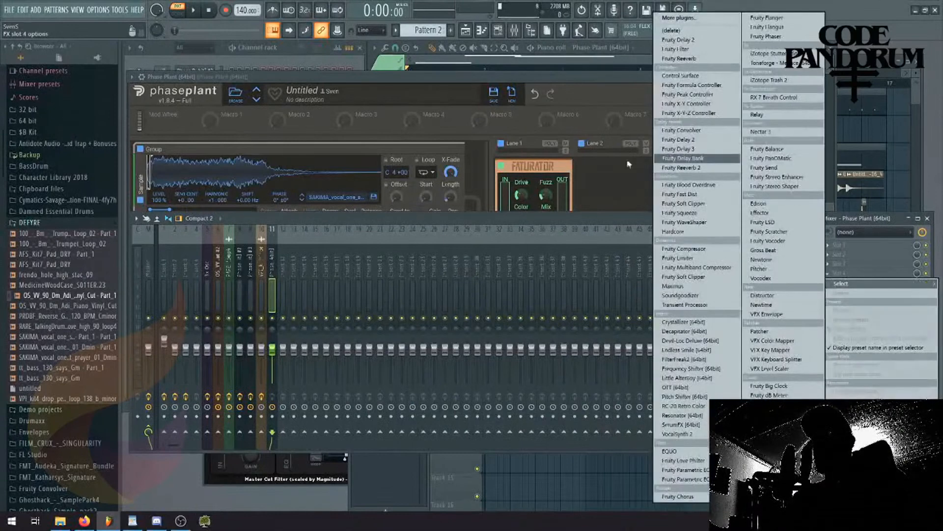
{"action": "left_click", "coordinate": [690, 168]}
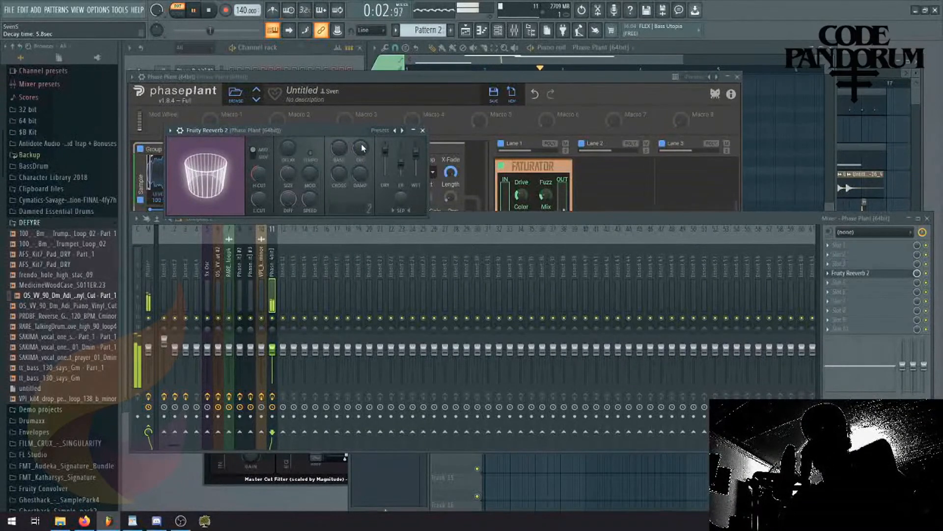
Place Pattern 2 on playlist Track 7 and repeat it across bars 1 to 16.
{"action": "left_click", "coordinate": [769, 136]}
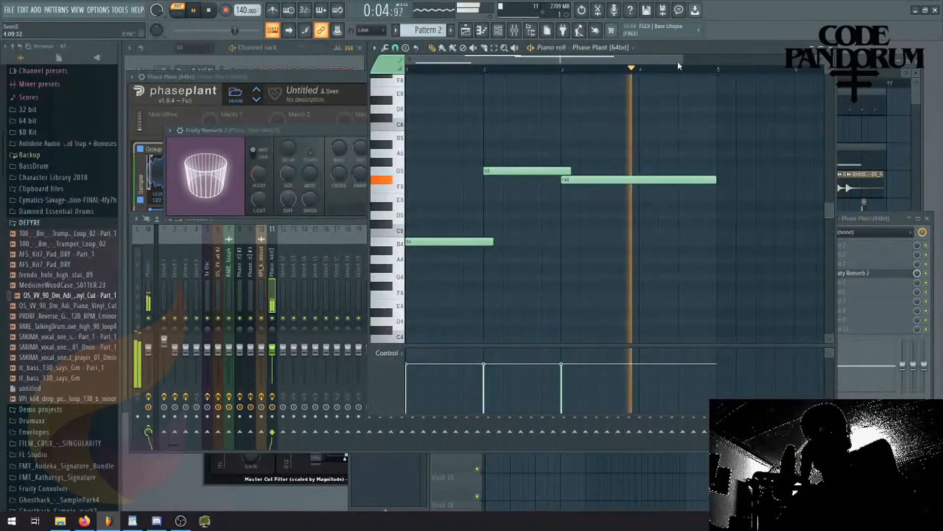
{"action": "left_click_drag", "start_coordinate": [683, 60], "coordinate": [734, 60]}
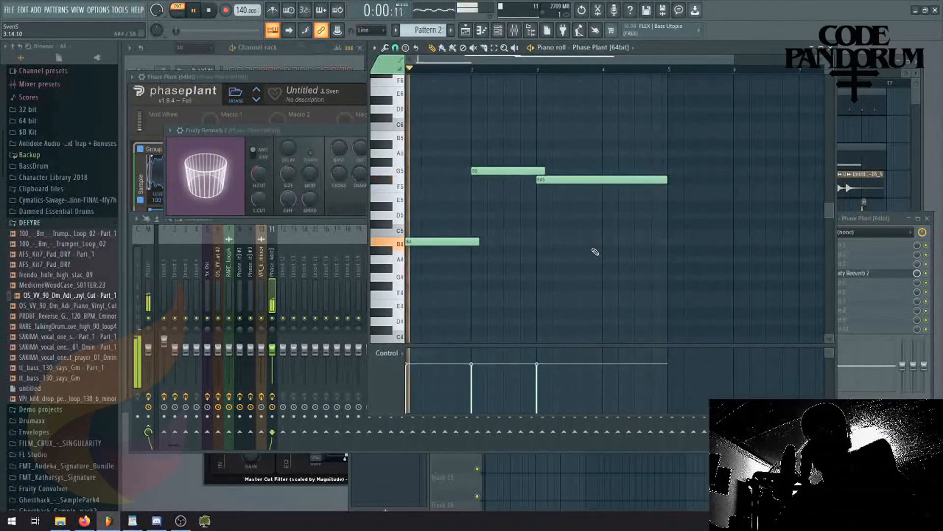
{"action": "key", "text": "F5"}
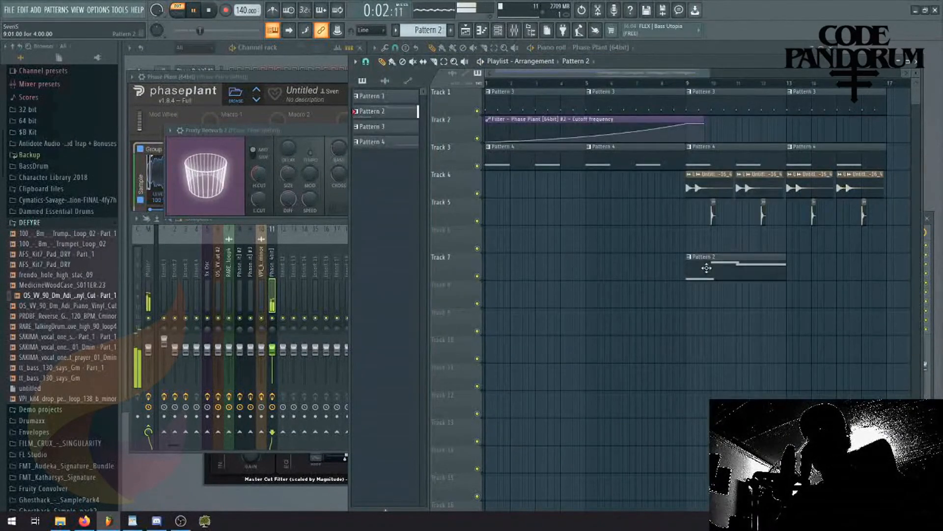
{"action": "left_click_drag", "start_coordinate": [710, 275], "coordinate": [426, 258]}
{"action": "key", "text": "space"}
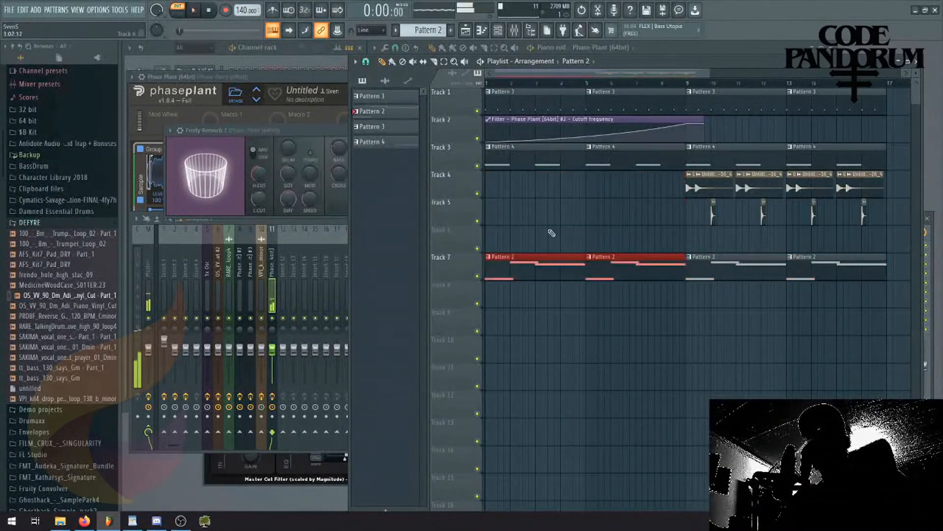
Delete the Pattern 4 clips at bars 1 and 5 on Track 3 and play the arrangement from the start.
{"action": "right_click", "coordinate": [618, 162]}
{"action": "right_click", "coordinate": [548, 151]}
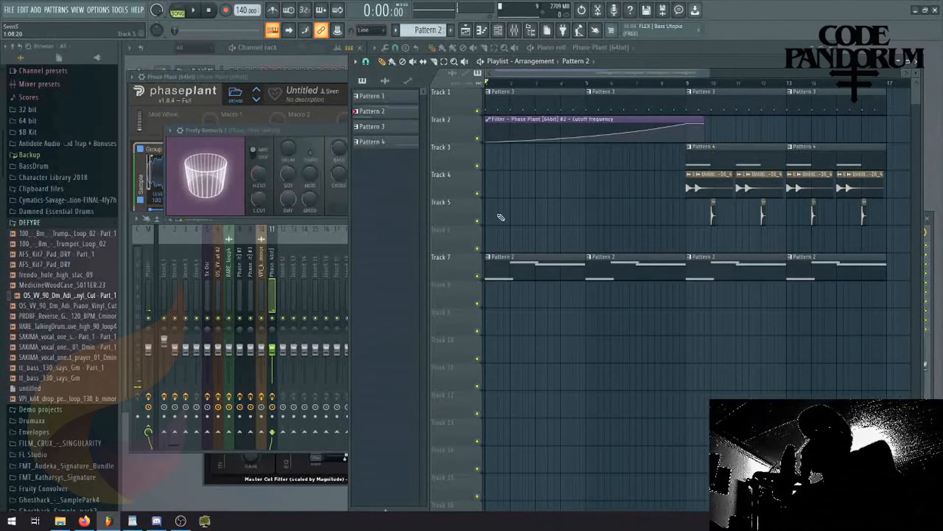
{"action": "key", "text": "space"}
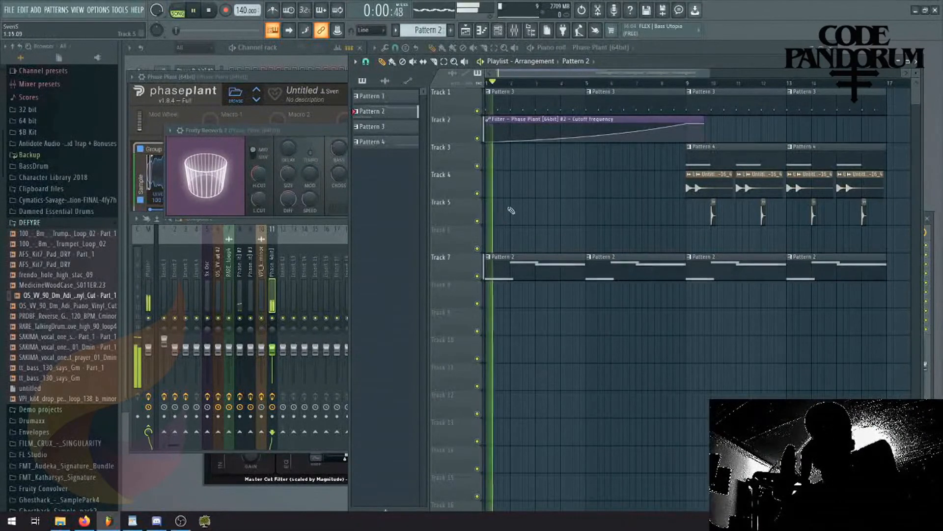
{"action": "left_click", "coordinate": [366, 61]}
{"action": "left_click", "coordinate": [377, 212]}
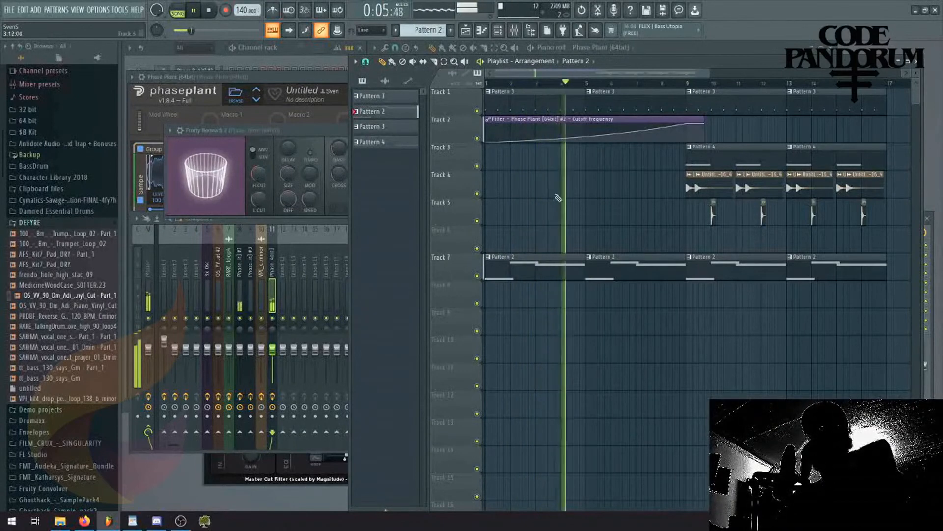
Transpose all of Phase Plant #2's notes in Pattern 3 down to D5.
{"action": "double_click", "coordinate": [614, 95]}
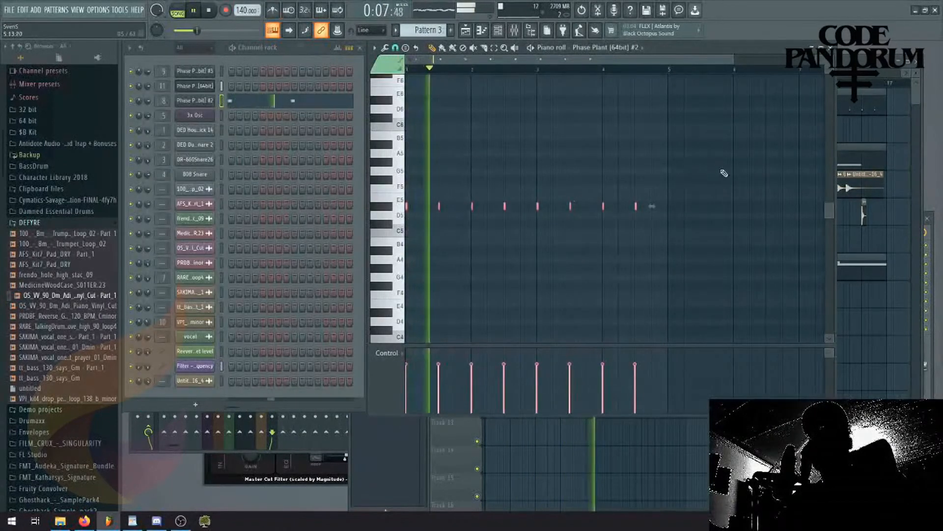
{"action": "left_click_drag", "start_coordinate": [717, 168], "coordinate": [165, 268]}
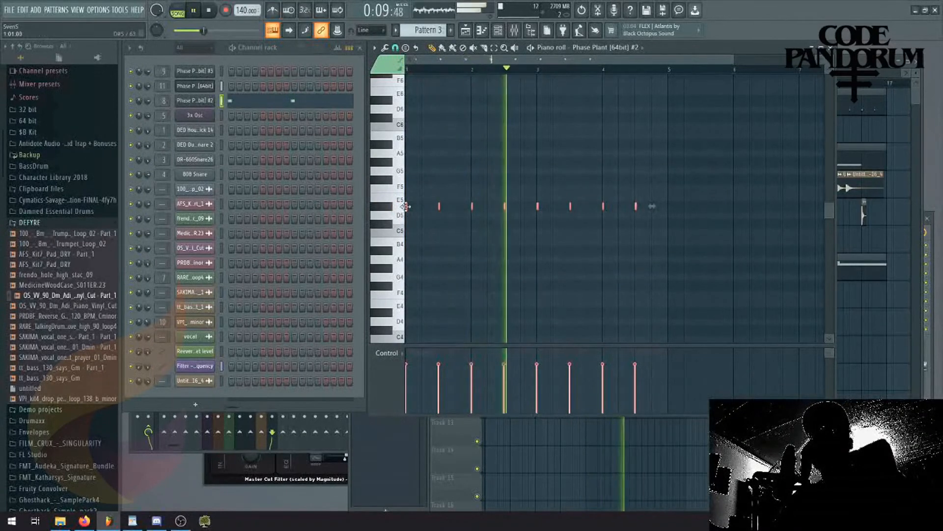
{"action": "left_click_drag", "start_coordinate": [407, 206], "coordinate": [406, 217]}
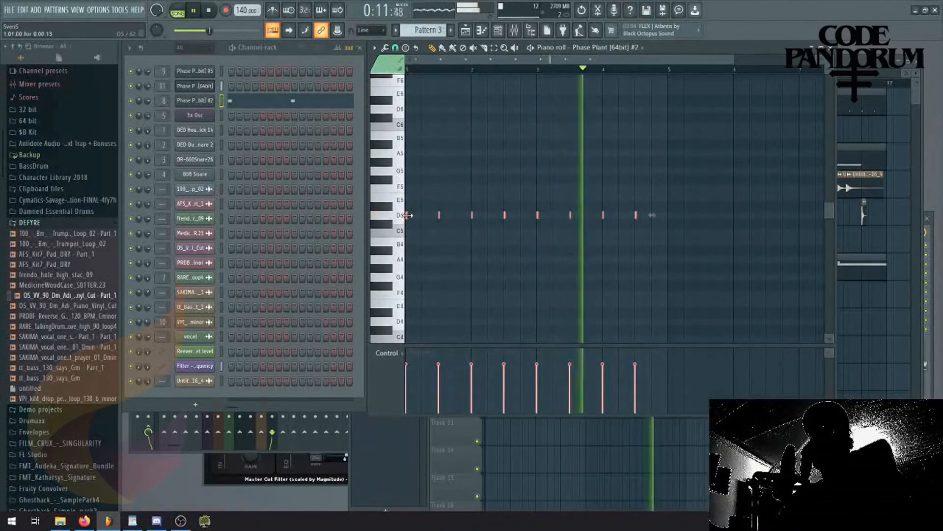
{"action": "left_click", "coordinate": [643, 442]}
Review Pattern 2's Phase Plant notes in the piano roll during playback.
{"action": "double_click", "coordinate": [645, 270]}
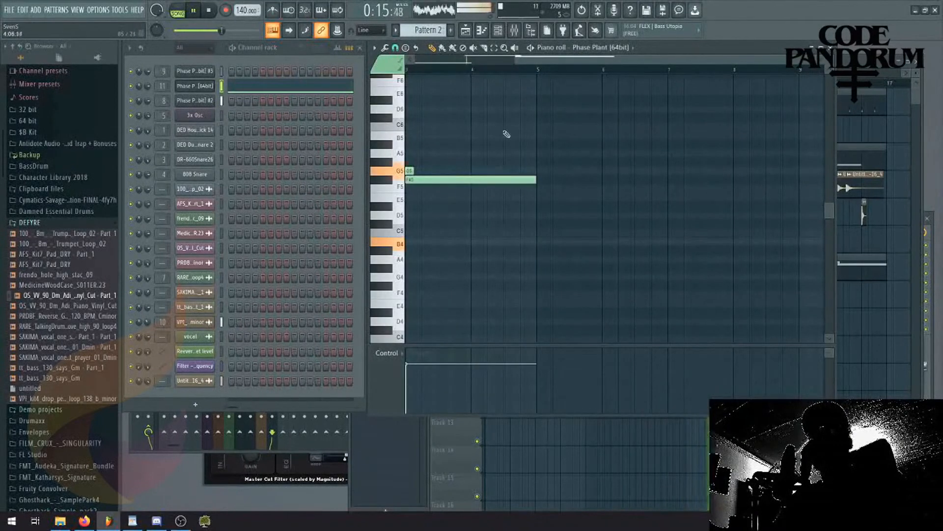
{"action": "left_click_drag", "start_coordinate": [539, 61], "coordinate": [295, 107]}
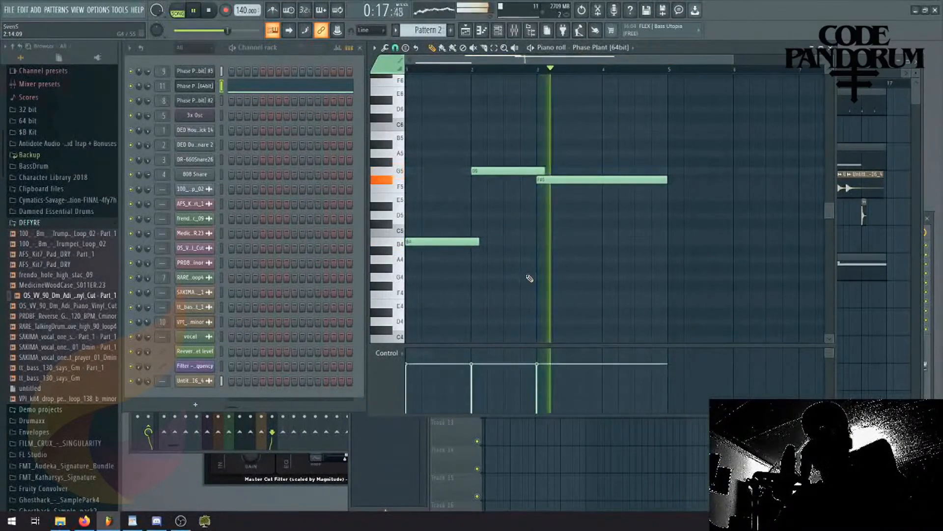
{"action": "left_click", "coordinate": [558, 443]}
Transpose all of Phase Plant #2's notes in Pattern 3 up to F#5.
{"action": "double_click", "coordinate": [612, 100]}
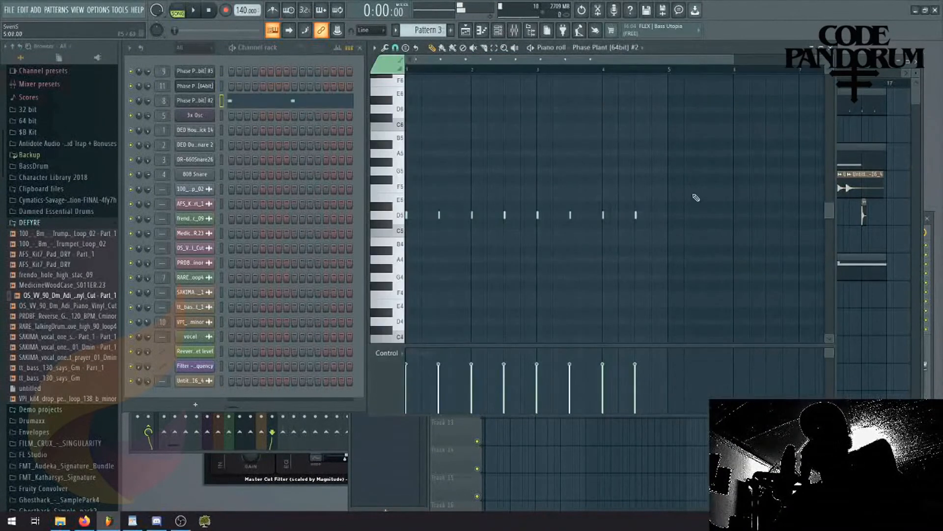
{"action": "left_click_drag", "start_coordinate": [697, 197], "coordinate": [410, 223]}
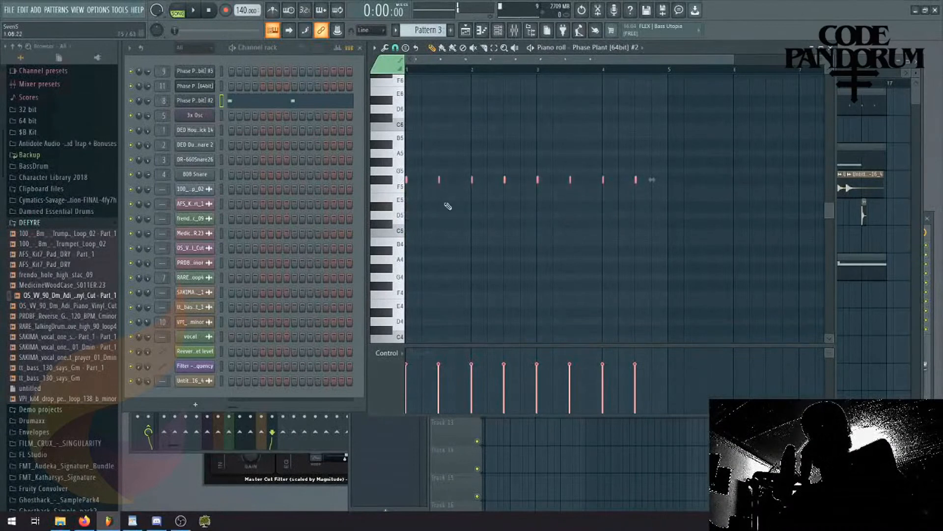
{"action": "left_click", "coordinate": [868, 364]}
Transpose both Phase Plant #3 notes in Pattern 4 to F#2 and play the arrangement.
{"action": "double_click", "coordinate": [773, 159]}
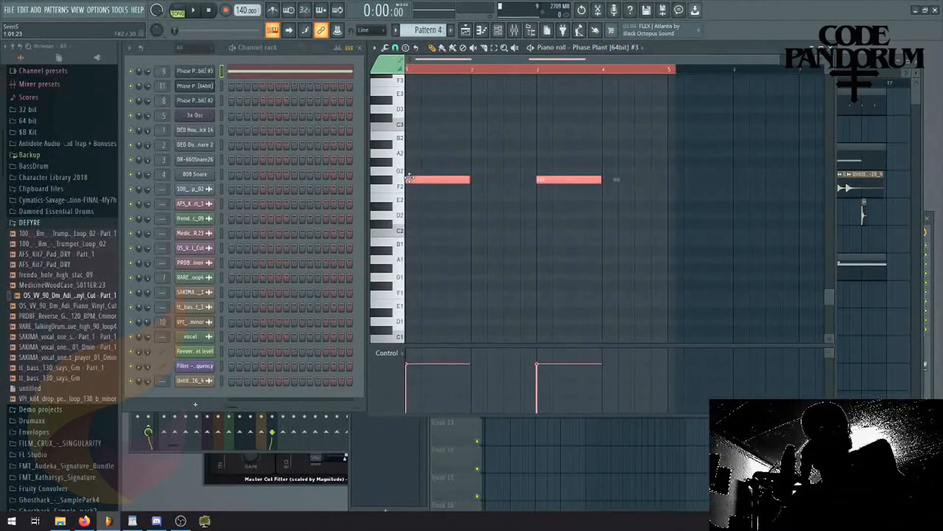
{"action": "left_click", "coordinate": [574, 470]}
{"action": "key", "text": "space"}
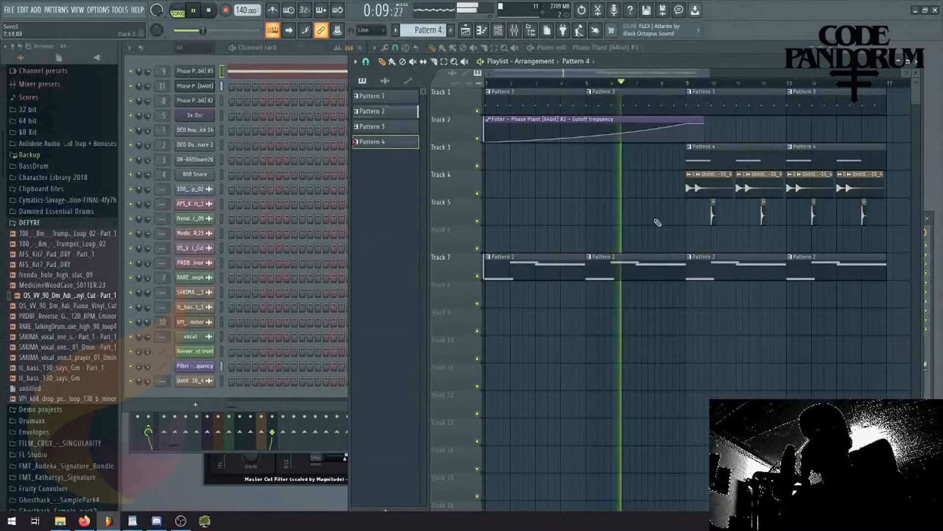
Play through the arrangement and set the playlist snap to Beat.
{"action": "left_click_drag", "start_coordinate": [556, 73], "coordinate": [629, 89]}
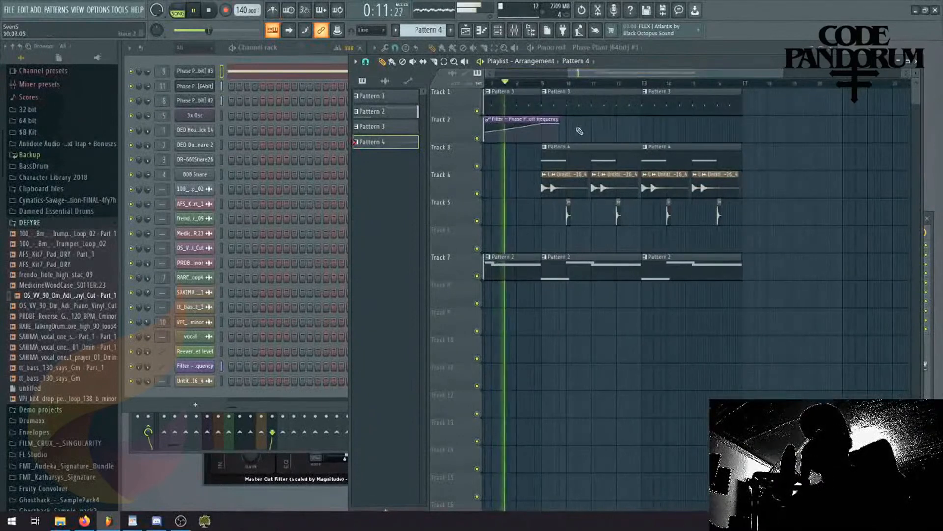
{"action": "left_click", "coordinate": [366, 62]}
{"action": "left_click", "coordinate": [377, 201]}
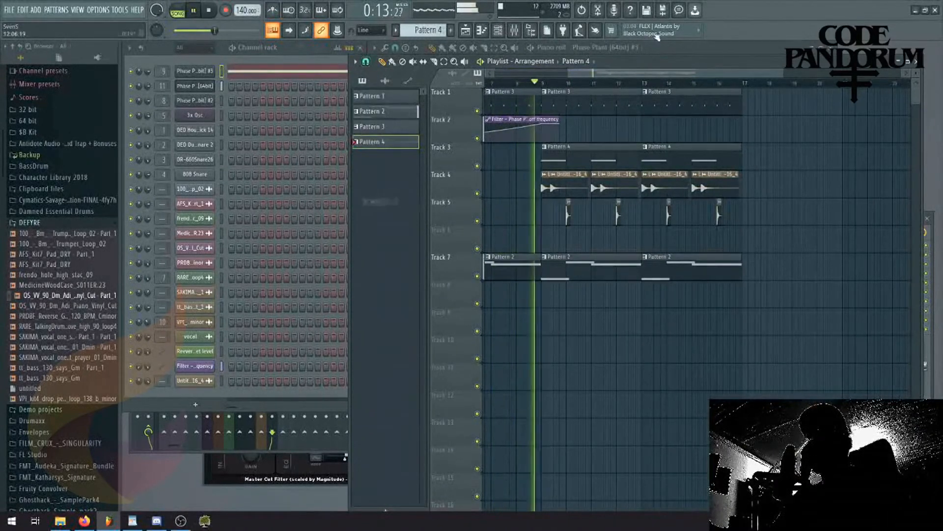
Transpose both Phase Plant #3 notes in Pattern 4 to D#2 and audition the pattern.
{"action": "double_click", "coordinate": [556, 156]}
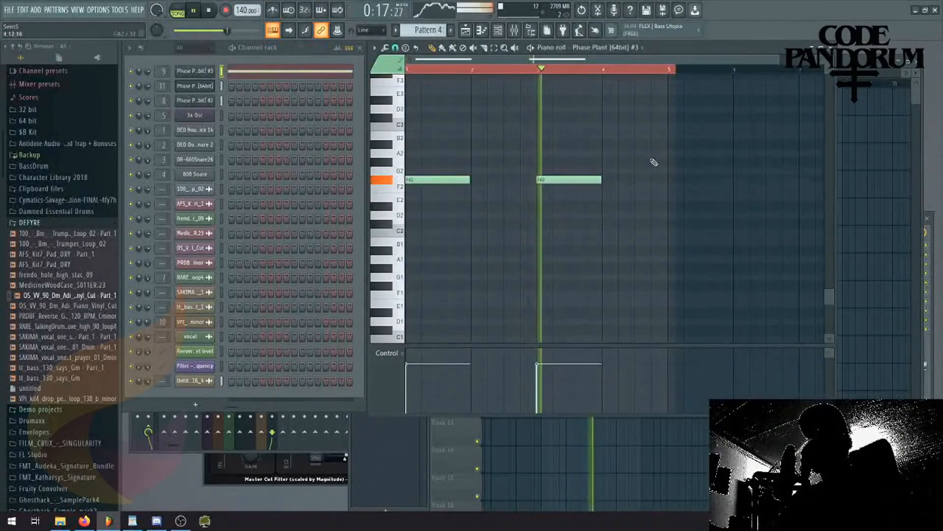
{"action": "left_click_drag", "start_coordinate": [413, 181], "coordinate": [428, 286]}
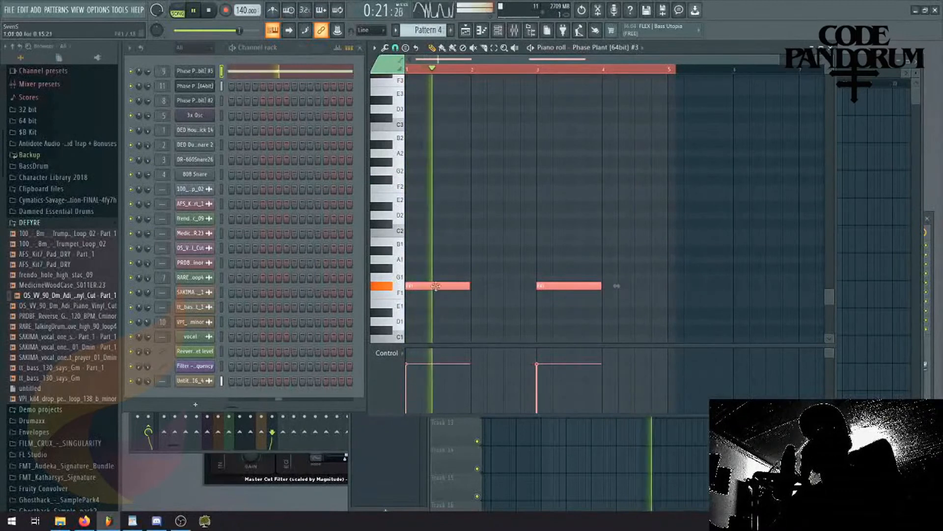
{"action": "key", "text": "space"}
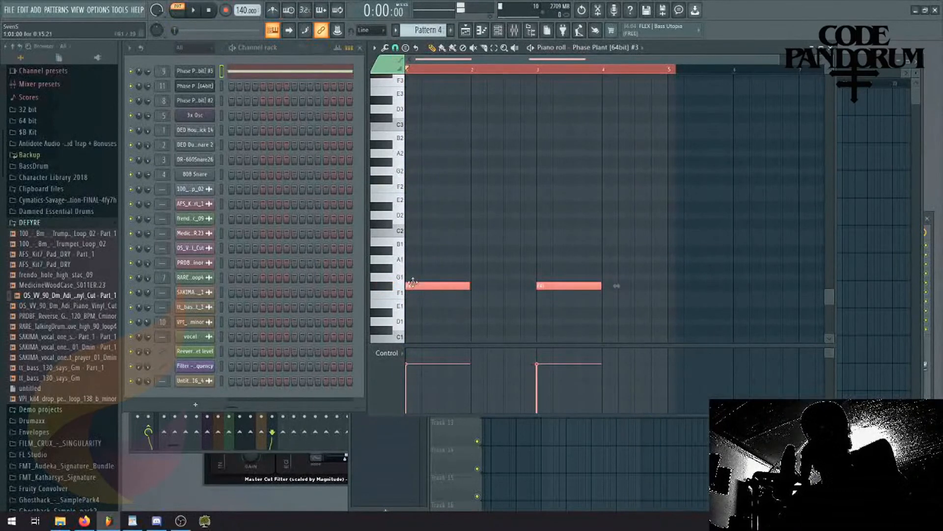
{"action": "left_click_drag", "start_coordinate": [413, 282], "coordinate": [391, 201]}
{"action": "key", "text": "space"}
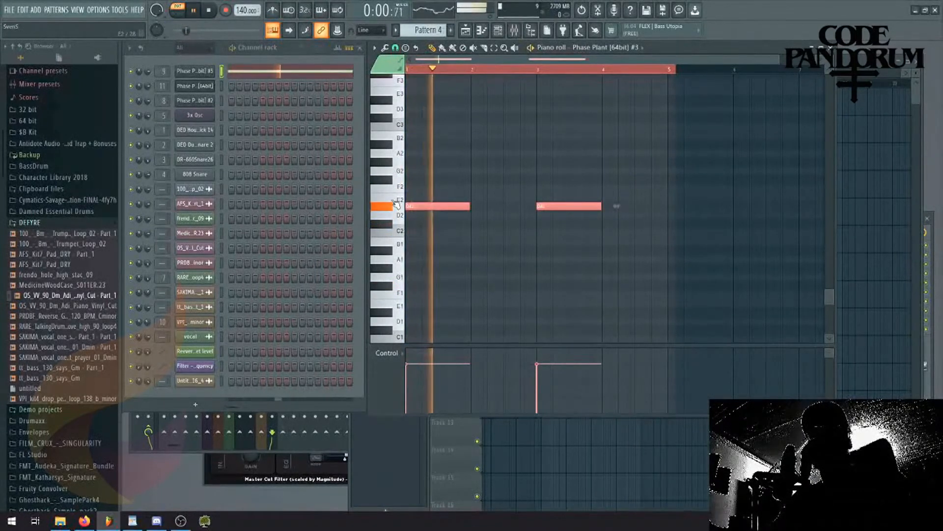
{"action": "key", "text": "space"}
Transpose all three Phase Plant notes in Pattern 2 down three semitones, to G#4, E5 and D#5.
{"action": "key", "text": "F5"}
{"action": "left_click", "coordinate": [556, 268]}
{"action": "double_click", "coordinate": [556, 268]}
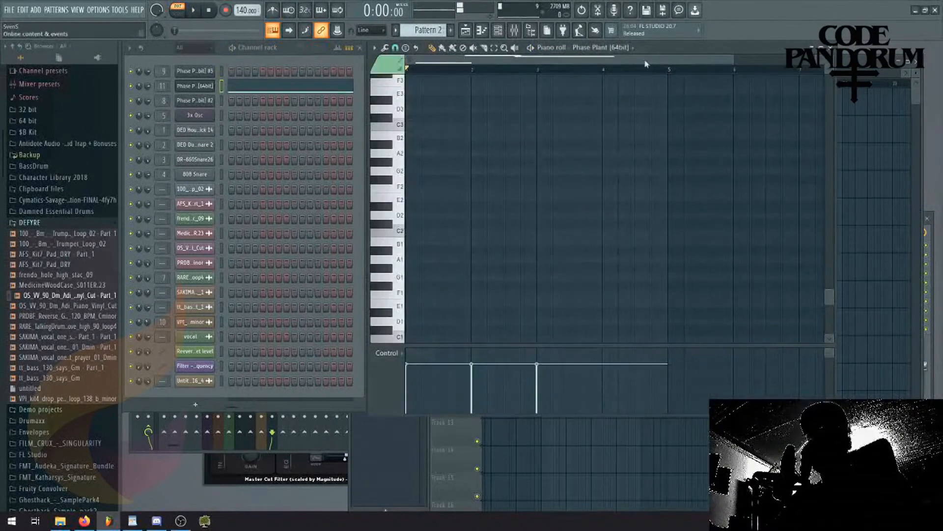
{"action": "scroll", "coordinate": [520, 211], "scroll_direction": "up", "scroll_amount": 9}
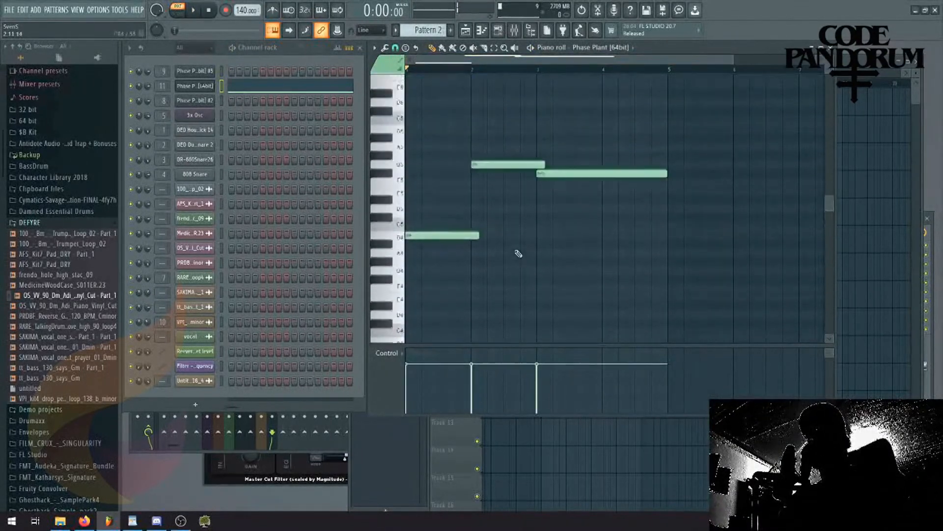
{"action": "left_click_drag", "start_coordinate": [726, 140], "coordinate": [175, 358]}
{"action": "scroll", "coordinate": [378, 282], "scroll_direction": "down", "scroll_amount": 6}
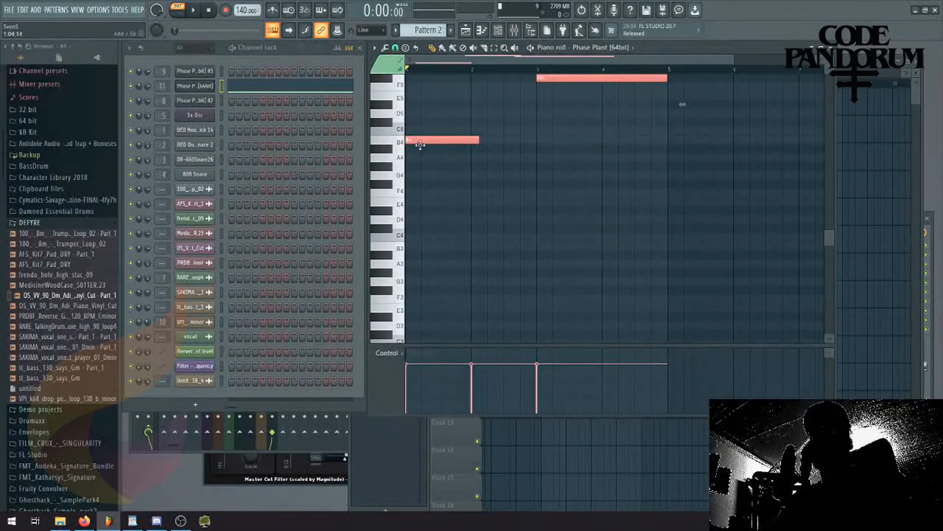
{"action": "scroll", "coordinate": [449, 220], "scroll_direction": "up", "scroll_amount": 3}
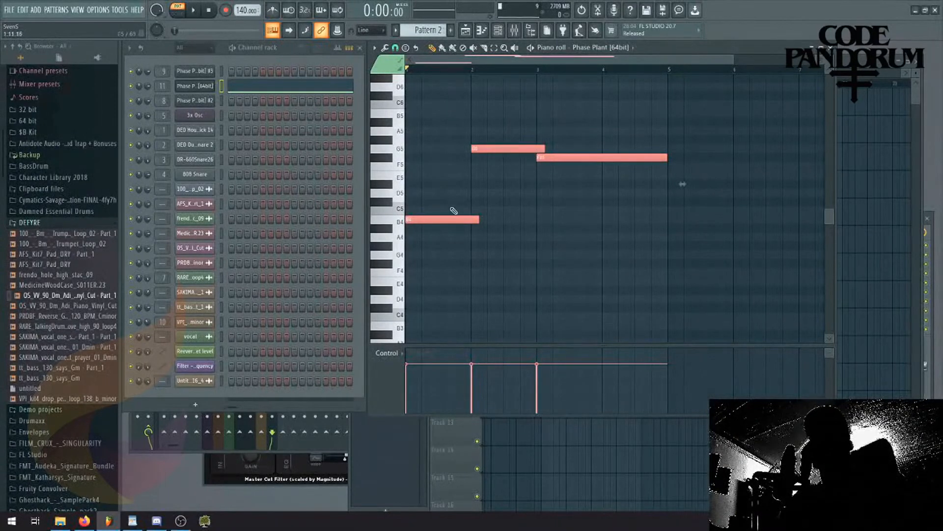
{"action": "left_click_drag", "start_coordinate": [441, 219], "coordinate": [386, 244]}
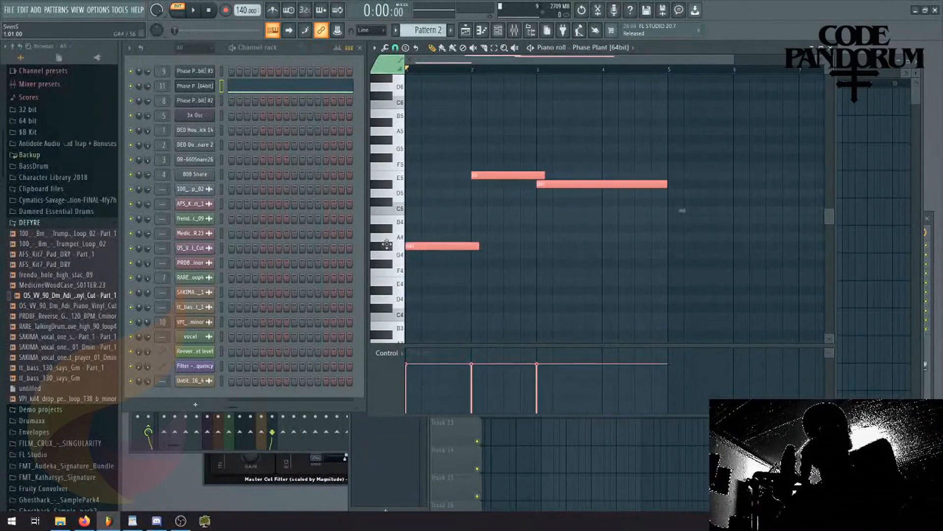
{"action": "left_click", "coordinate": [612, 252]}
Transpose all Phase Plant #2 notes in Pattern 3 down to D#5.
{"action": "left_click", "coordinate": [871, 201]}
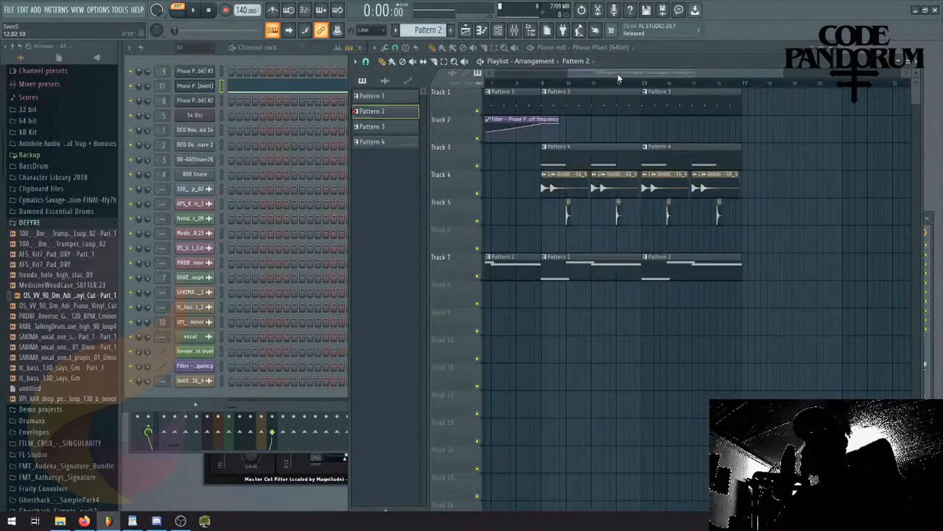
{"action": "left_click_drag", "start_coordinate": [618, 77], "coordinate": [383, 131]}
{"action": "double_click", "coordinate": [519, 102]}
{"action": "left_click_drag", "start_coordinate": [631, 60], "coordinate": [363, 197]}
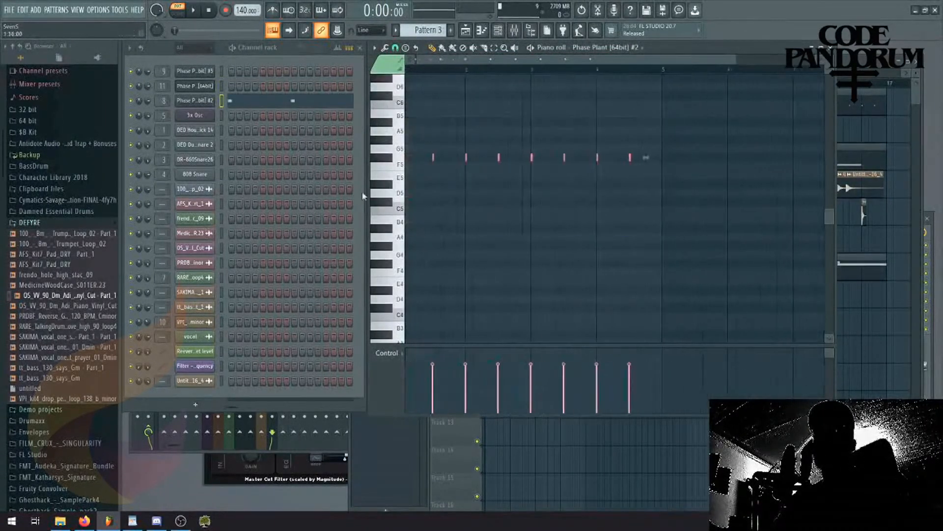
{"action": "left_click_drag", "start_coordinate": [693, 120], "coordinate": [404, 161]}
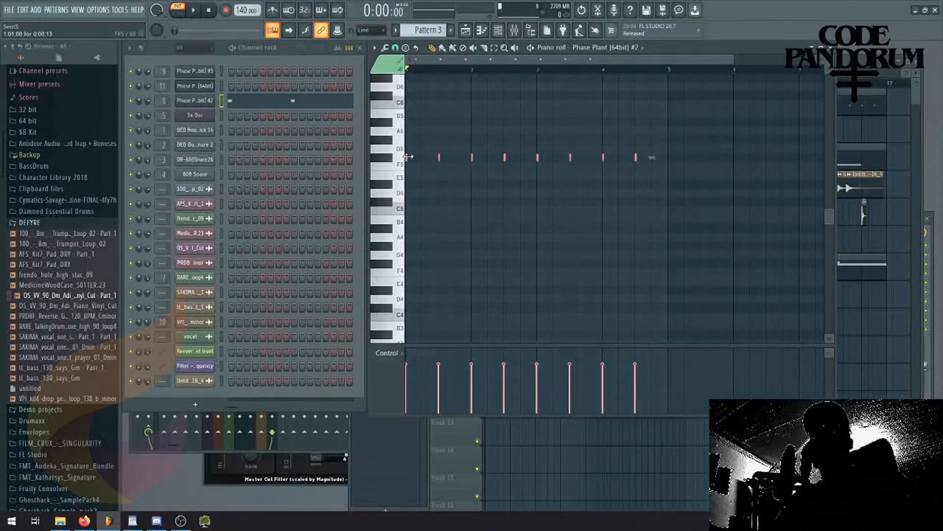
Play the arrangement from bar 8 in song mode to check the transposed patterns, keeping the playlist snap at Beat.
{"action": "left_click", "coordinate": [638, 484]}
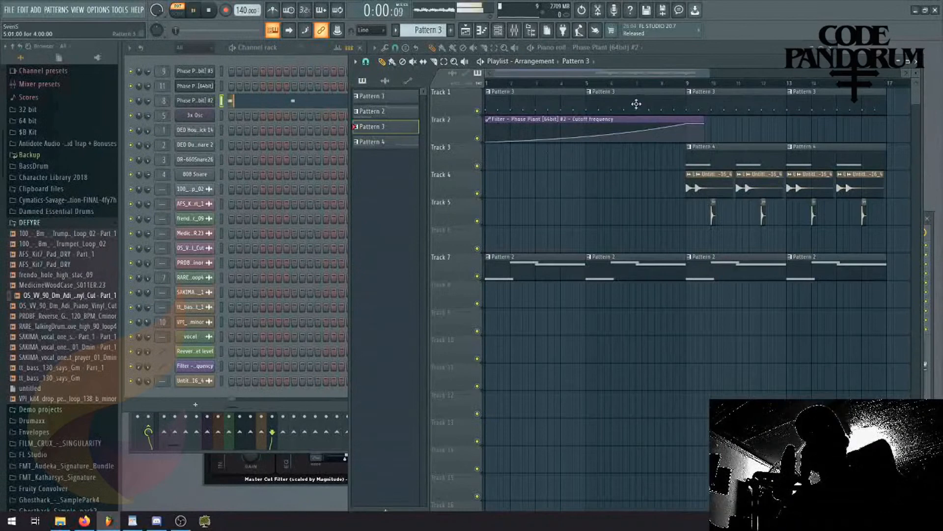
{"action": "left_click", "coordinate": [663, 83]}
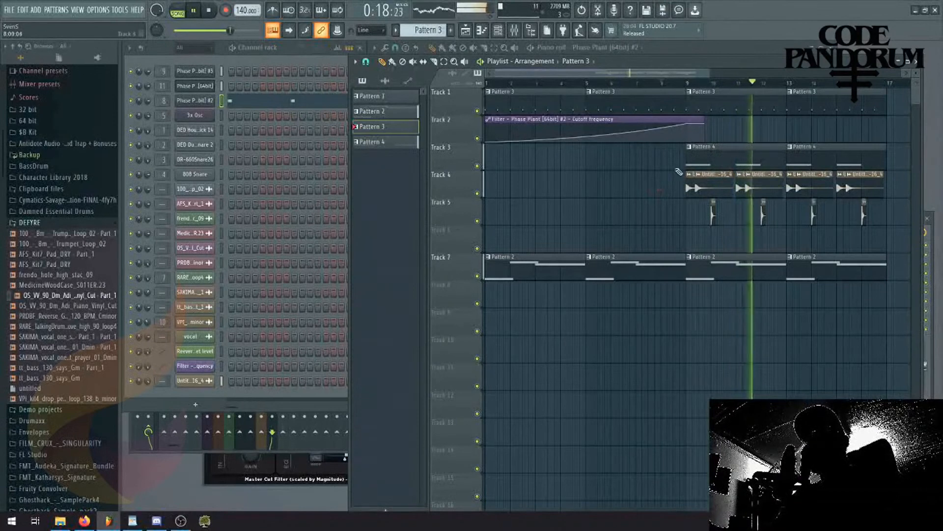
{"action": "left_click_drag", "start_coordinate": [598, 74], "coordinate": [686, 87]}
{"action": "left_click", "coordinate": [367, 61]}
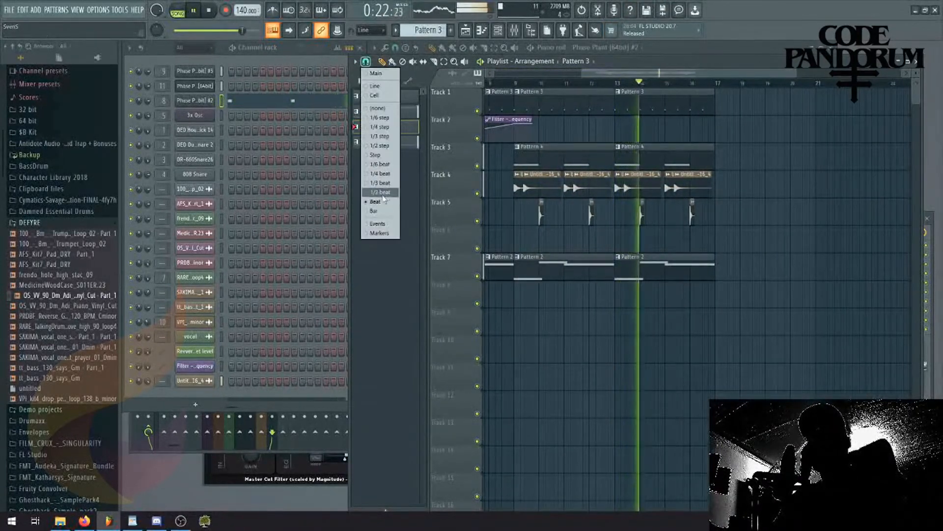
{"action": "left_click", "coordinate": [384, 202]}
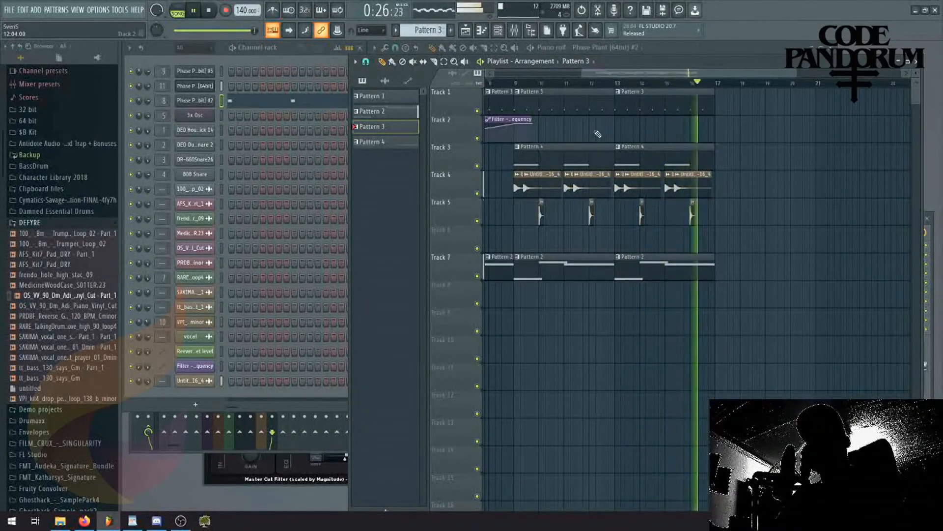
{"action": "key", "text": "space"}
Place a MedicineWoodCase_S011ER.23 clip on Track 6, just before the tom hit at bar 10.
{"action": "left_click_drag", "start_coordinate": [796, 73], "coordinate": [731, 76]}
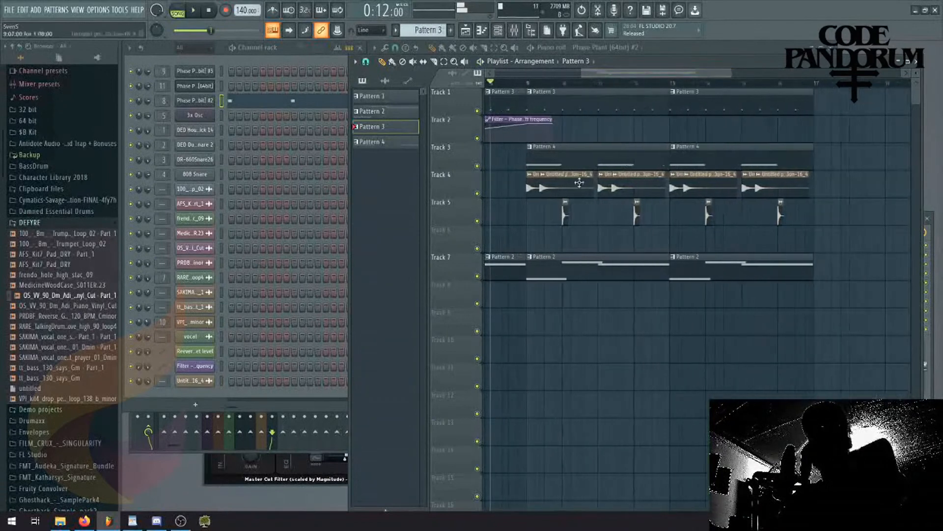
{"action": "left_click", "coordinate": [199, 204]}
{"action": "left_click", "coordinate": [190, 220]}
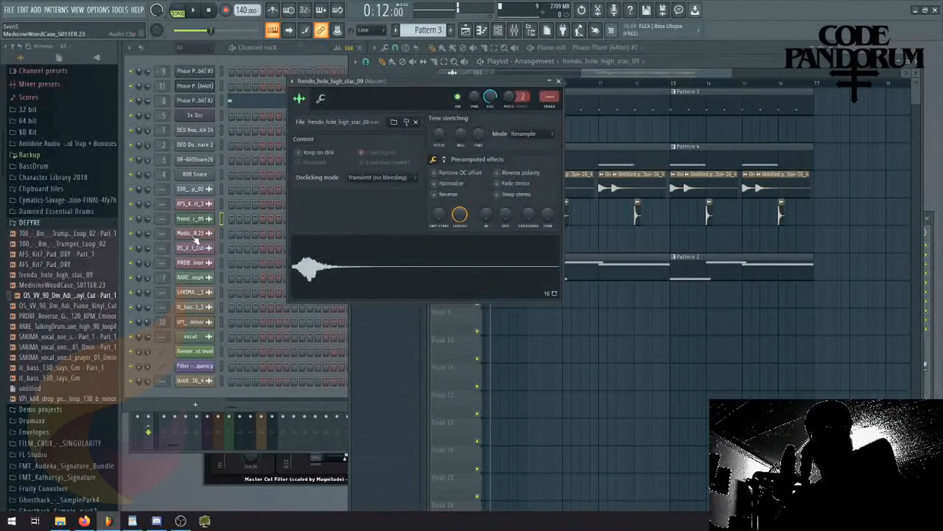
{"action": "left_click", "coordinate": [205, 233]}
{"action": "left_click_drag", "start_coordinate": [484, 278], "coordinate": [639, 360]}
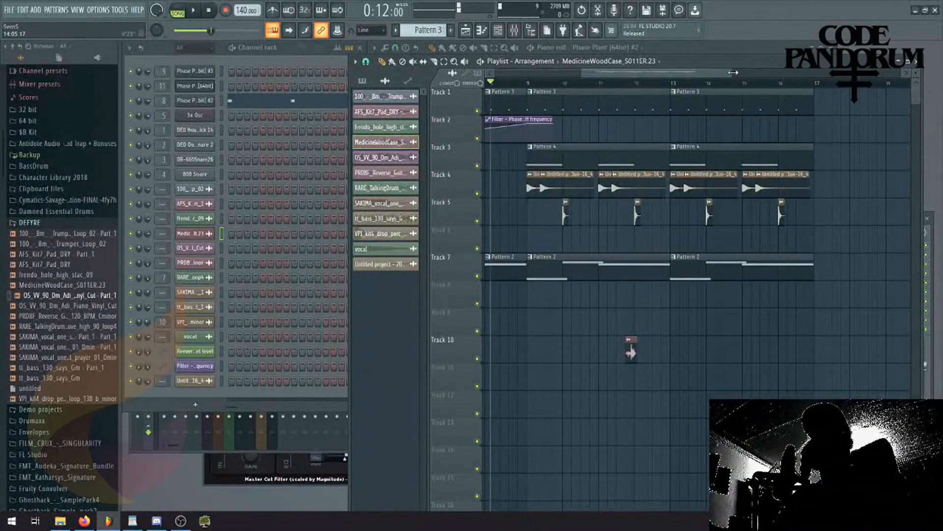
{"action": "left_click_drag", "start_coordinate": [733, 73], "coordinate": [658, 202]}
{"action": "left_click_drag", "start_coordinate": [758, 358], "coordinate": [703, 277]}
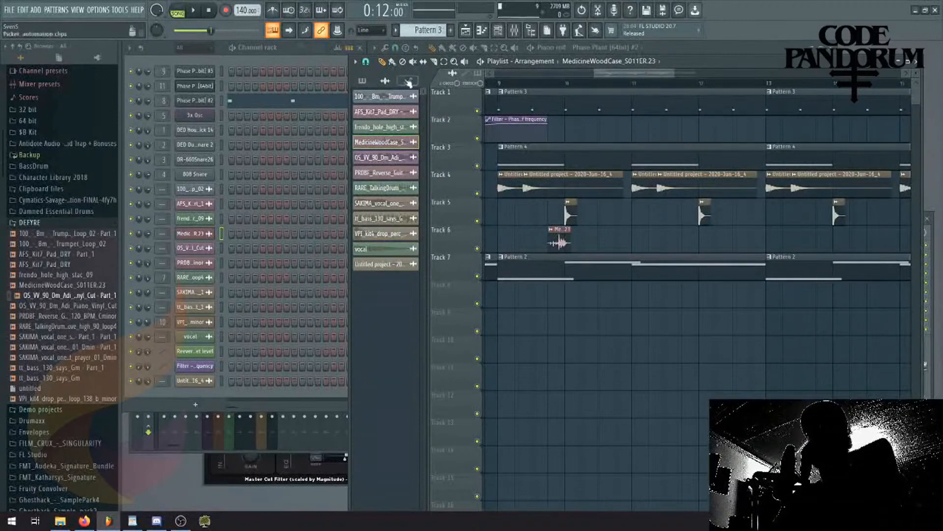
Set the playlist snap to 1/4 beat, then set the MedicineWoodCase sample's stretch mode to Auto and lower its pitch.
{"action": "left_click", "coordinate": [366, 63]}
{"action": "left_click", "coordinate": [393, 174]}
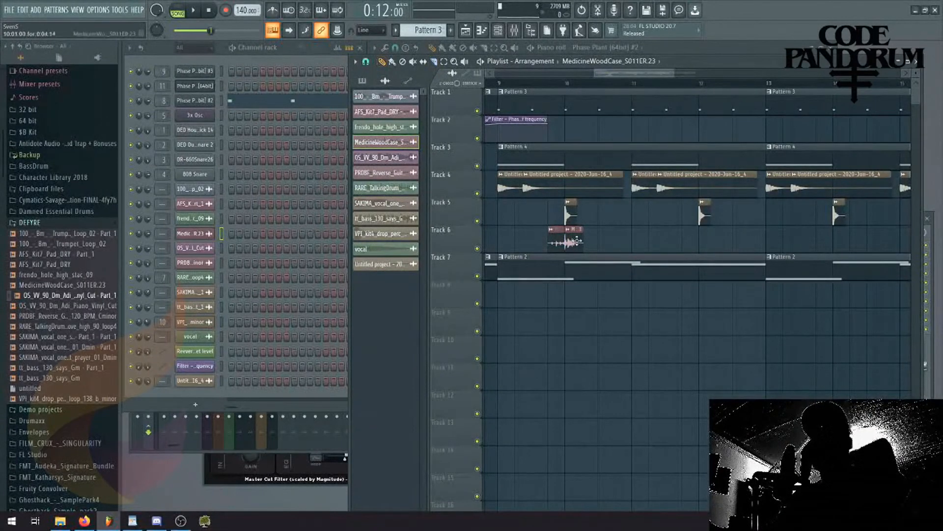
{"action": "double_click", "coordinate": [556, 241]}
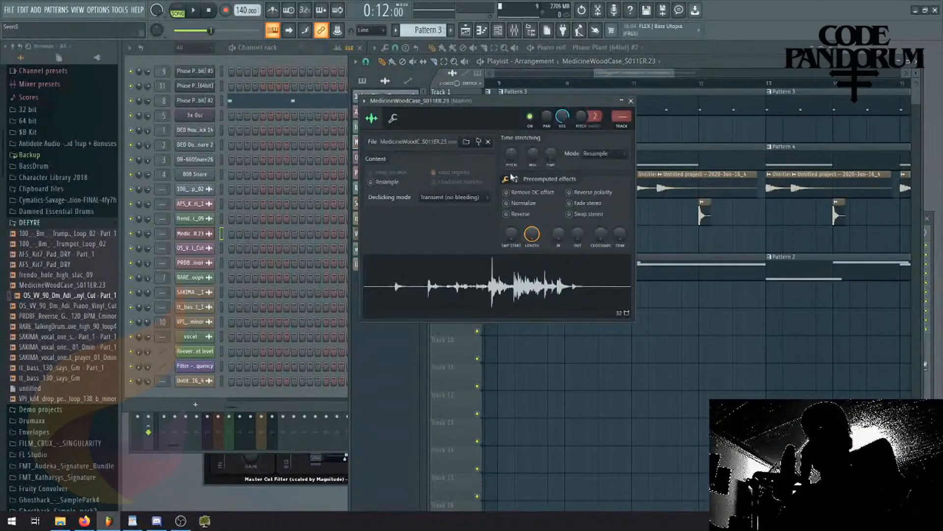
{"action": "left_click", "coordinate": [497, 82]}
{"action": "key", "text": "space"}
{"action": "double_click", "coordinate": [563, 234]}
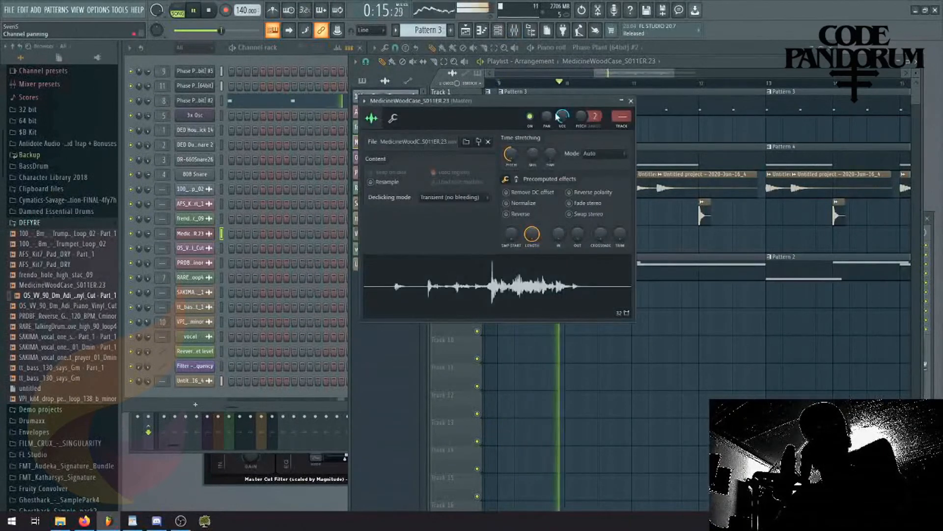
Add MedicineWoodCase clips on Track 6 just before the tom hits at bars 12 and 14.
{"action": "left_click", "coordinate": [684, 241]}
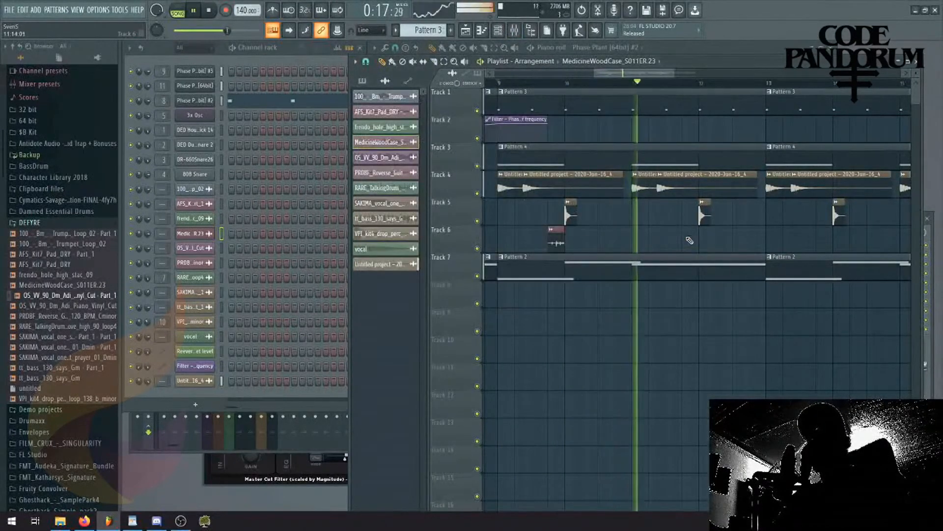
{"action": "left_click", "coordinate": [689, 239]}
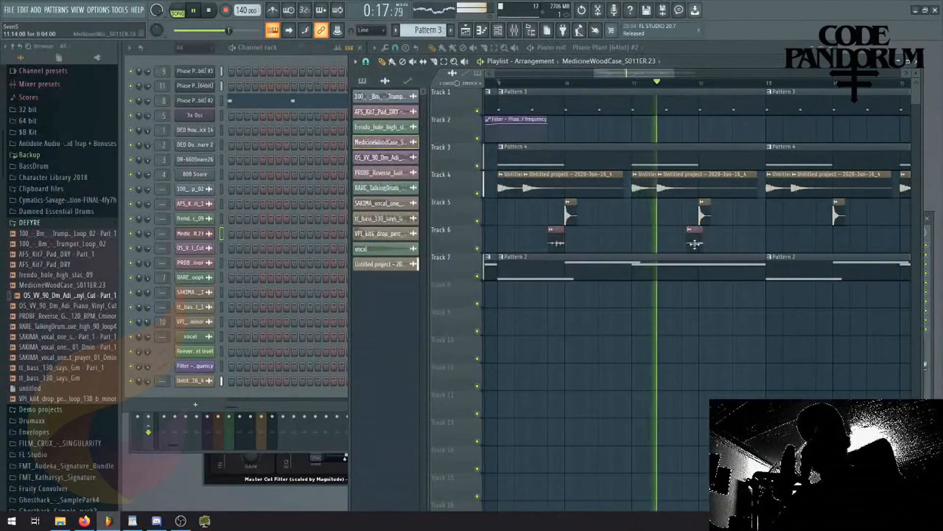
{"action": "double_click", "coordinate": [825, 243]}
Route the MedicineWoodCase sample to mixer track 12 and load OTT in its effects chain.
{"action": "key", "text": "ctrl+l"}
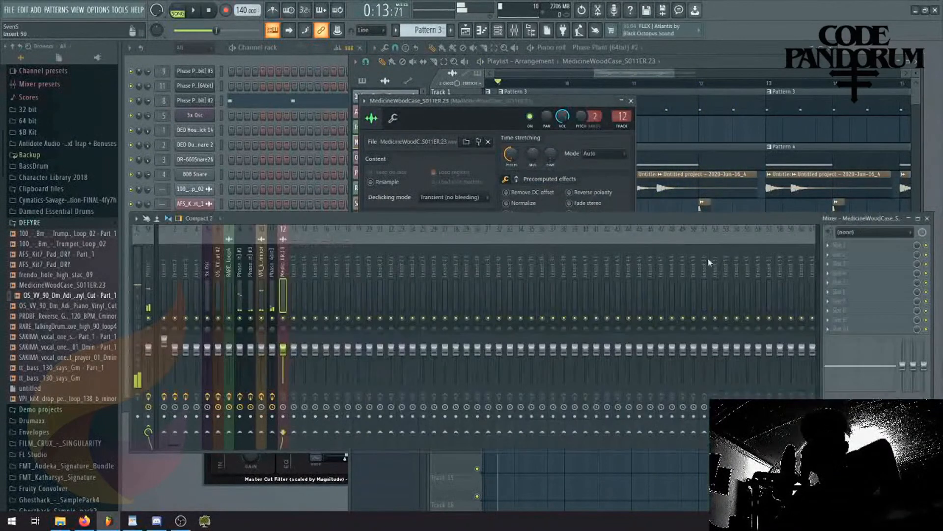
{"action": "left_click", "coordinate": [855, 267]}
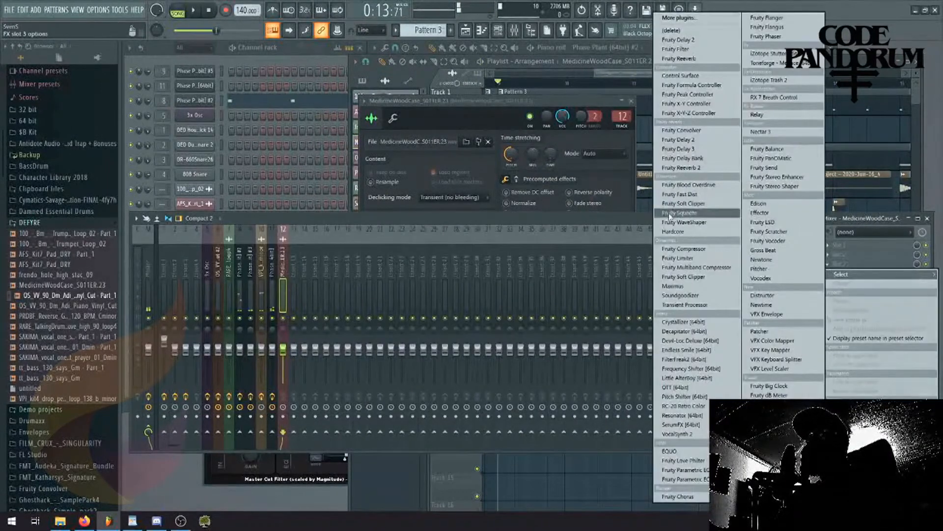
{"action": "left_click", "coordinate": [688, 388]}
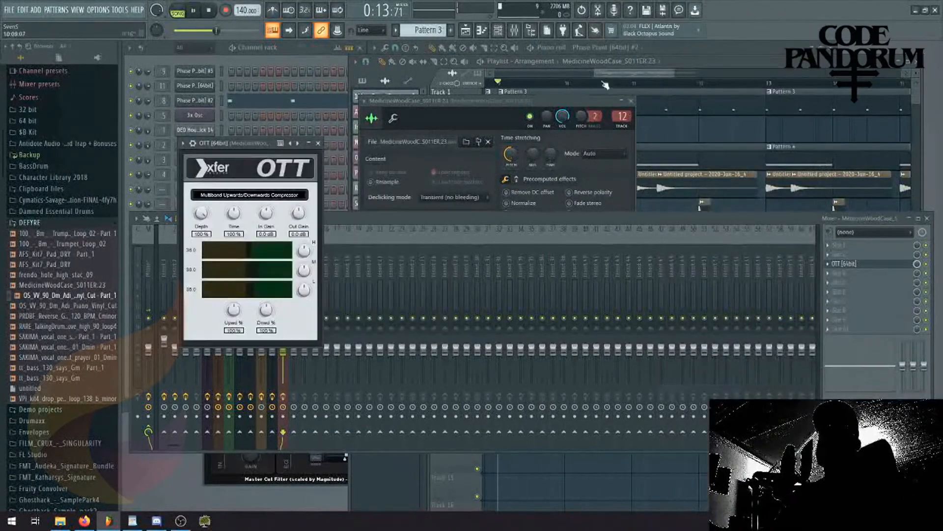
During playback, set OTT's output gain to -4.2 dB and the tom sample's channel volume to about 53%.
{"action": "left_click", "coordinate": [619, 80]}
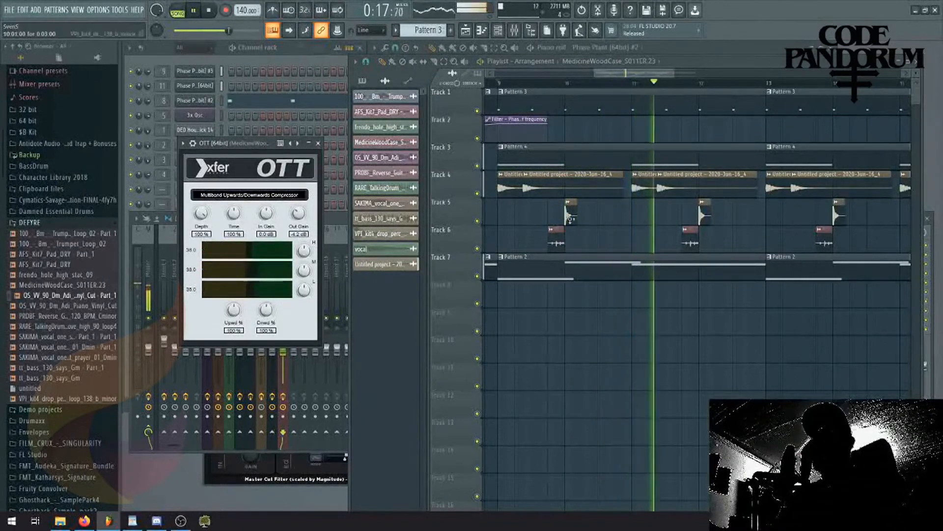
{"action": "double_click", "coordinate": [541, 212]}
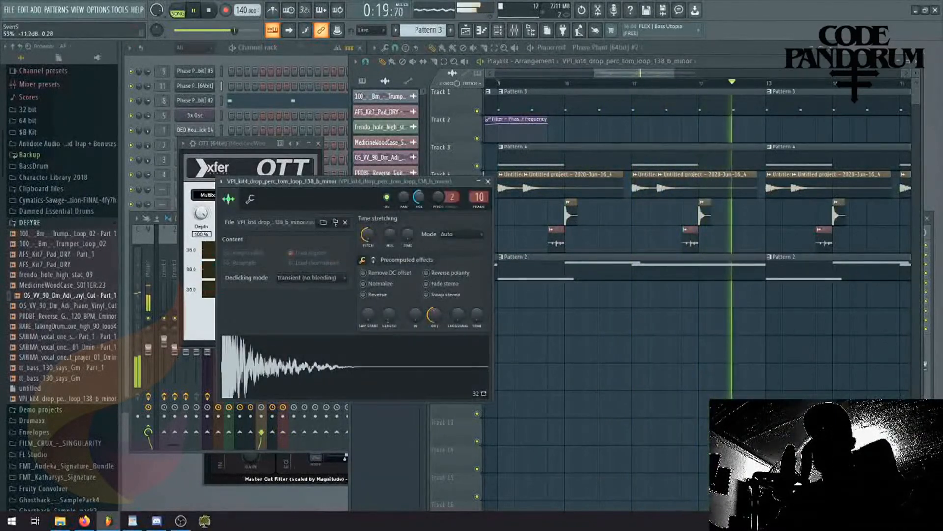
{"action": "left_click", "coordinate": [820, 273]}
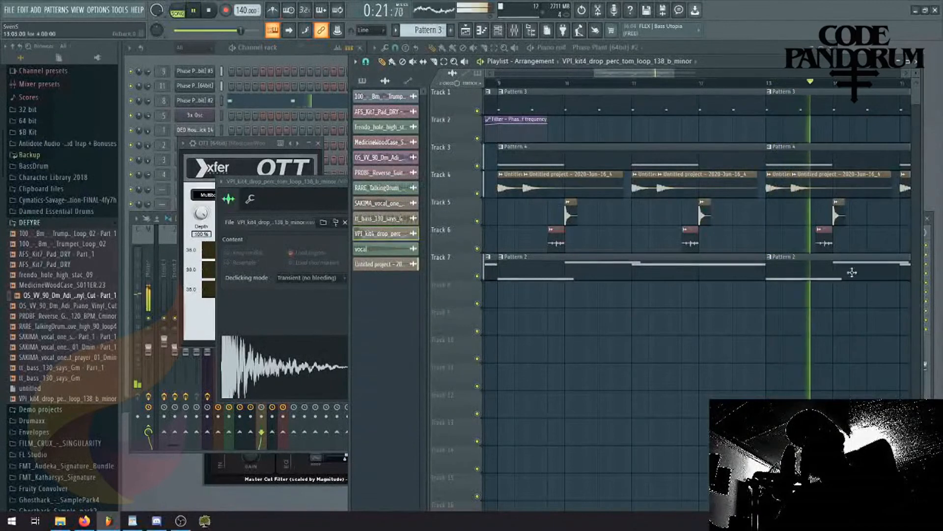
Raise the two Phase Plant #2 notes in bar 3 of Pattern 3 to D#6 and audition the pattern.
{"action": "double_click", "coordinate": [579, 99]}
{"action": "left_click_drag", "start_coordinate": [529, 59], "coordinate": [477, 59]}
{"action": "key", "text": "space"}
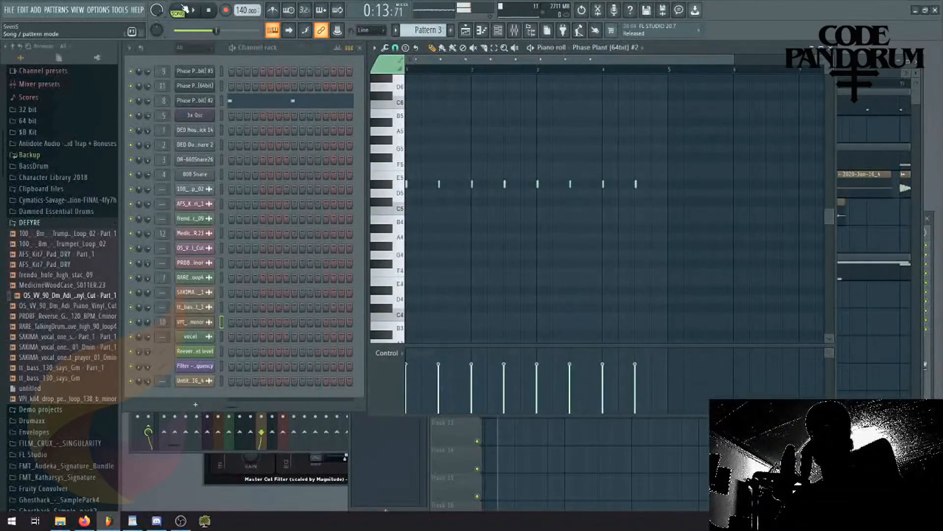
{"action": "key", "text": "space"}
{"action": "left_click_drag", "start_coordinate": [530, 181], "coordinate": [569, 150]}
{"action": "key", "text": "space"}
{"action": "key", "text": "space"}
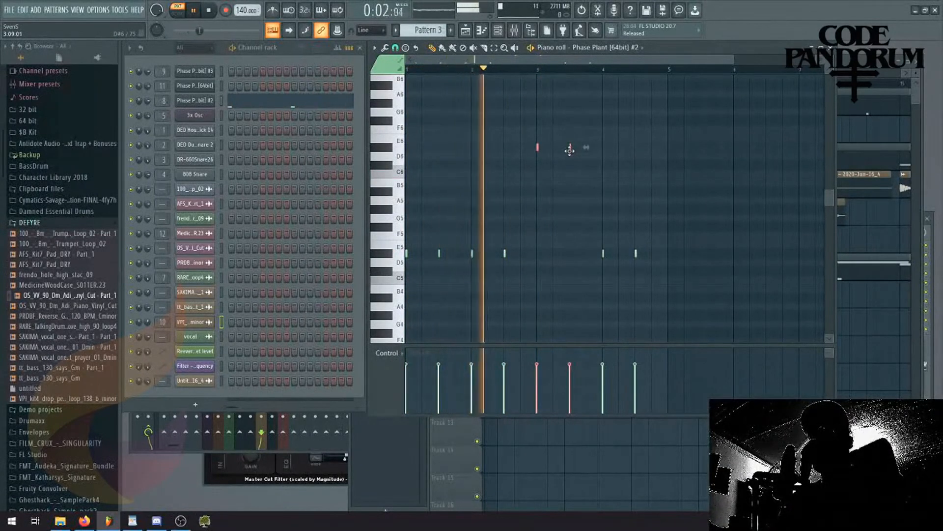
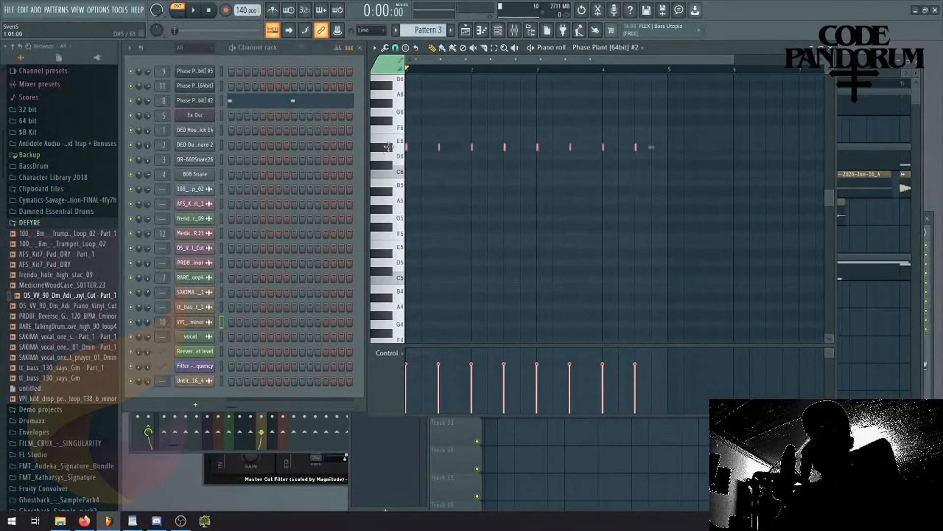
Set the playlist snap to Beat and play the arrangement from just before bar 9.
{"action": "left_click", "coordinate": [568, 422]}
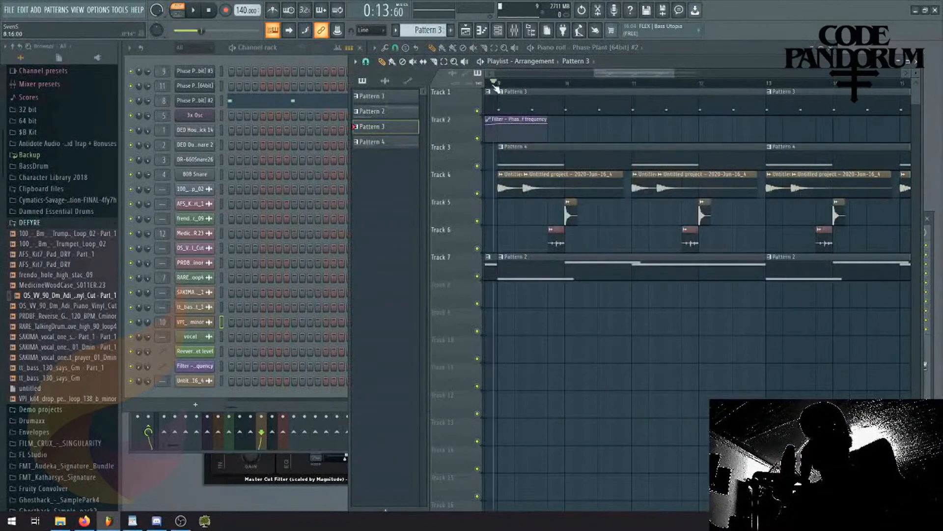
{"action": "key", "text": "space"}
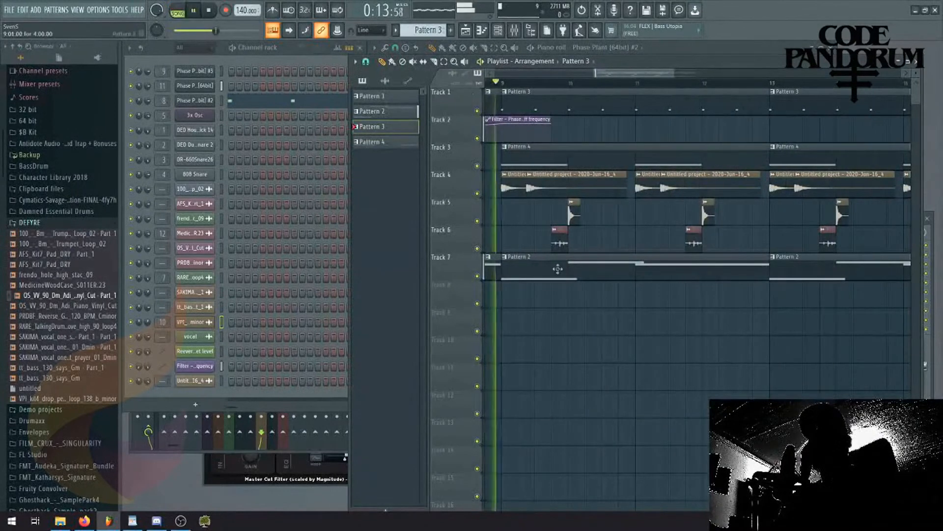
{"action": "left_click", "coordinate": [367, 63]}
{"action": "left_click", "coordinate": [377, 202]}
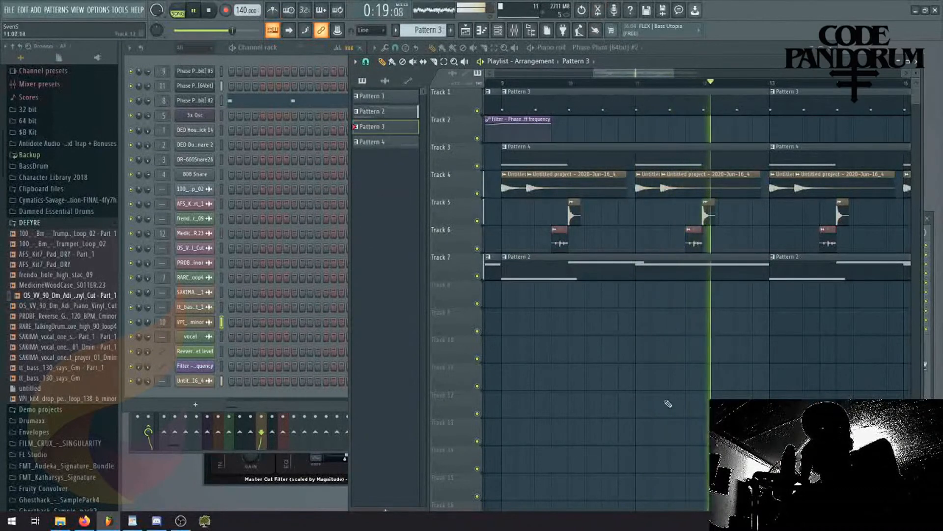
{"action": "key", "text": "space"}
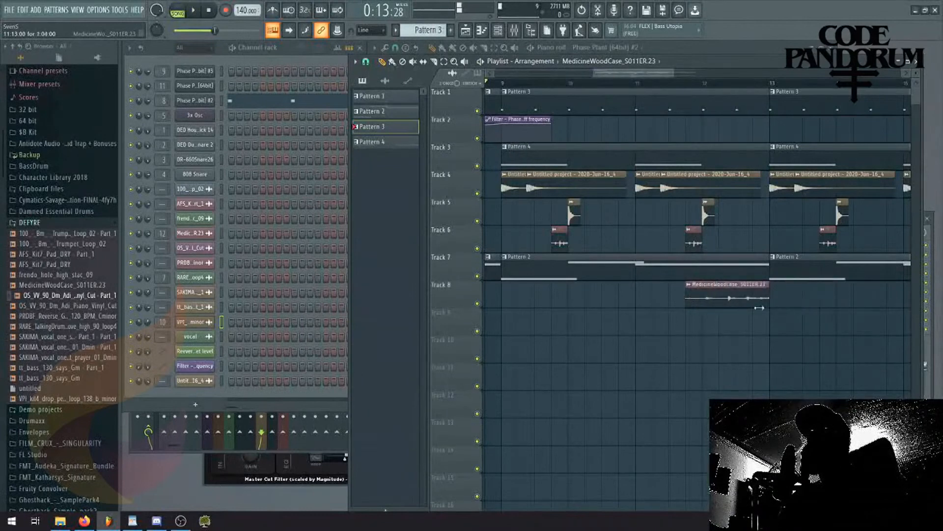
Make the MedicineWoodCase clip unique, reverse its sample, trim it to one beat, and place it on Track 6 leading into bar 13.
{"action": "left_click", "coordinate": [691, 287]}
{"action": "left_click", "coordinate": [719, 358]}
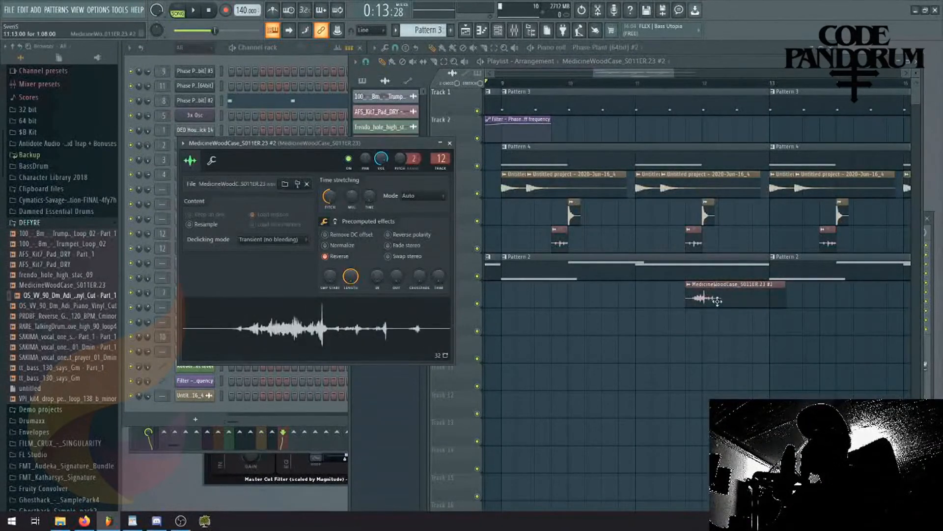
{"action": "left_click", "coordinate": [718, 301]}
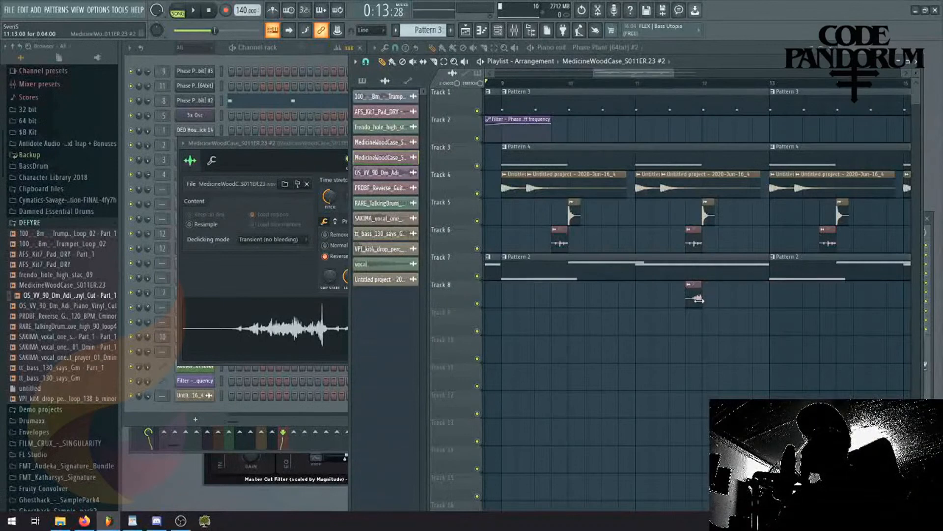
{"action": "key", "text": "space"}
Add a MedicineWoodCase clip on Track 6 just before the tom hit at bar 16.
{"action": "left_click_drag", "start_coordinate": [736, 239], "coordinate": [770, 240]}
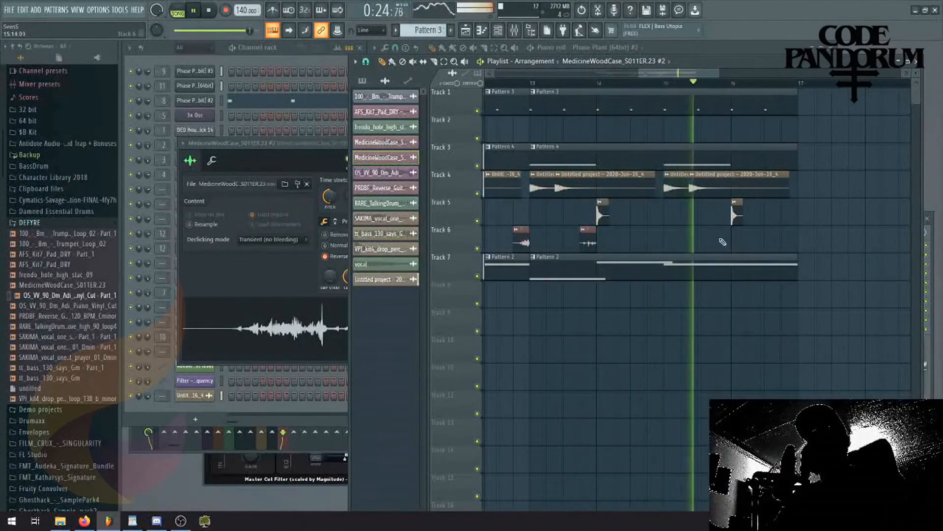
{"action": "left_click", "coordinate": [736, 228]}
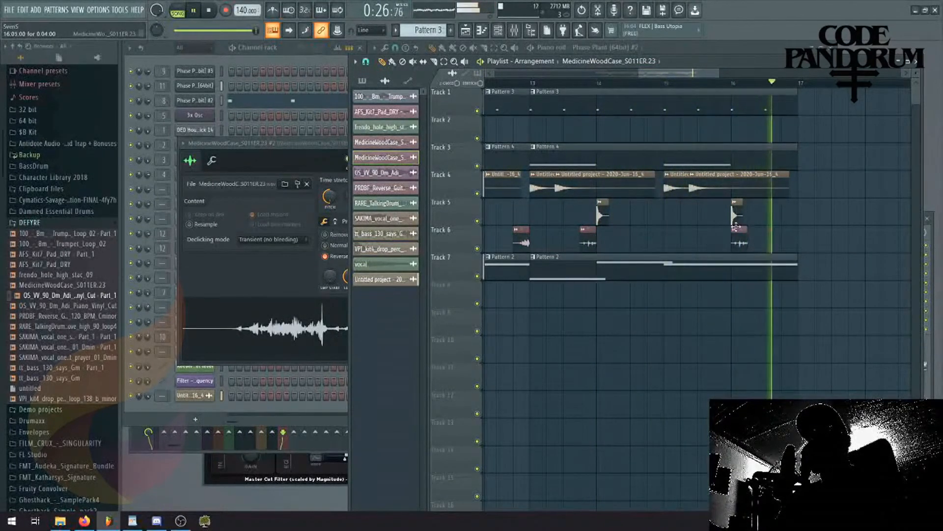
{"action": "left_click_drag", "start_coordinate": [640, 75], "coordinate": [562, 93]}
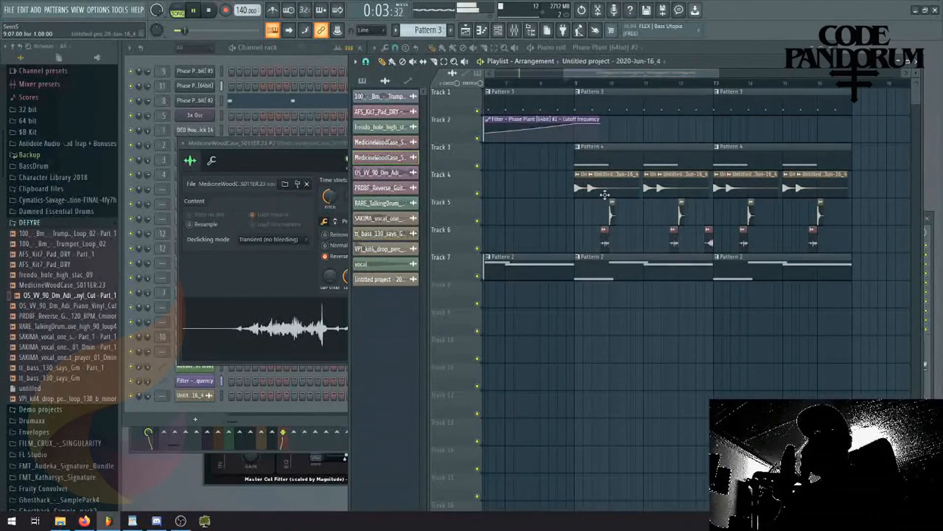
Normalize the Track 4 drum sample with its channel volume at 67%, and check the MedicineWoodCase and tom sample settings during playback.
{"action": "double_click", "coordinate": [605, 196]}
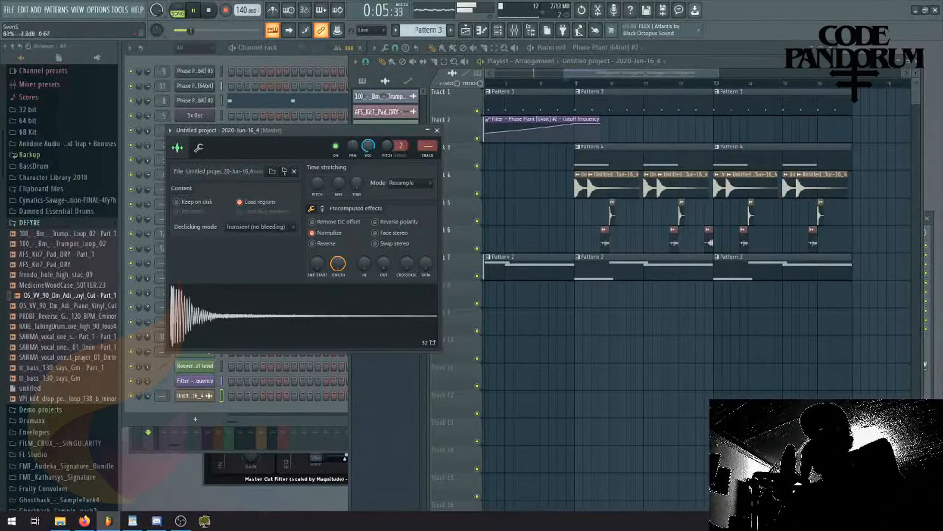
{"action": "double_click", "coordinate": [609, 239]}
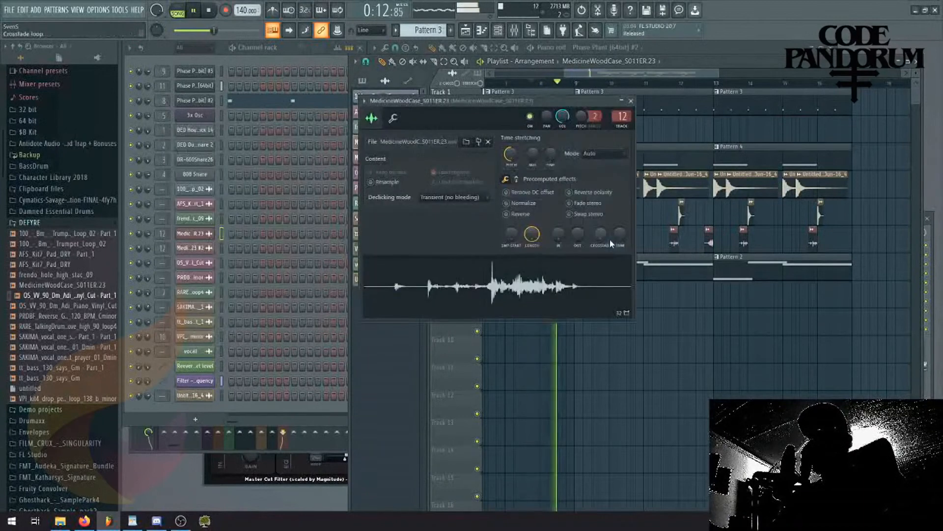
{"action": "right_click", "coordinate": [651, 232]}
{"action": "double_click", "coordinate": [612, 214]}
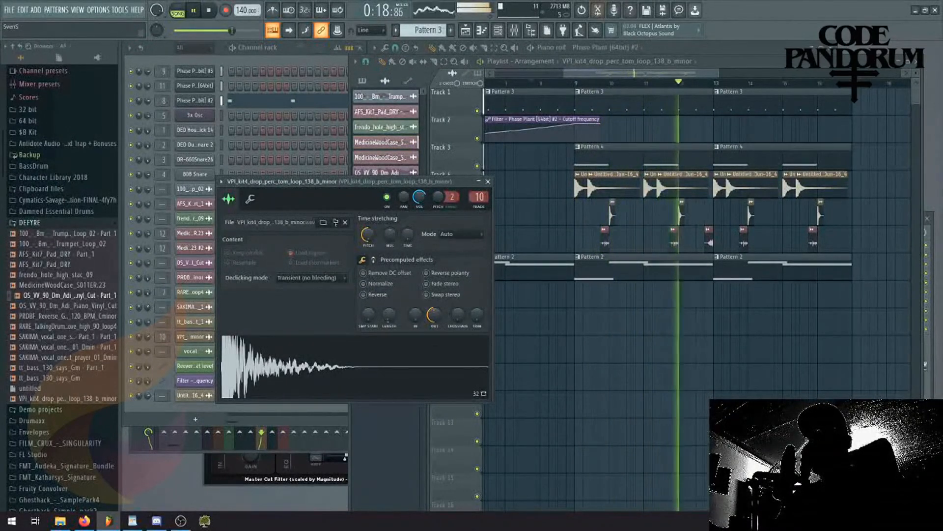
{"action": "right_click", "coordinate": [612, 398]}
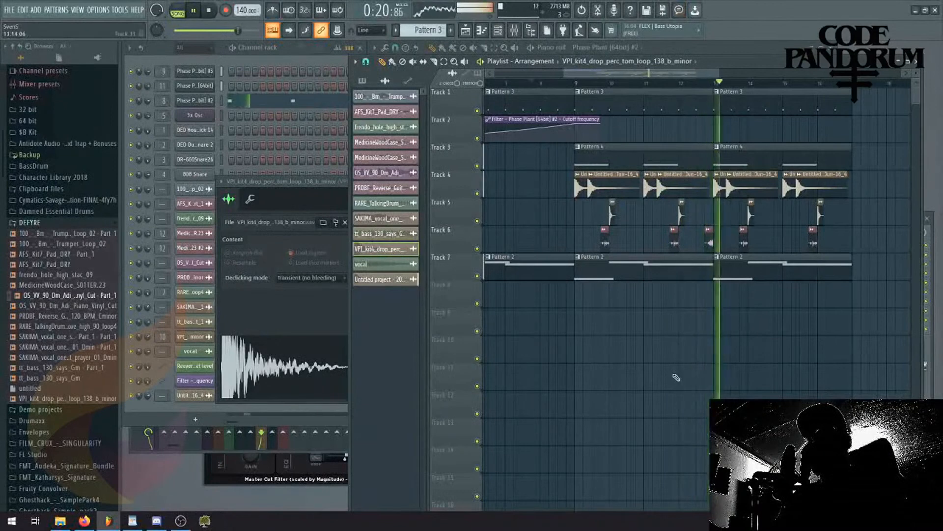
Shorten the Track 4 drum clips together so each group ends just before the following tom hit.
{"action": "left_click_drag", "start_coordinate": [606, 76], "coordinate": [628, 77]}
{"action": "left_click_drag", "start_coordinate": [762, 187], "coordinate": [545, 193]}
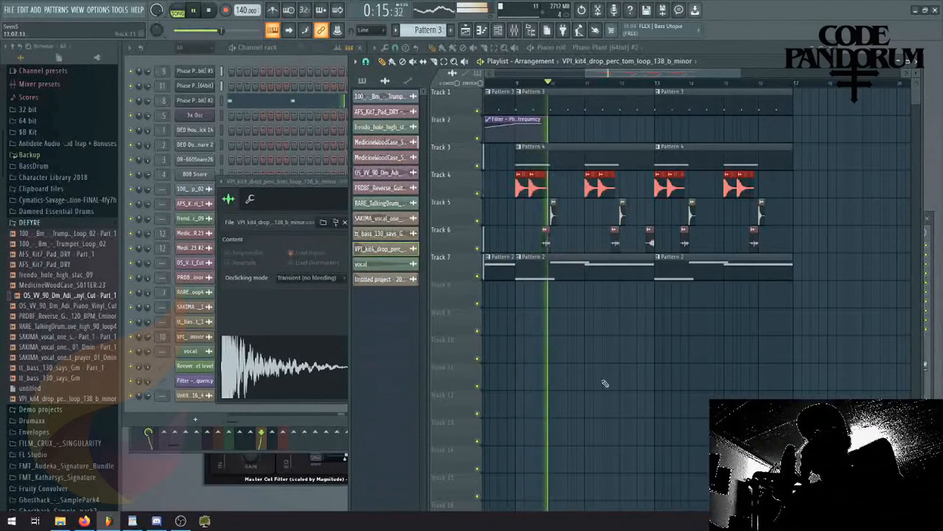
{"action": "right_click", "coordinate": [597, 433]}
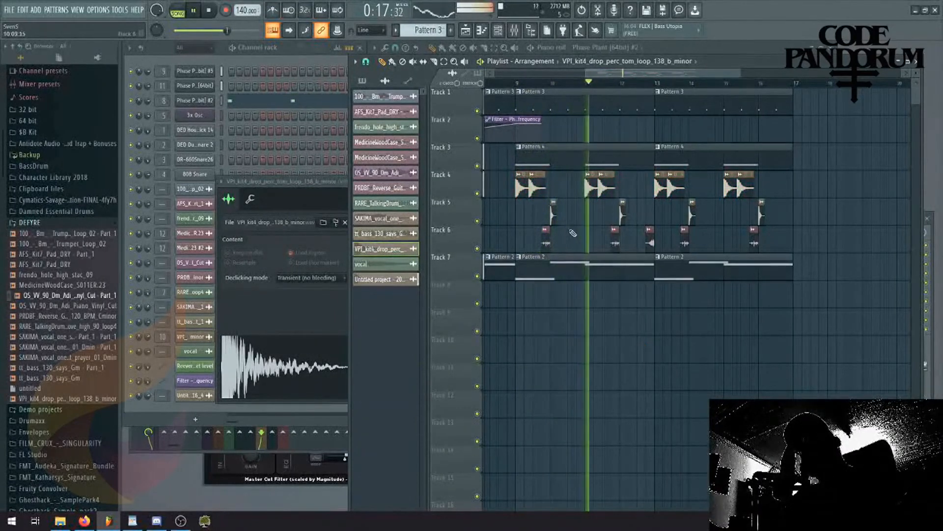
Raise the ring modulation mix in the tom sample's precomputed effects and audition it in the arrangement.
{"action": "left_click", "coordinate": [329, 295]}
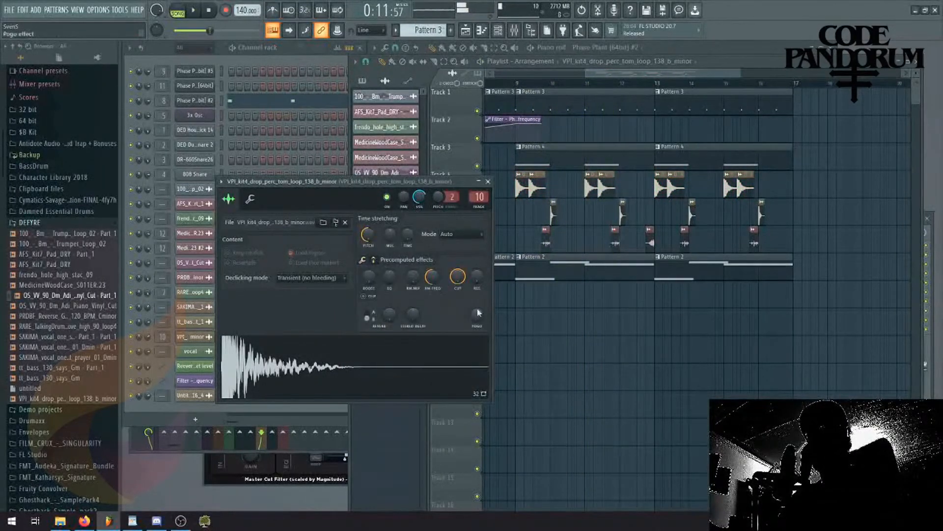
{"action": "left_click", "coordinate": [541, 85]}
{"action": "key", "text": "space"}
{"action": "left_click", "coordinate": [336, 201]}
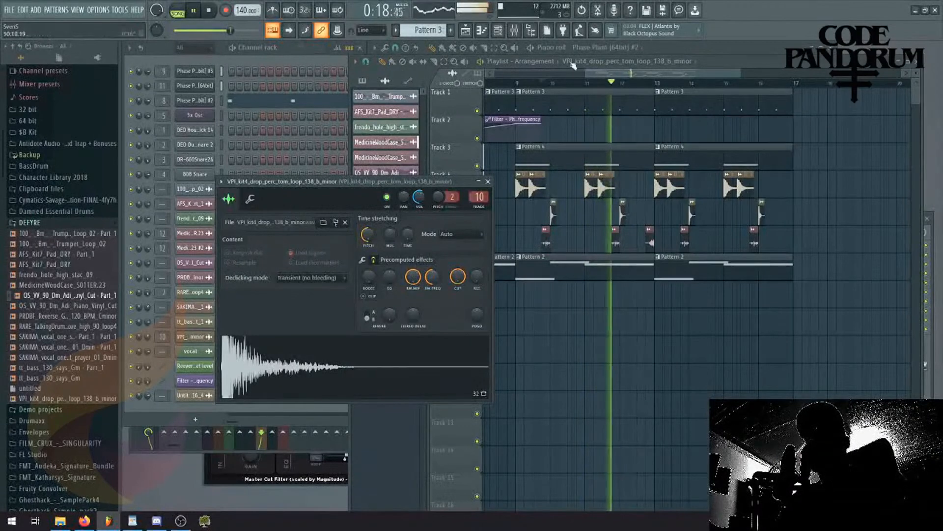
{"action": "left_click_drag", "start_coordinate": [424, 192], "coordinate": [427, 185]}
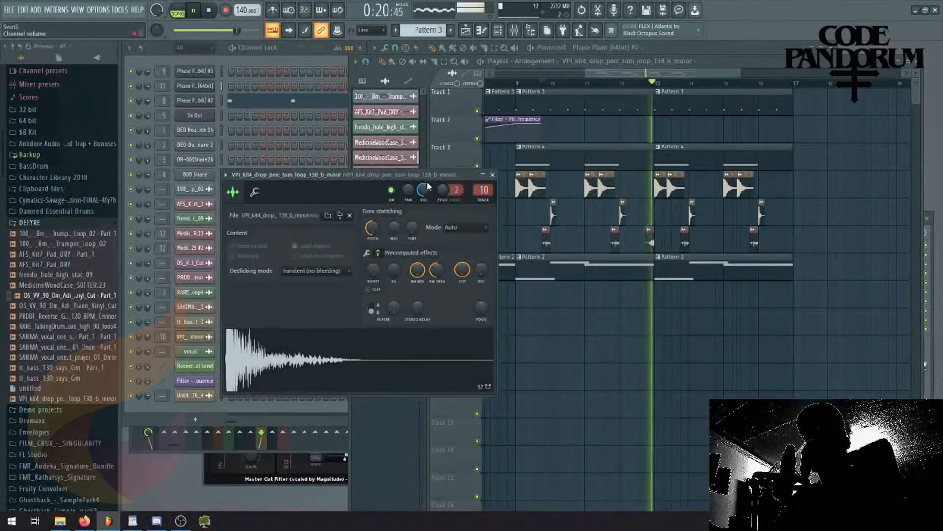
Add Fruity Parametric EQ 2 to the MedicineWoodCase mixer track and apply its low-cut preset to remove the low end.
{"action": "double_click", "coordinate": [650, 242]}
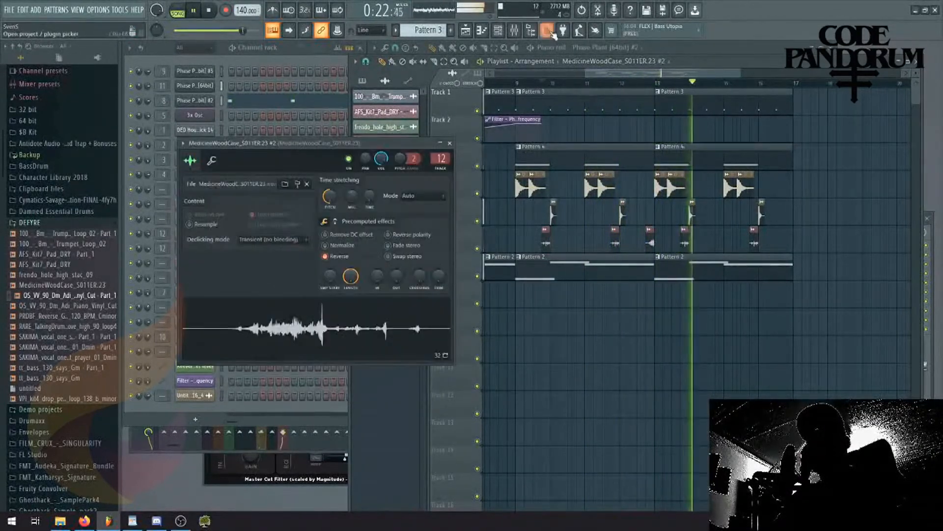
{"action": "left_click", "coordinate": [520, 36]}
{"action": "left_click", "coordinate": [830, 310]}
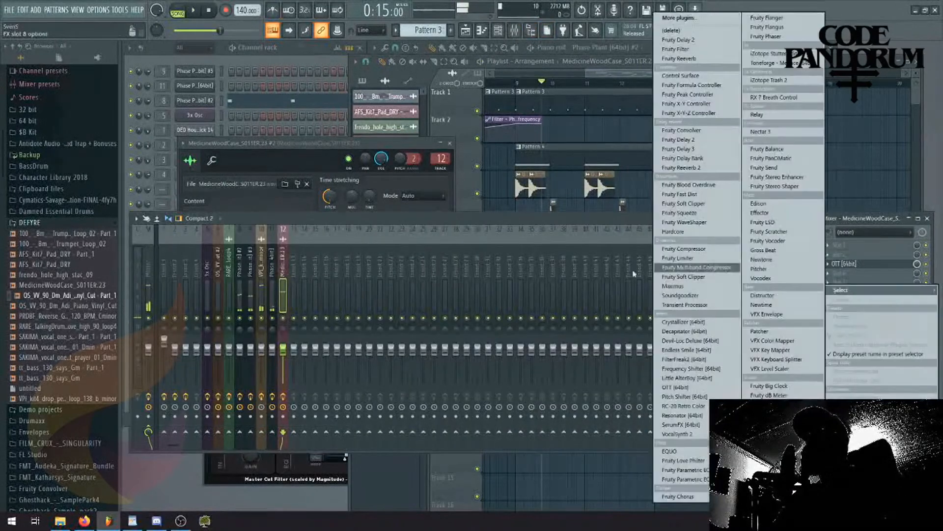
{"action": "left_click", "coordinate": [670, 479]}
{"action": "left_click", "coordinate": [487, 181]}
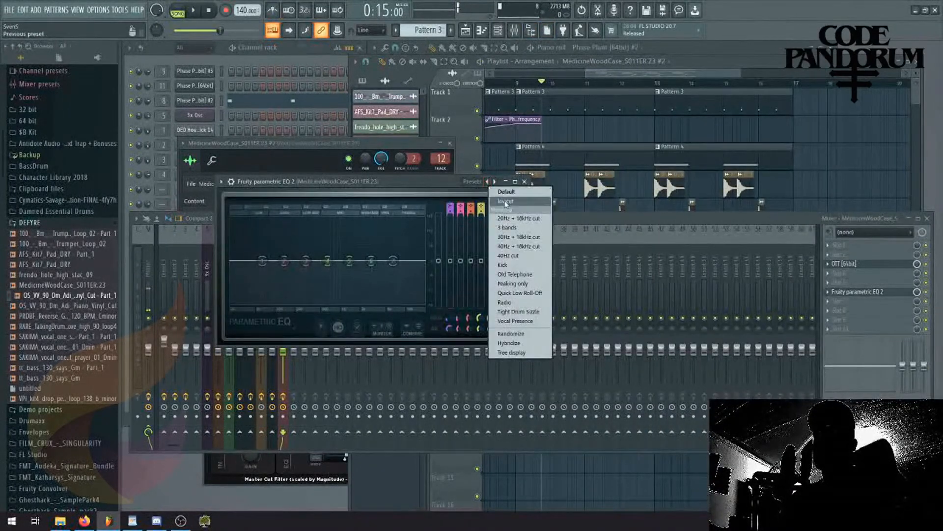
{"action": "left_click", "coordinate": [506, 200]}
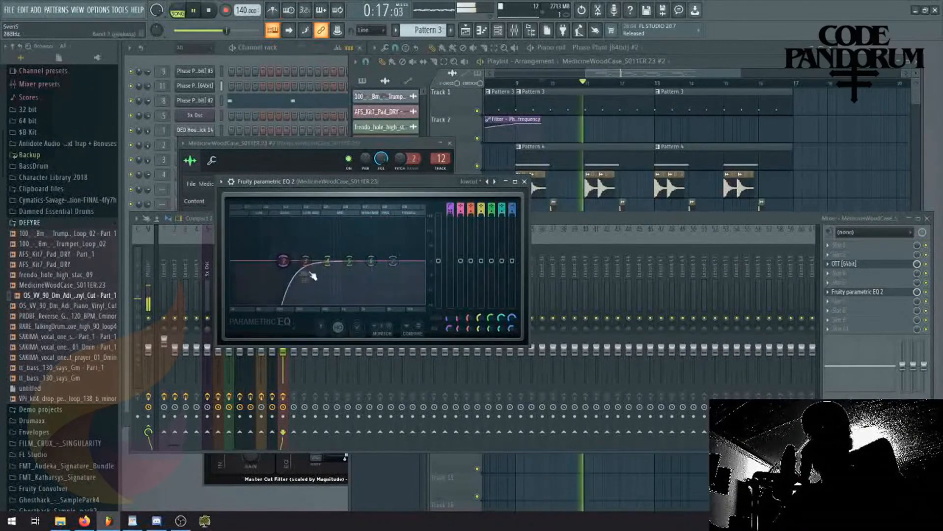
{"action": "left_click", "coordinate": [622, 490]}
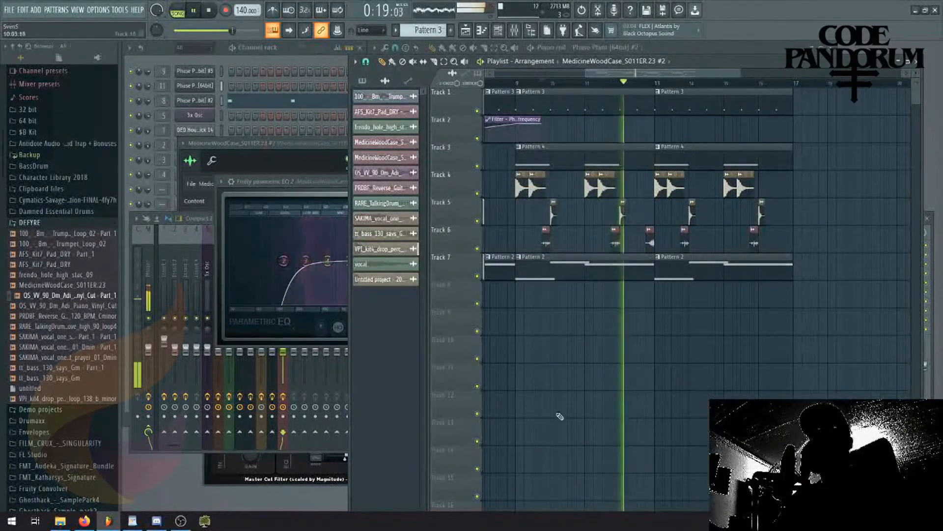
Keep the playlist snap on Beat and adjust the reversed MedicineWoodCase sample's pitch shift while auditioning it.
{"action": "left_click", "coordinate": [365, 62]}
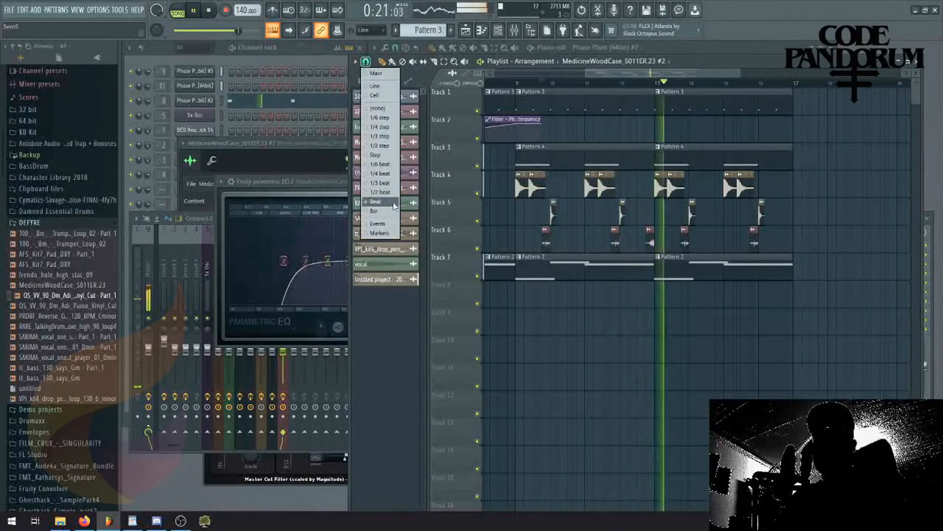
{"action": "left_click", "coordinate": [394, 203]}
{"action": "double_click", "coordinate": [649, 233]}
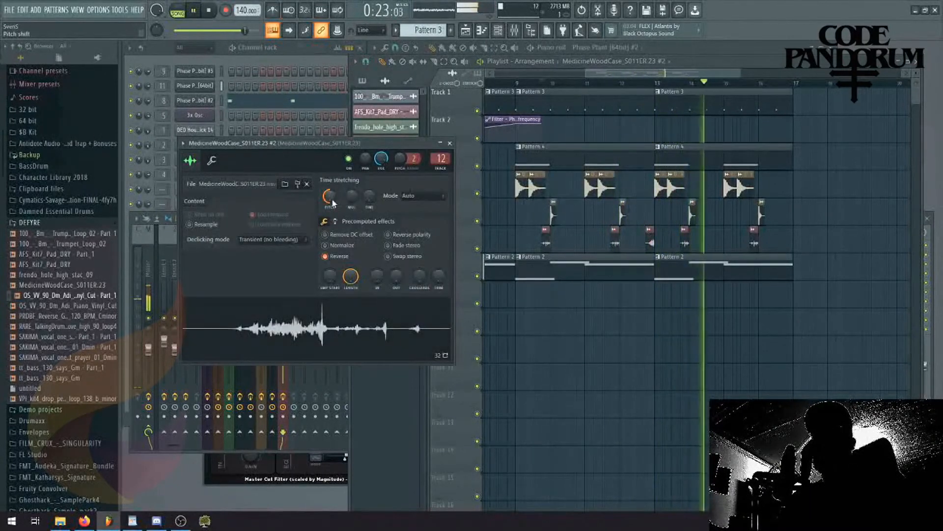
{"action": "left_click", "coordinate": [665, 206]}
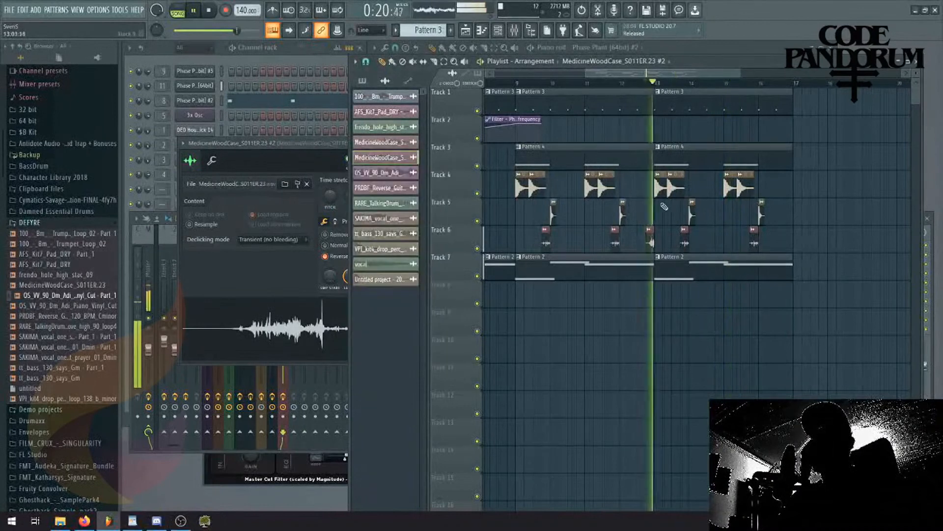
{"action": "double_click", "coordinate": [650, 232]}
{"action": "left_click_drag", "start_coordinate": [329, 197], "coordinate": [329, 204]}
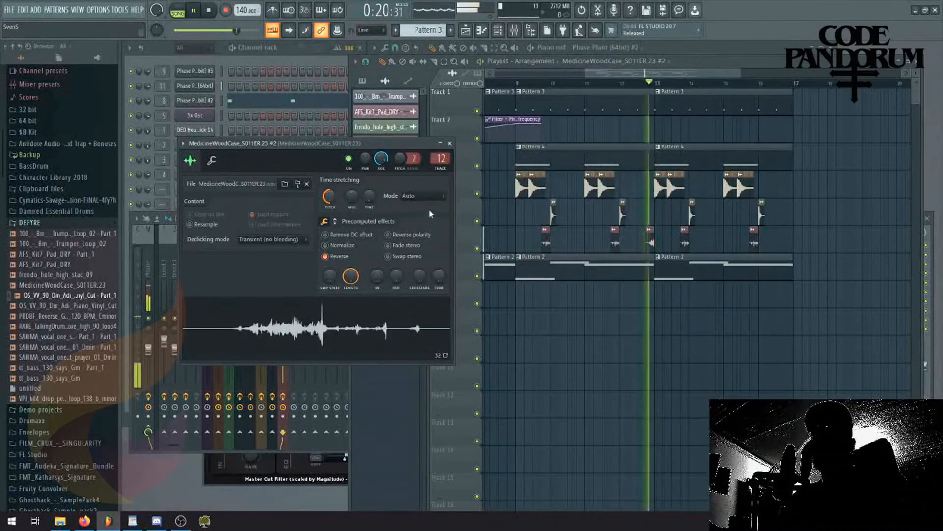
Set the reversed sample's time-stretching mode to e2 speech and extend its Track 6 clip to the two beats before bar 13.
{"action": "left_click", "coordinate": [422, 196]}
{"action": "left_click", "coordinate": [428, 289]}
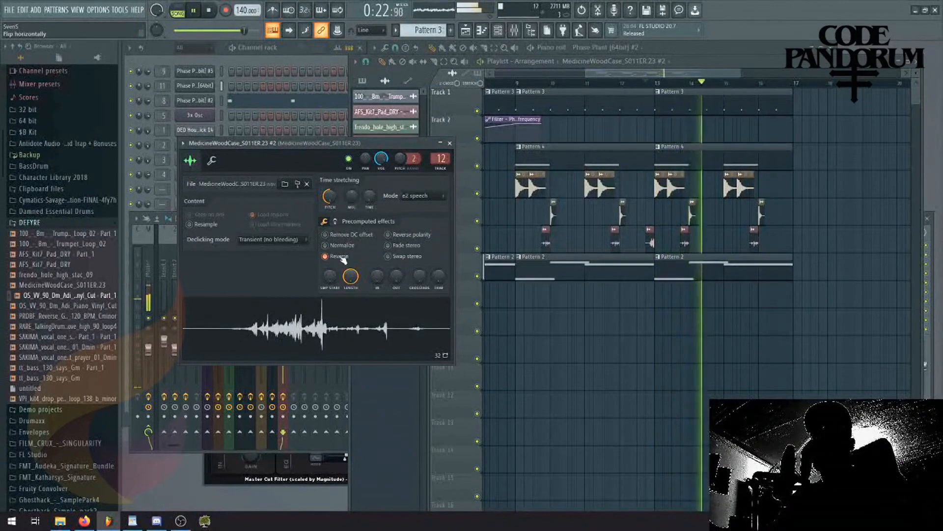
{"action": "left_click", "coordinate": [477, 91]}
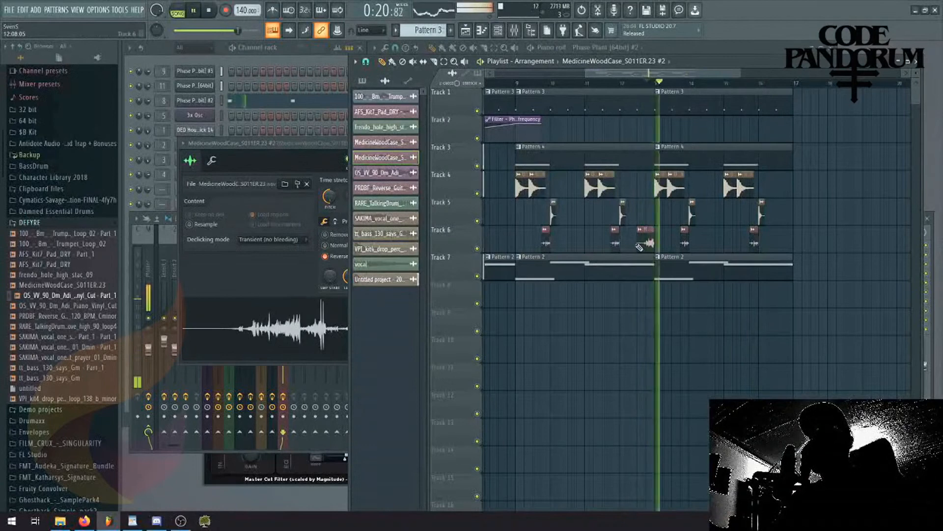
{"action": "left_click", "coordinate": [622, 83]}
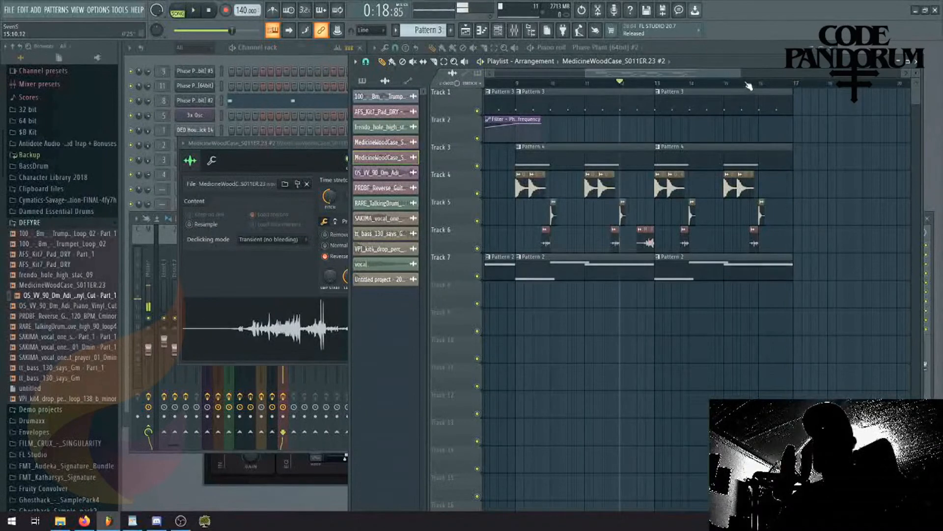
With the playlist snap on Beat, place a copy of the Track 4 drum clip on Track 4 at bar 17.
{"action": "left_click_drag", "start_coordinate": [740, 72], "coordinate": [816, 196]}
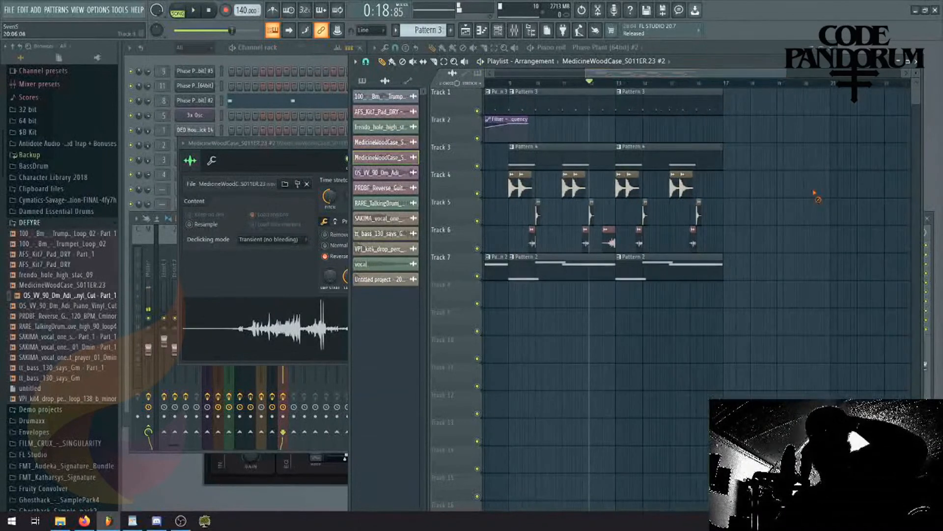
{"action": "left_click", "coordinate": [365, 63]}
{"action": "left_click", "coordinate": [390, 205]}
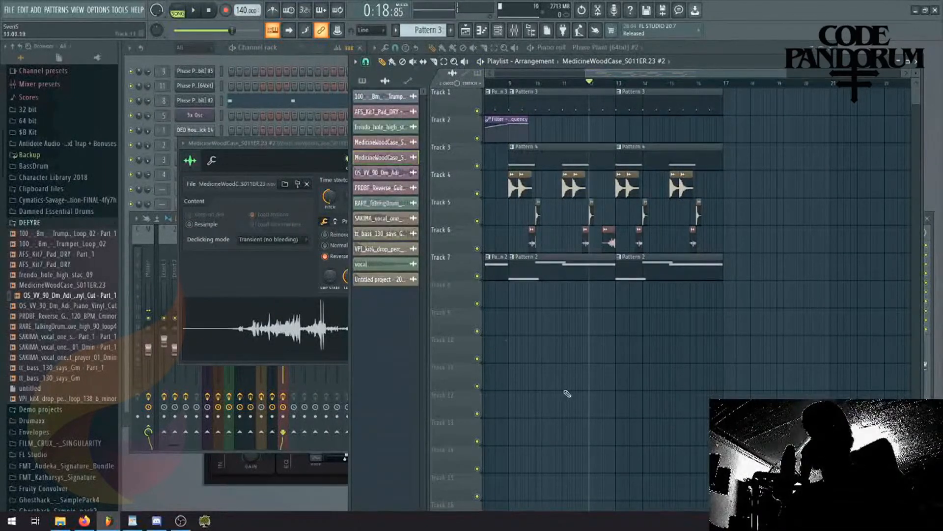
{"action": "left_click_drag", "start_coordinate": [612, 73], "coordinate": [618, 165]}
{"action": "scroll", "coordinate": [634, 181], "scroll_direction": "right", "scroll_amount": 1}
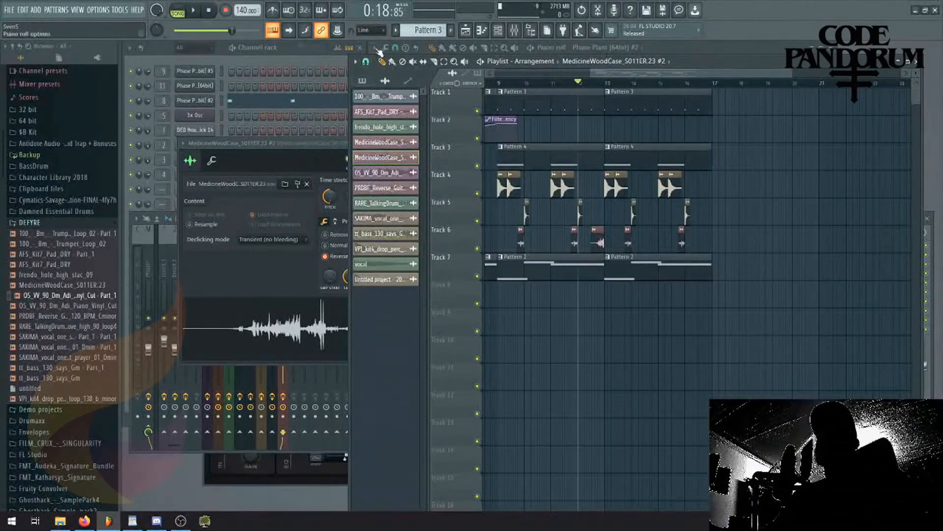
{"action": "left_click", "coordinate": [365, 61]}
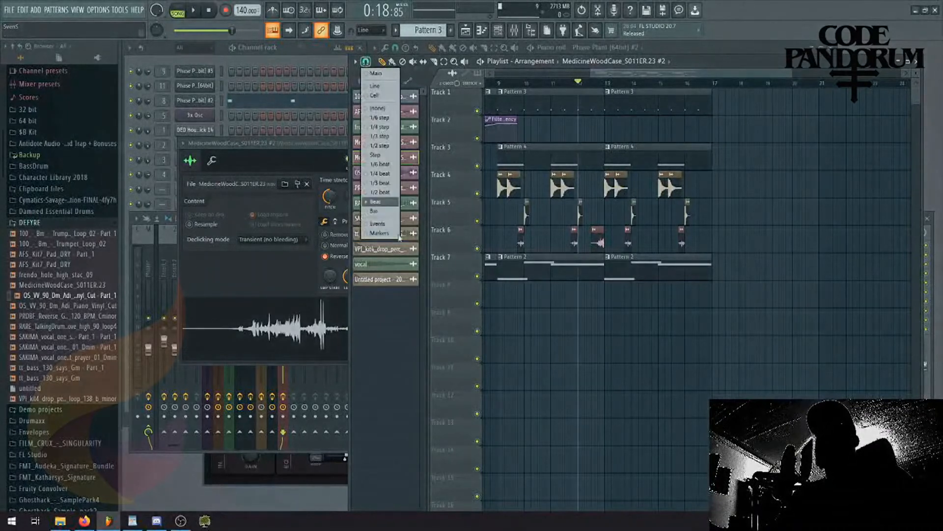
{"action": "left_click", "coordinate": [387, 202]}
{"action": "left_click", "coordinate": [516, 193]}
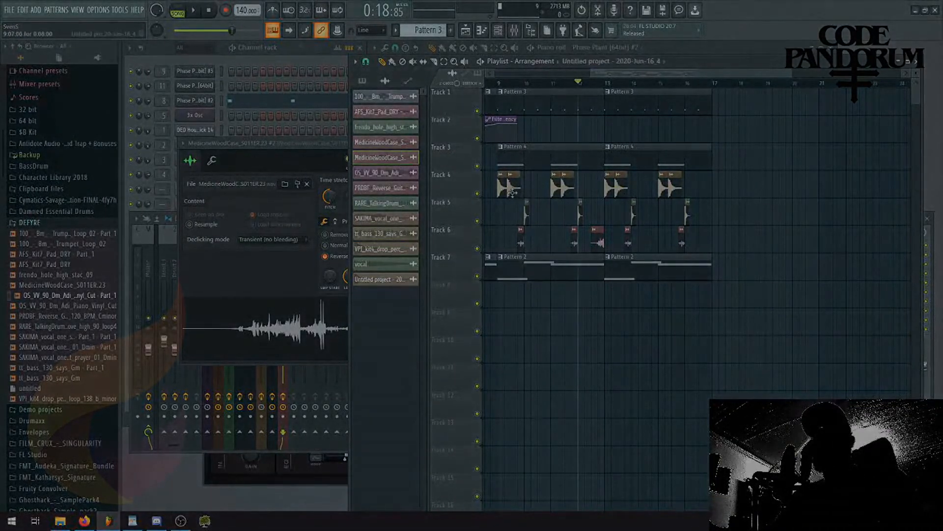
{"action": "left_click", "coordinate": [716, 192]}
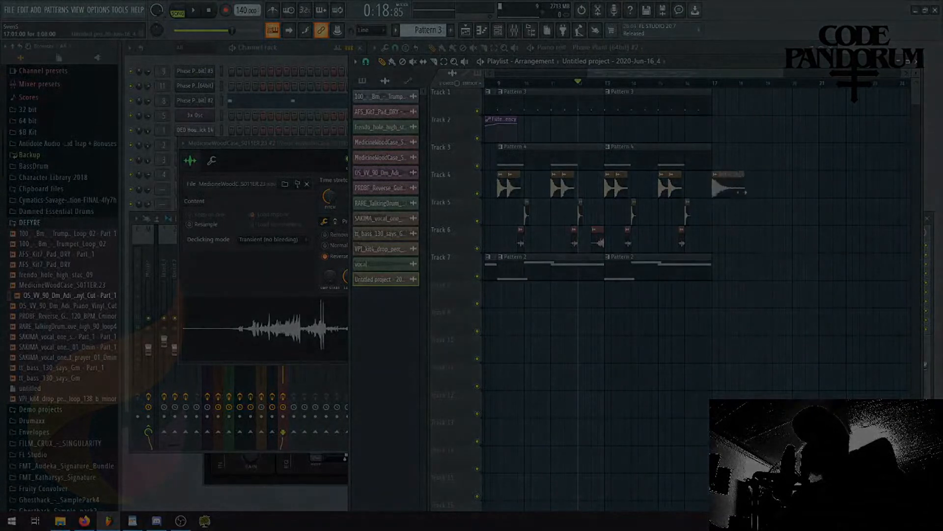